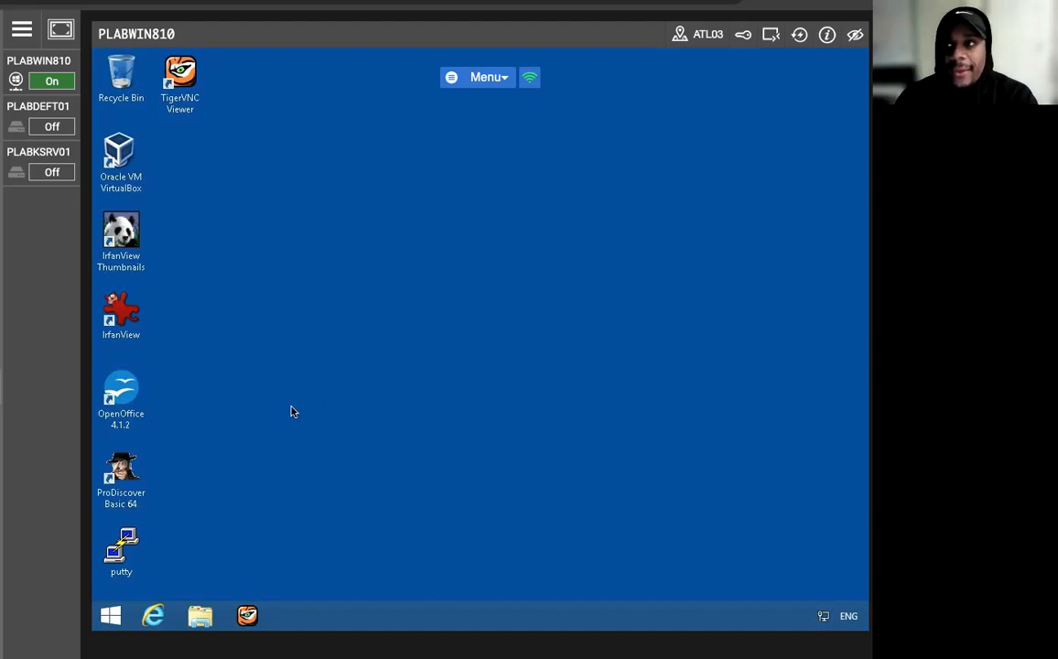
- Check the contents of the C:\Work folder in File Explorer, and close the window
{"action": "left_click", "coordinate": [121, 391]}
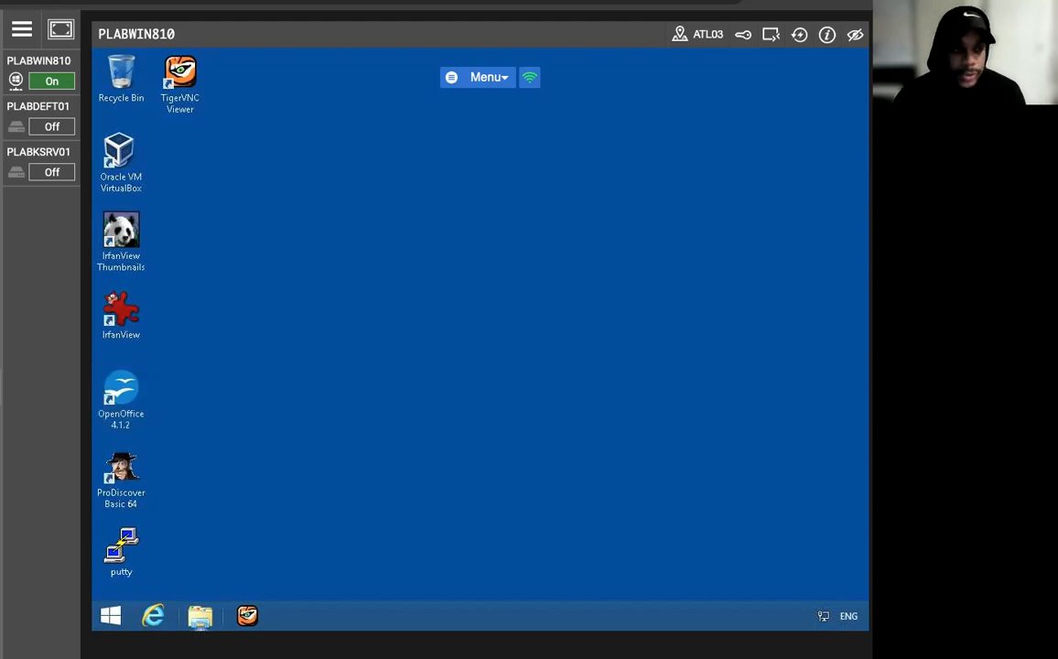
{"action": "left_click", "coordinate": [199, 615]}
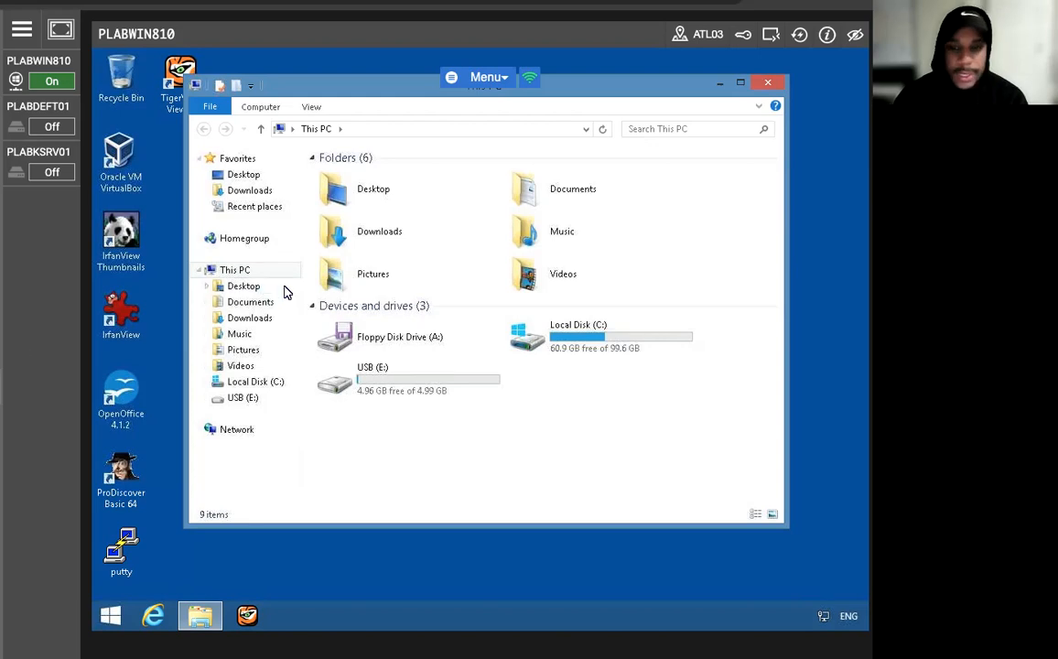
{"action": "left_click", "coordinate": [363, 128]}
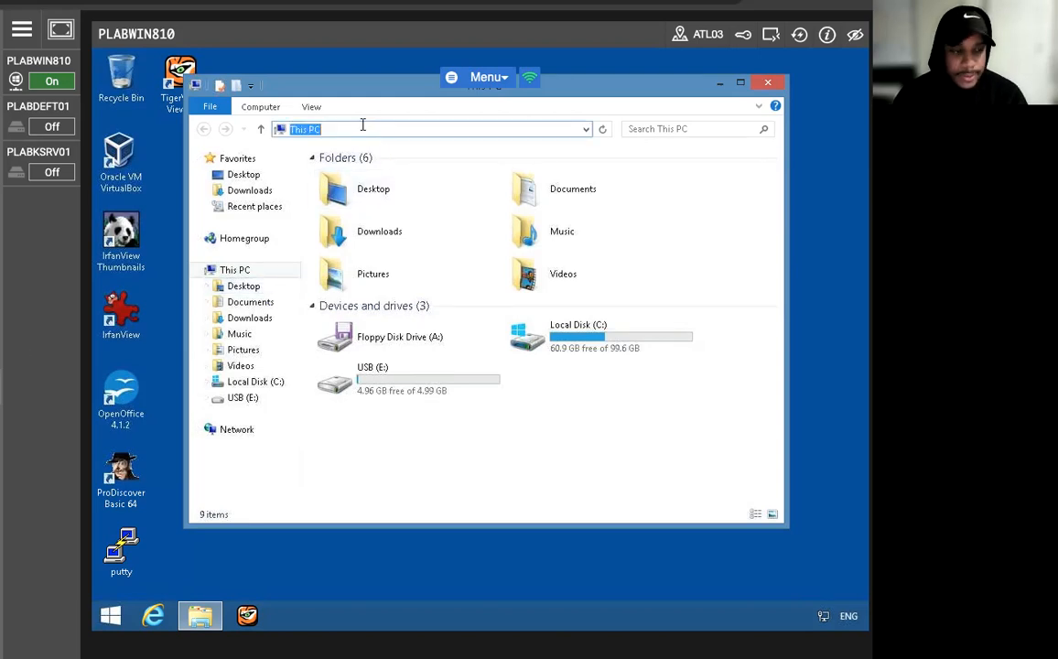
{"action": "type", "text": "C:/"}
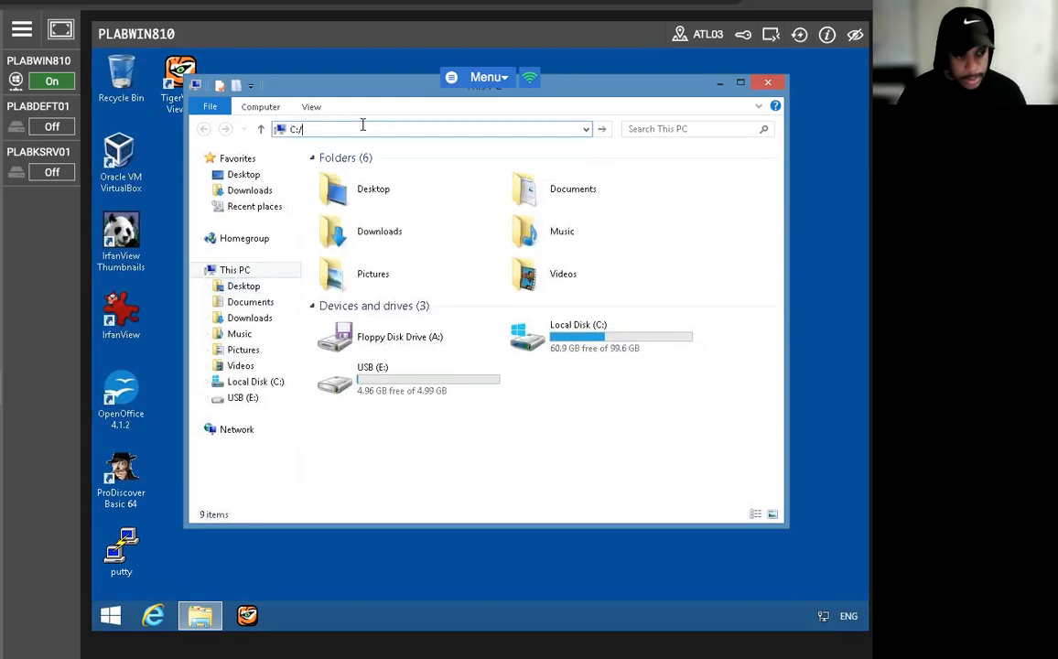
{"action": "key", "text": "BackSpace"}
{"action": "type", "text": "\\Work"}
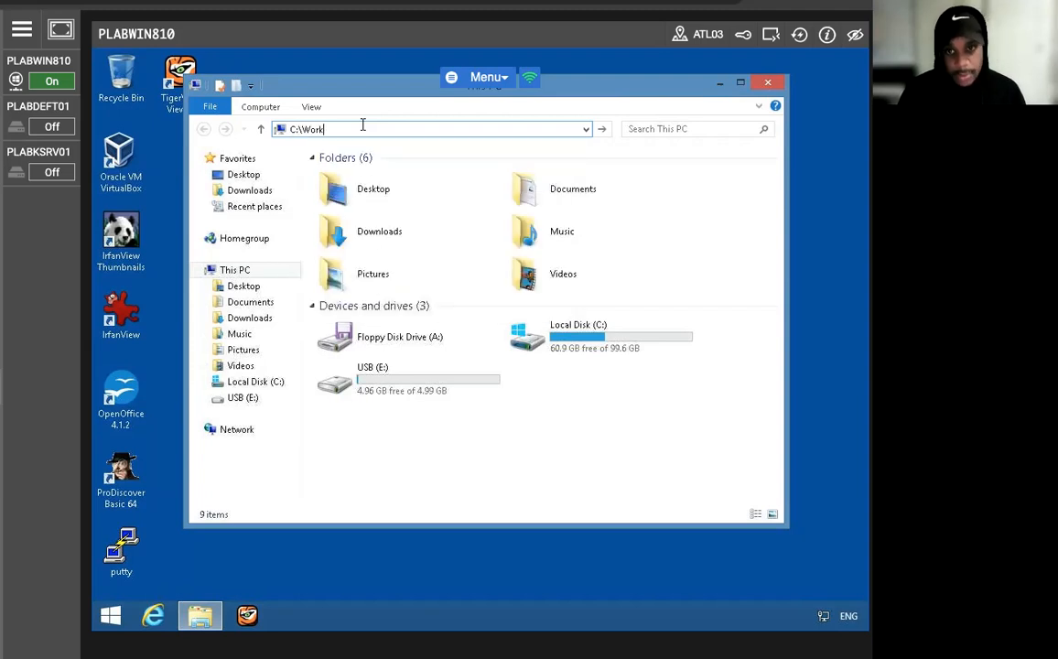
{"action": "key", "text": "Return"}
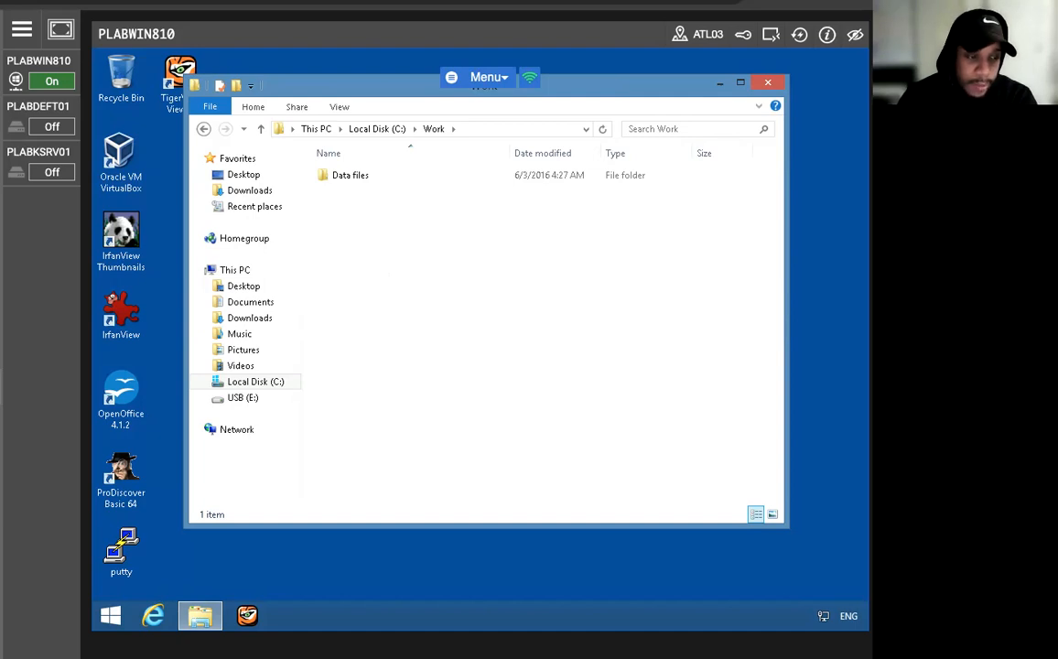
{"action": "left_click", "coordinate": [769, 86]}
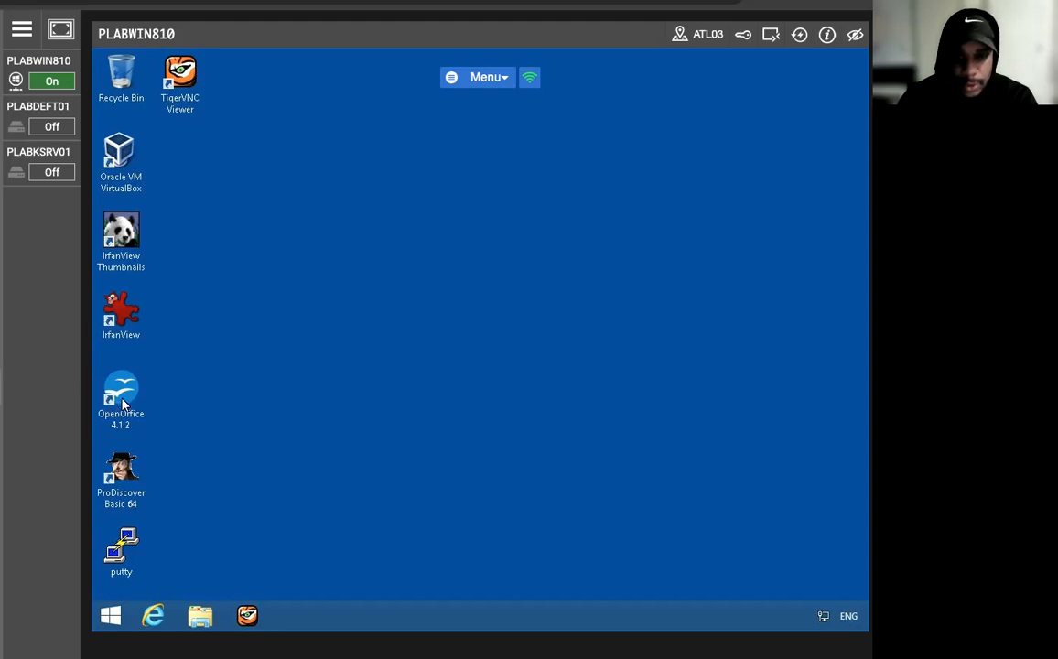
- Launch ProDiscover Basic 64 as administrator and dismiss its launch dialog without creating a project
{"action": "left_click", "coordinate": [122, 477]}
{"action": "right_click", "coordinate": [122, 477]}
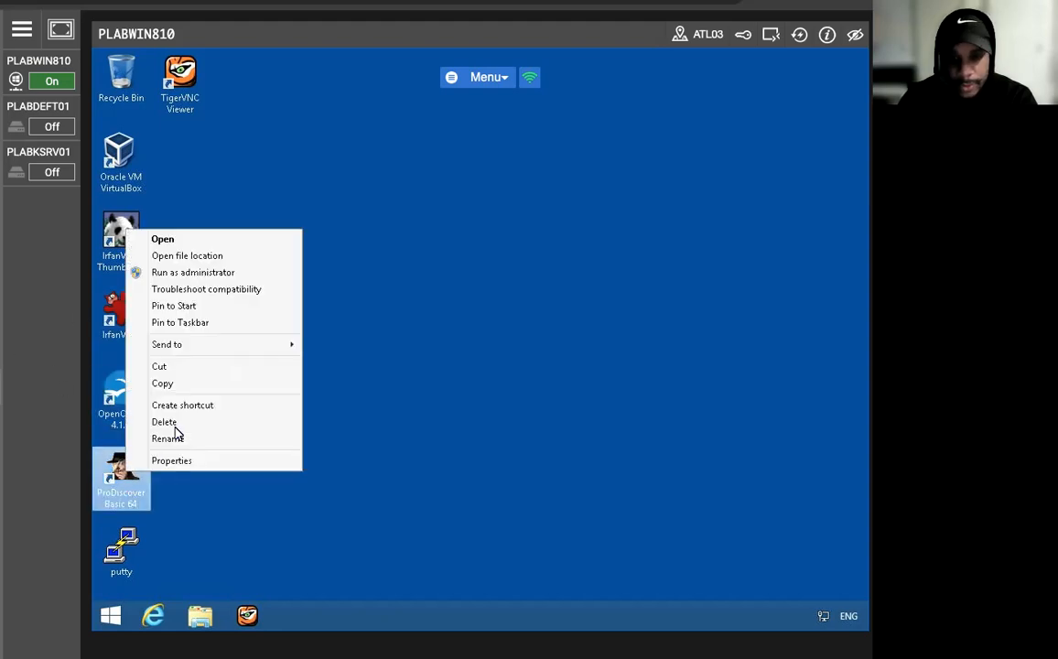
{"action": "left_click", "coordinate": [229, 272]}
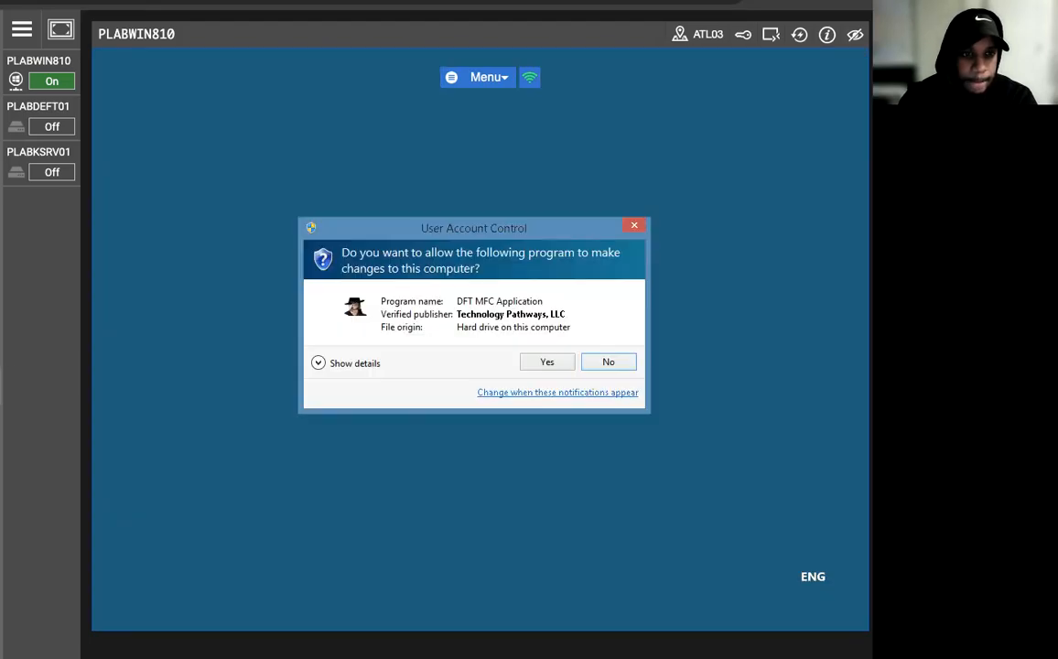
{"action": "left_click", "coordinate": [547, 366]}
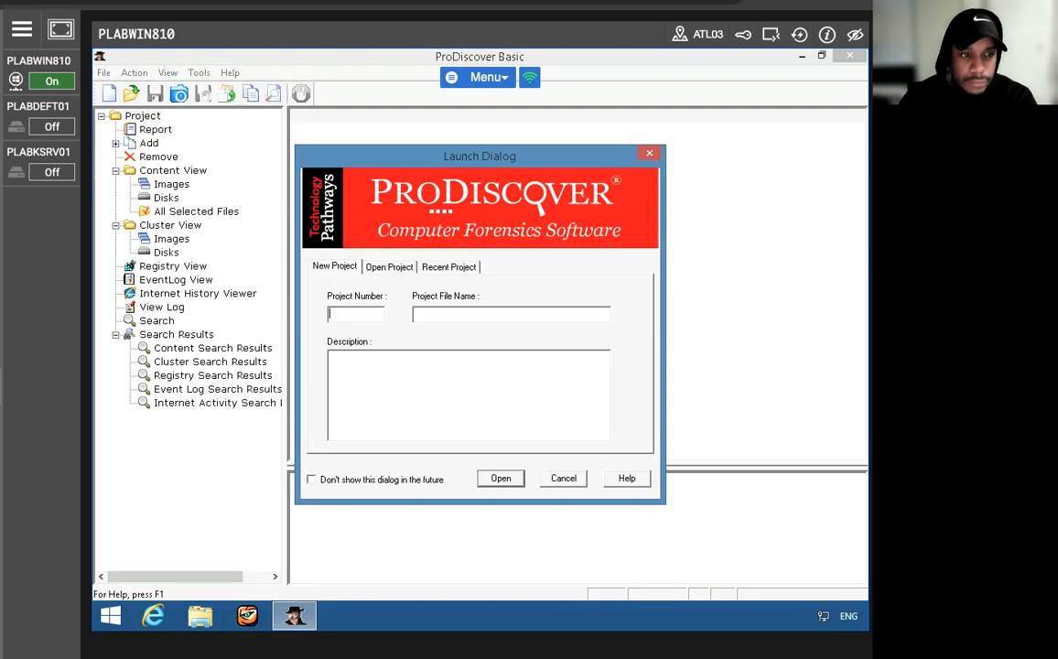
{"action": "left_click", "coordinate": [562, 480]}
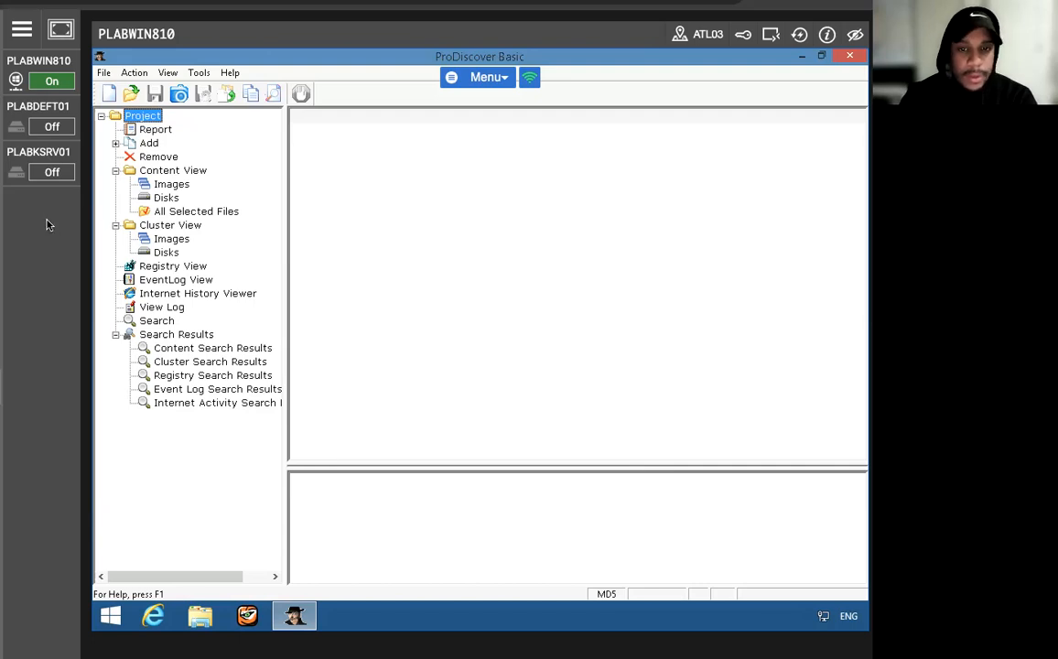
- Start an image capture with the E:\ [USB] drive as the source
{"action": "left_click", "coordinate": [134, 72]}
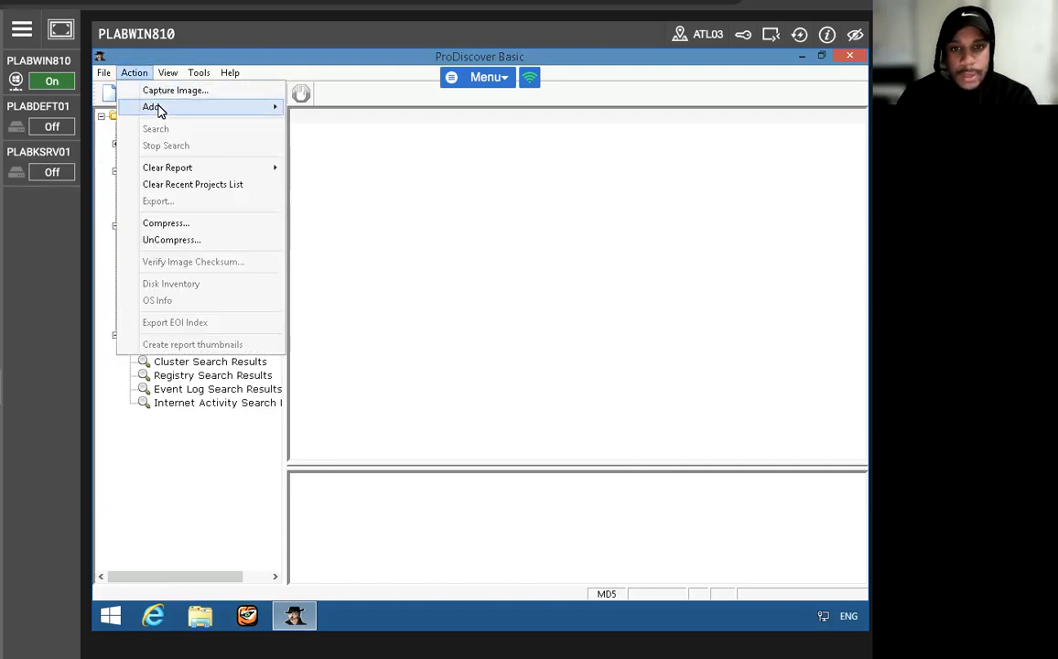
{"action": "left_click", "coordinate": [165, 91]}
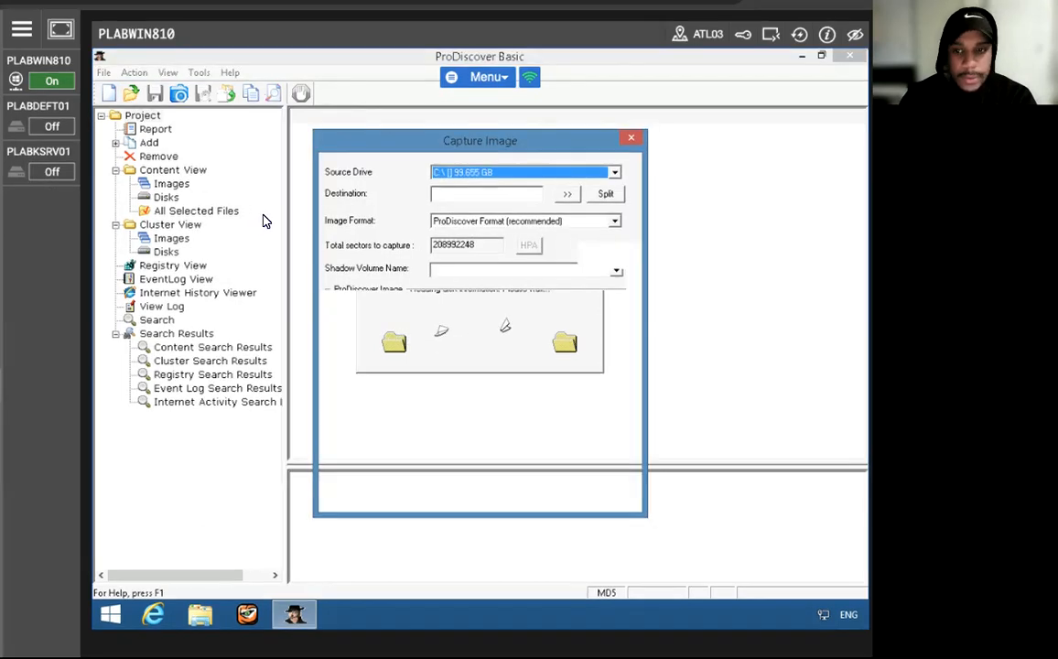
{"action": "left_click", "coordinate": [497, 174]}
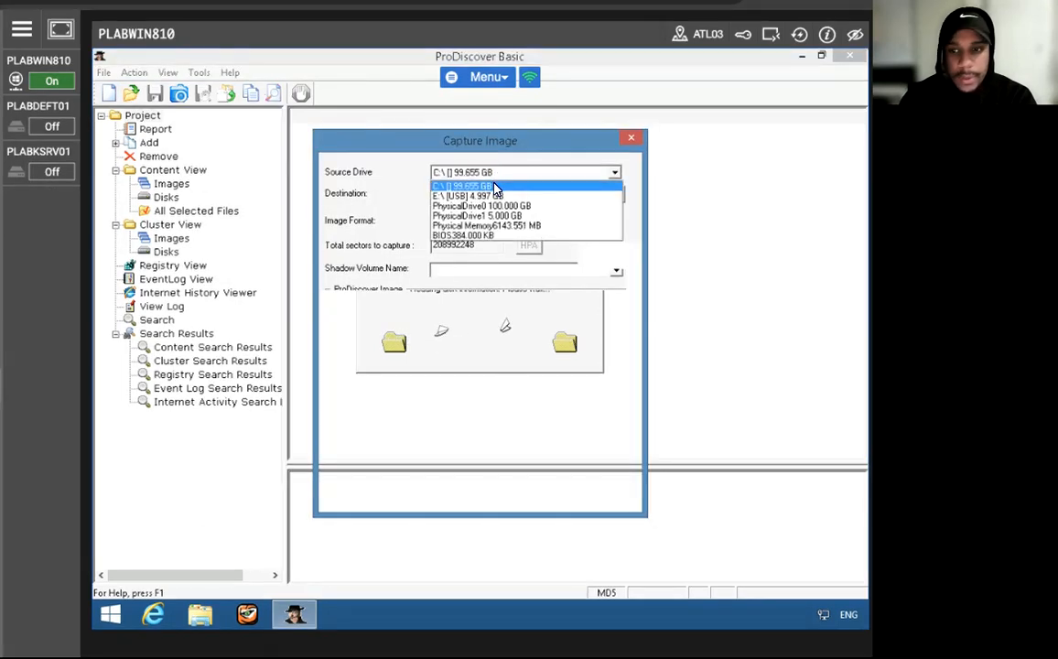
{"action": "left_click", "coordinate": [468, 195]}
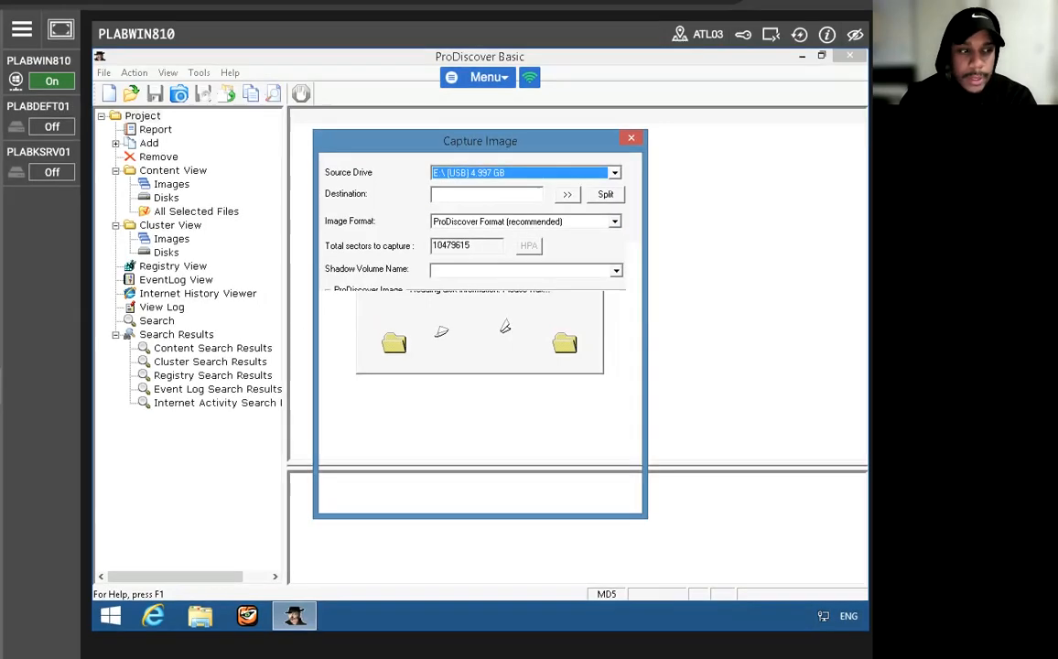
- Choose a local destination path for the image and browse to C:\Work\Data files\Ch01
{"action": "left_click", "coordinate": [566, 195]}
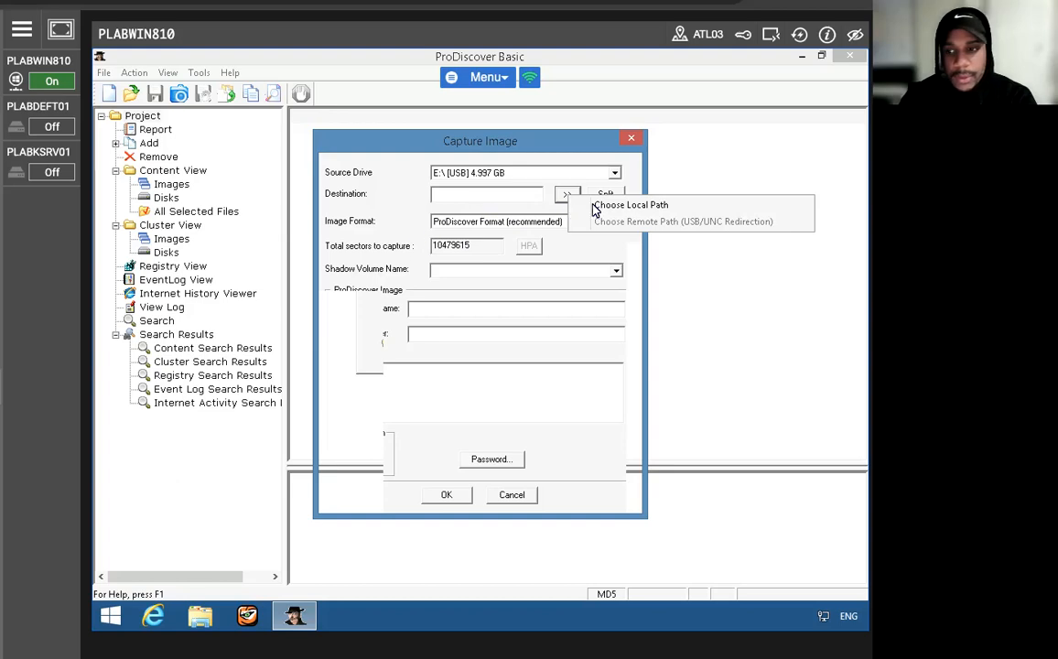
{"action": "left_click", "coordinate": [595, 209]}
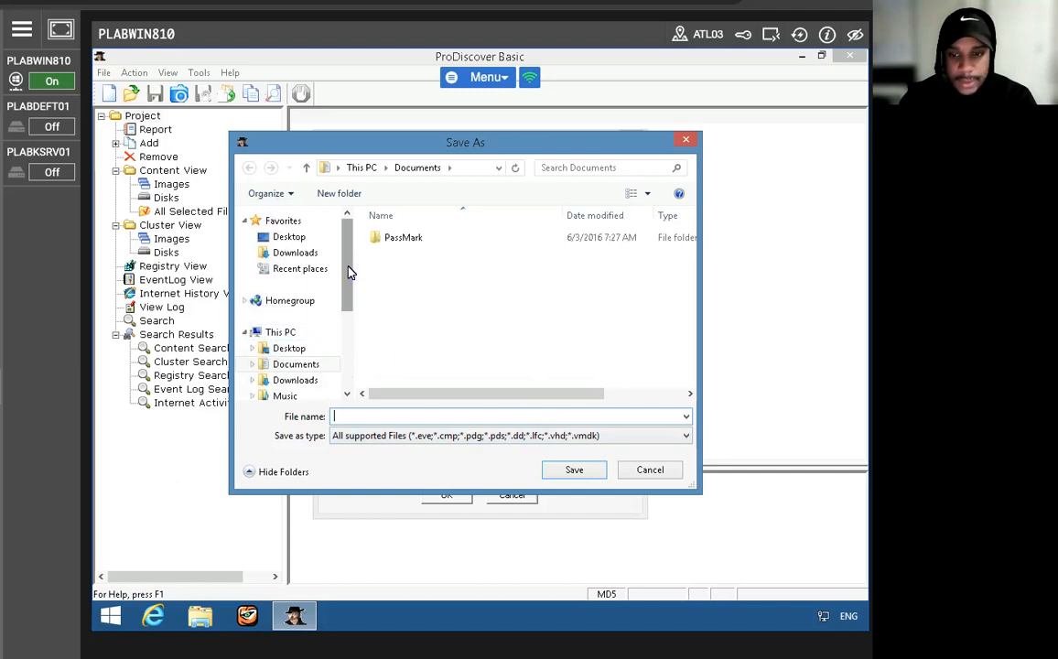
{"action": "left_click_drag", "start_coordinate": [347, 268], "coordinate": [347, 316]}
{"action": "left_click", "coordinate": [267, 343]}
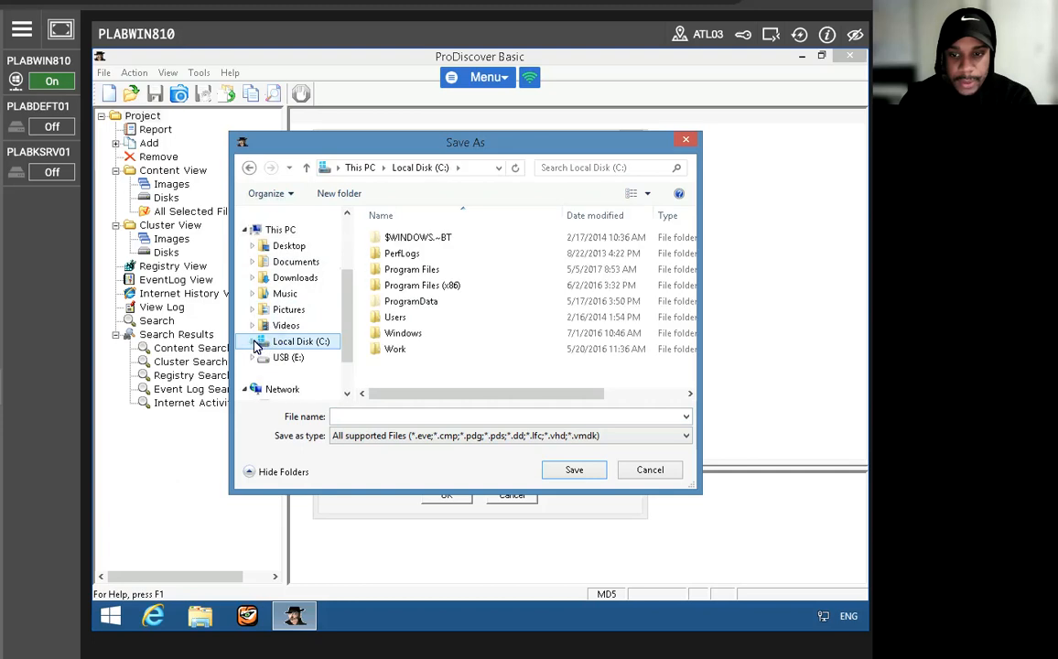
{"action": "left_click", "coordinate": [253, 343]}
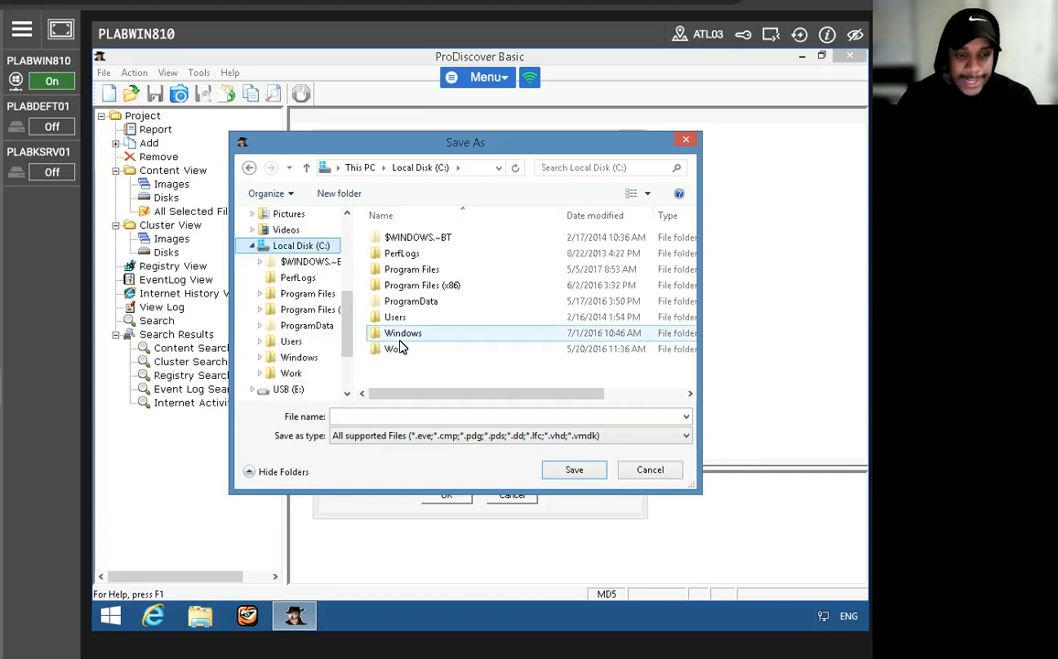
{"action": "double_click", "coordinate": [400, 348]}
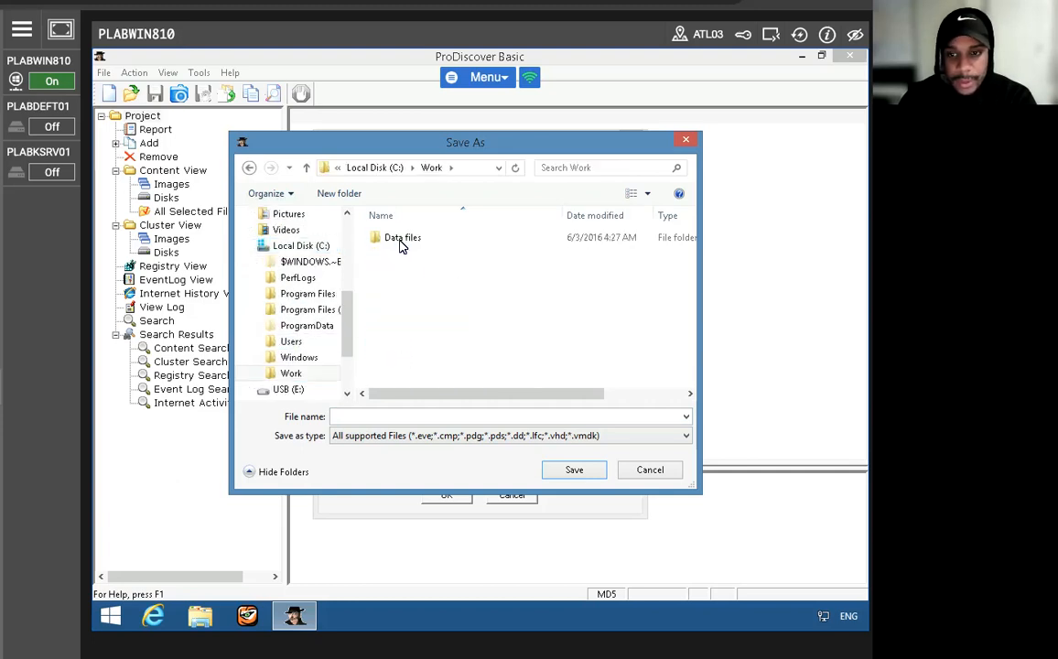
{"action": "double_click", "coordinate": [401, 243]}
{"action": "left_click", "coordinate": [403, 241]}
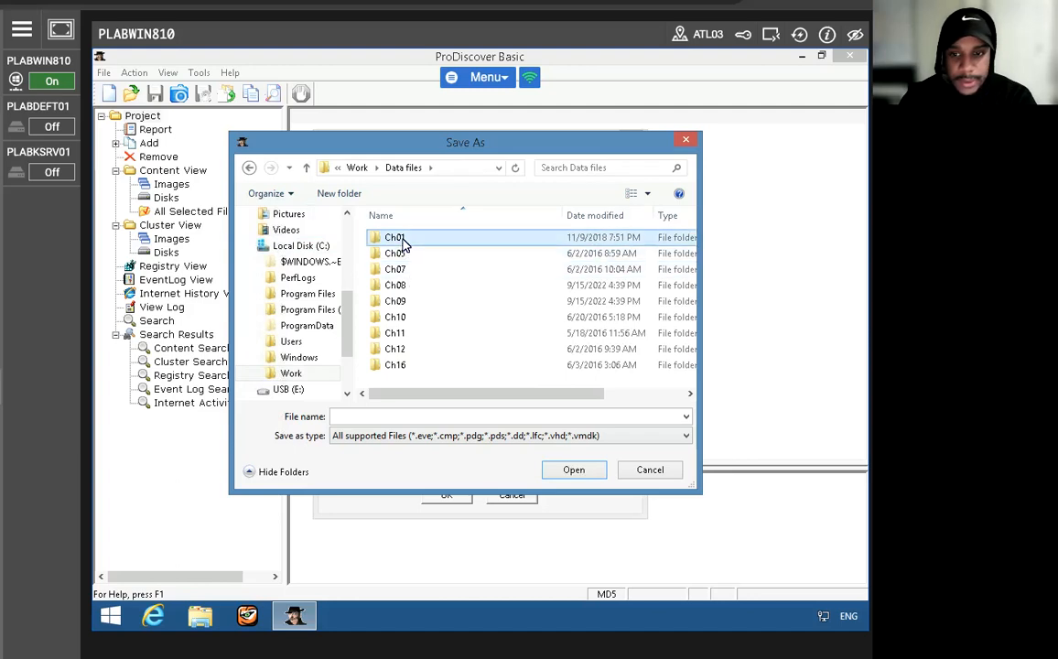
{"action": "double_click", "coordinate": [403, 241]}
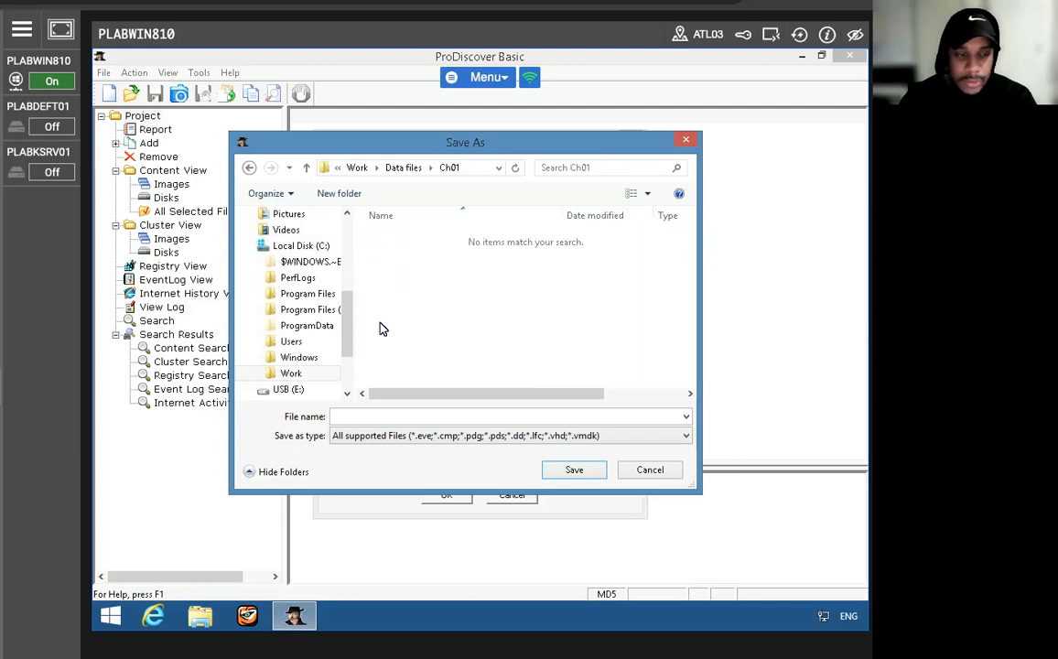
- Name the destination image file InChp-prac and save the path
{"action": "left_click", "coordinate": [411, 417]}
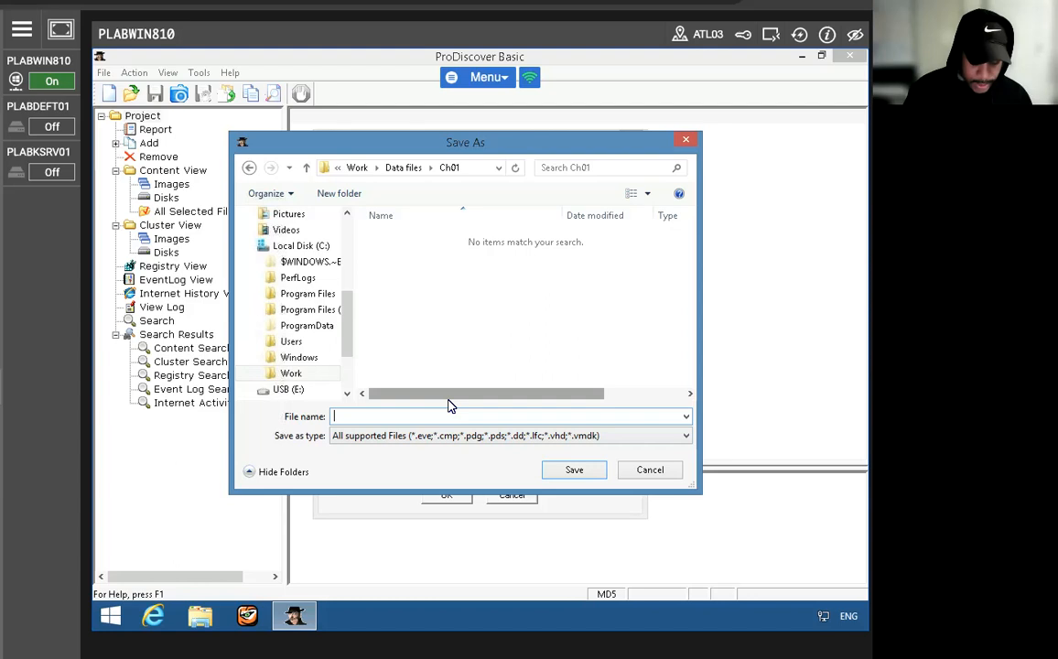
{"action": "type", "text": "InChp-prac"}
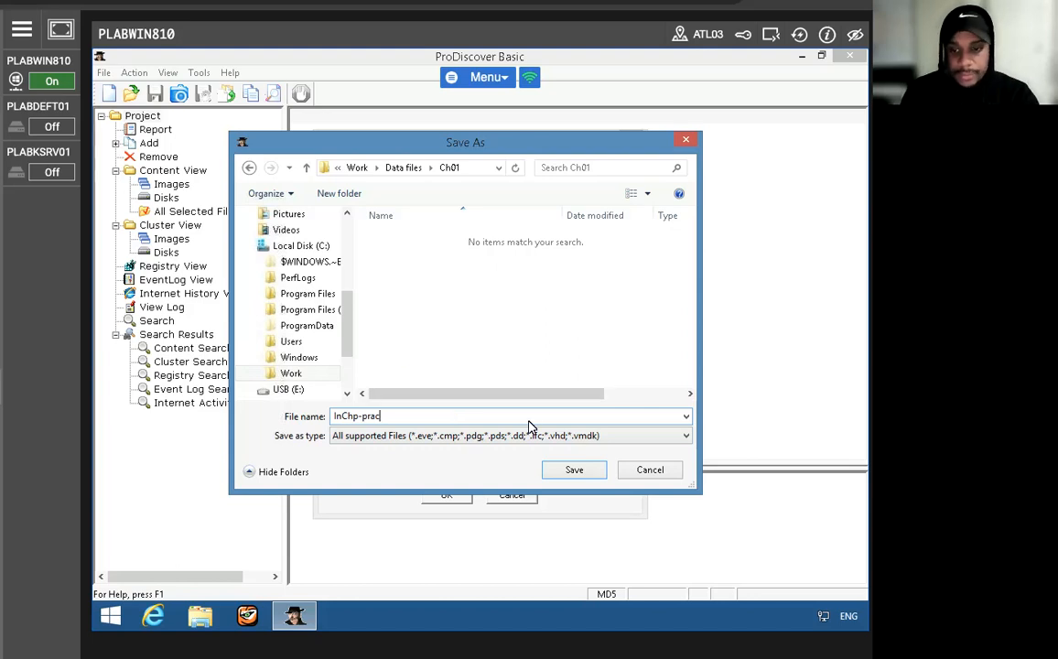
{"action": "left_click", "coordinate": [552, 469]}
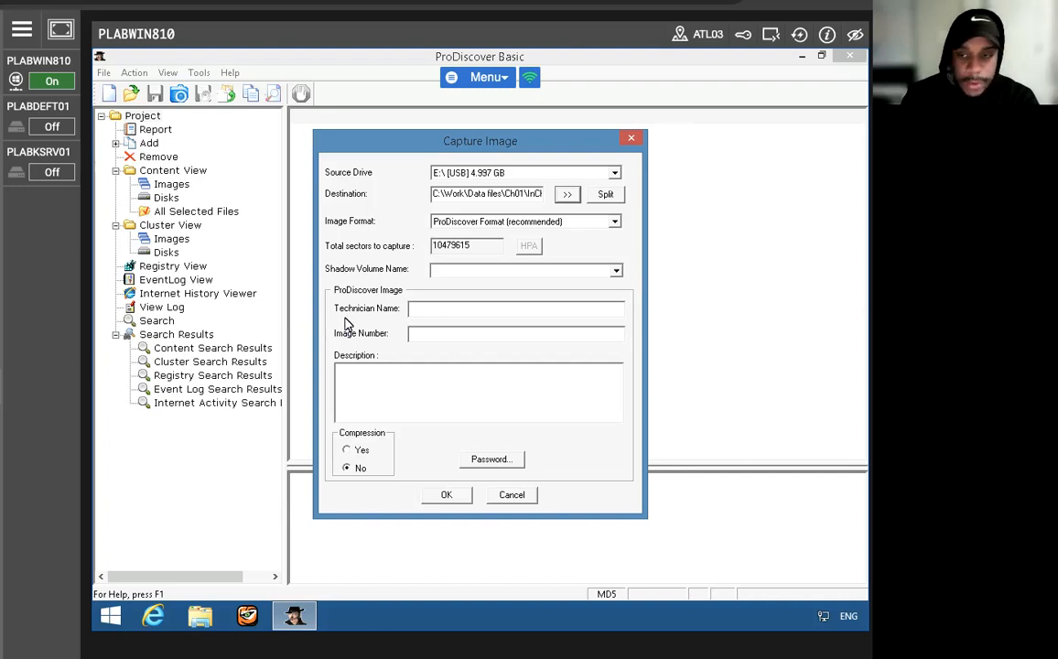
- Enter the technician's name, set the image number to InChp-prac01, and run the image capture to completion
{"action": "left_click", "coordinate": [452, 309]}
{"action": "type", "text": "Maurice"}
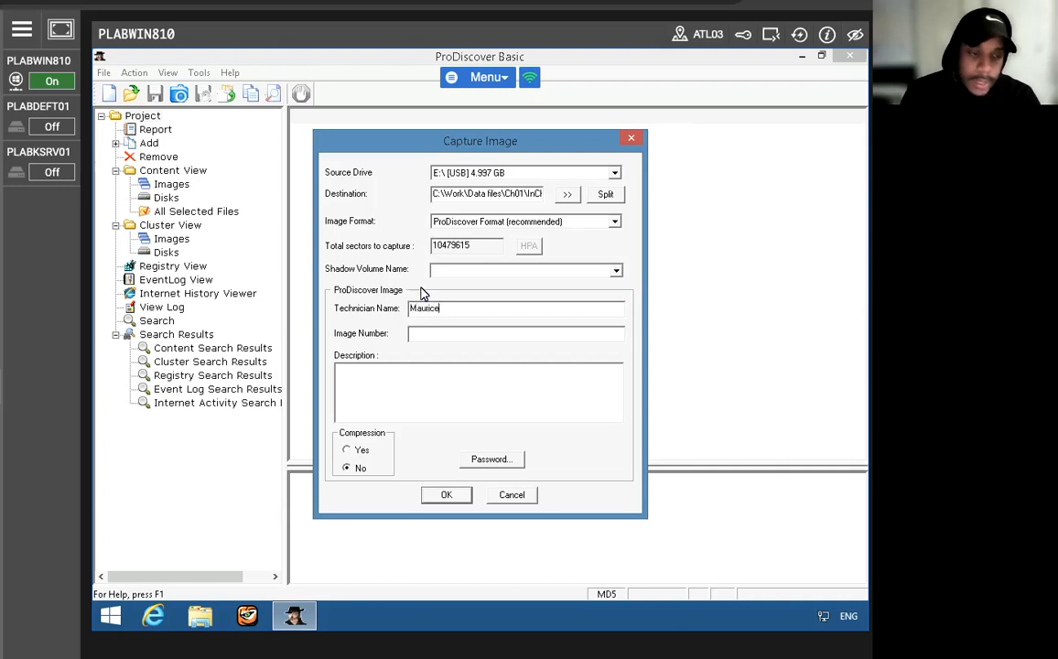
{"action": "left_click", "coordinate": [436, 333]}
{"action": "type", "text": "In"}
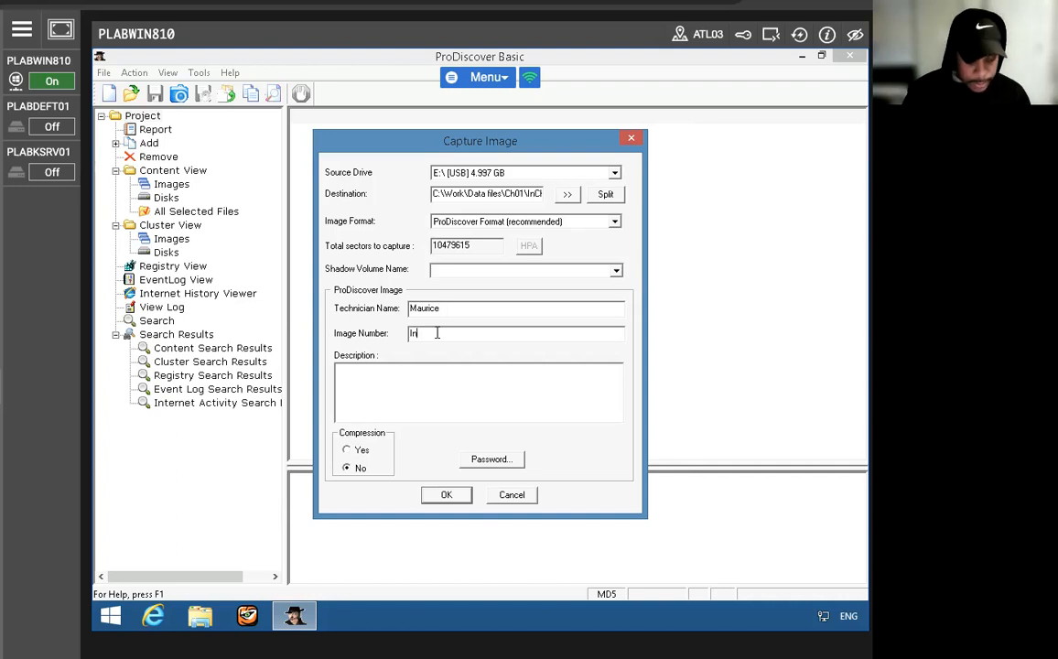
{"action": "type", "text": "Ch"}
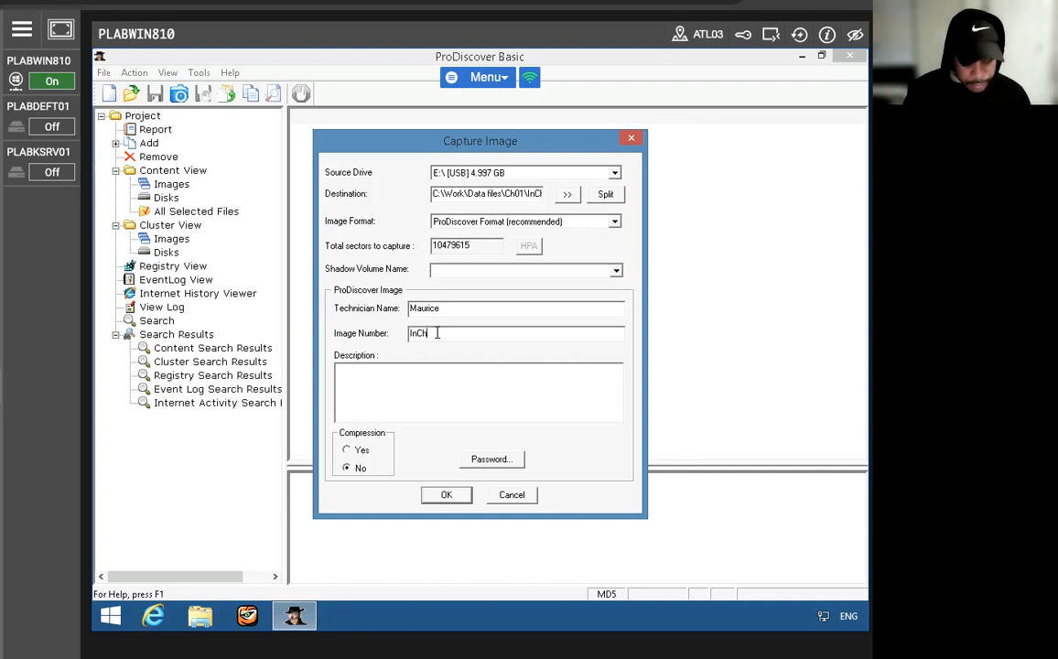
{"action": "type", "text": "p-grac0"}
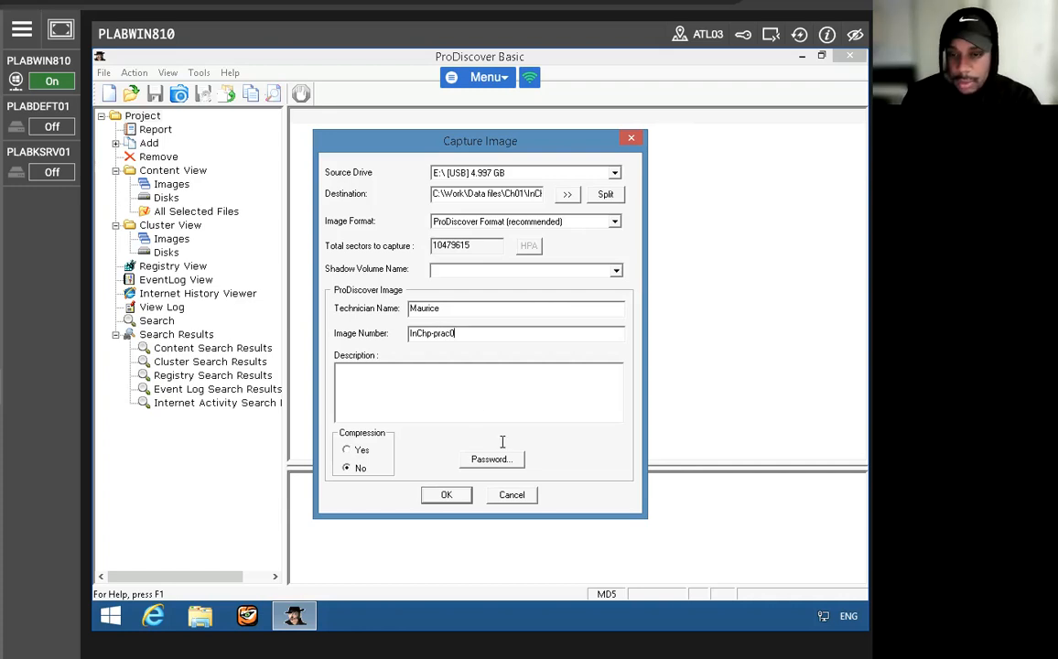
{"action": "type", "text": "11"}
{"action": "key", "text": "Tab"}
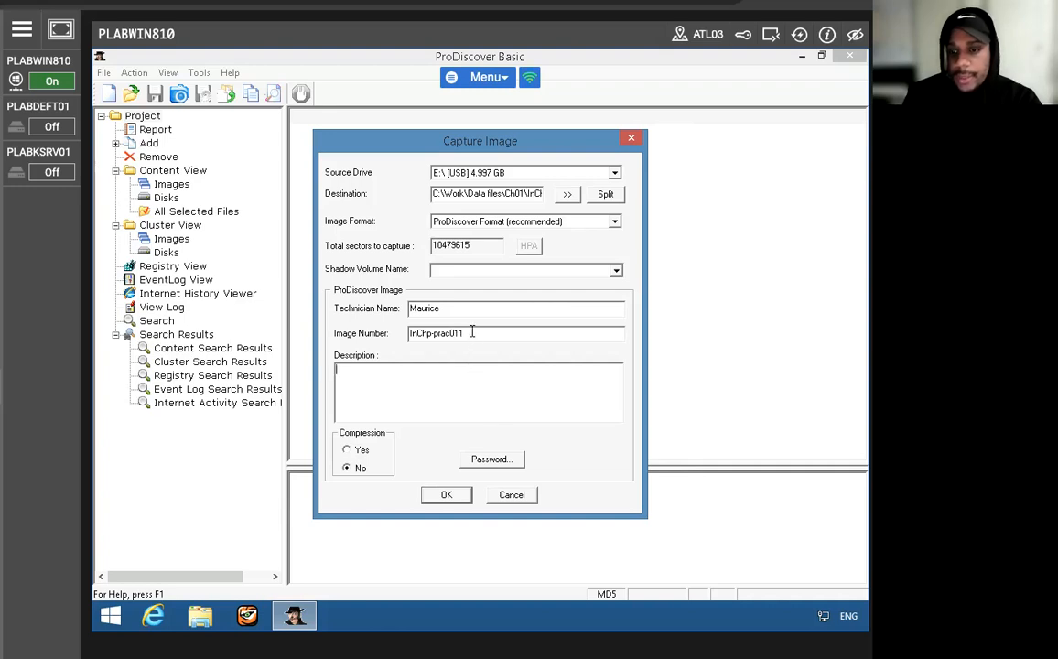
{"action": "left_click", "coordinate": [472, 332]}
{"action": "key", "text": "BackSpace"}
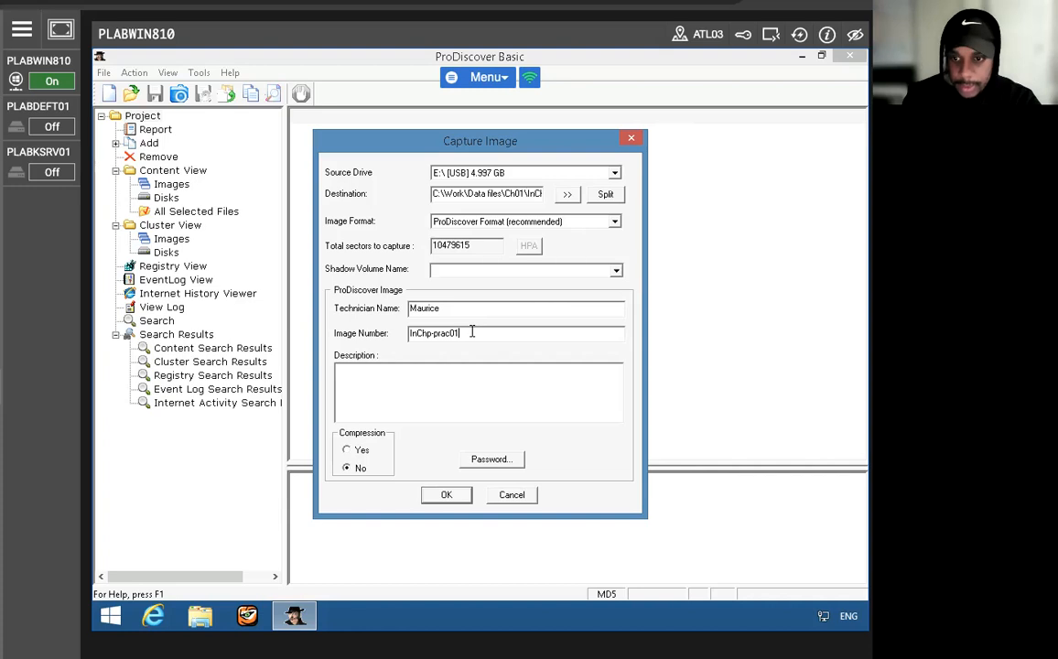
{"action": "left_click", "coordinate": [434, 497]}
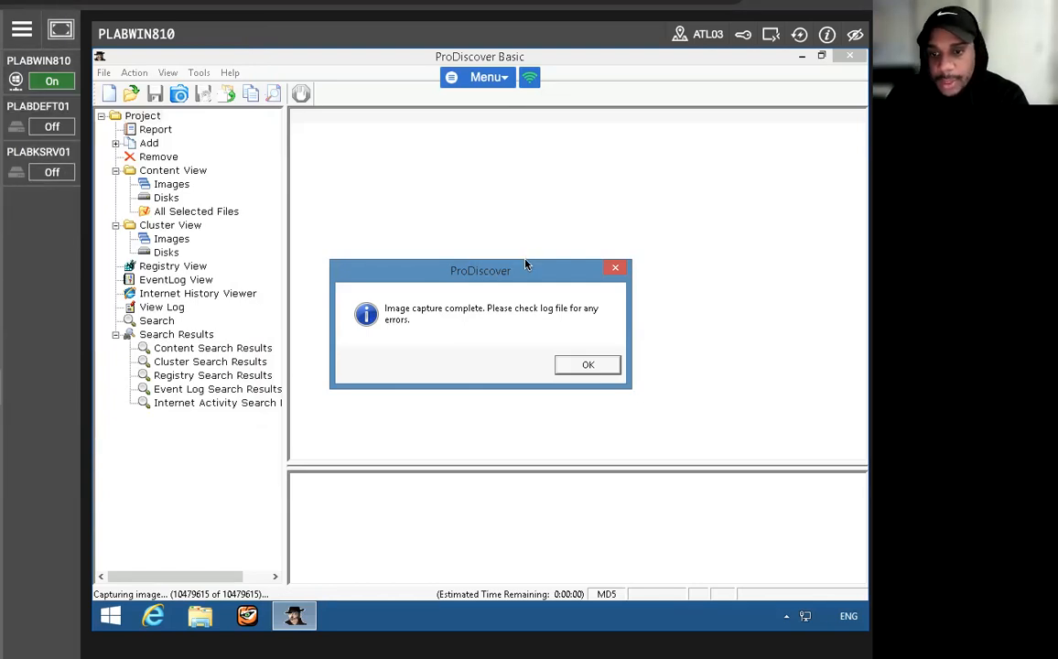
{"action": "left_click", "coordinate": [590, 365]}
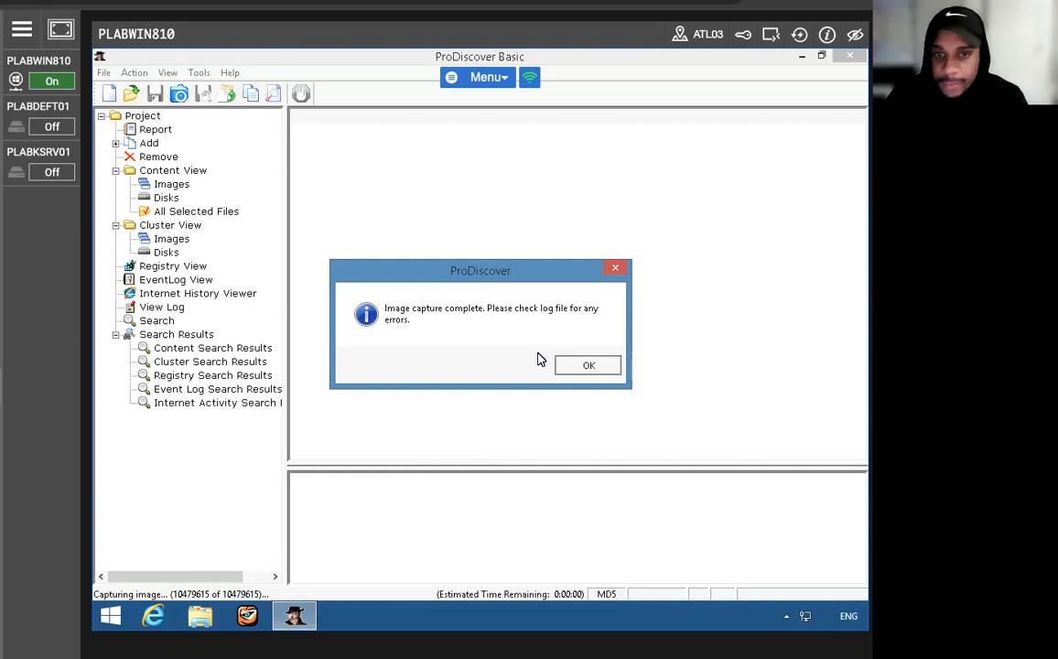
- Exit ProDiscover Basic and relaunch it from the desktop
{"action": "left_click", "coordinate": [103, 74]}
{"action": "left_click", "coordinate": [147, 261]}
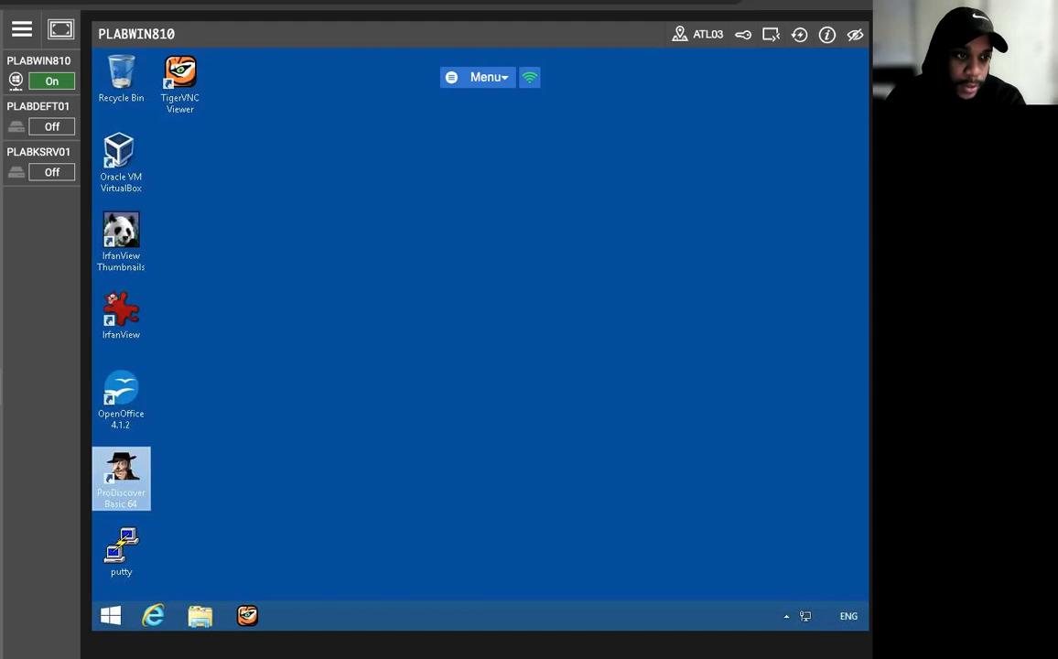
{"action": "double_click", "coordinate": [126, 481]}
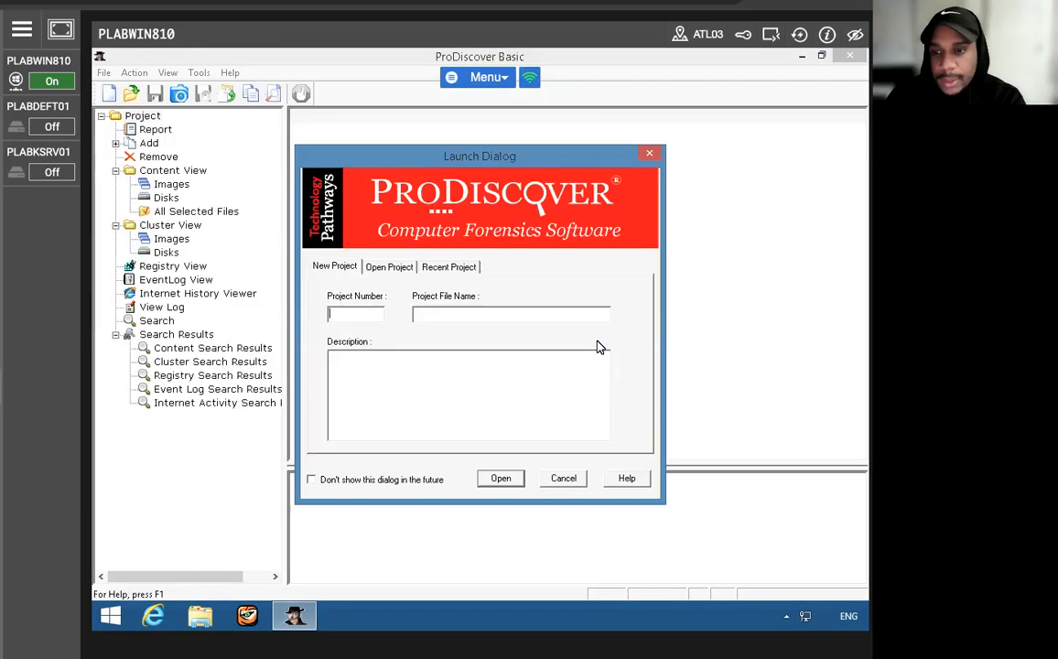
- Close ProDiscover Basic, relaunch it as administrator, and dismiss its launch dialog
{"action": "left_click", "coordinate": [564, 478]}
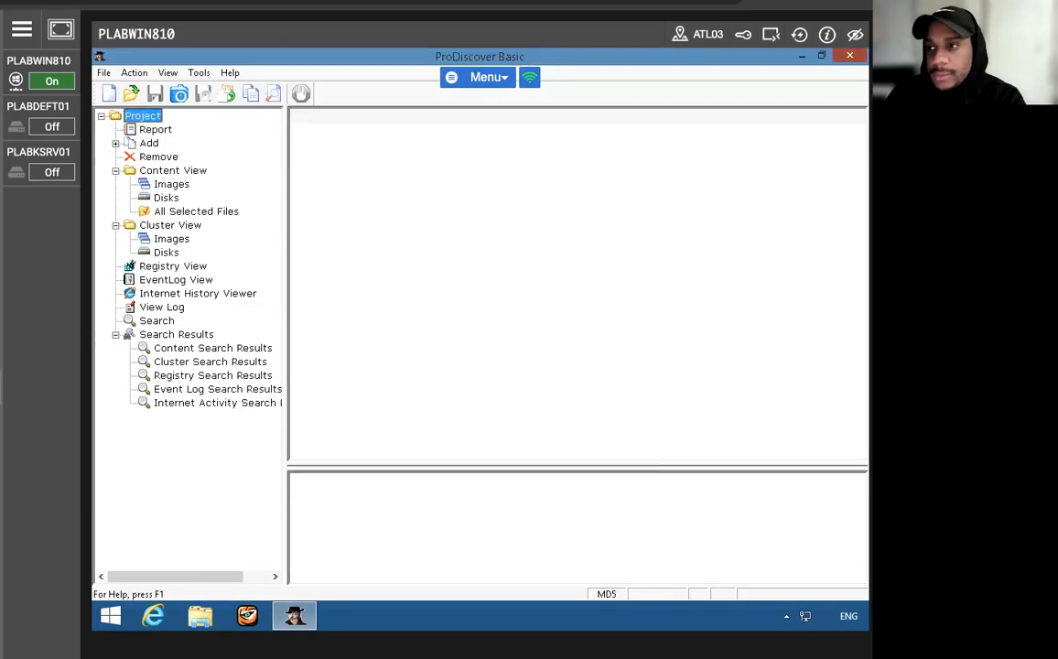
{"action": "left_click", "coordinate": [849, 56]}
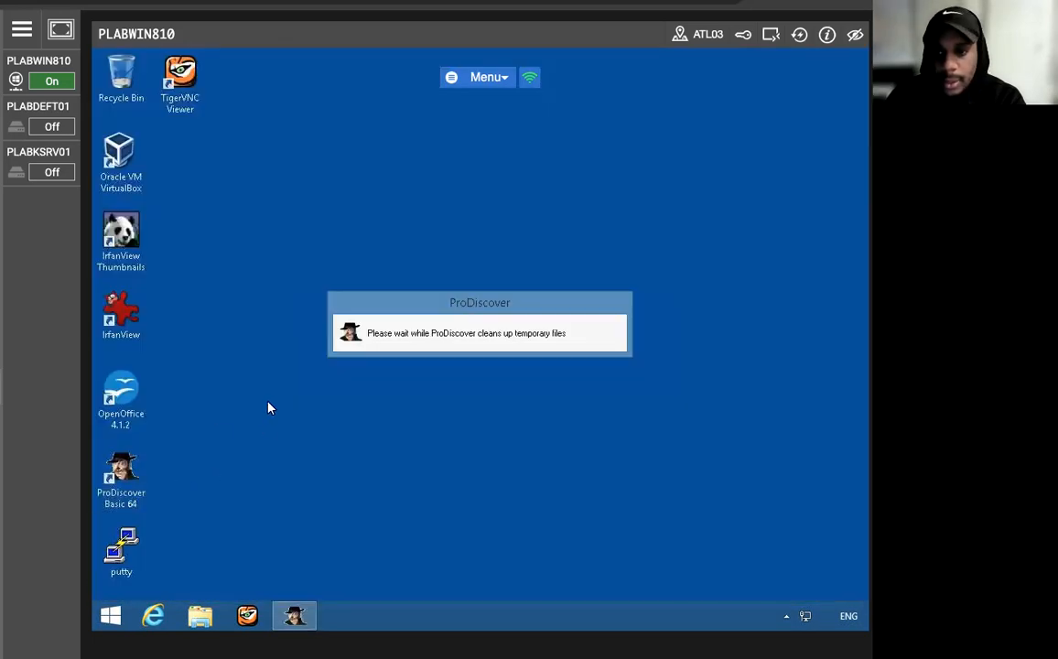
{"action": "right_click", "coordinate": [109, 486]}
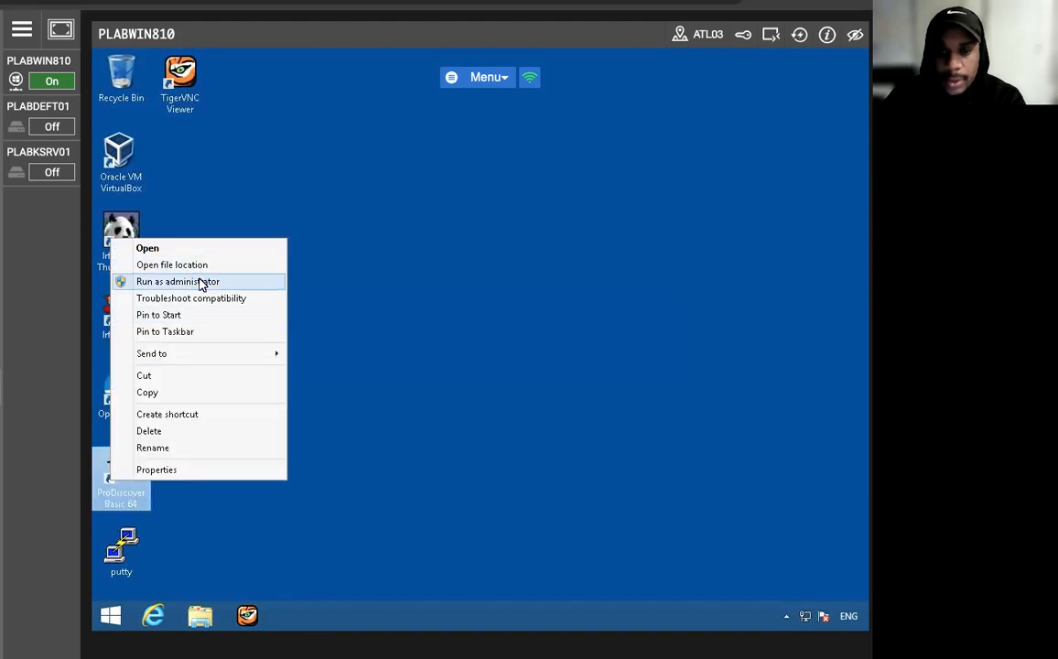
{"action": "left_click", "coordinate": [203, 281]}
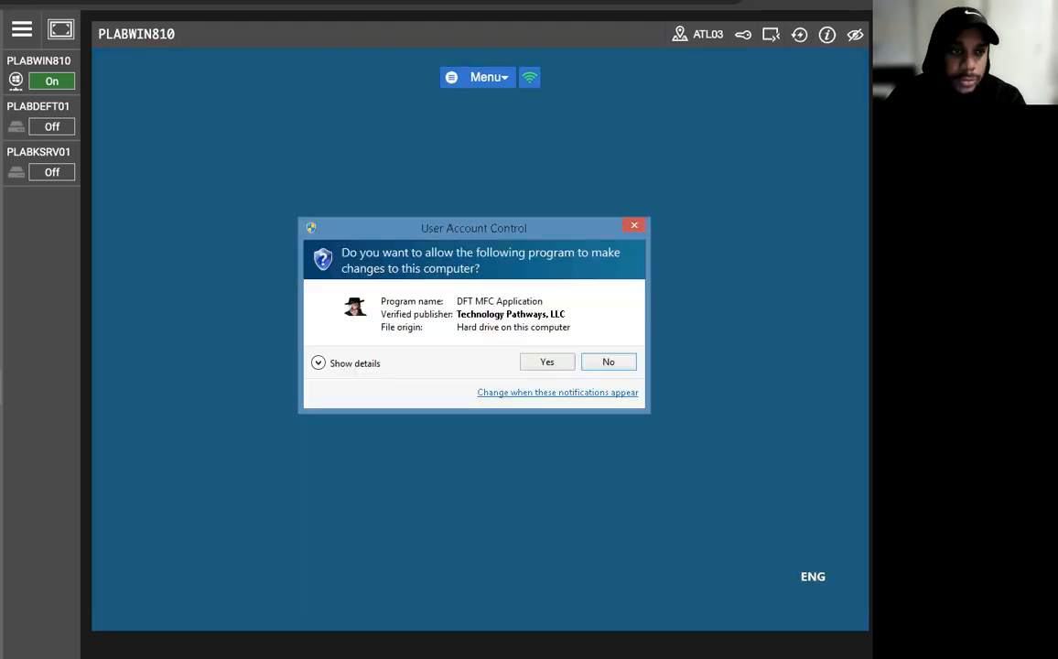
{"action": "left_click", "coordinate": [547, 364]}
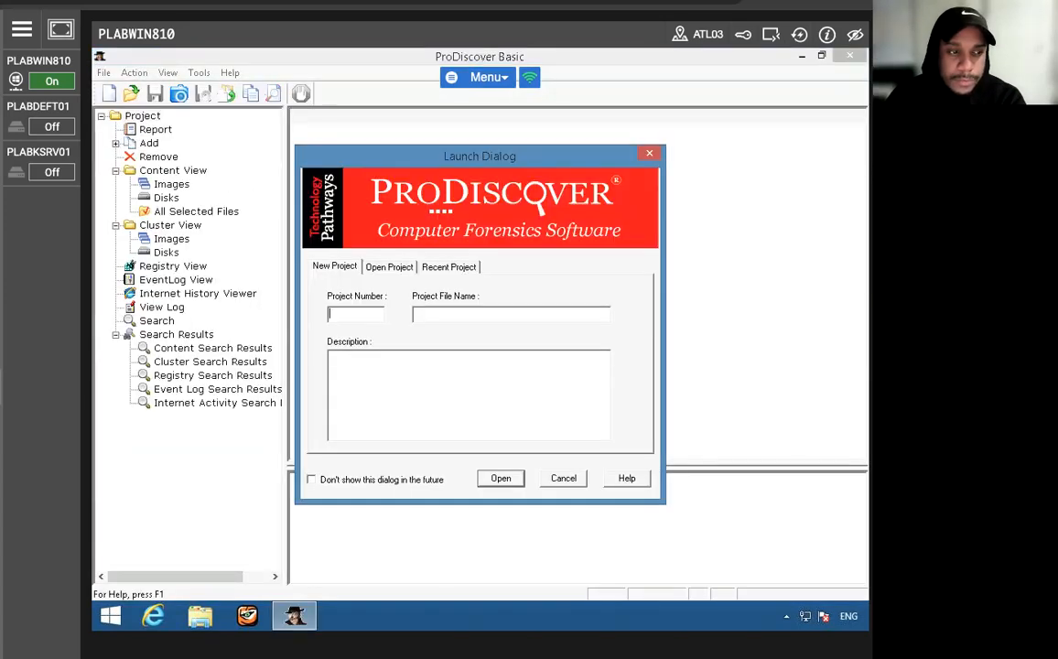
{"action": "left_click", "coordinate": [565, 479]}
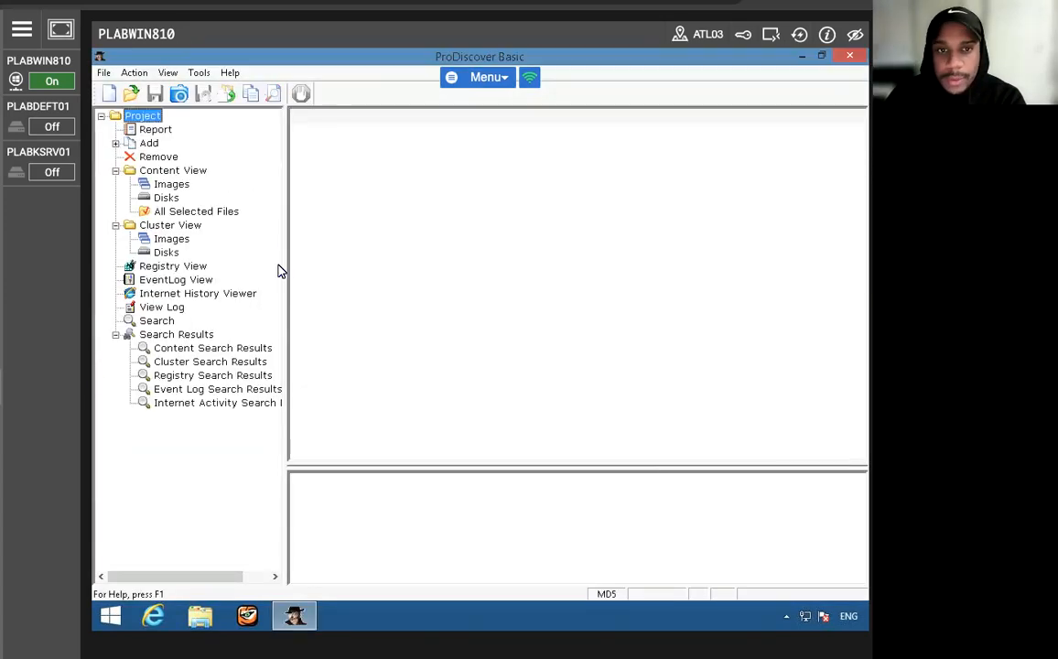
- Create a new project with InChp01 as both the project number and the project file name
{"action": "left_click", "coordinate": [105, 73]}
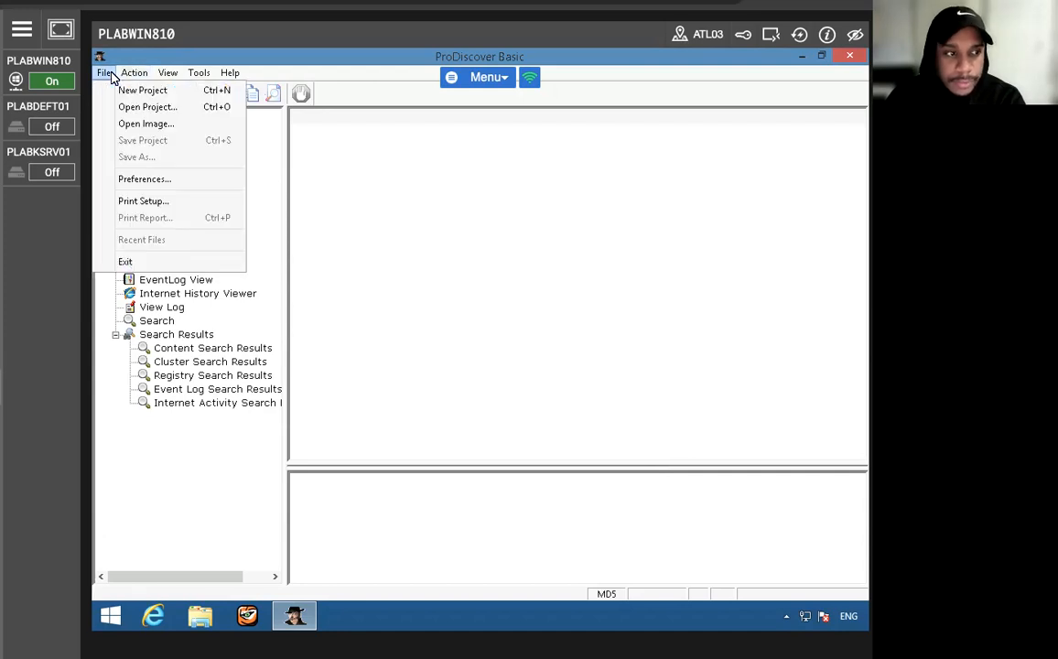
{"action": "left_click", "coordinate": [128, 90]}
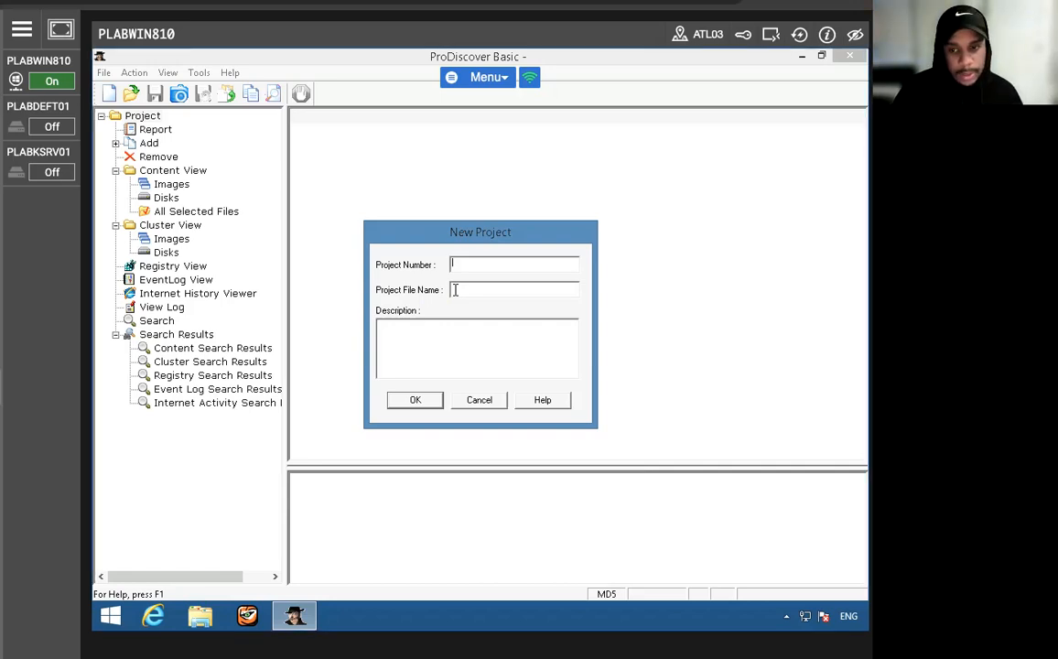
{"action": "type", "text": "InChp"}
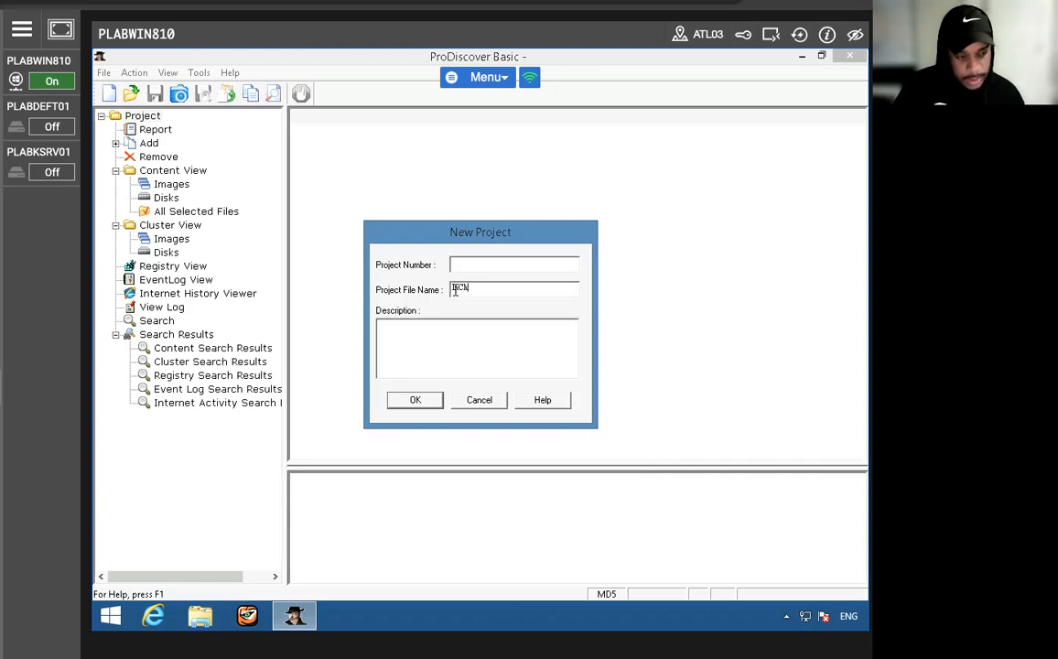
{"action": "type", "text": "01"}
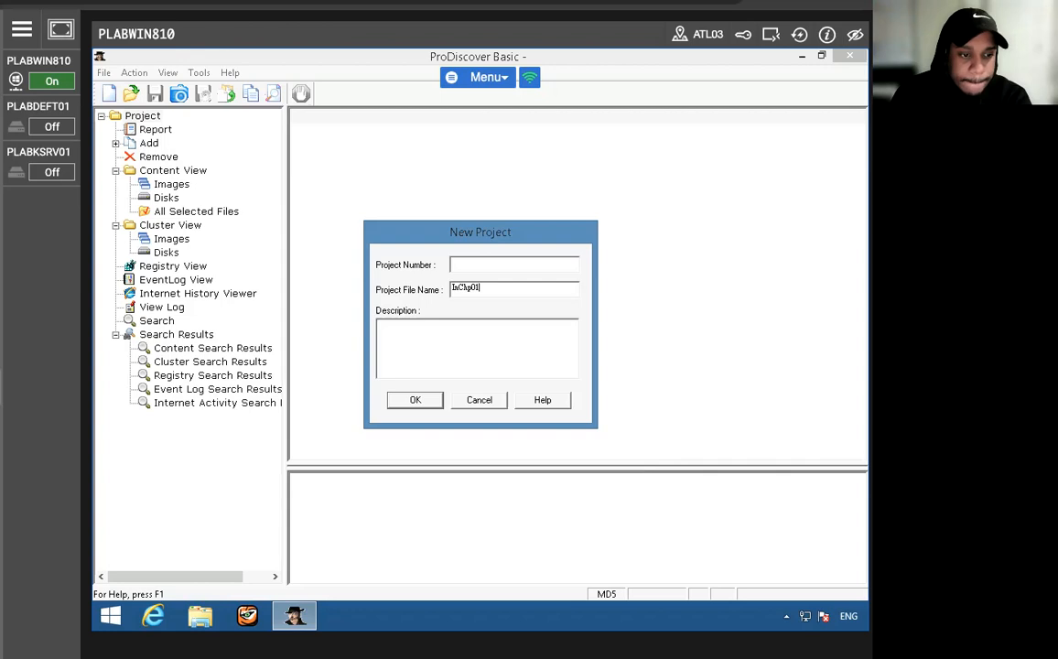
{"action": "double_click", "coordinate": [464, 287]}
{"action": "right_click", "coordinate": [464, 287]}
{"action": "left_click", "coordinate": [485, 335]}
{"action": "left_click", "coordinate": [464, 262]}
{"action": "right_click", "coordinate": [464, 263]}
{"action": "left_click", "coordinate": [502, 327]}
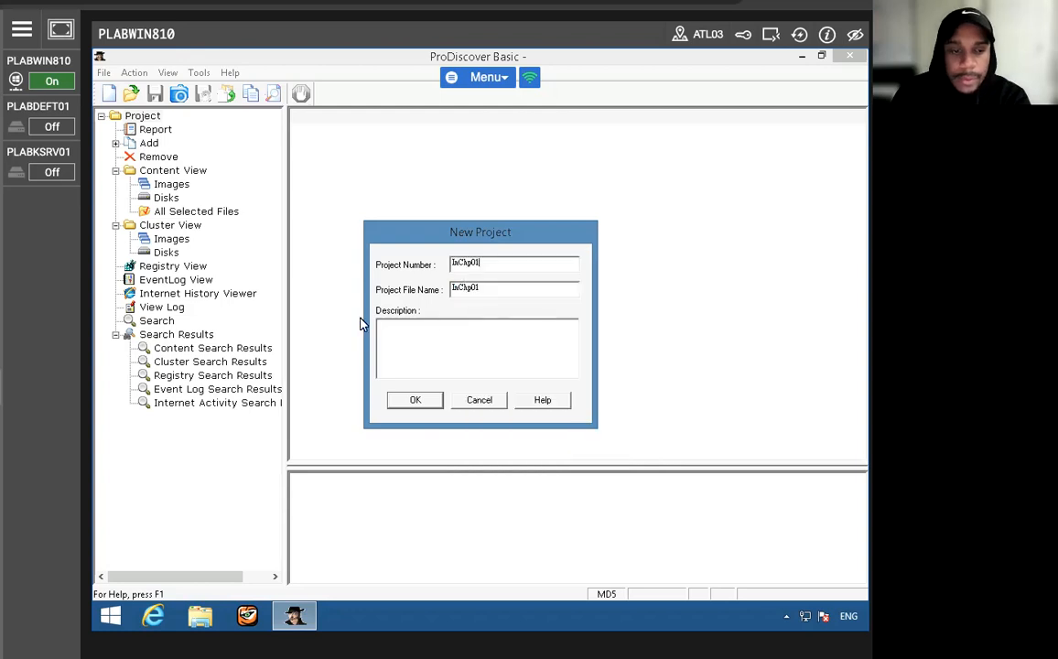
{"action": "left_click", "coordinate": [408, 400]}
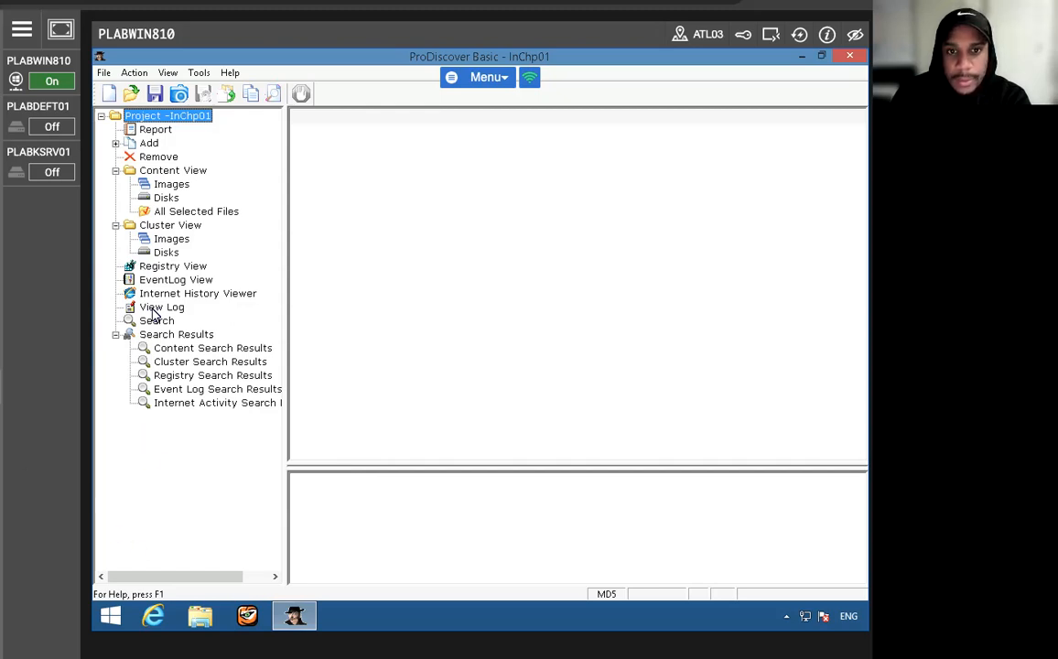
- Add the image file InChp-prac.eve from C:\Work\Data files\Ch01 to the project
{"action": "left_click", "coordinate": [115, 143]}
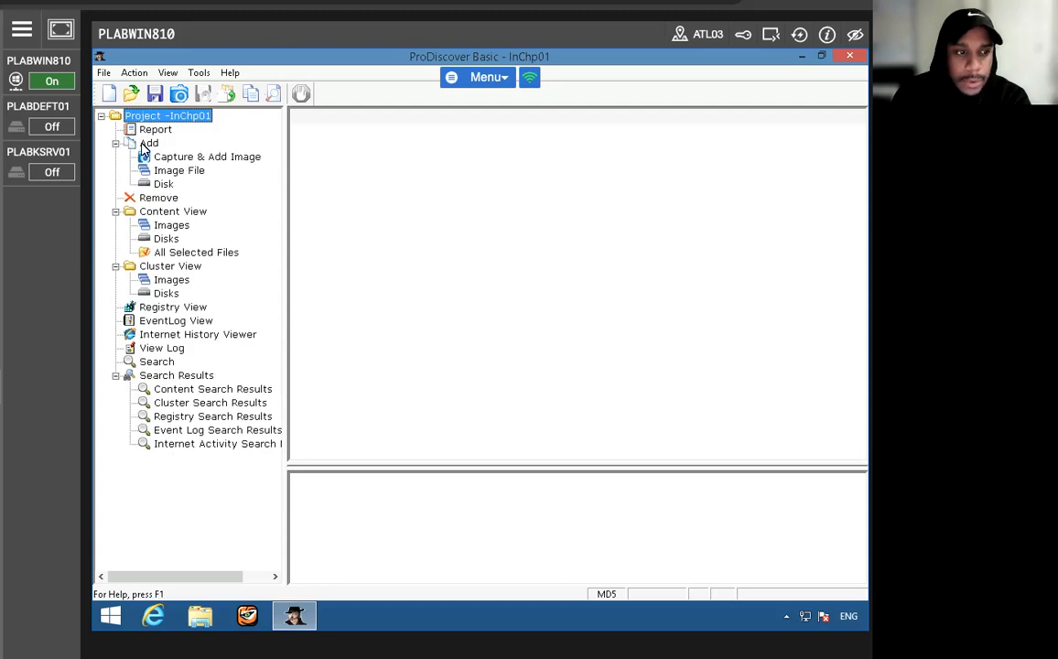
{"action": "left_click", "coordinate": [160, 172]}
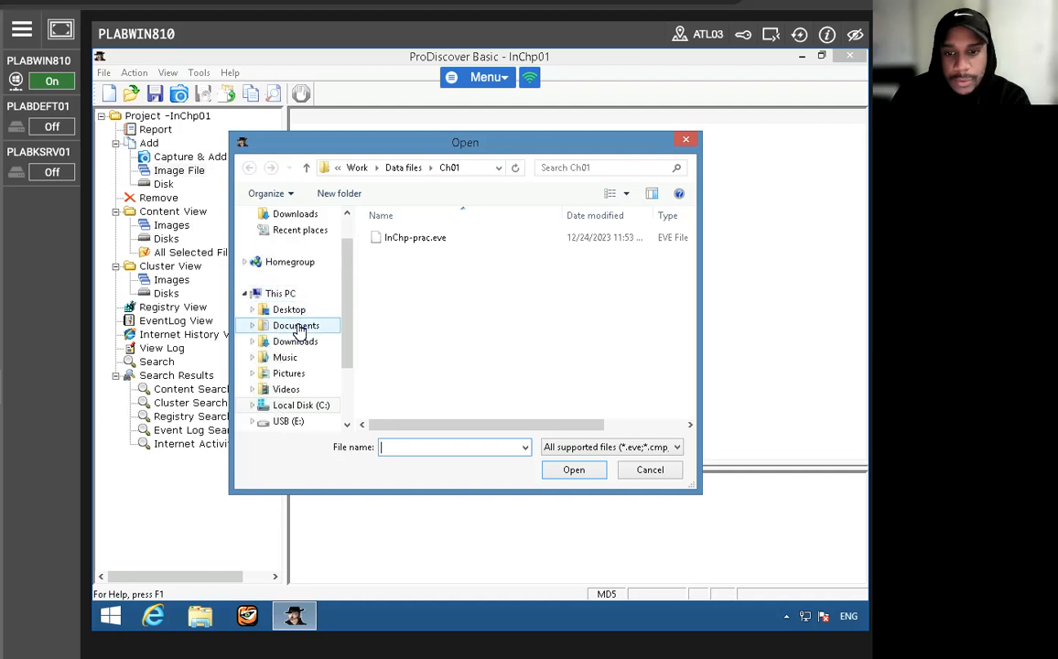
{"action": "left_click", "coordinate": [282, 411]}
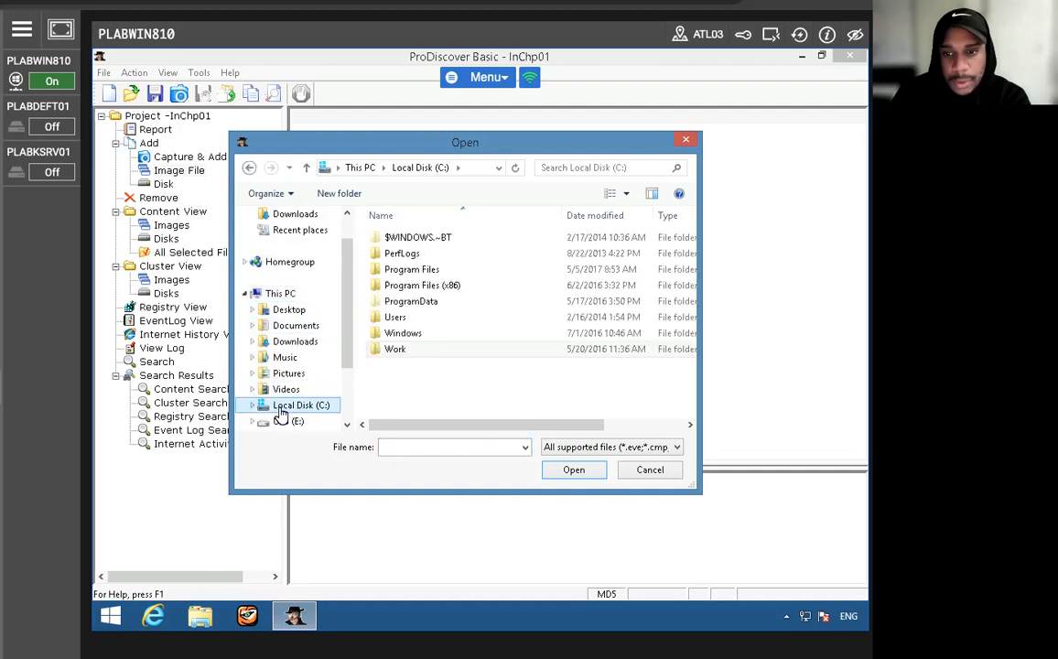
{"action": "double_click", "coordinate": [404, 349]}
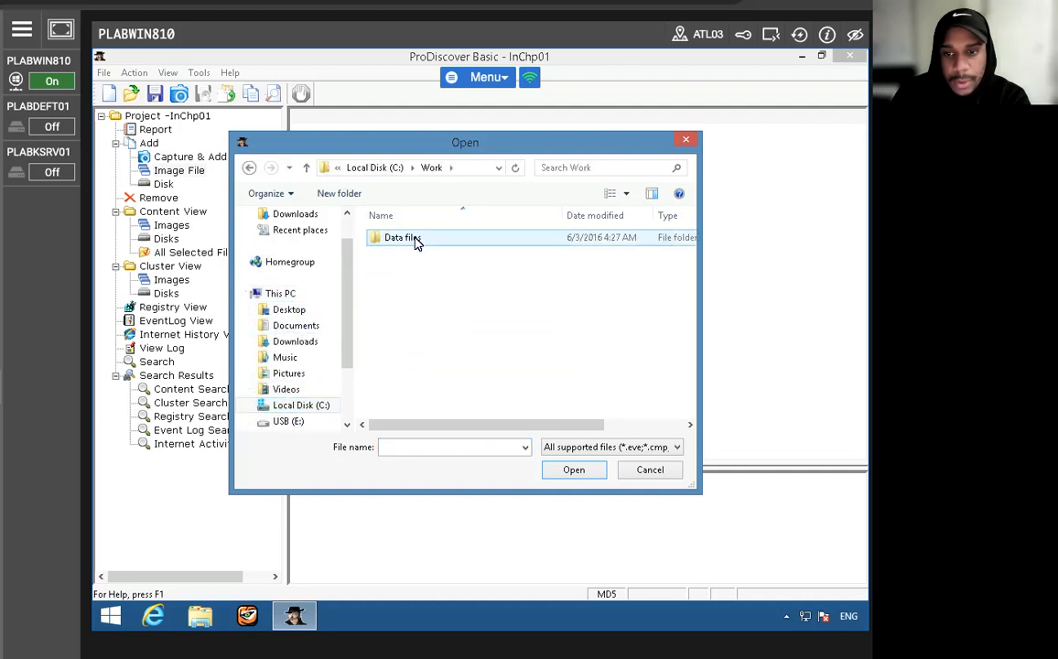
{"action": "double_click", "coordinate": [416, 240]}
{"action": "double_click", "coordinate": [412, 239]}
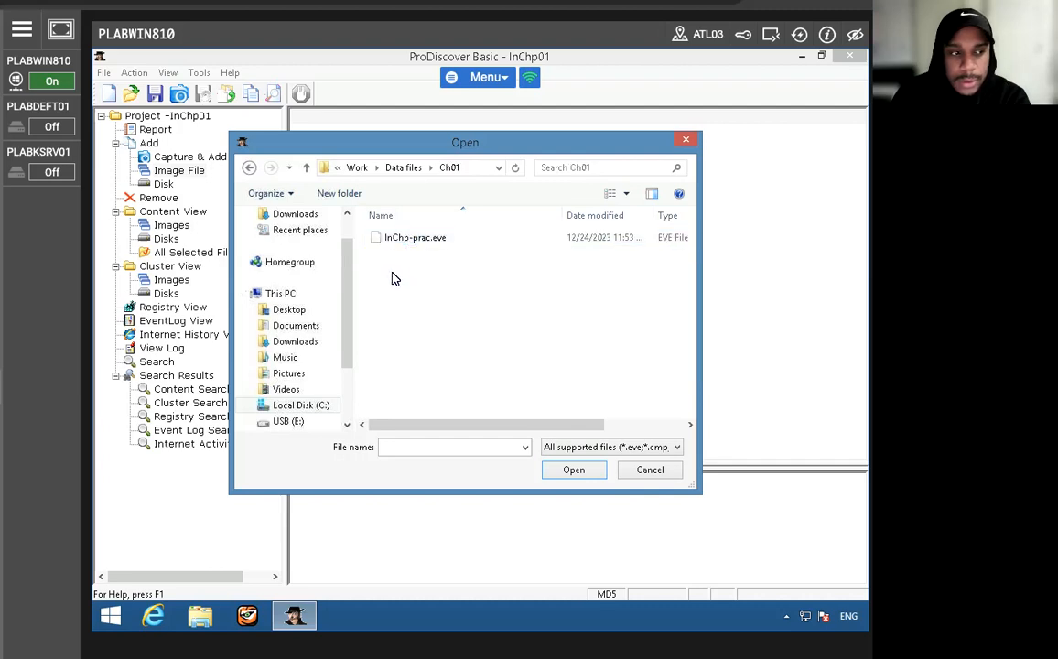
{"action": "double_click", "coordinate": [414, 240]}
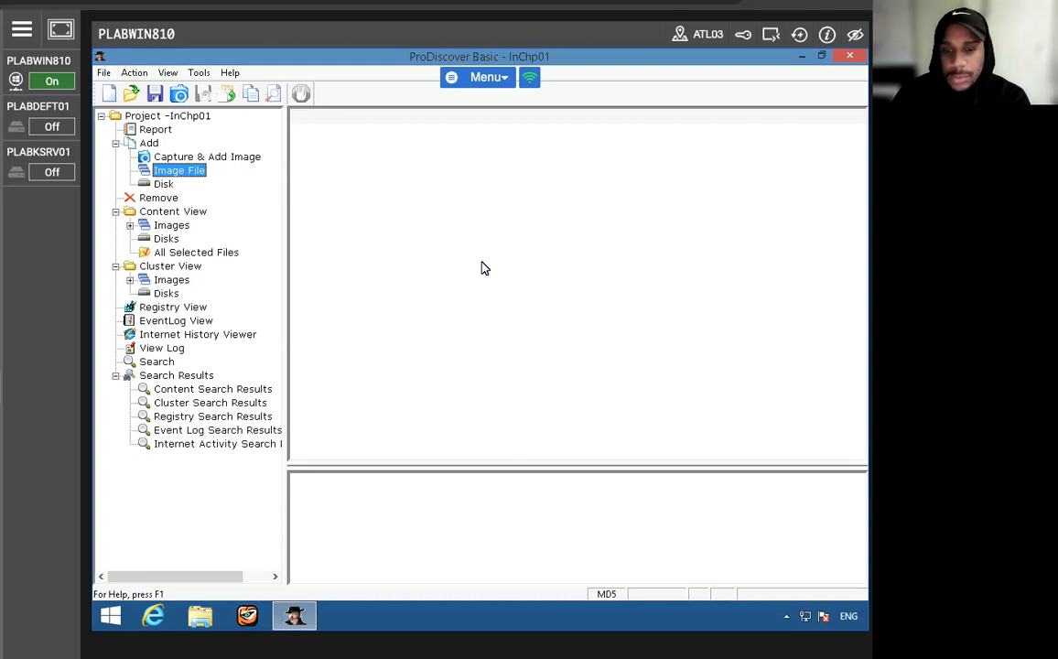
{"action": "left_click", "coordinate": [550, 384]}
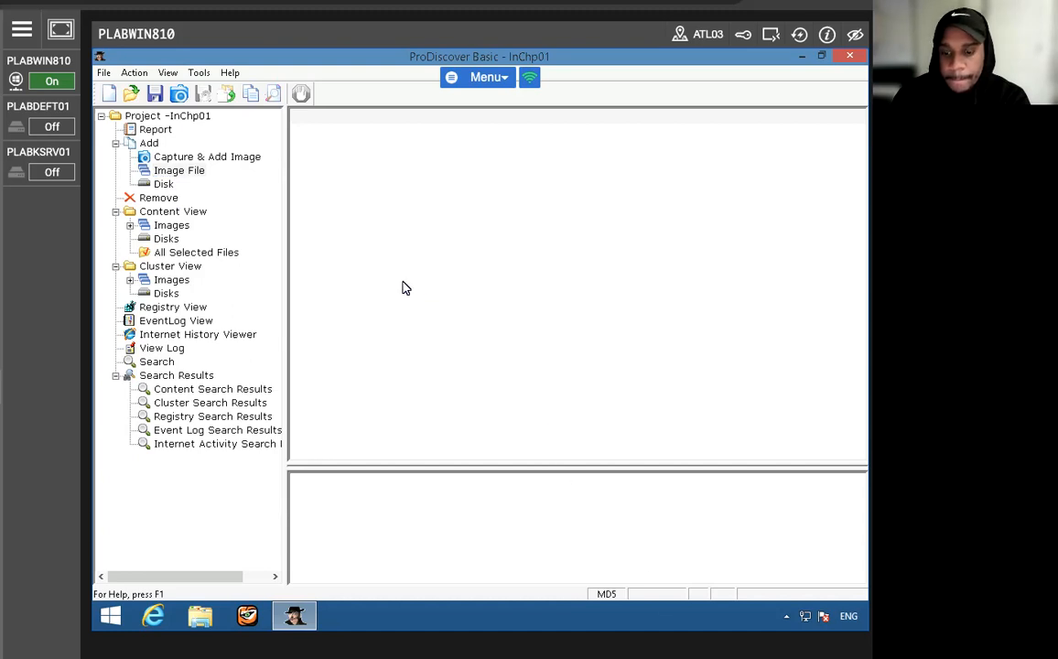
{"action": "left_click", "coordinate": [180, 172]}
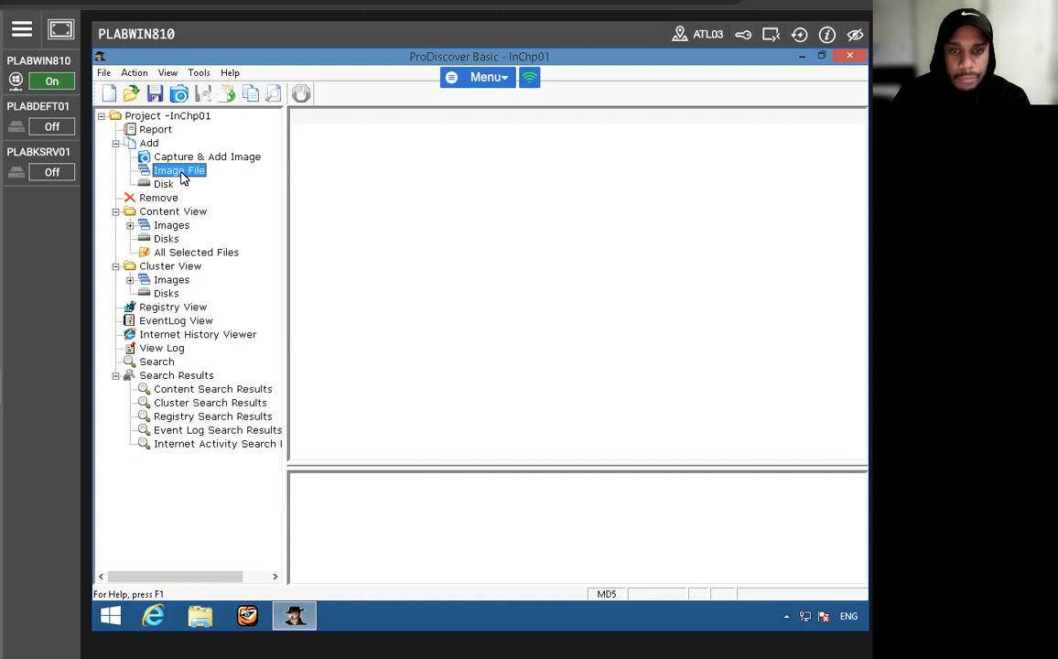
{"action": "left_click", "coordinate": [388, 312]}
{"action": "left_click", "coordinate": [42, 6]}
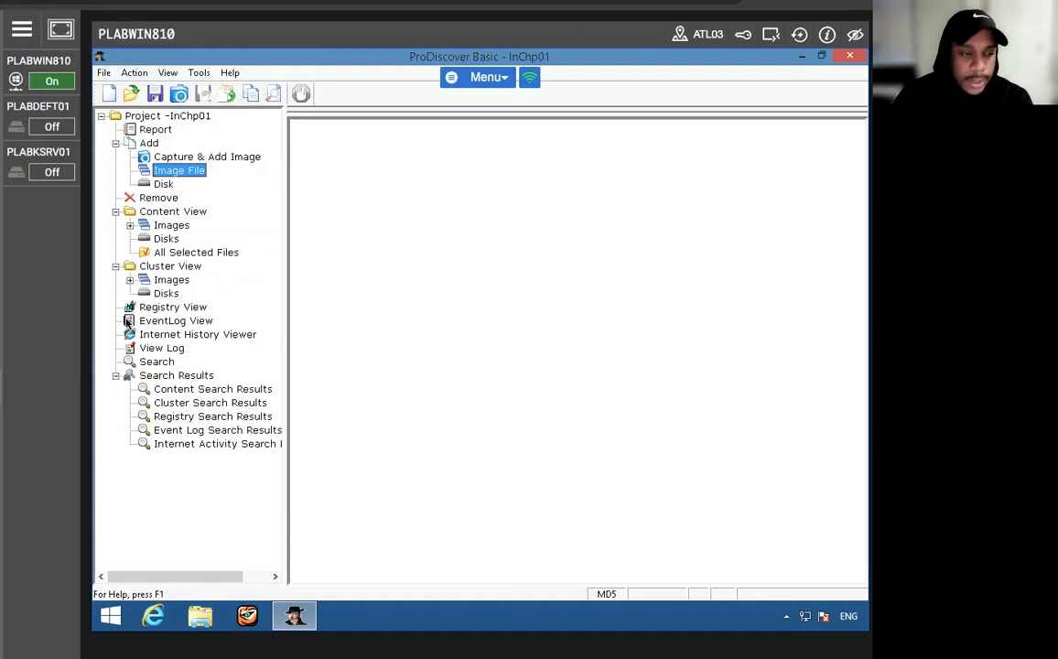
- Expand the added image under Content View and list all of its files, agreeing to the full file listing
{"action": "left_click", "coordinate": [129, 225]}
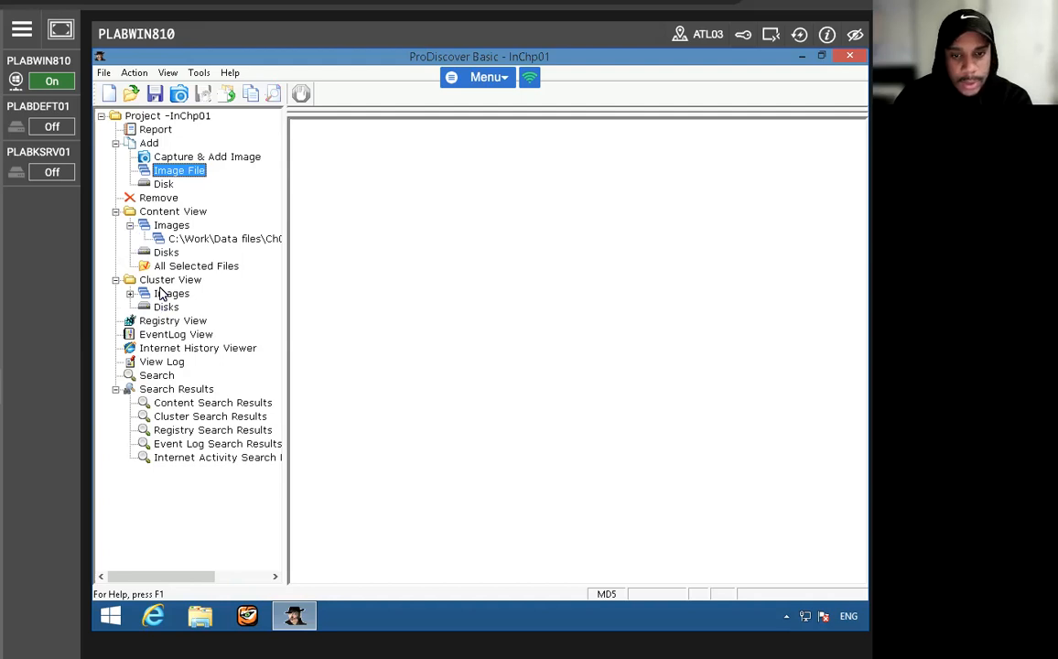
{"action": "left_click", "coordinate": [194, 240]}
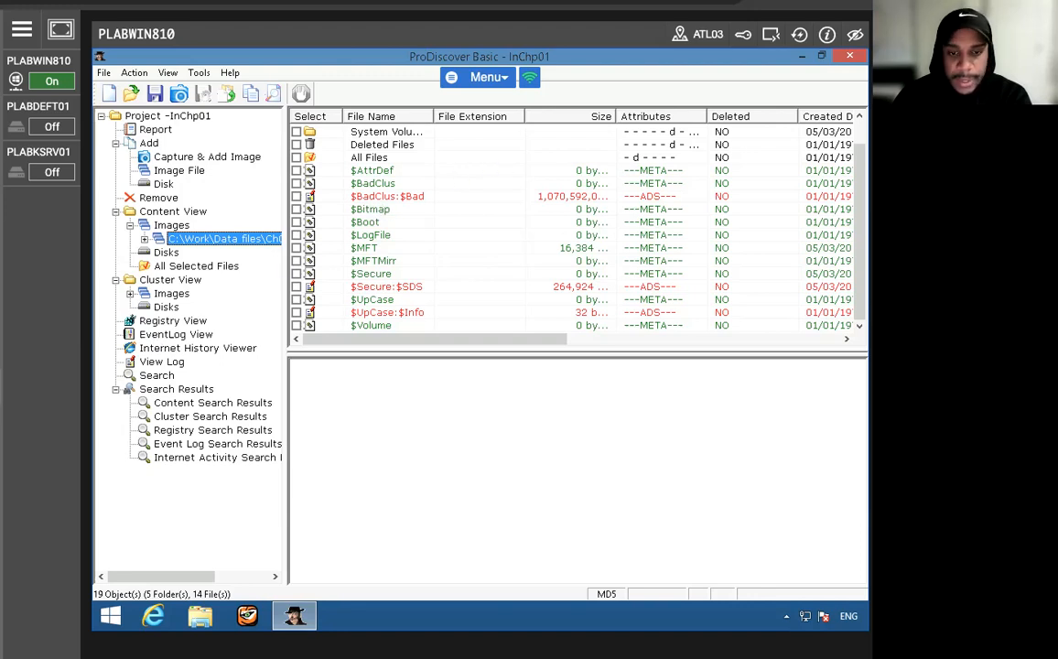
{"action": "left_click", "coordinate": [143, 239]}
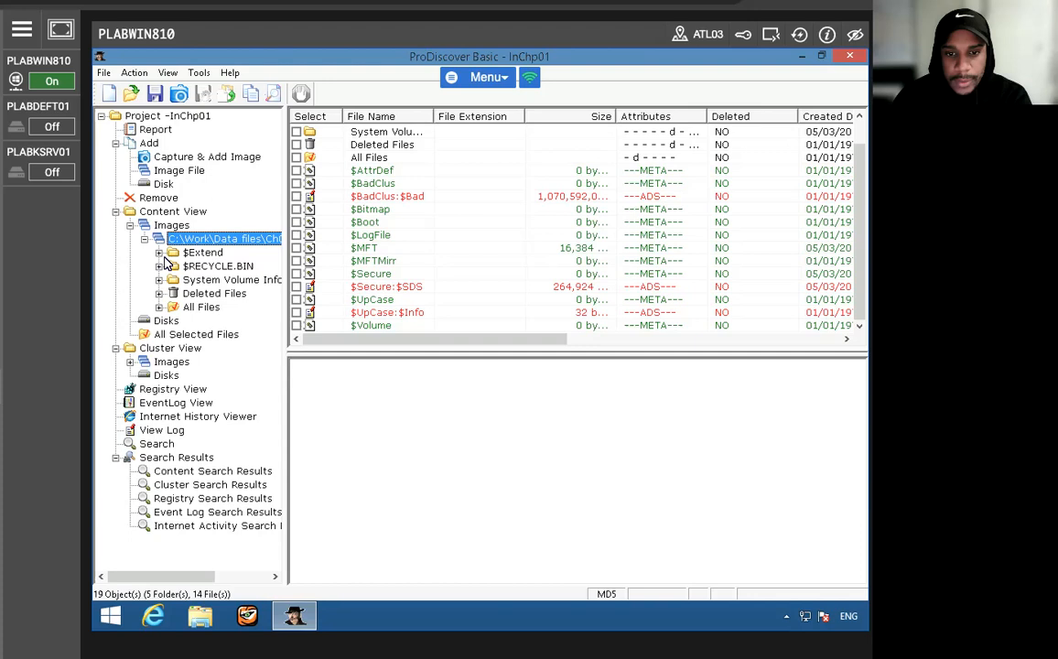
{"action": "left_click", "coordinate": [200, 307]}
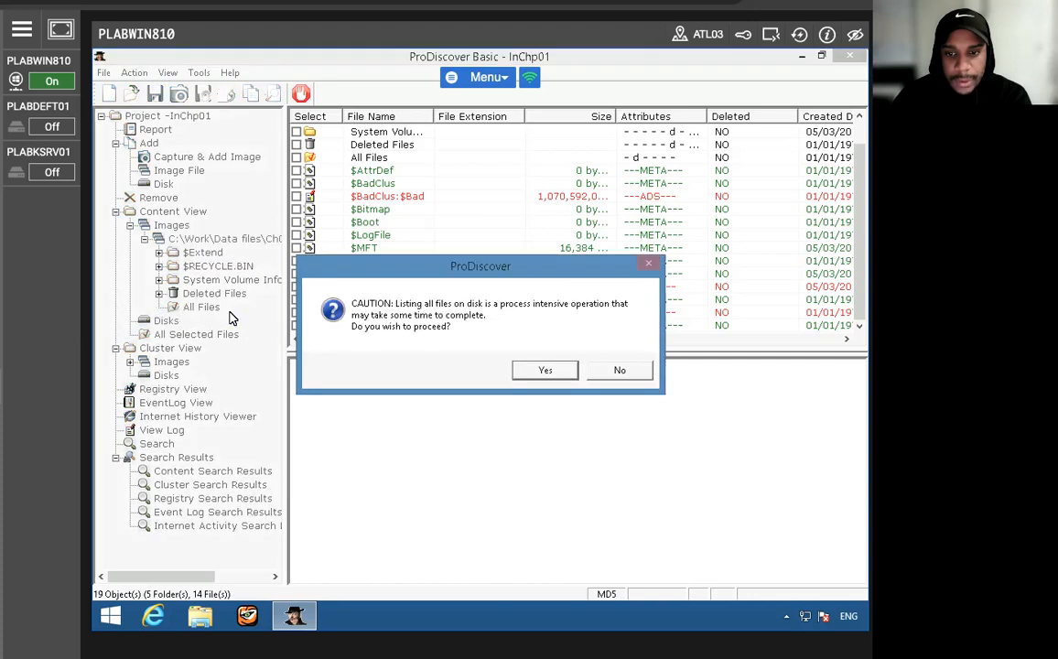
{"action": "left_click", "coordinate": [543, 371]}
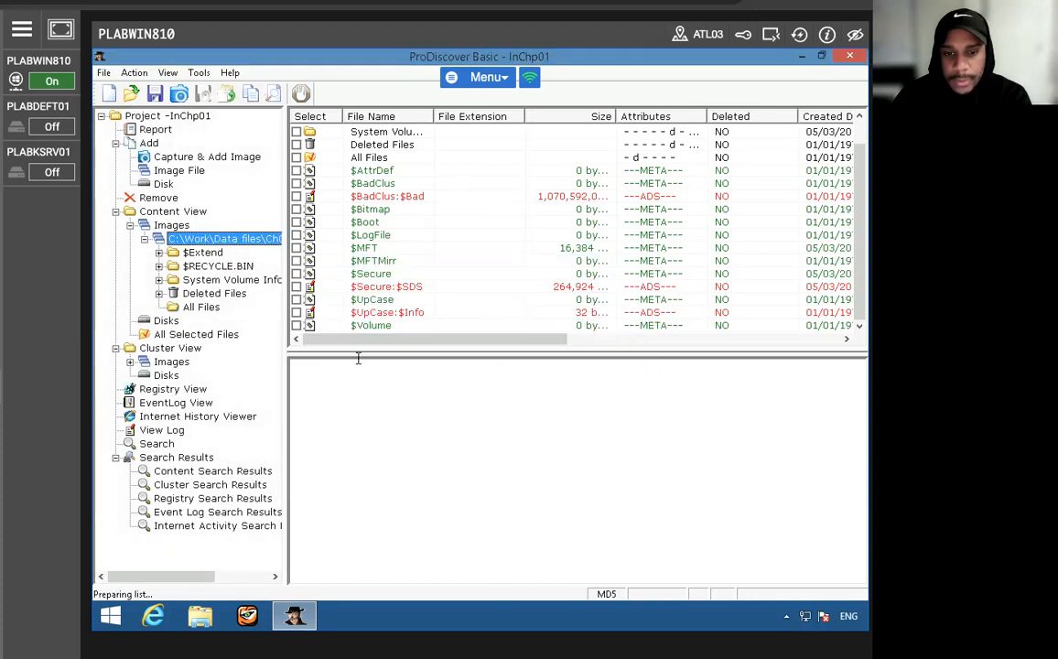
{"action": "left_click", "coordinate": [188, 311]}
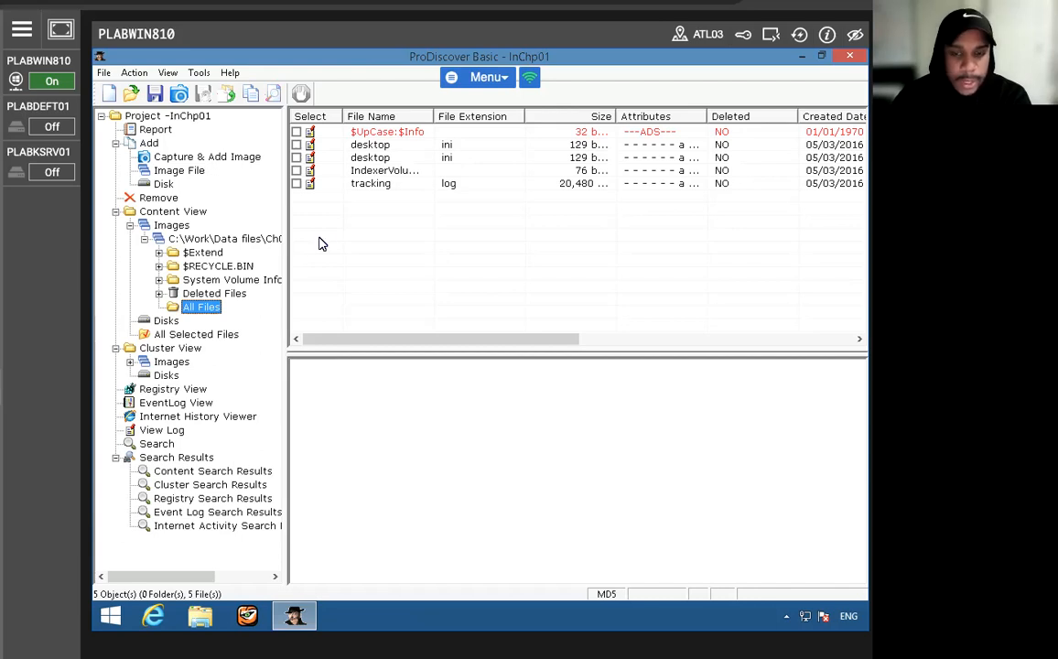
- Examine the contents of the tracking log file and the date, parent folder and checksum columns of the file list
{"action": "left_click", "coordinate": [302, 183]}
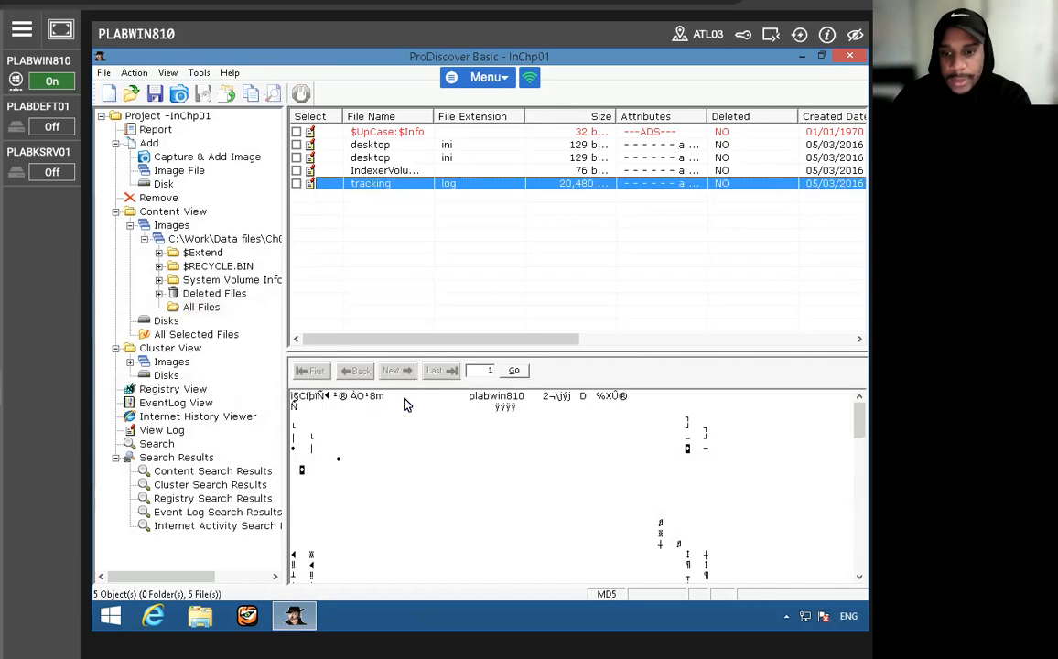
{"action": "scroll", "coordinate": [471, 507], "scroll_direction": "down", "scroll_amount": 6}
{"action": "scroll", "coordinate": [471, 507], "scroll_direction": "down", "scroll_amount": 5}
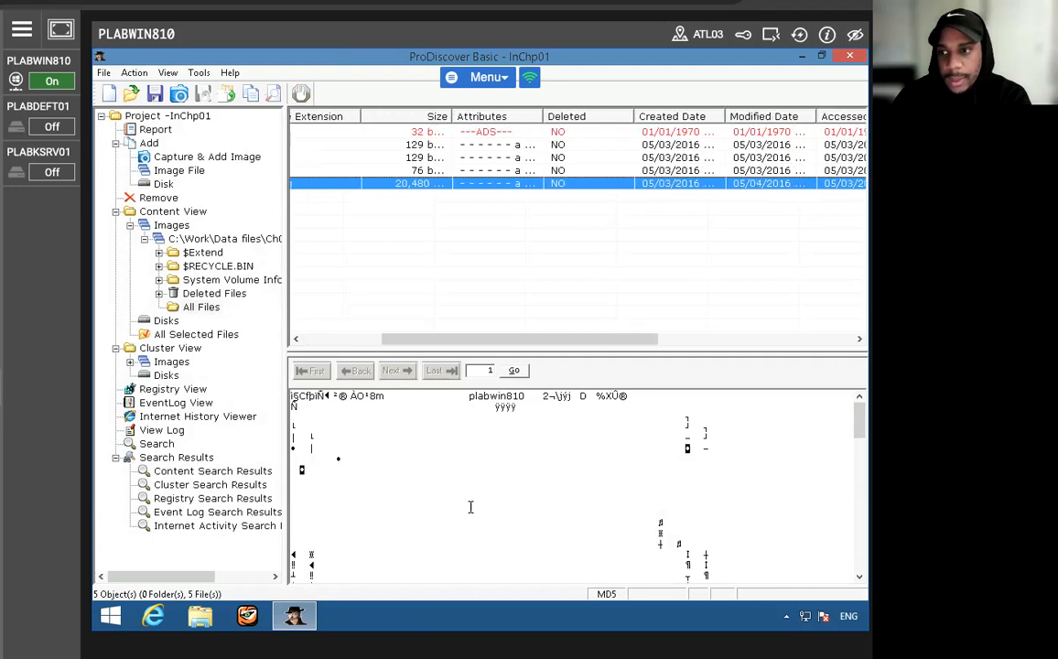
{"action": "scroll", "coordinate": [470, 507], "scroll_direction": "down", "scroll_amount": 2}
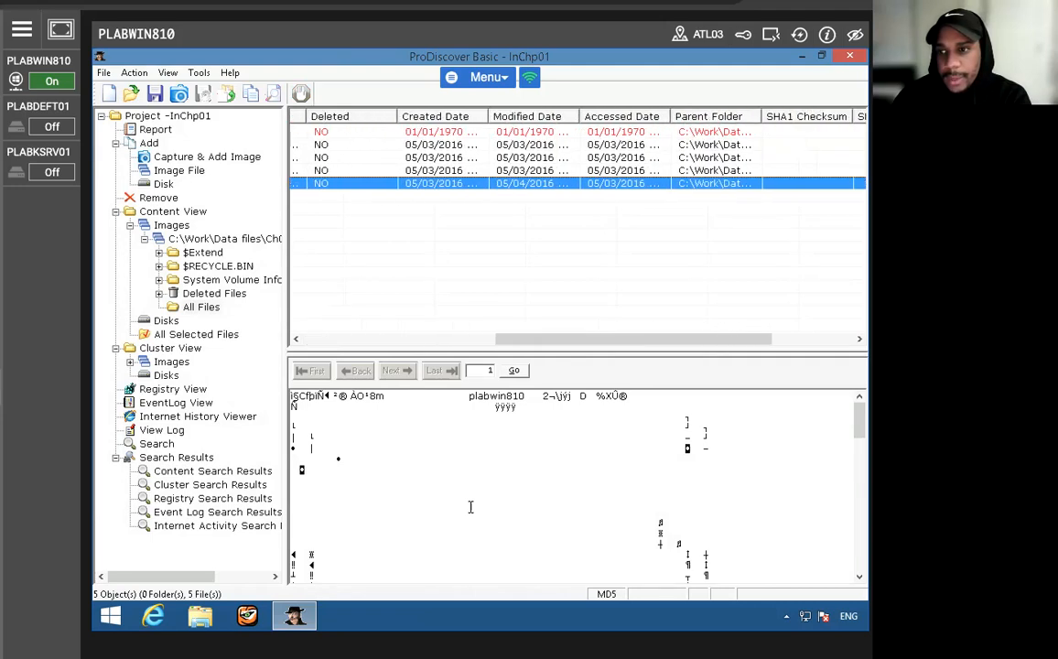
{"action": "scroll", "coordinate": [471, 507], "scroll_direction": "down", "scroll_amount": 4}
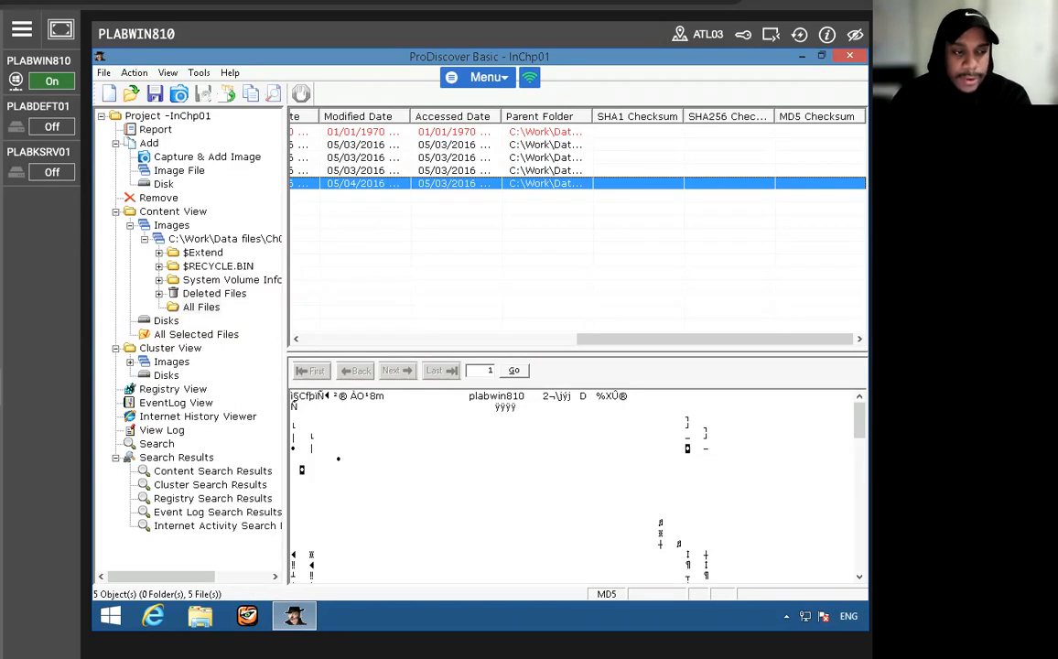
{"action": "left_click_drag", "start_coordinate": [611, 340], "coordinate": [307, 353]}
{"action": "left_click_drag", "start_coordinate": [467, 343], "coordinate": [194, 313]}
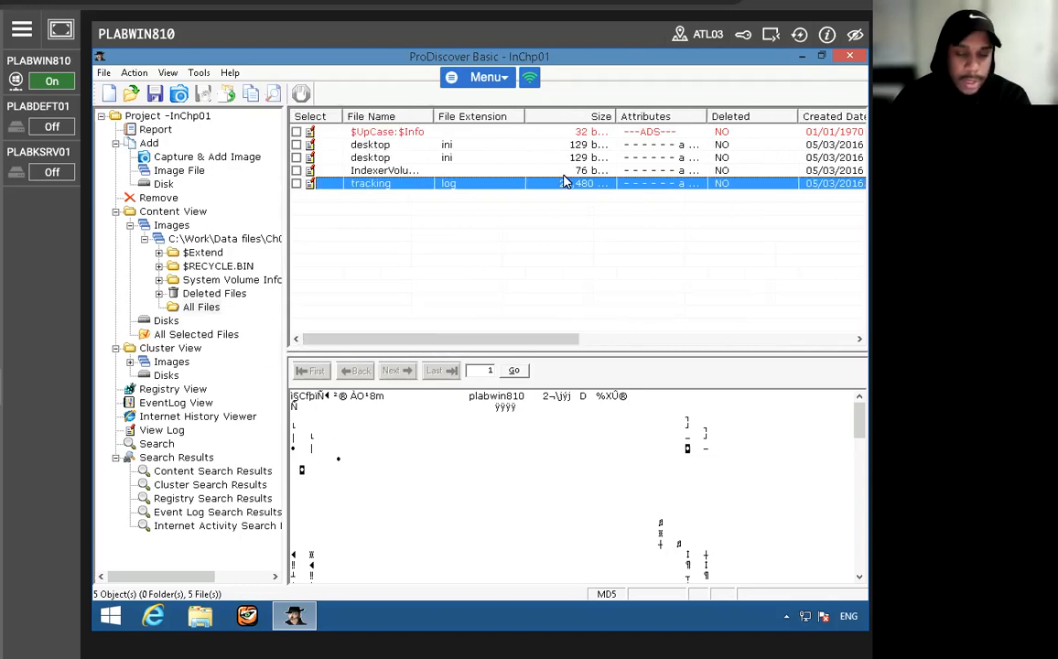
- Restore the ProDiscover window from full screen and reposition it fully in view on the desktop
{"action": "double_click", "coordinate": [732, 55]}
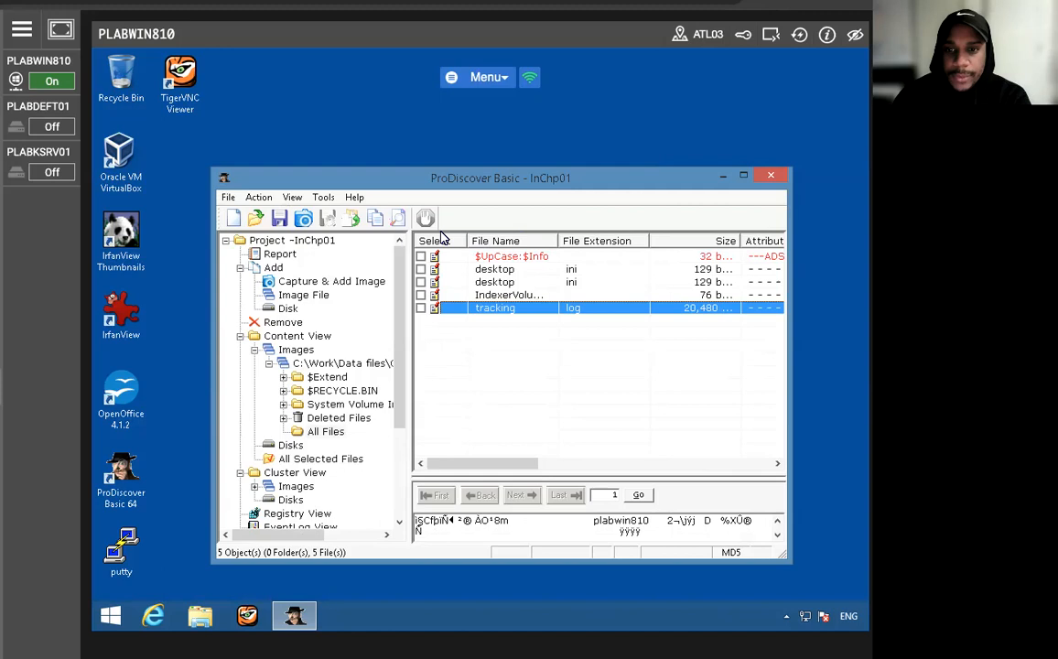
{"action": "left_click_drag", "start_coordinate": [361, 174], "coordinate": [461, 80]}
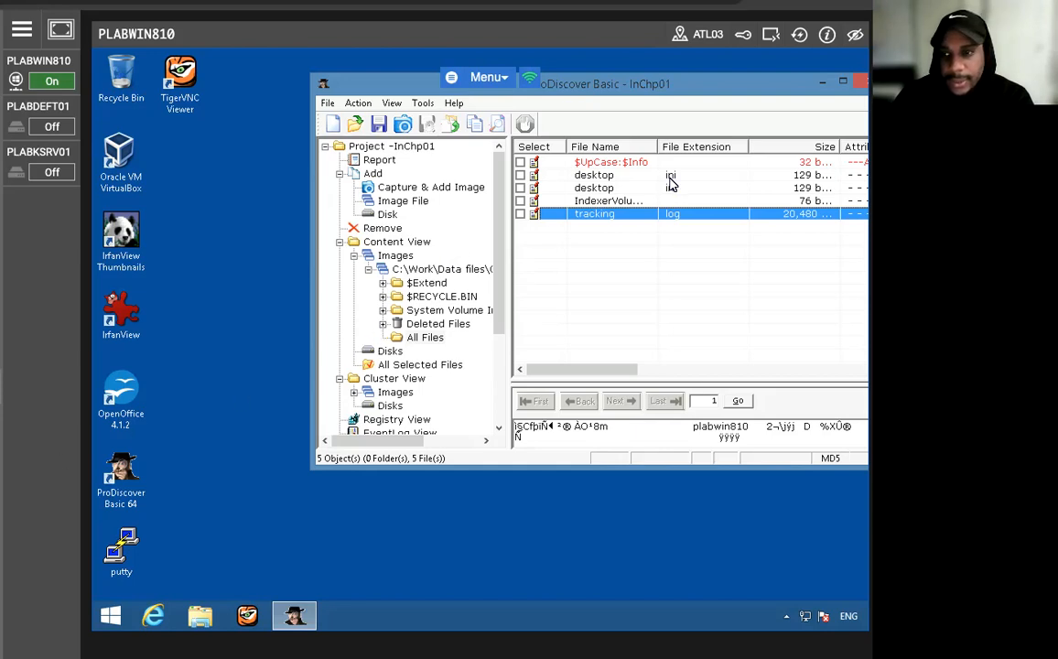
{"action": "left_click_drag", "start_coordinate": [723, 89], "coordinate": [578, 82]}
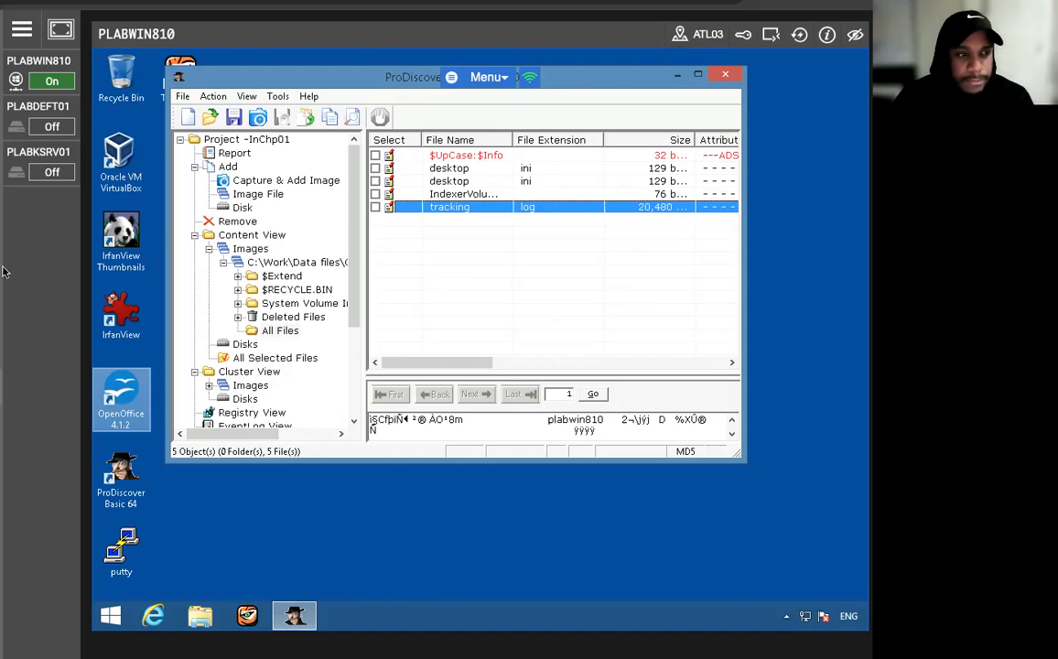
{"action": "left_click", "coordinate": [262, 267]}
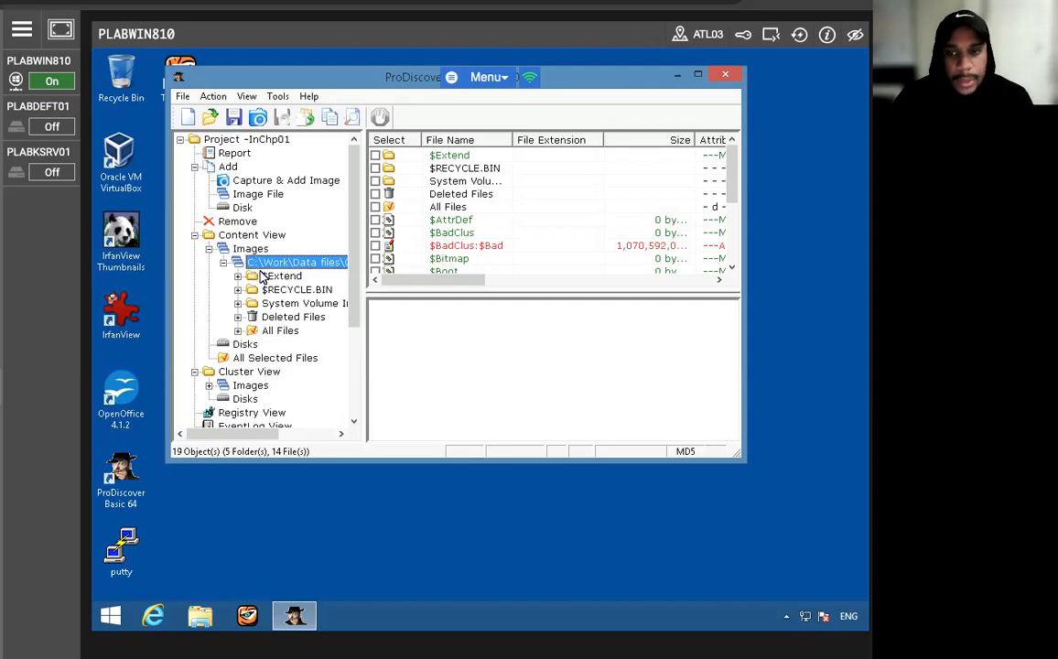
{"action": "left_click", "coordinate": [374, 208]}
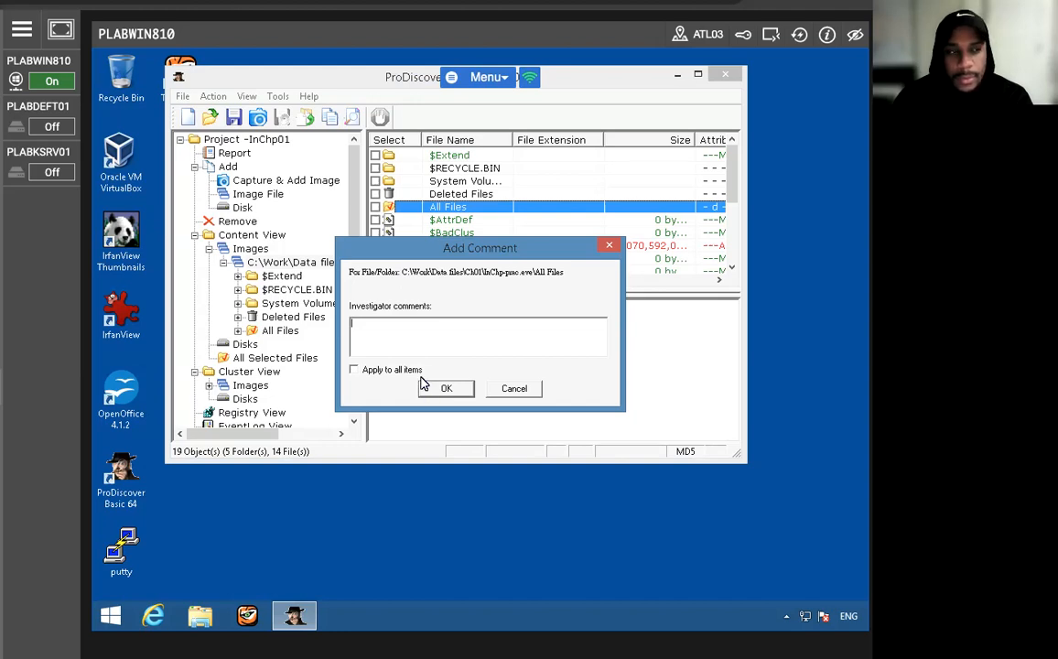
{"action": "left_click", "coordinate": [452, 389]}
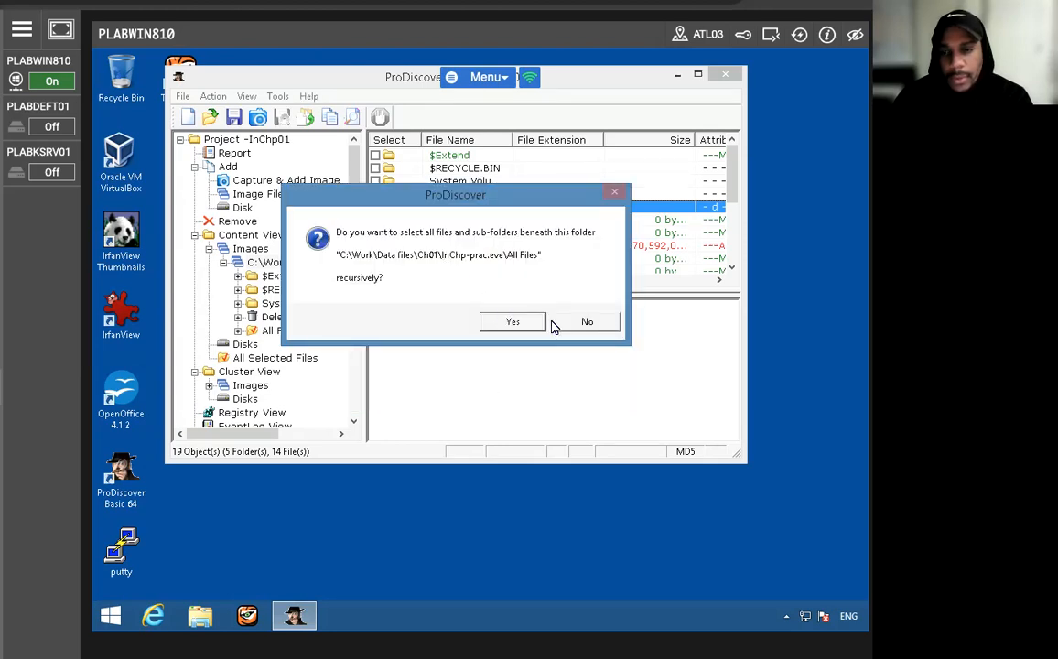
{"action": "left_click", "coordinate": [511, 321]}
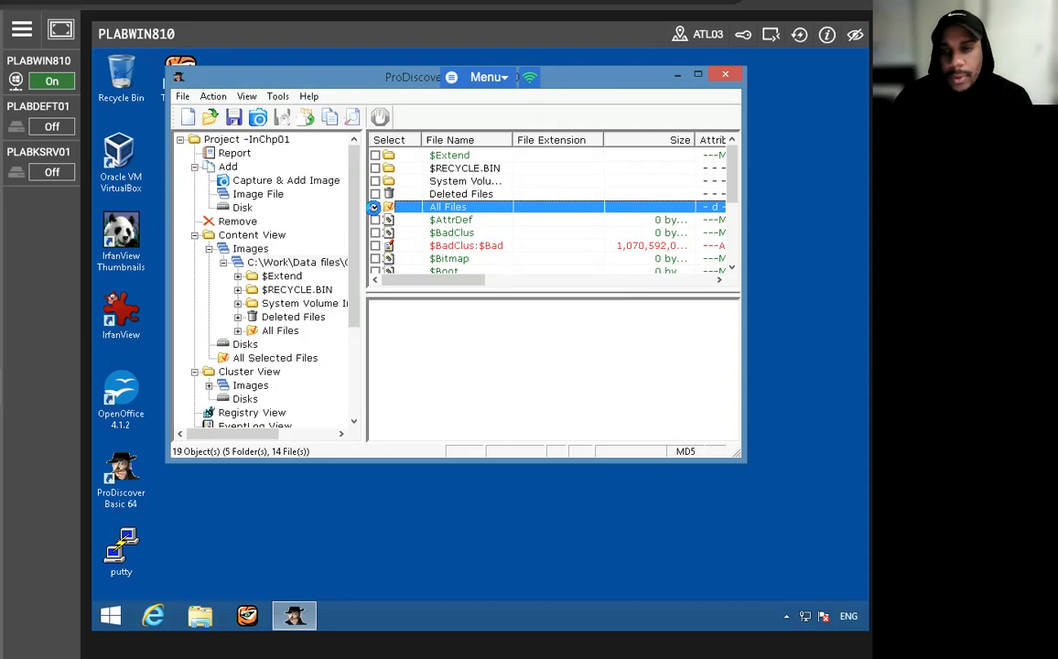
{"action": "left_click", "coordinate": [376, 207]}
{"action": "left_click", "coordinate": [497, 318]}
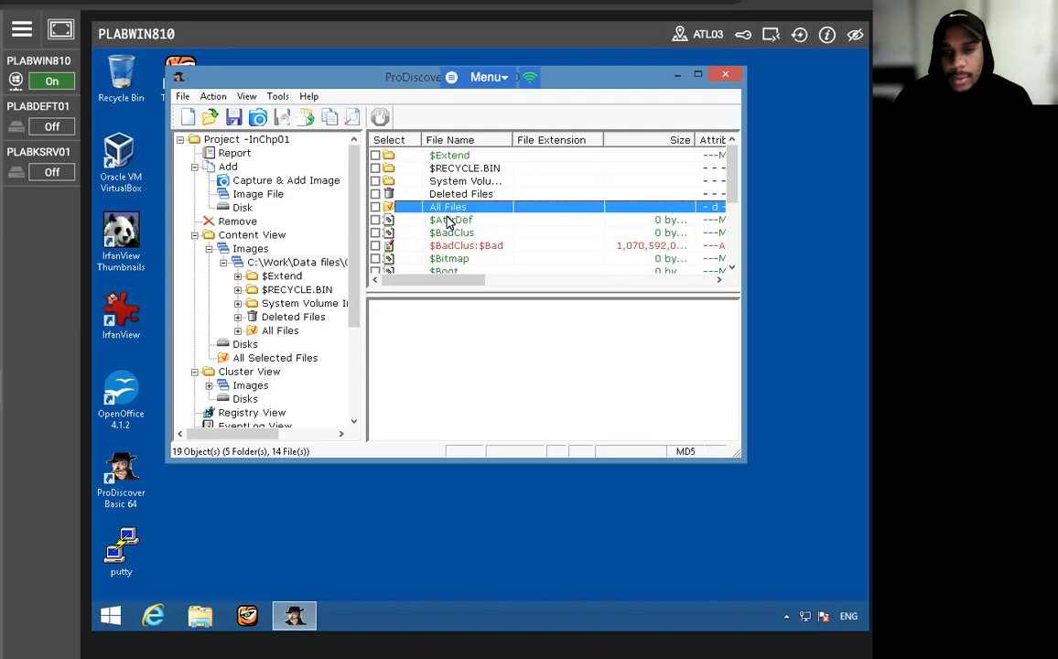
- Run an ASCII content search of the InChp-prac.eve image for the pattern plabwin810, with all matches selected
{"action": "left_click", "coordinate": [267, 334]}
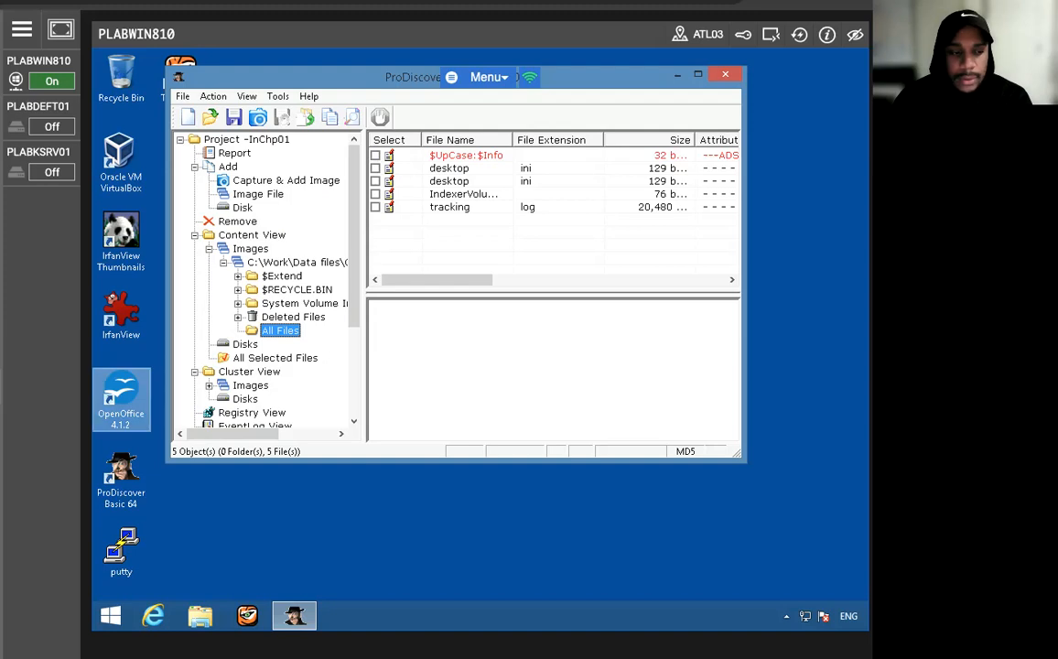
{"action": "left_click", "coordinate": [330, 116]}
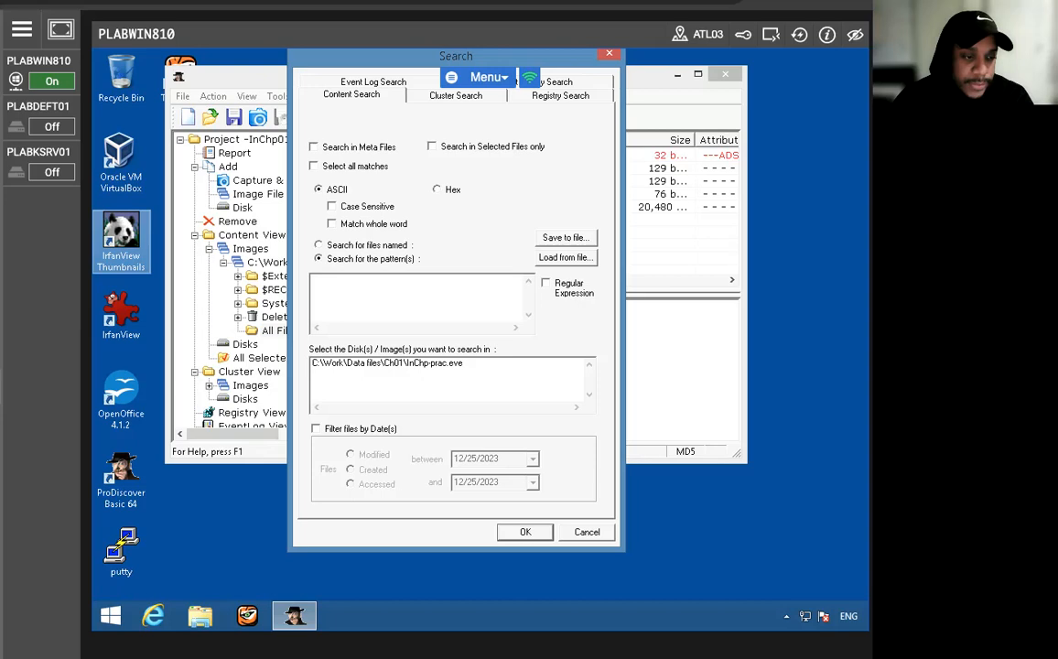
{"action": "left_click", "coordinate": [313, 165]}
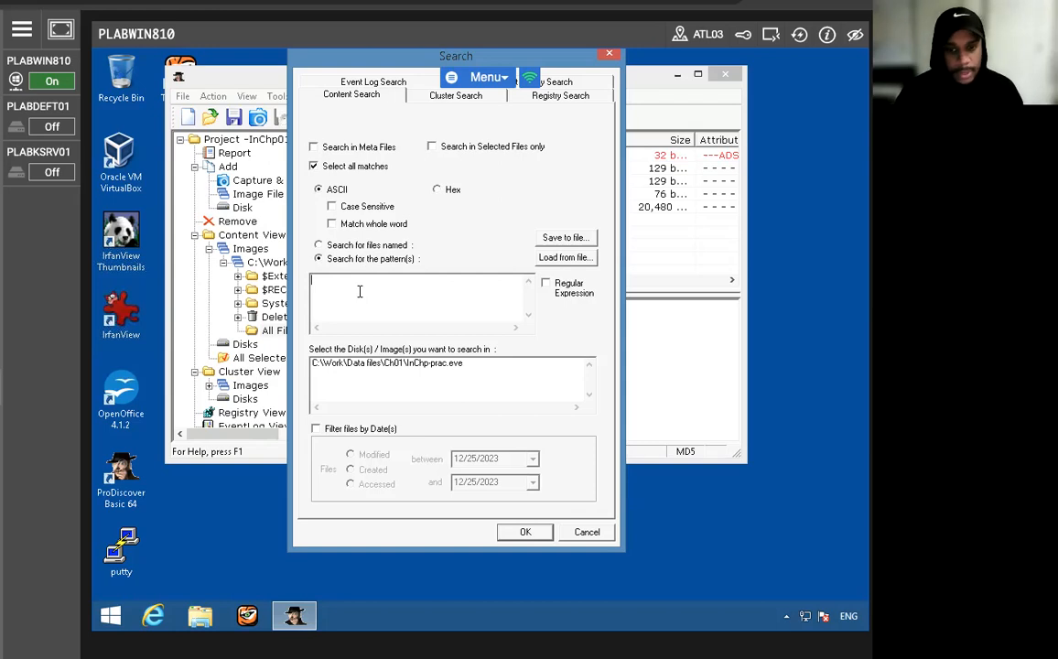
{"action": "type", "text": "plabw"}
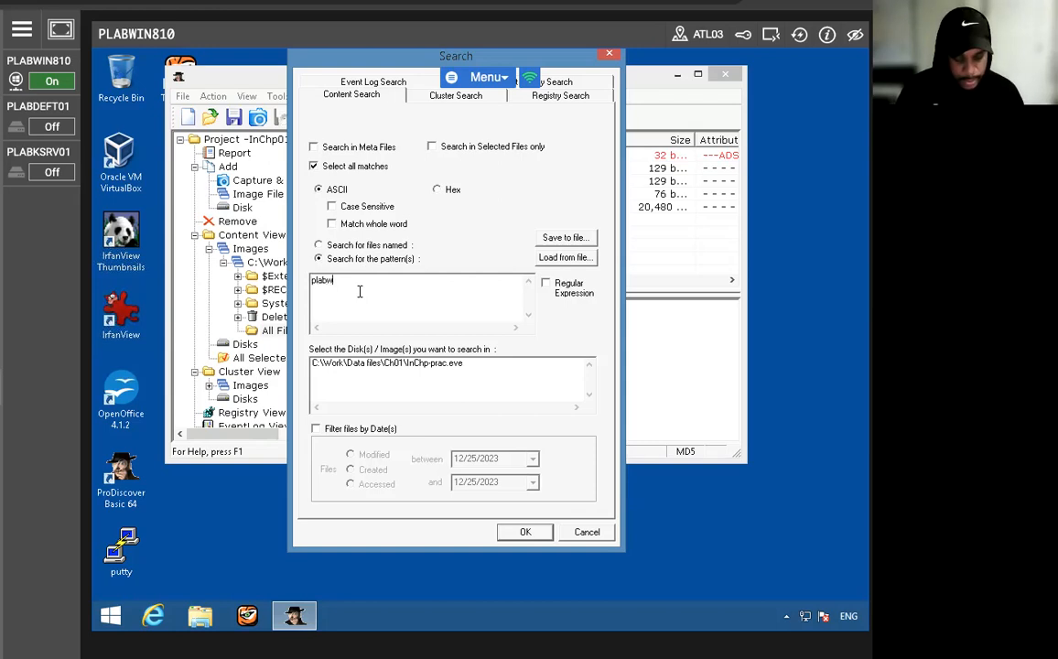
{"action": "type", "text": "in810"}
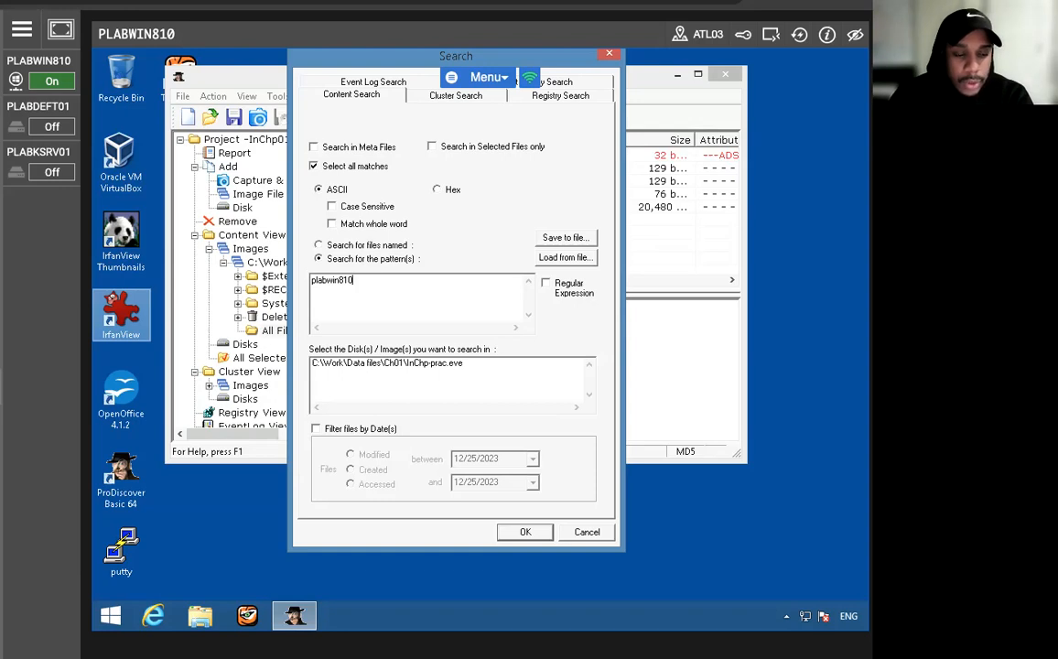
{"action": "left_click", "coordinate": [357, 365]}
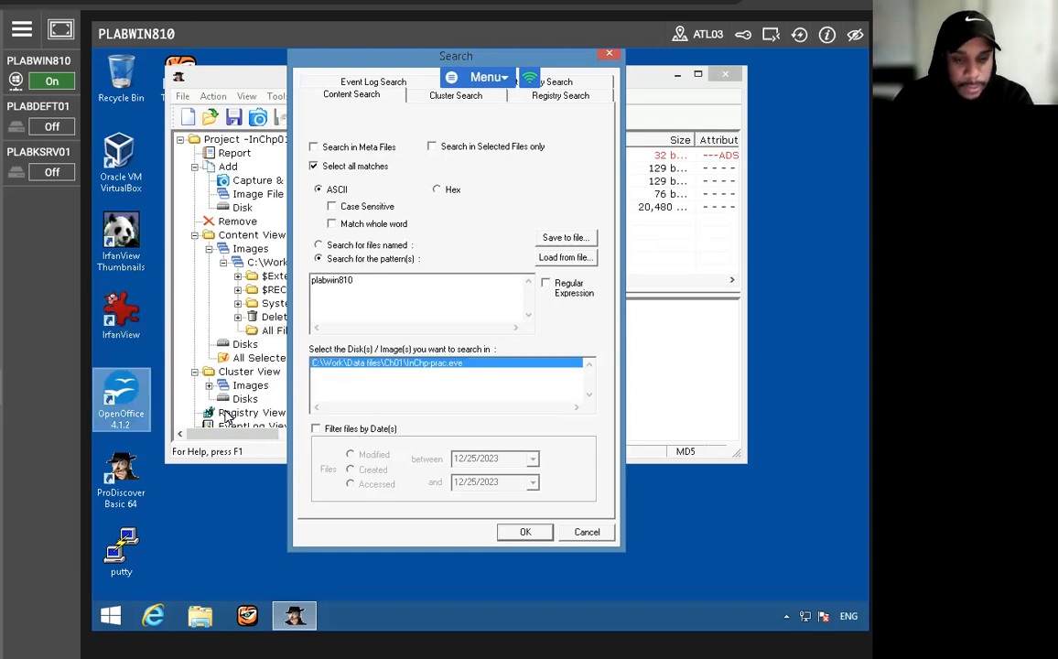
{"action": "left_click", "coordinate": [514, 532]}
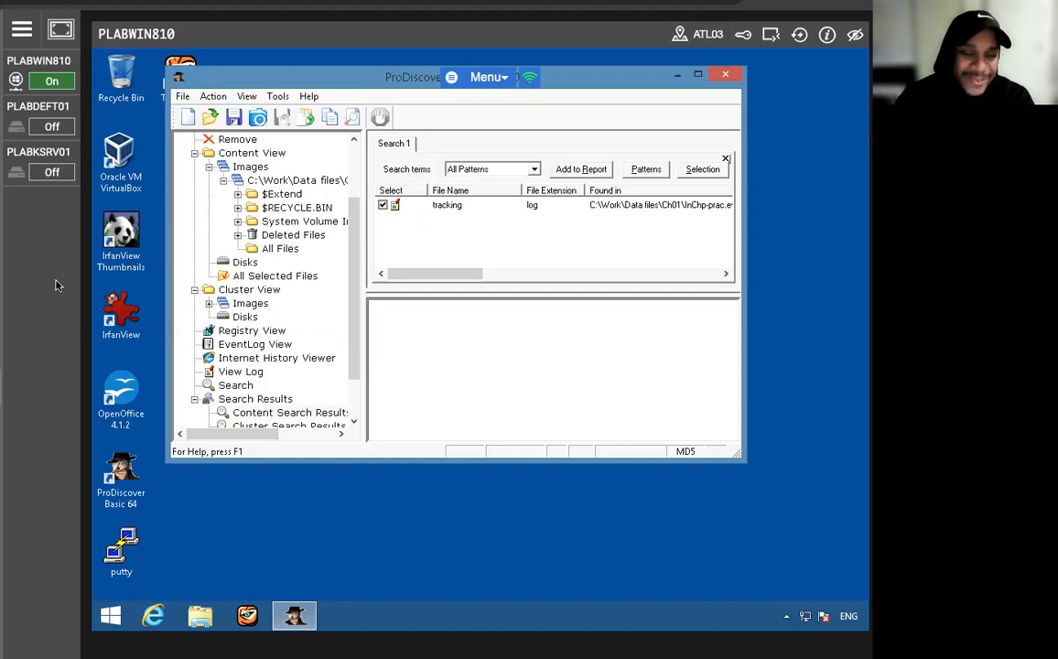
- Examine the tracking log file in the search results and where the search term occurs in its contents
{"action": "left_click", "coordinate": [455, 207]}
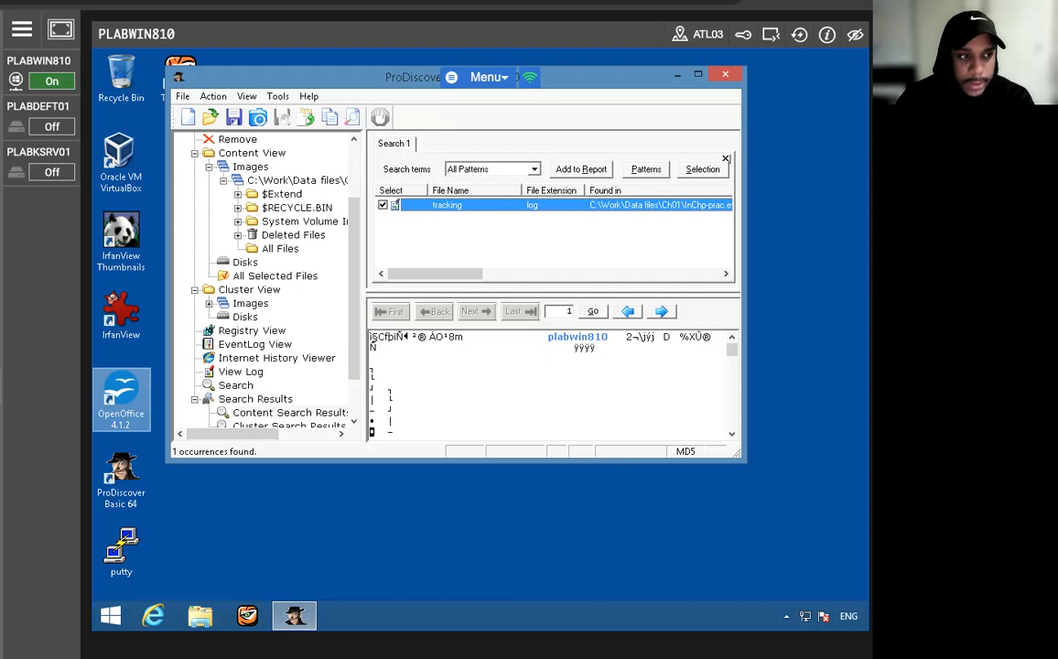
{"action": "left_click", "coordinate": [506, 337]}
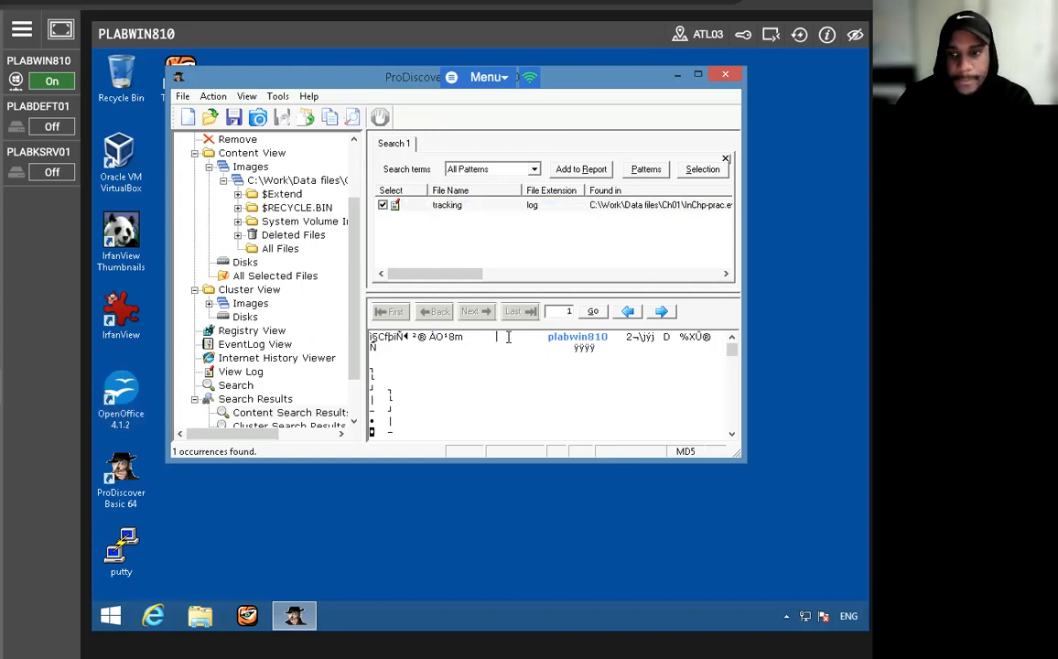
{"action": "left_click", "coordinate": [571, 337]}
{"action": "scroll", "coordinate": [293, 333], "scroll_direction": "down", "scroll_amount": 3}
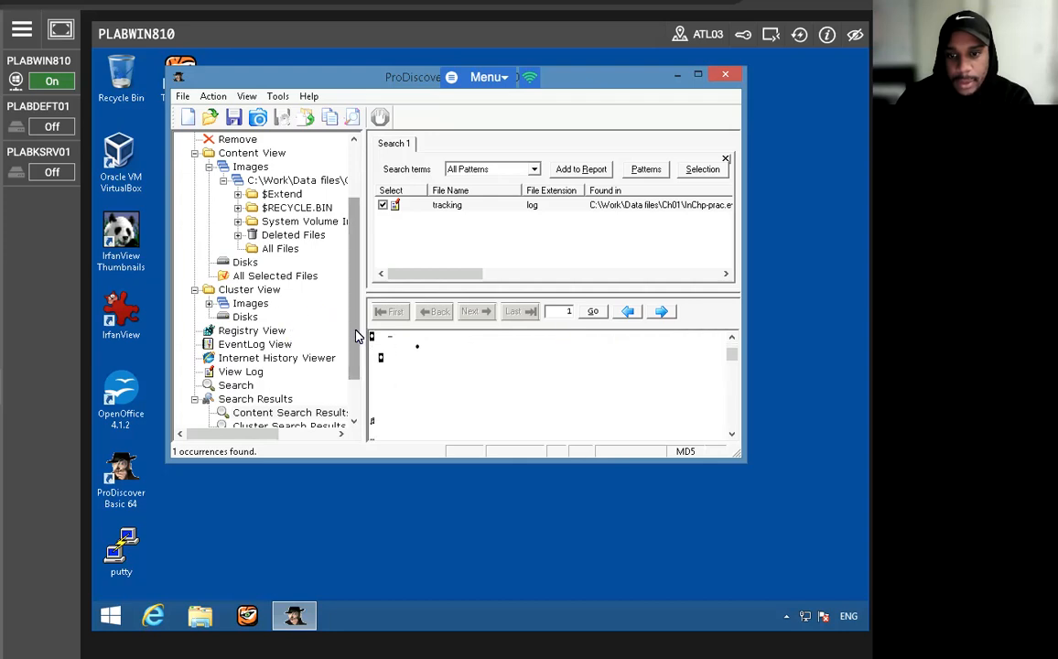
{"action": "left_click_drag", "start_coordinate": [355, 337], "coordinate": [346, 393]}
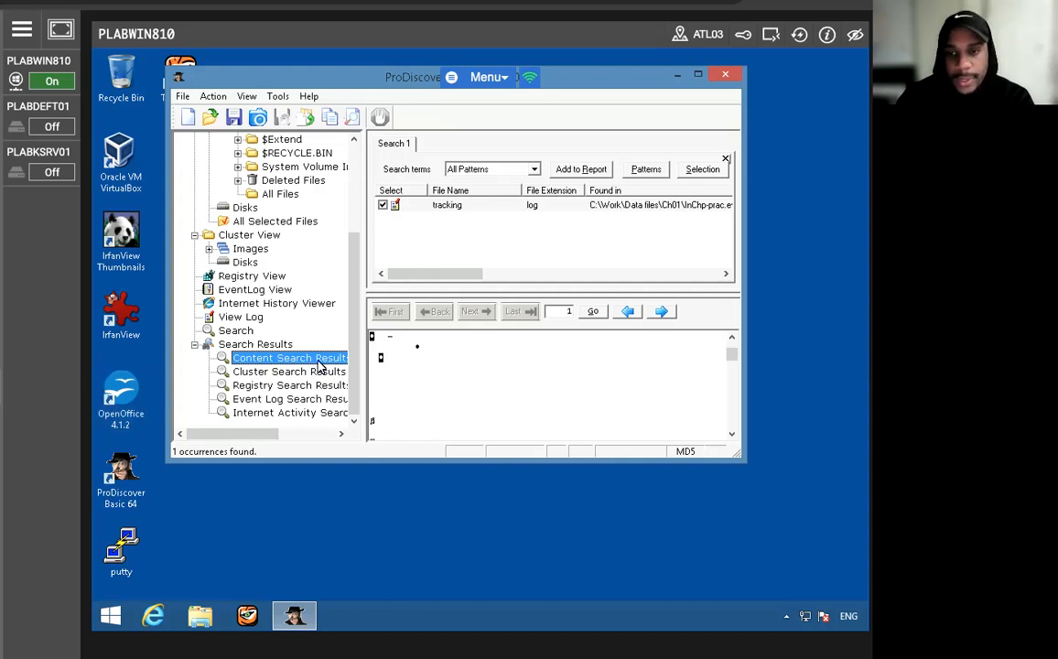
{"action": "left_click", "coordinate": [443, 207]}
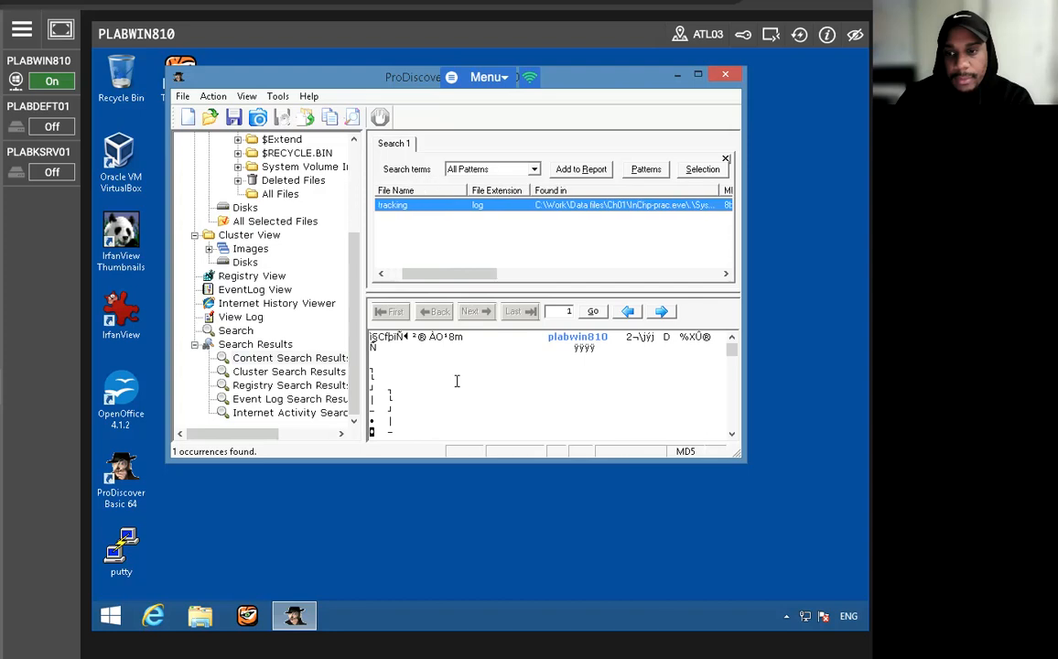
{"action": "mouse_move", "coordinate": [730, 349]}
{"action": "left_mouse_down"}
{"action": "mouse_move", "coordinate": [729, 412]}
{"action": "mouse_move", "coordinate": [720, 345]}
{"action": "left_mouse_up"}
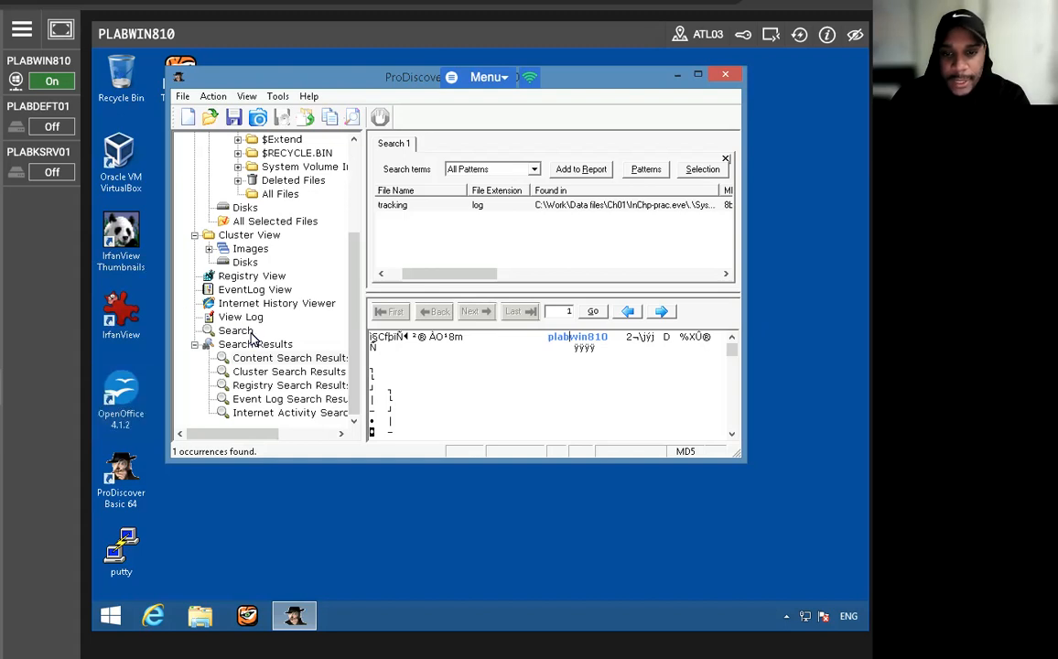
- Open the project's evidence report and read through it from the image file details to its closing line
{"action": "left_click_drag", "start_coordinate": [354, 282], "coordinate": [353, 183]}
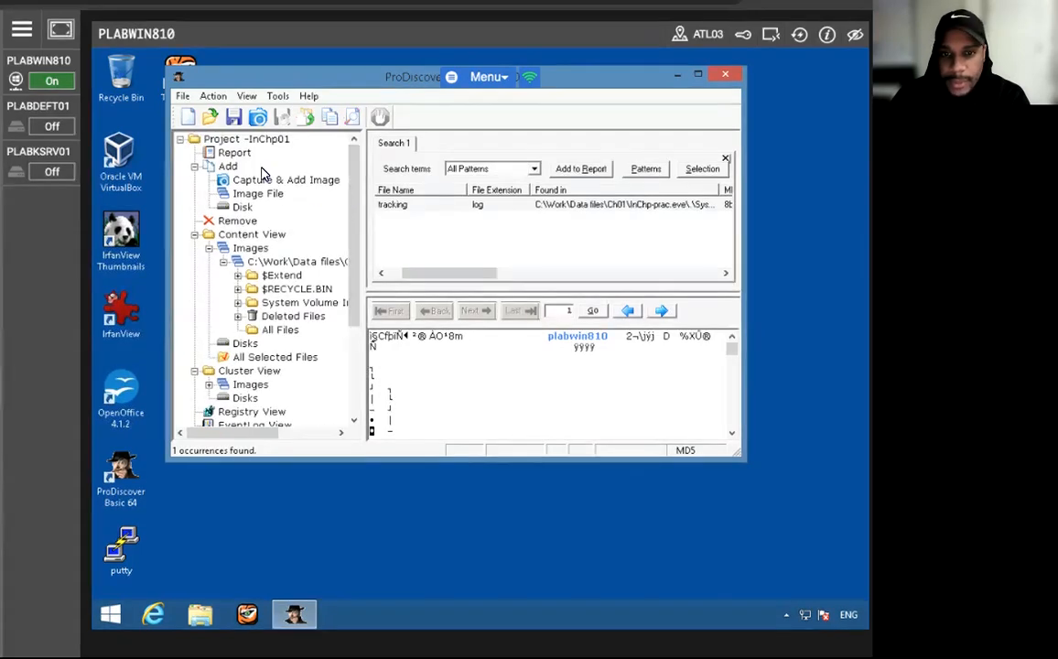
{"action": "left_click", "coordinate": [234, 152]}
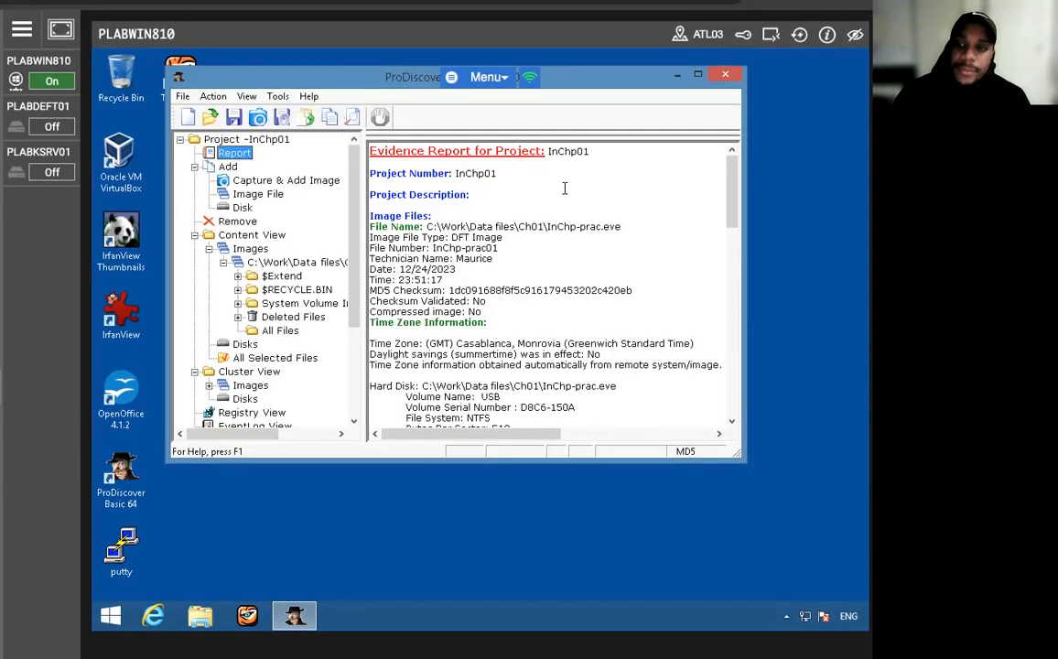
{"action": "left_click_drag", "start_coordinate": [592, 152], "coordinate": [419, 174]}
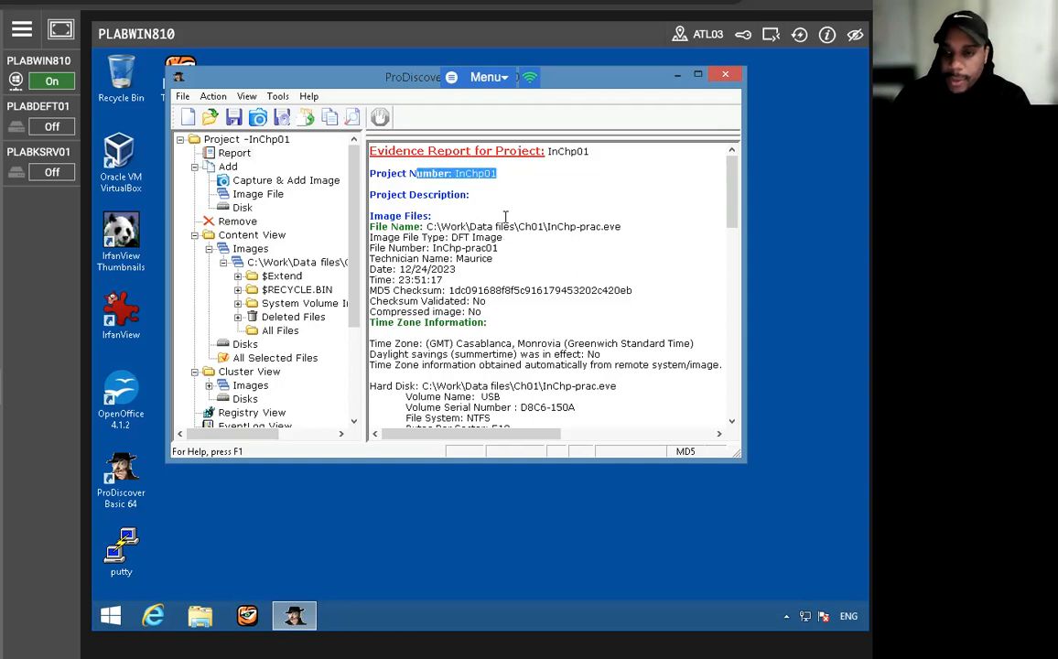
{"action": "left_click", "coordinate": [505, 216]}
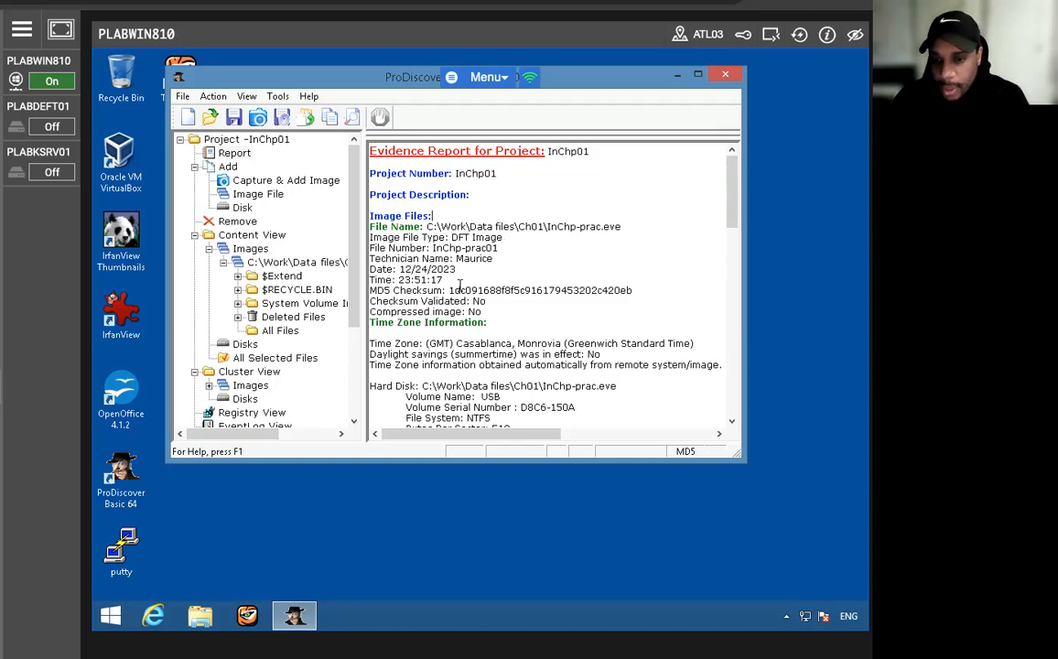
{"action": "scroll", "coordinate": [457, 287], "scroll_direction": "down", "scroll_amount": 2}
{"action": "scroll", "coordinate": [449, 289], "scroll_direction": "down", "scroll_amount": 9}
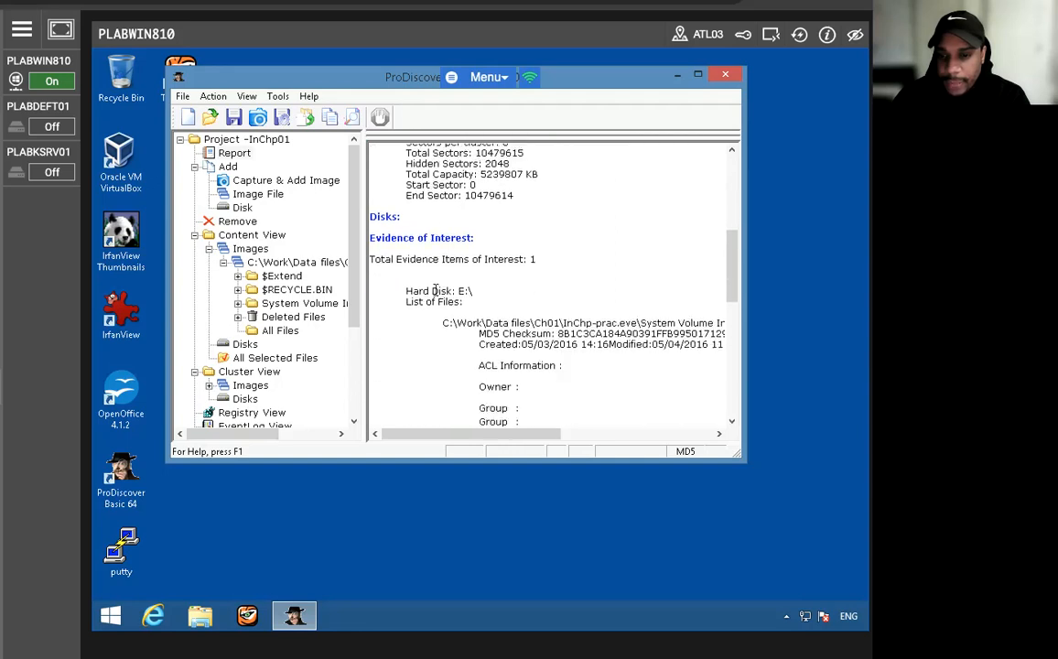
{"action": "scroll", "coordinate": [435, 290], "scroll_direction": "down", "scroll_amount": 10}
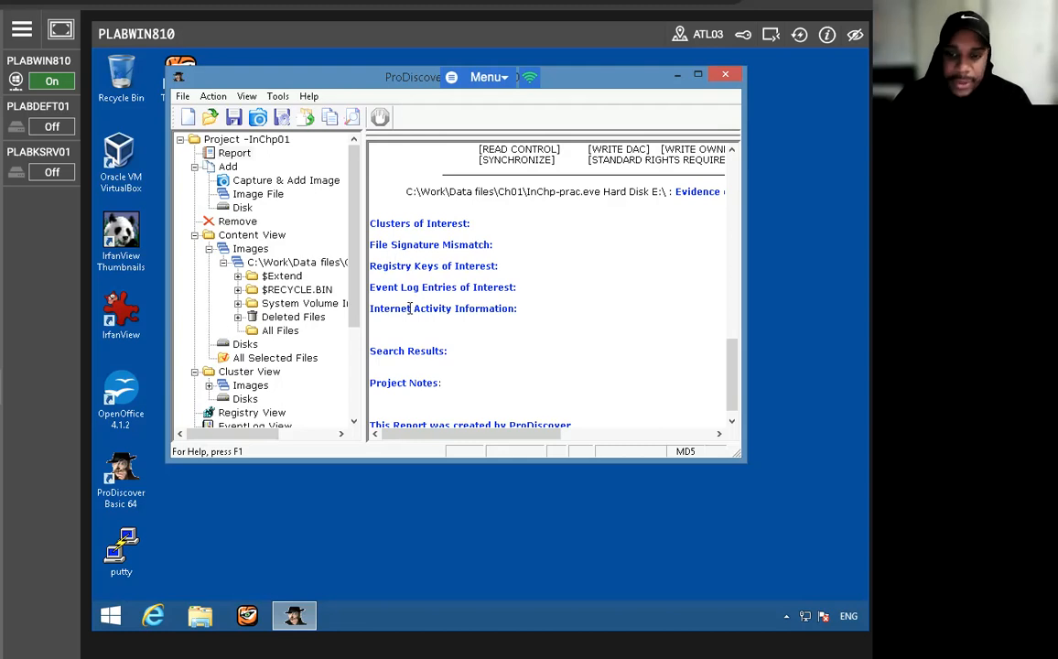
{"action": "scroll", "coordinate": [410, 311], "scroll_direction": "down", "scroll_amount": 1}
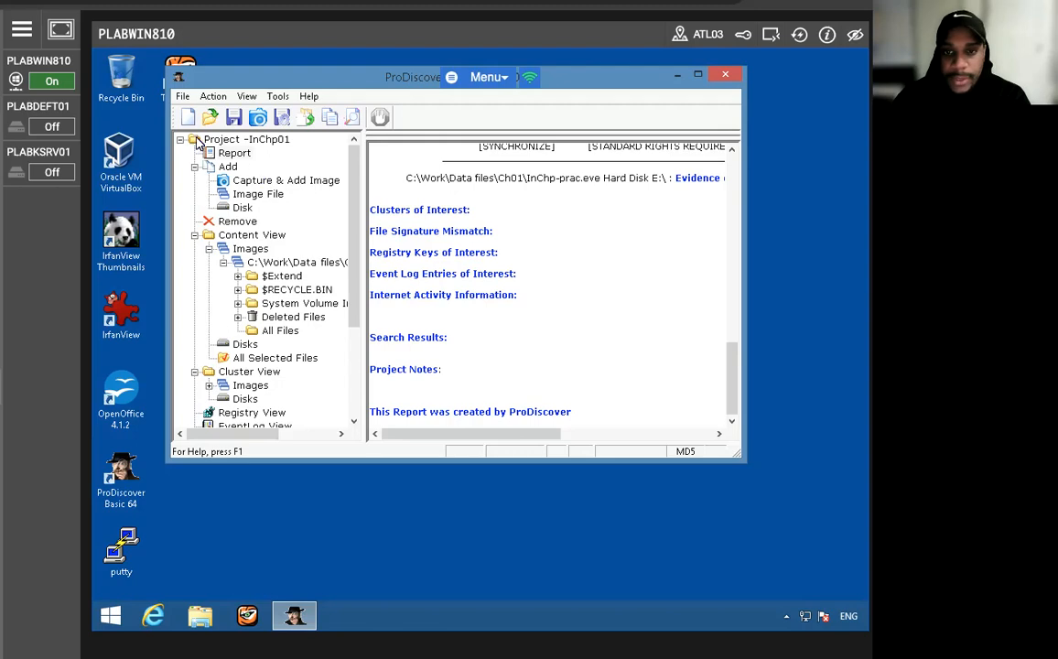
{"action": "left_click", "coordinate": [182, 96]}
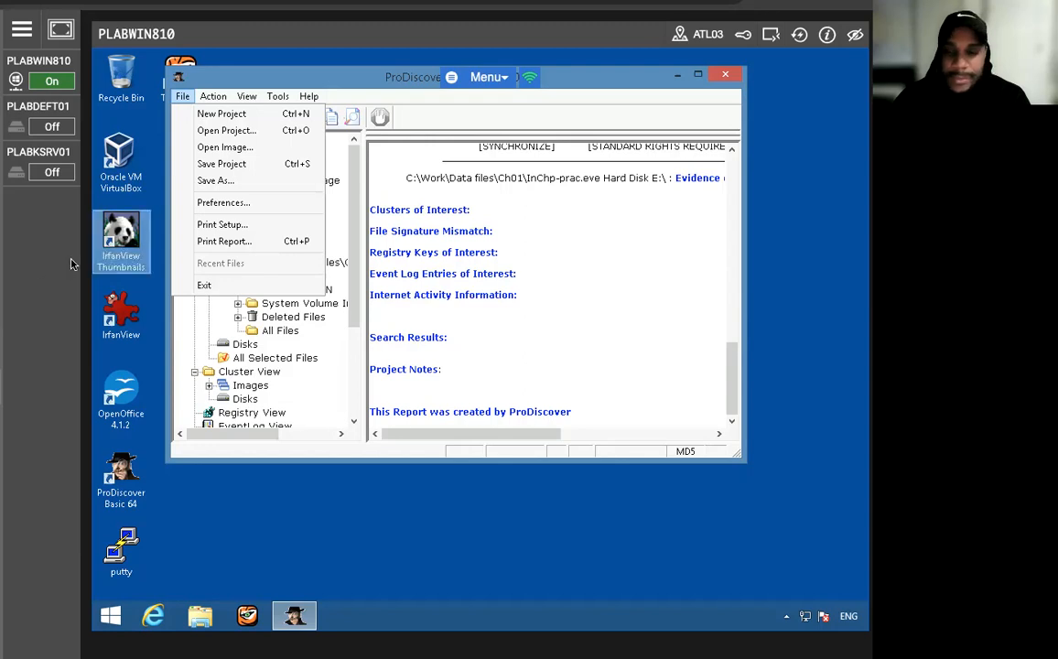
{"action": "left_click", "coordinate": [224, 241]}
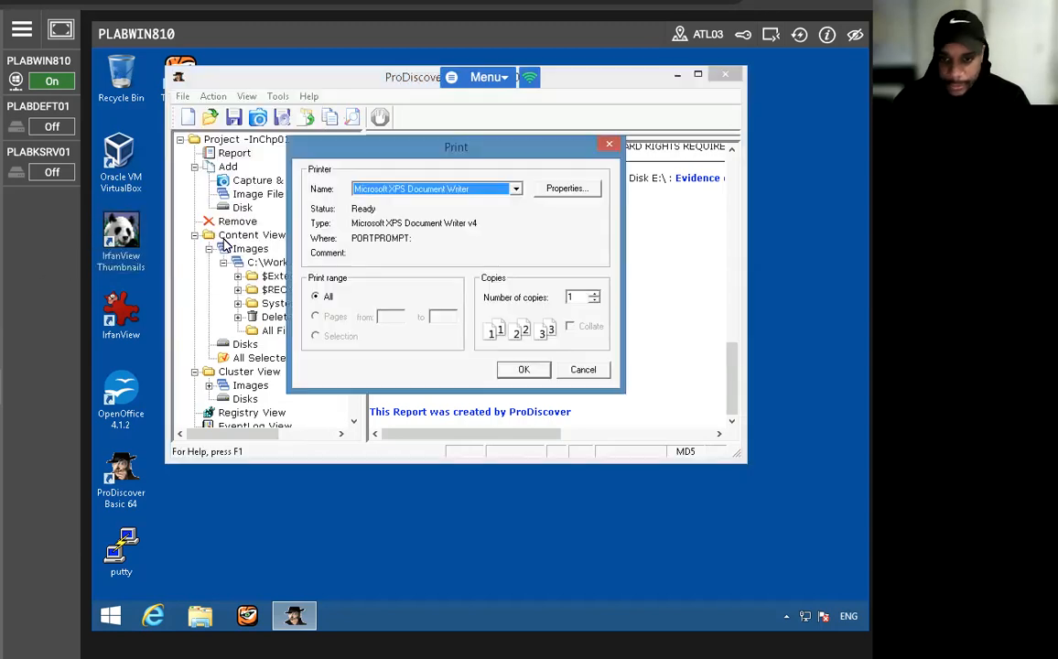
{"action": "left_click", "coordinate": [522, 370]}
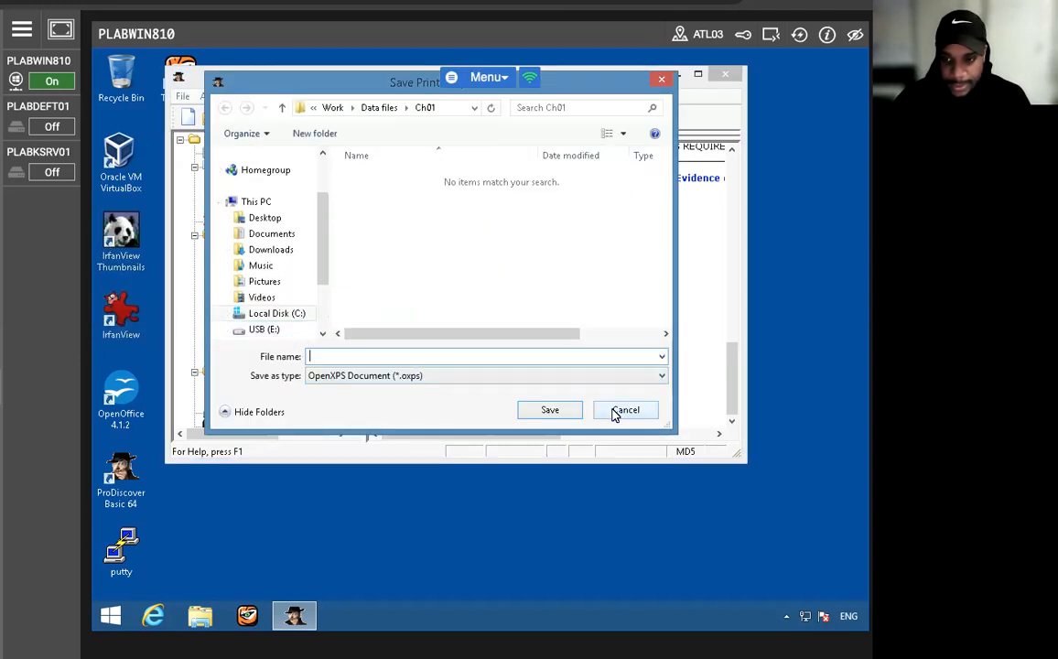
{"action": "left_click", "coordinate": [621, 410]}
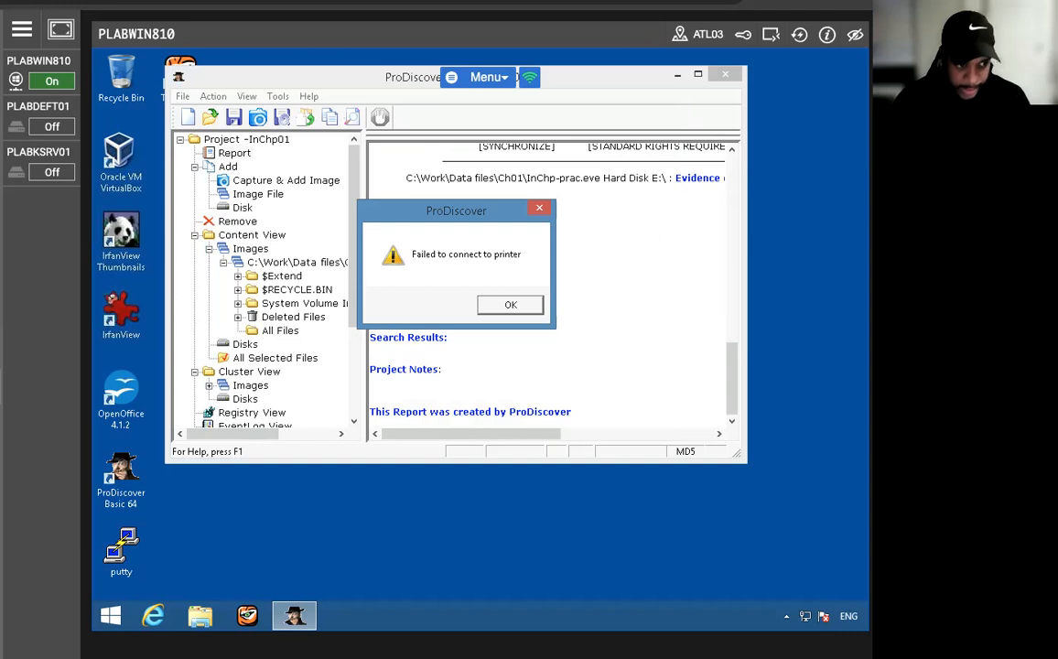
{"action": "left_click", "coordinate": [504, 304]}
- Print the evidence report with Microsoft XPS Document Writer, saving it as Ch01-Report in the Ch01 folder
{"action": "left_click", "coordinate": [183, 97]}
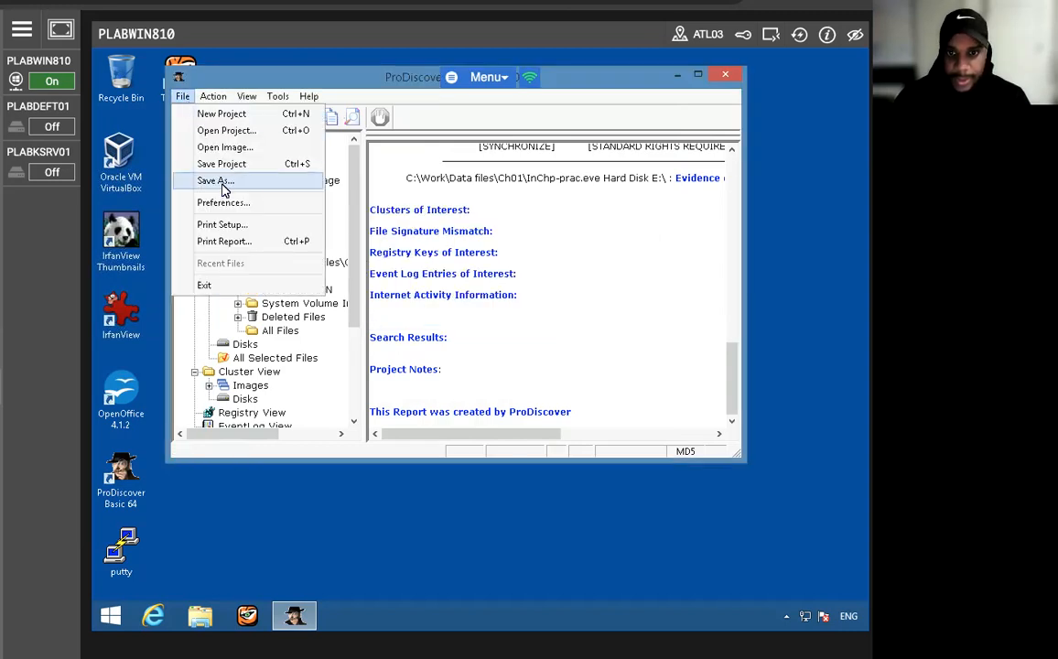
{"action": "left_click", "coordinate": [223, 241]}
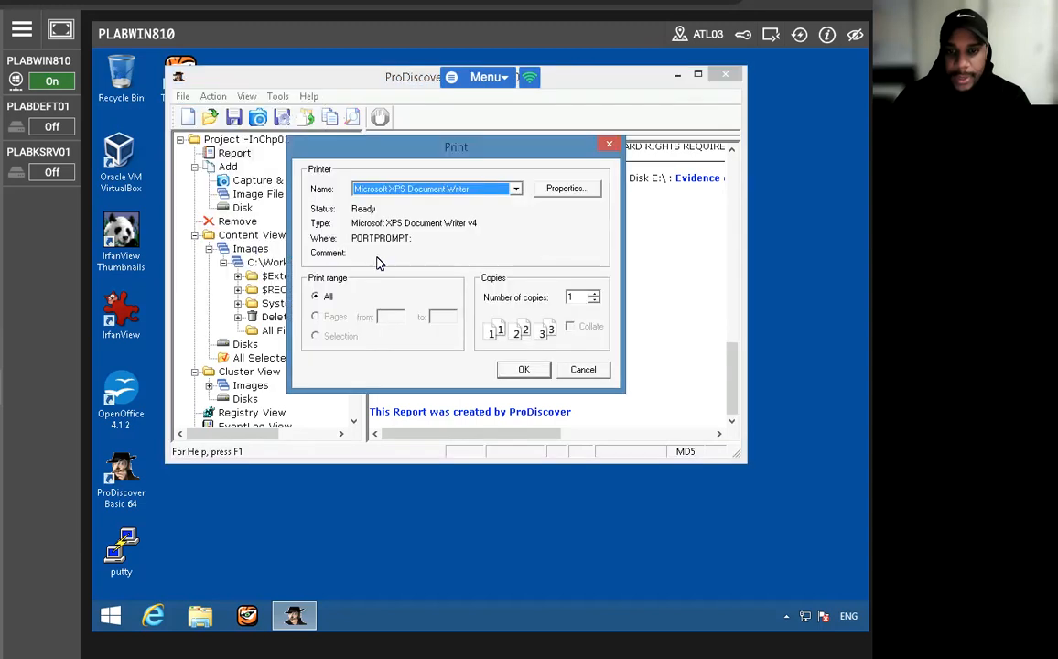
{"action": "left_click", "coordinate": [518, 372]}
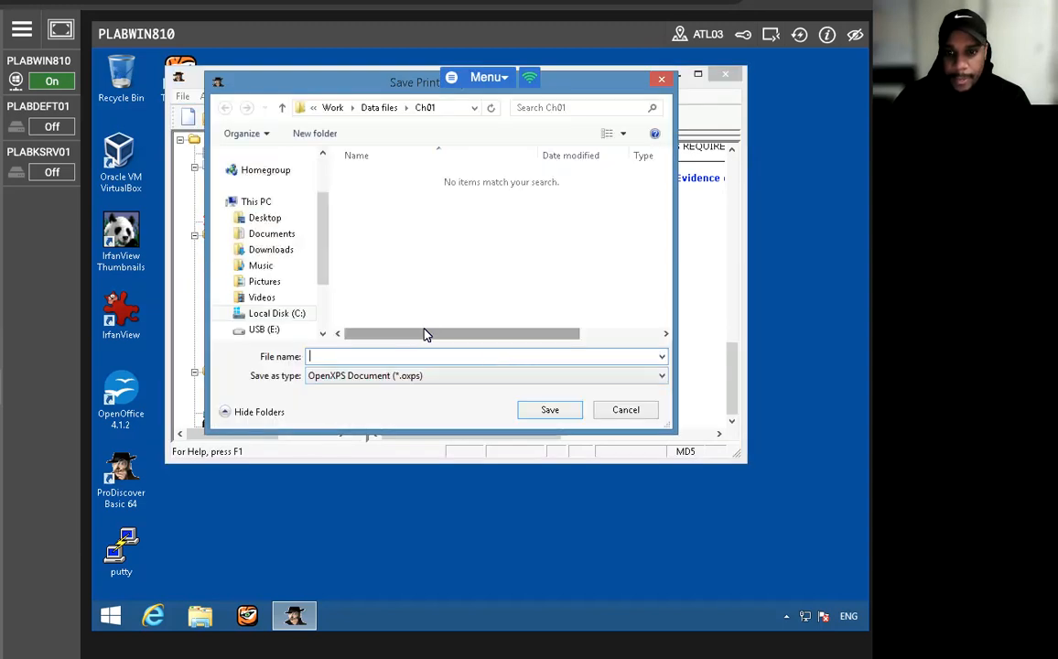
{"action": "type", "text": "C"}
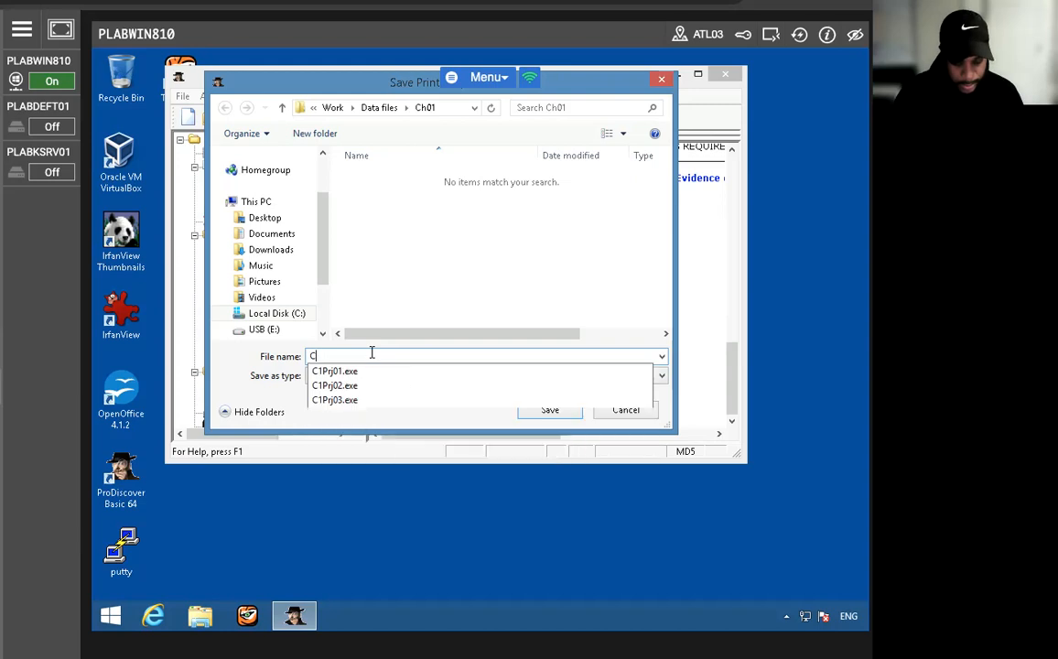
{"action": "type", "text": "h01-Report"}
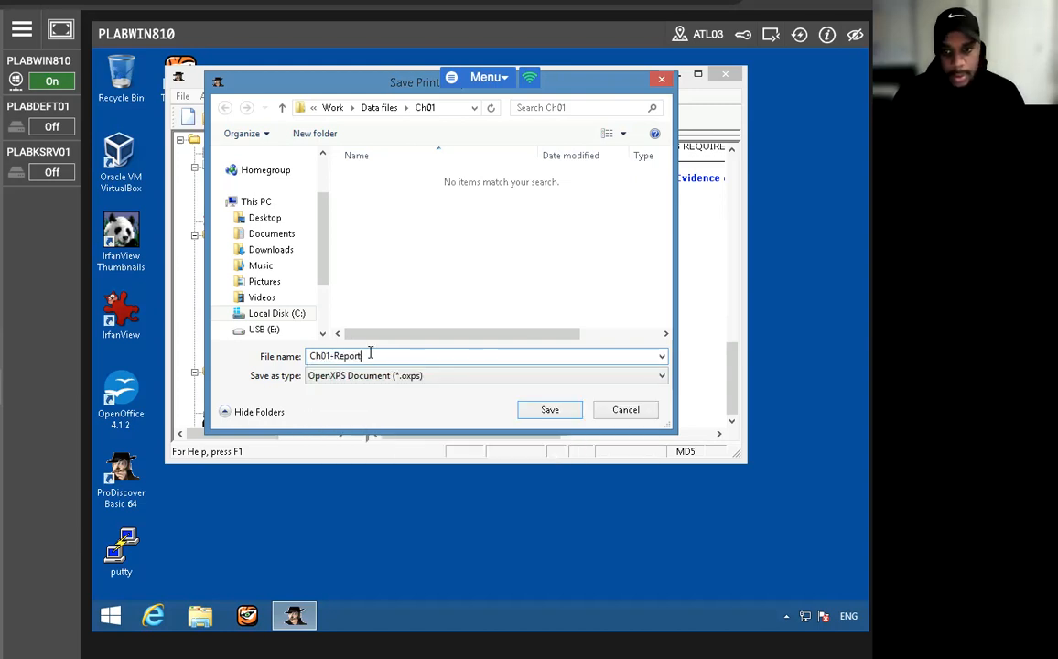
{"action": "left_click", "coordinate": [540, 409]}
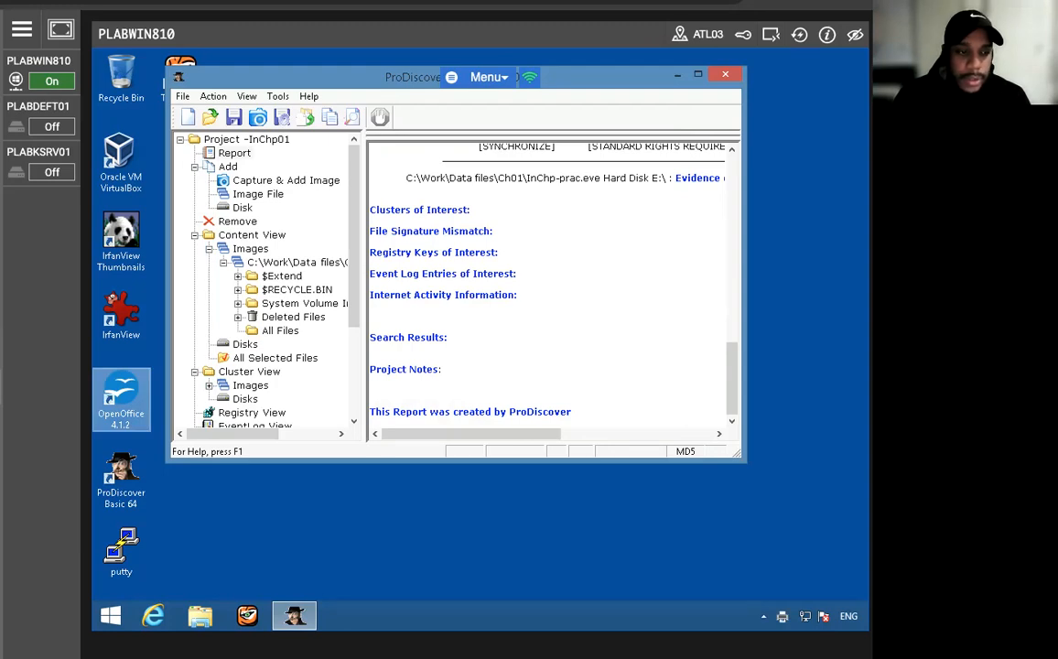
- Switch to File Explorer and open the Ch01-Report file from C:\Work\Data files\Ch01
{"action": "left_click", "coordinate": [677, 75]}
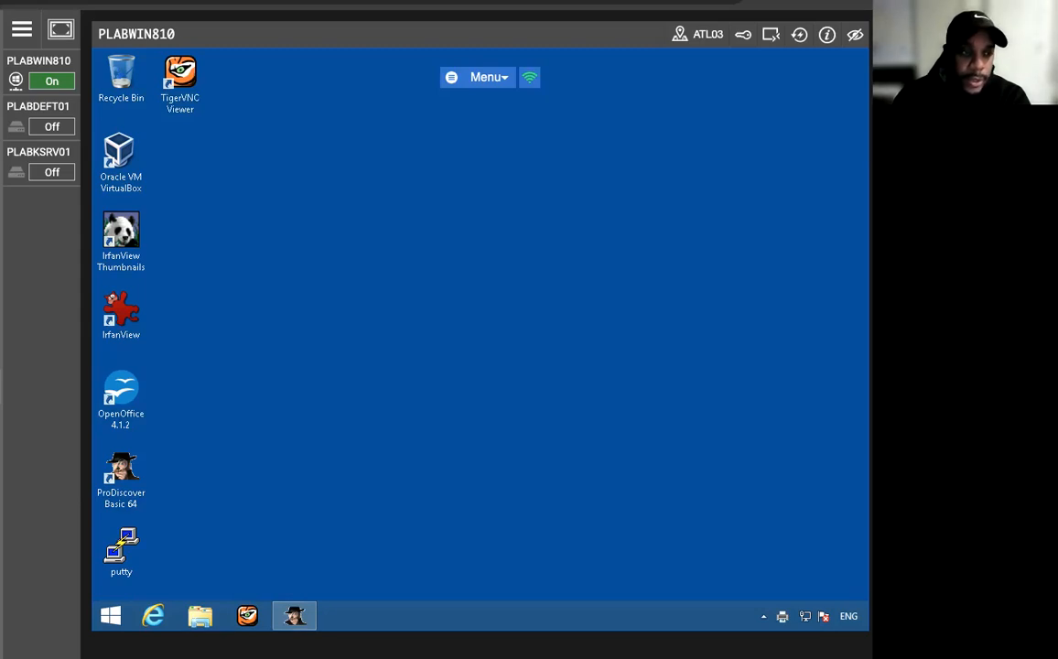
{"action": "left_click", "coordinate": [200, 615]}
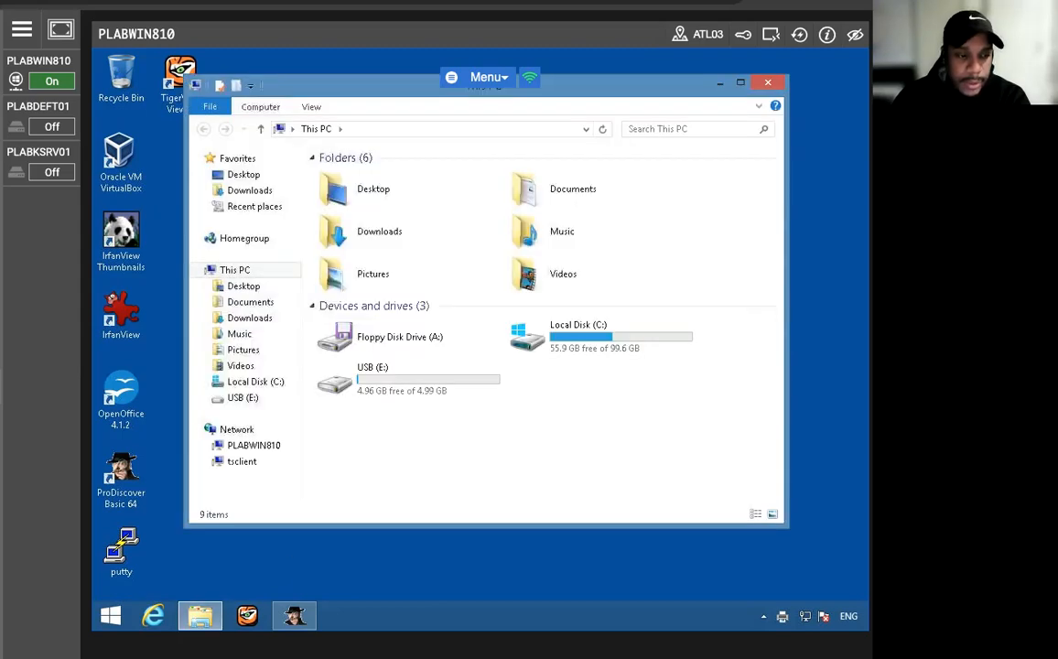
{"action": "left_click", "coordinate": [194, 381]}
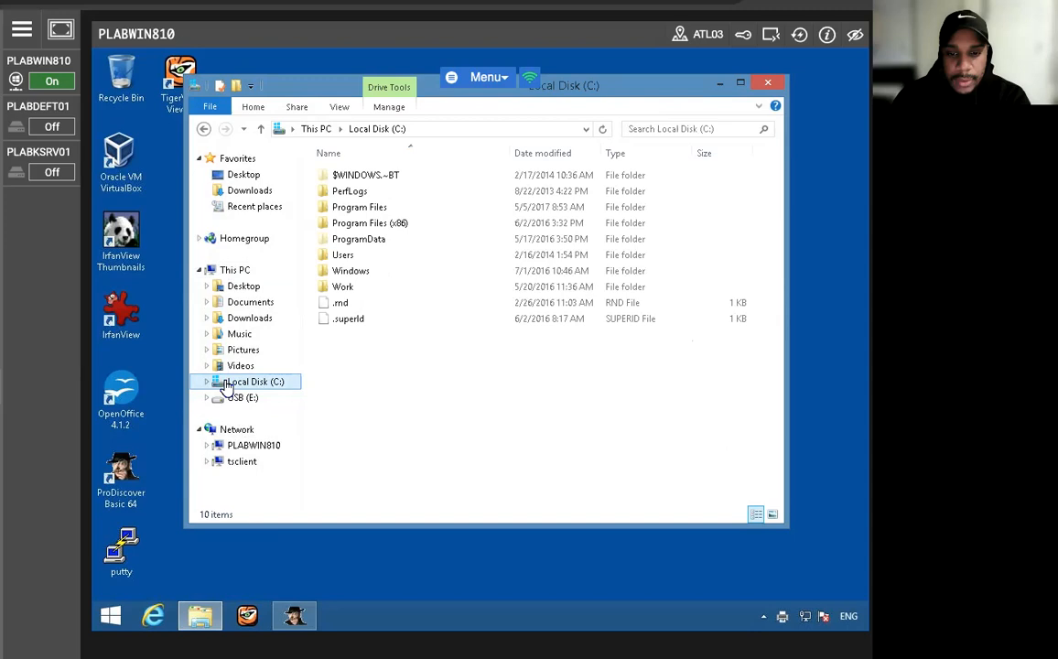
{"action": "double_click", "coordinate": [347, 287]}
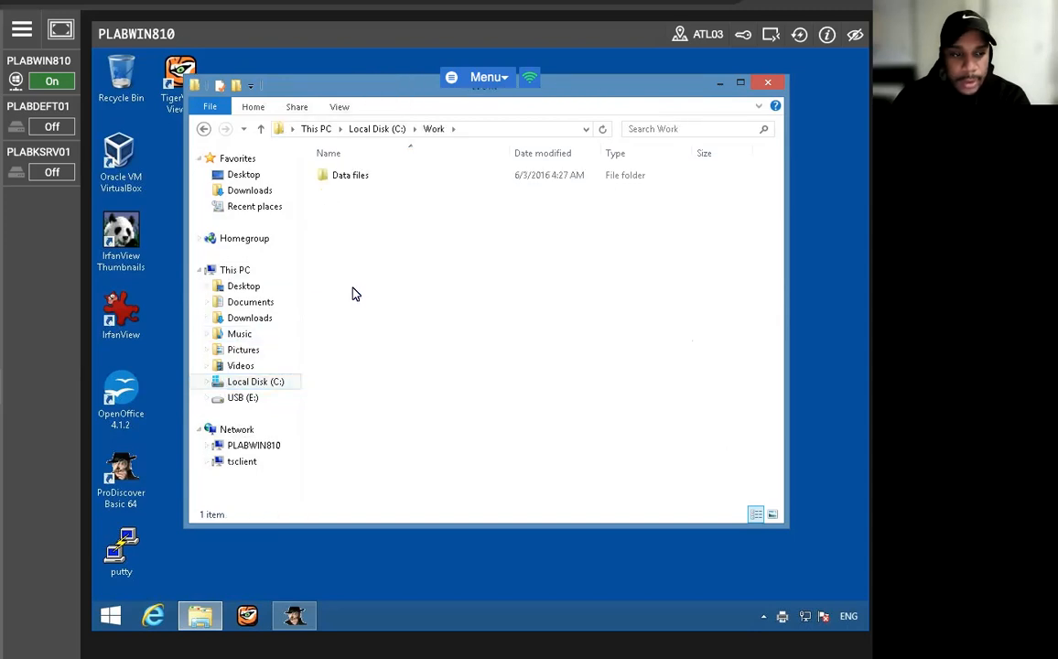
{"action": "double_click", "coordinate": [354, 177]}
{"action": "double_click", "coordinate": [352, 176]}
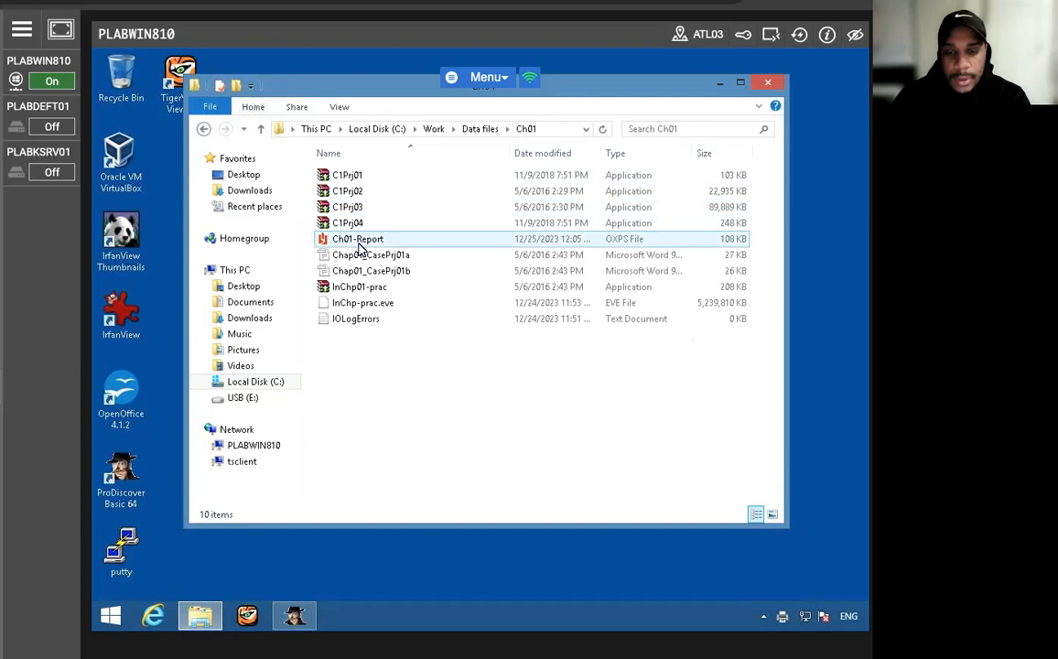
{"action": "double_click", "coordinate": [359, 242]}
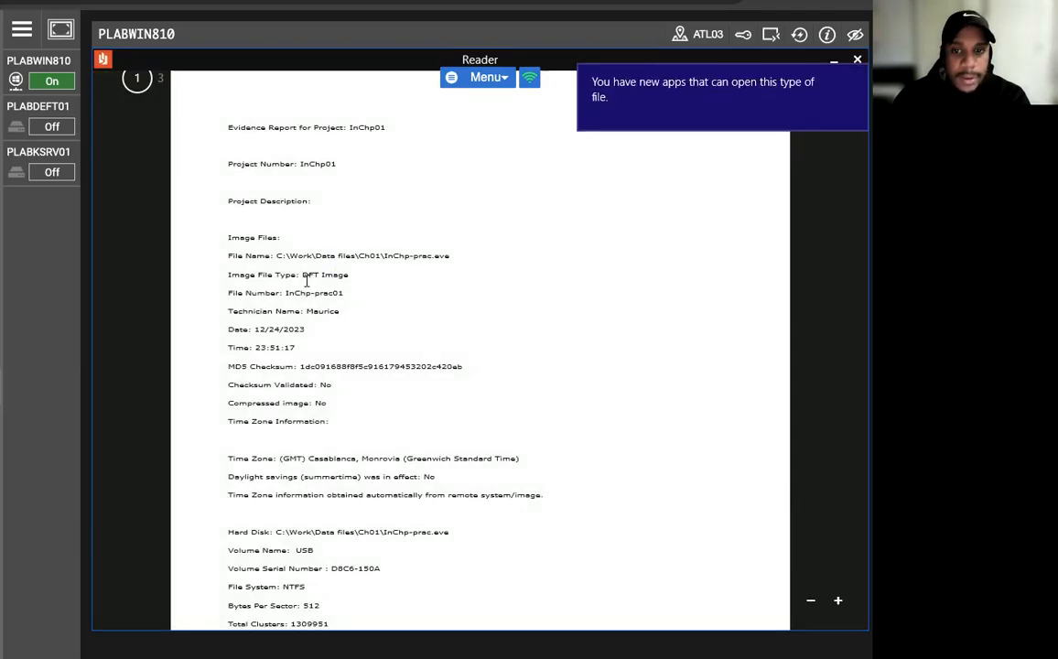
- Read through the saved evidence report, from the image file details to the closing sections and back to its start
{"action": "scroll", "coordinate": [306, 282], "scroll_direction": "down", "scroll_amount": 10}
{"action": "scroll", "coordinate": [307, 284], "scroll_direction": "down", "scroll_amount": 5}
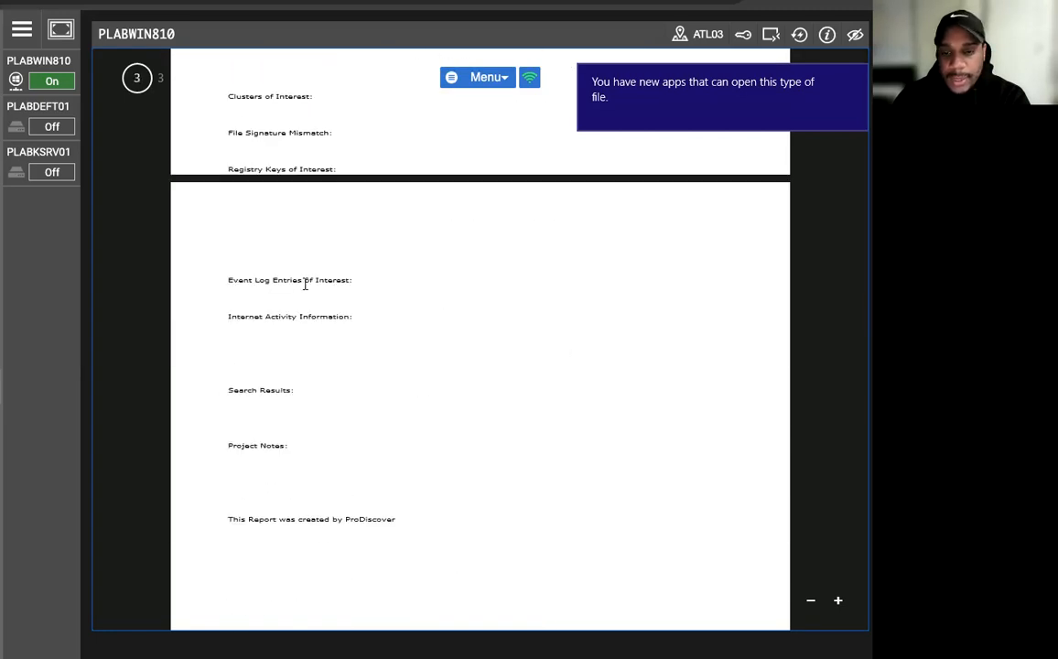
{"action": "scroll", "coordinate": [305, 283], "scroll_direction": "up", "scroll_amount": 4}
{"action": "scroll", "coordinate": [305, 284], "scroll_direction": "down", "scroll_amount": 6}
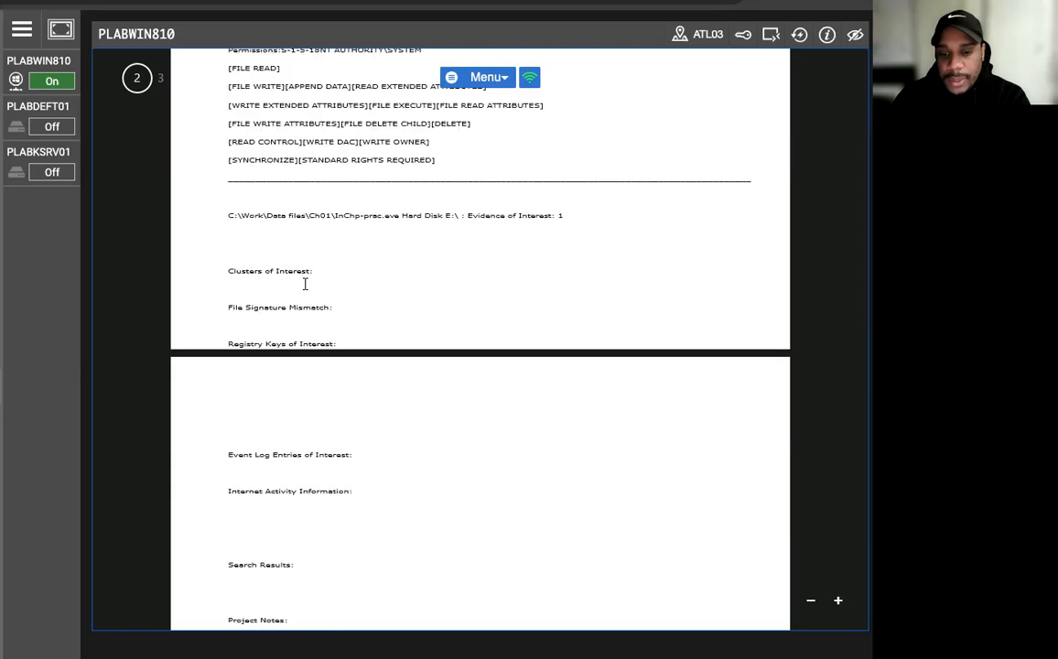
{"action": "scroll", "coordinate": [305, 284], "scroll_direction": "down", "scroll_amount": 2}
{"action": "scroll", "coordinate": [305, 284], "scroll_direction": "up", "scroll_amount": 10}
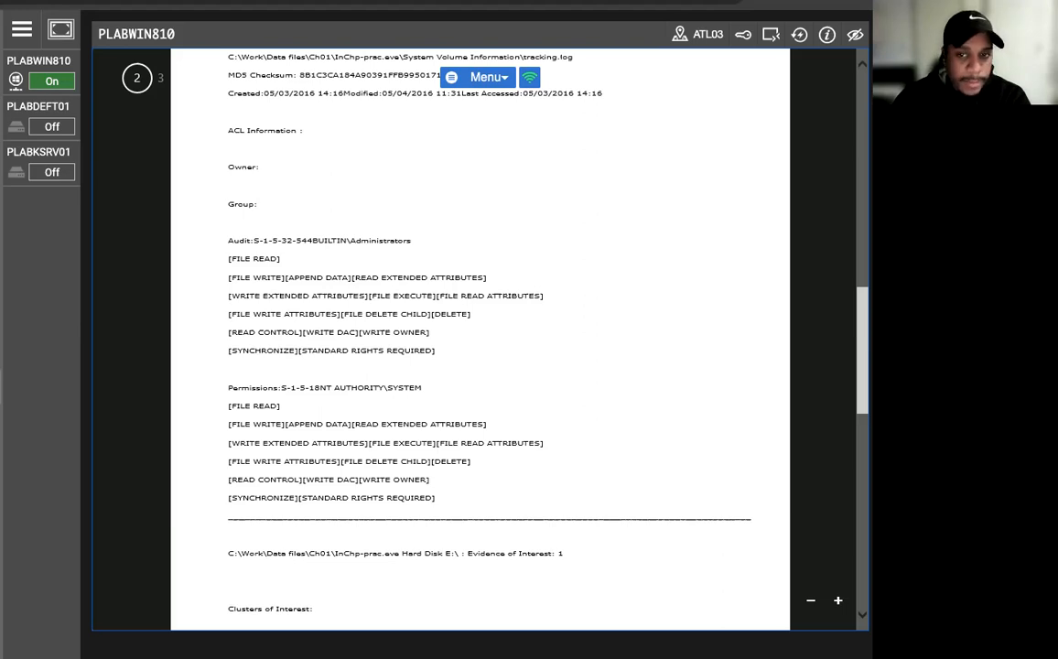
{"action": "scroll", "coordinate": [339, 231], "scroll_direction": "up", "scroll_amount": 2}
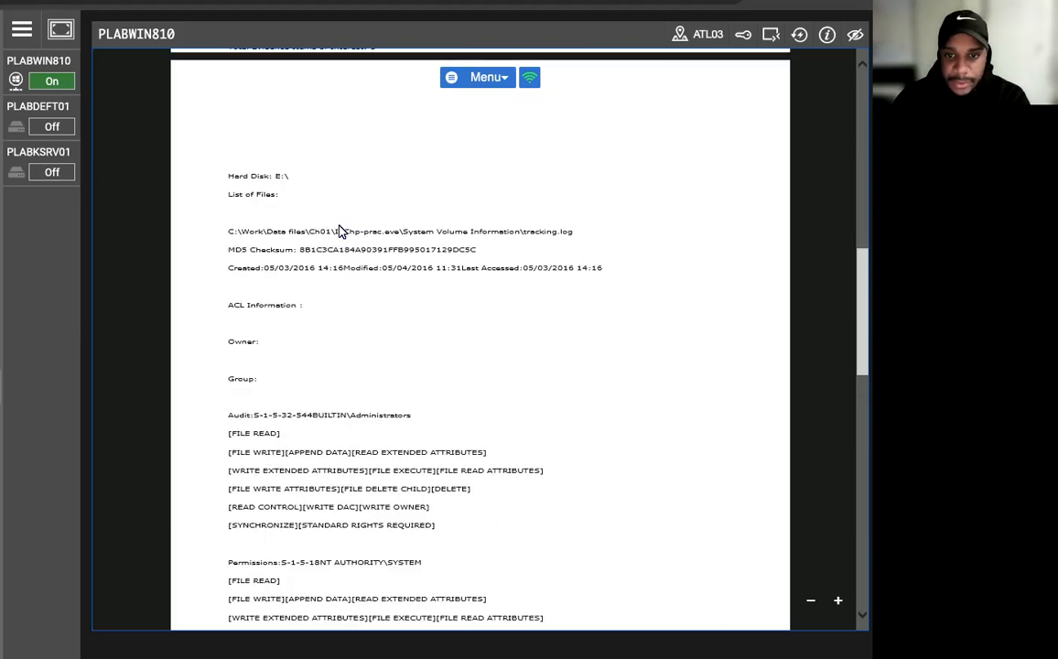
{"action": "scroll", "coordinate": [339, 230], "scroll_direction": "up", "scroll_amount": 2}
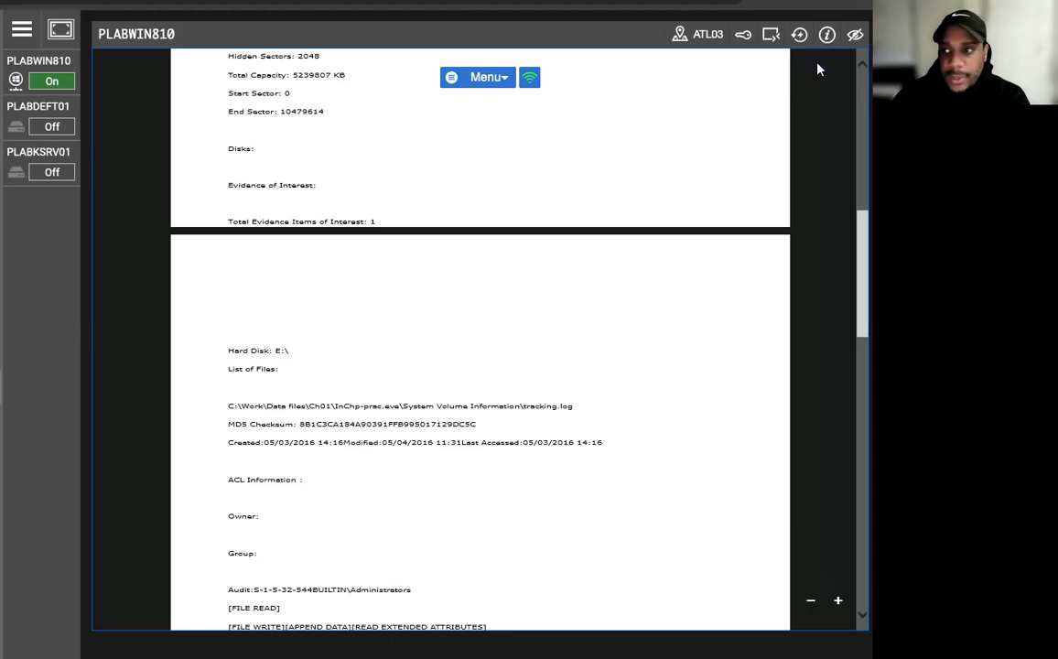
{"action": "scroll", "coordinate": [626, 239], "scroll_direction": "up", "scroll_amount": 8}
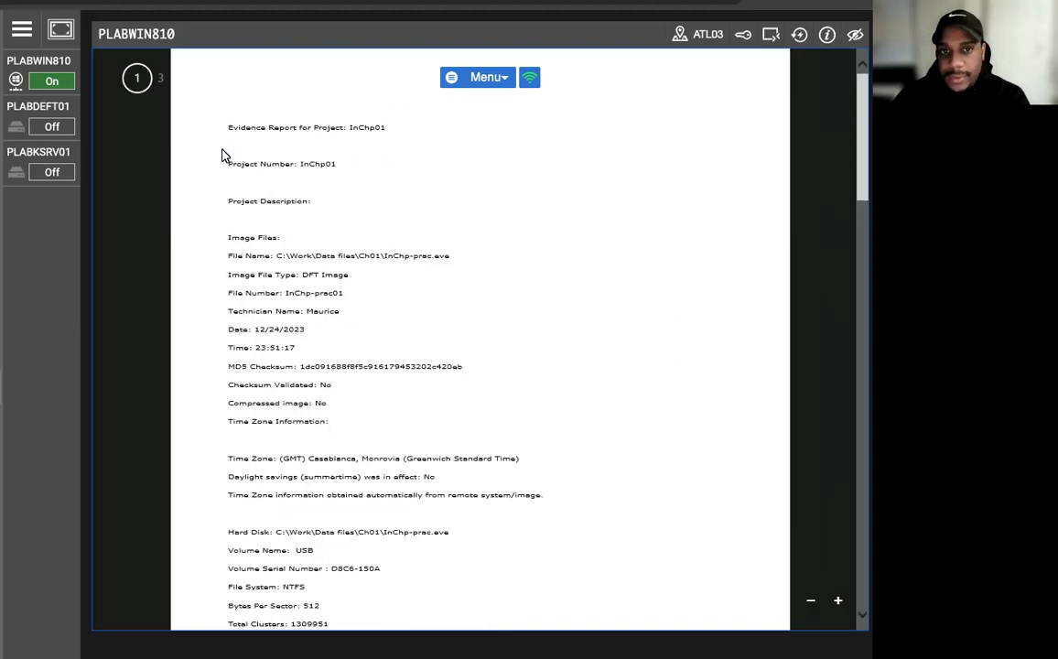
- Close the Ch01-Report.oxps document in Reader
{"action": "right_click", "coordinate": [141, 77]}
{"action": "left_click", "coordinate": [145, 166]}
{"action": "right_click", "coordinate": [385, 246]}
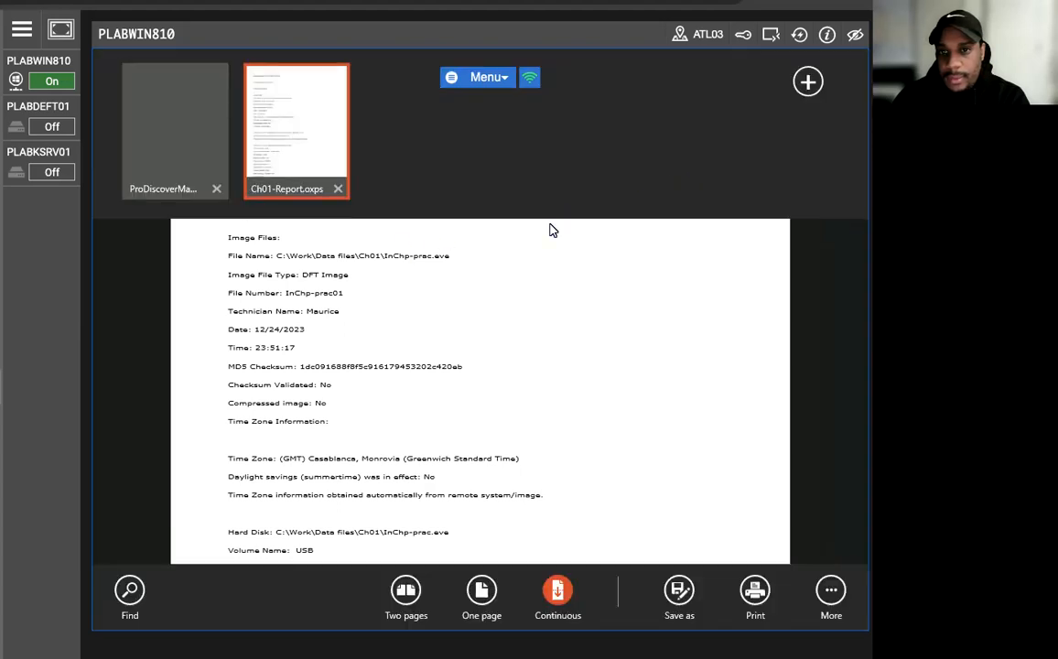
{"action": "left_click", "coordinate": [336, 190]}
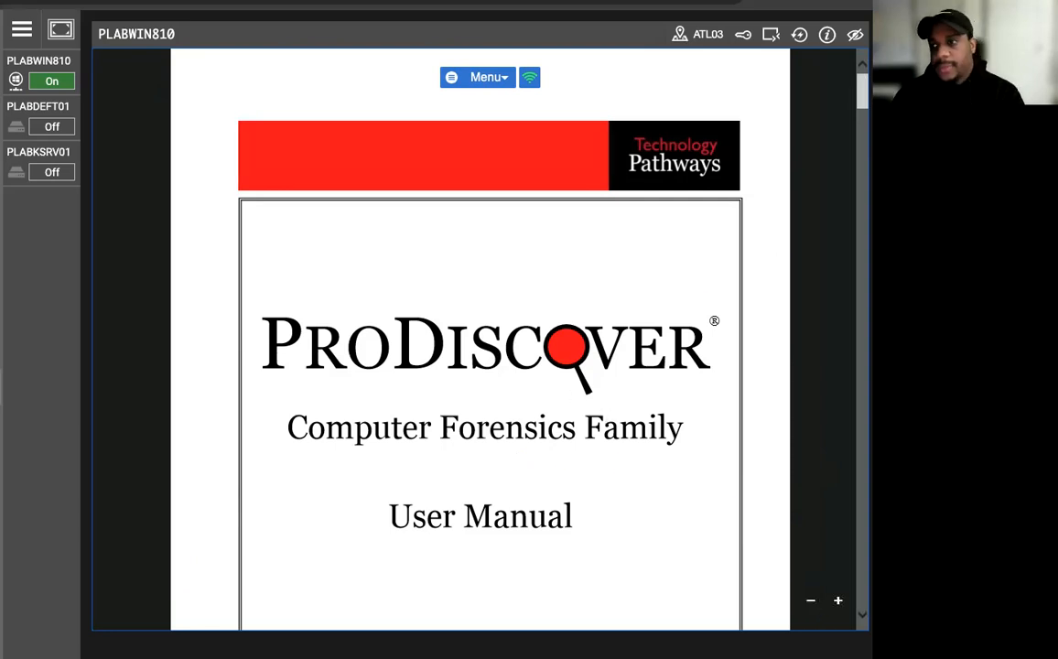
- Skim the ProDiscover user manual in Reader and return to the InChp01 project in ProDiscover
{"action": "left_click_drag", "start_coordinate": [862, 92], "coordinate": [863, 170]}
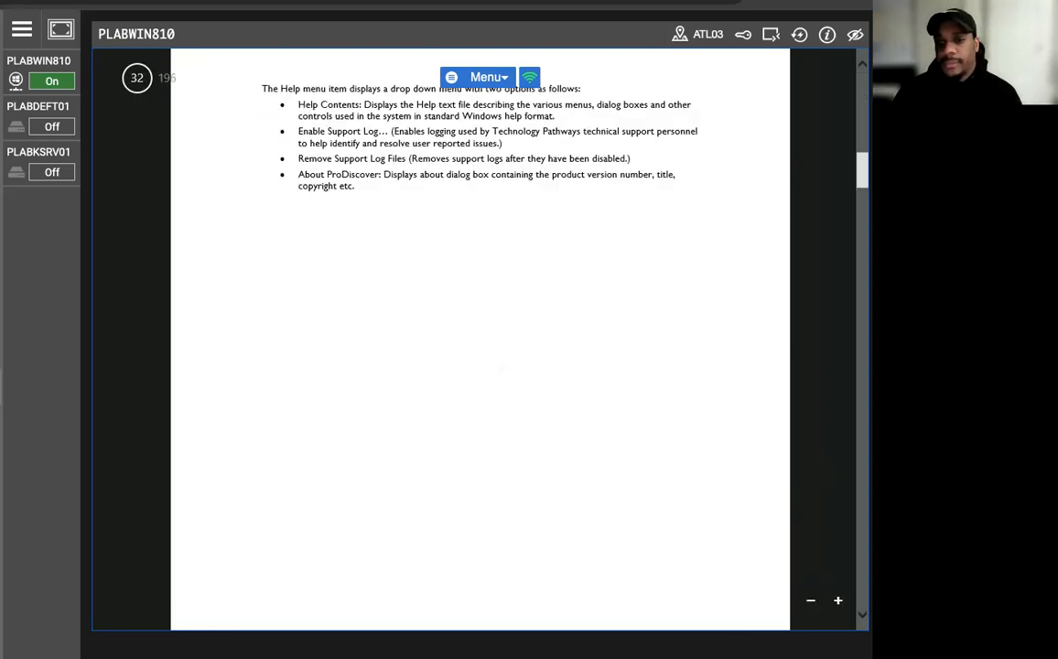
{"action": "left_click", "coordinate": [136, 78]}
{"action": "left_click", "coordinate": [149, 588]}
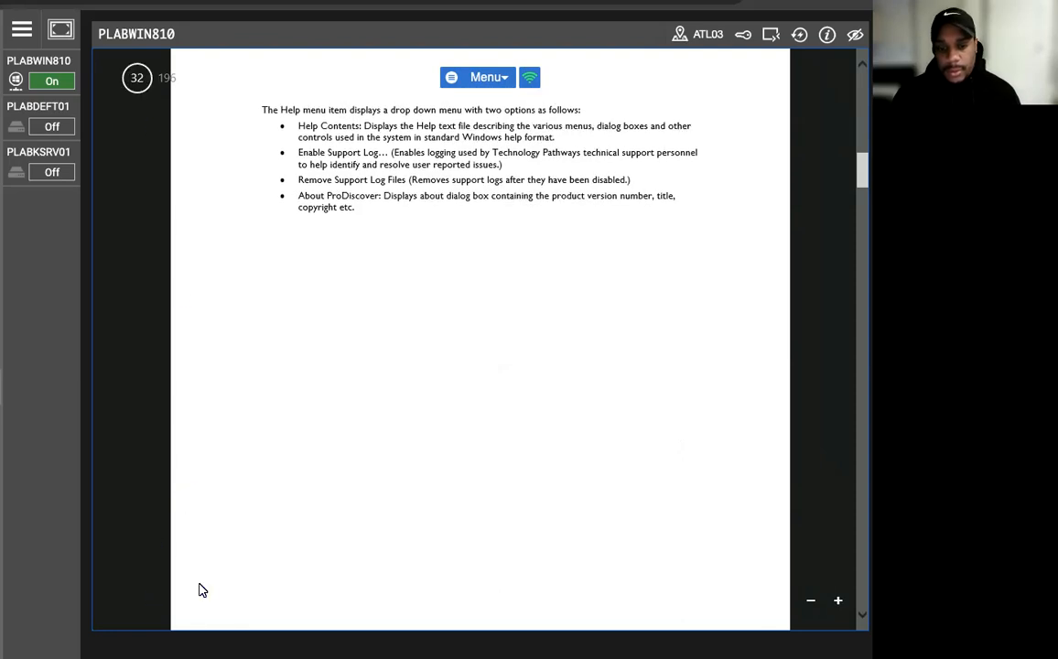
{"action": "right_click", "coordinate": [247, 456]}
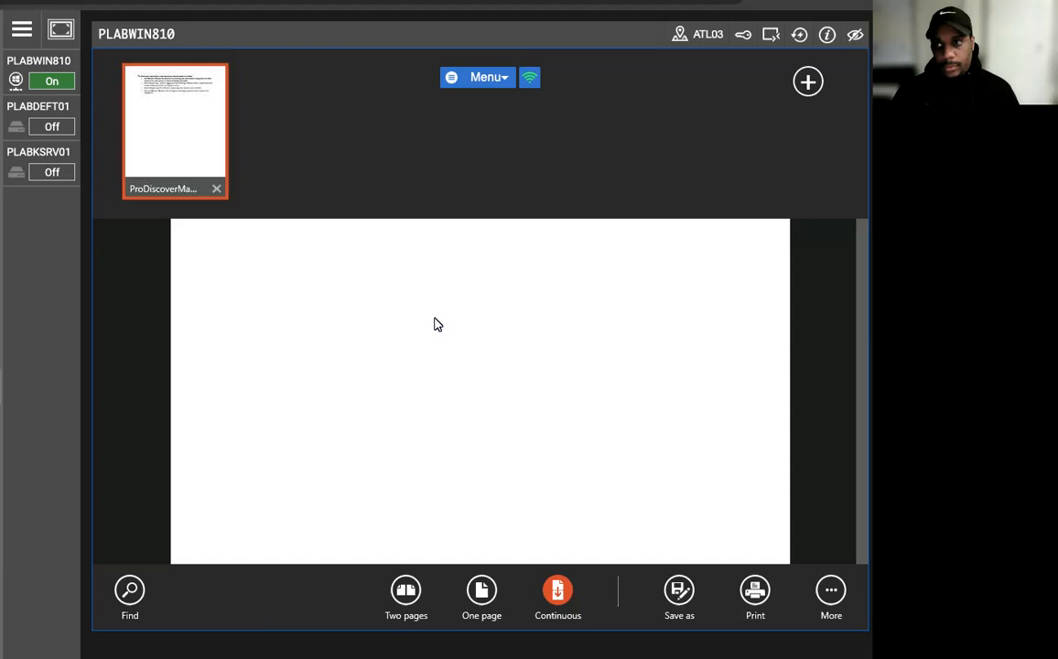
{"action": "left_click", "coordinate": [830, 593]}
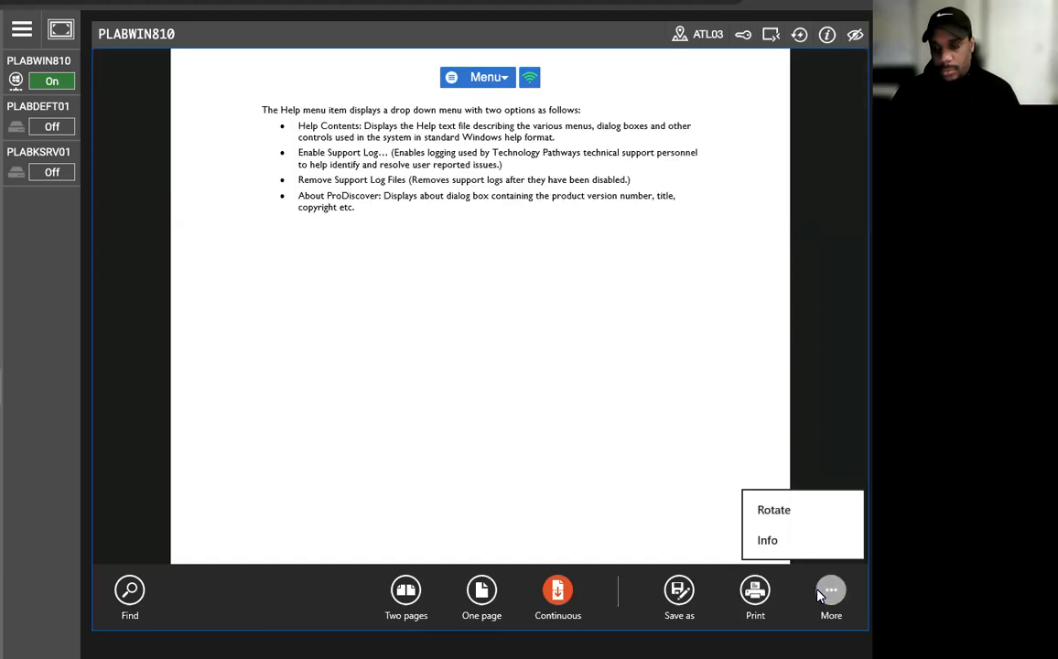
{"action": "left_click", "coordinate": [822, 592]}
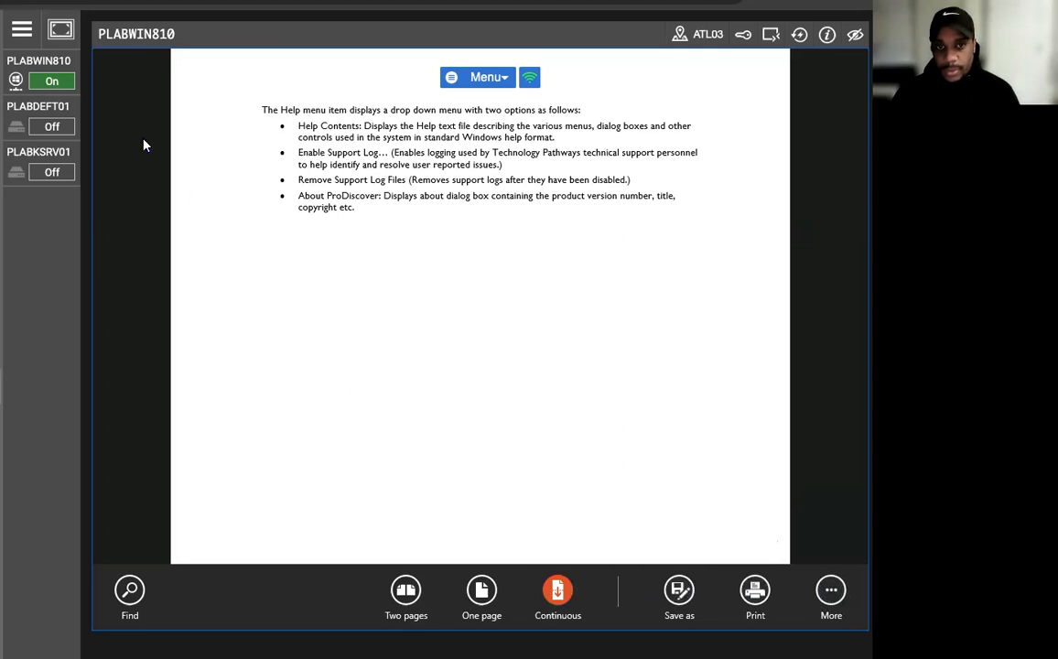
{"action": "left_click", "coordinate": [47, 14]}
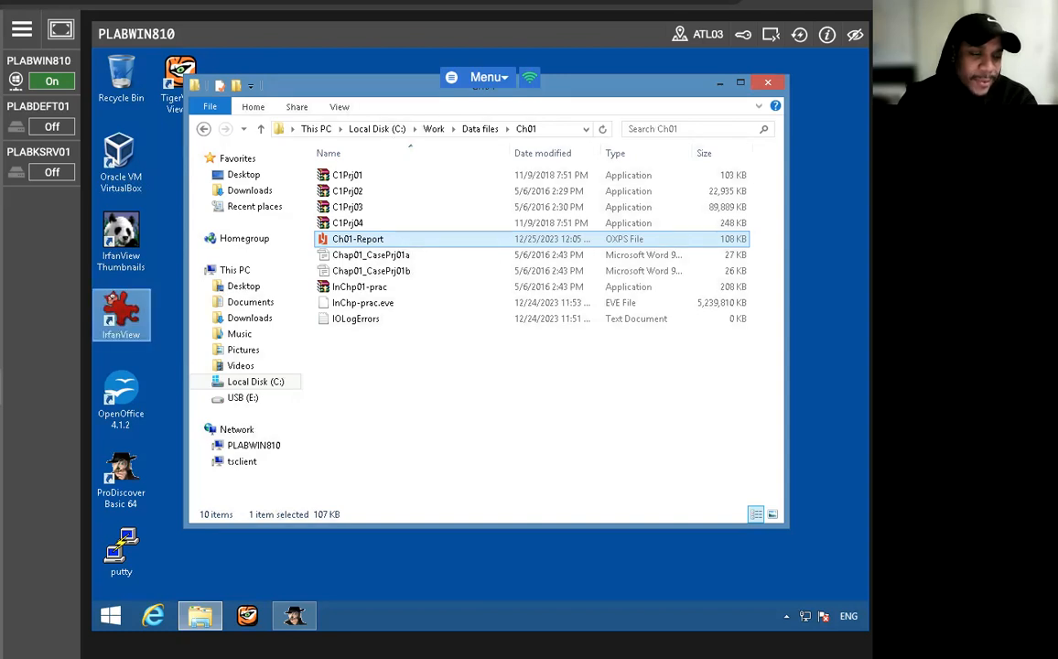
{"action": "left_click", "coordinate": [293, 615]}
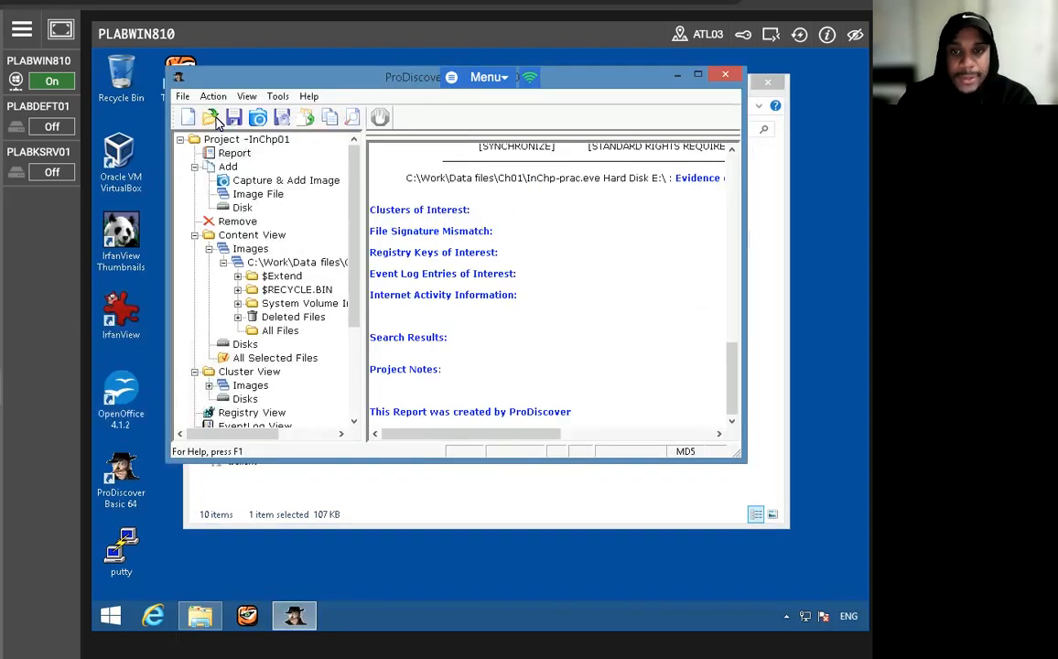
{"action": "left_click", "coordinate": [181, 98]}
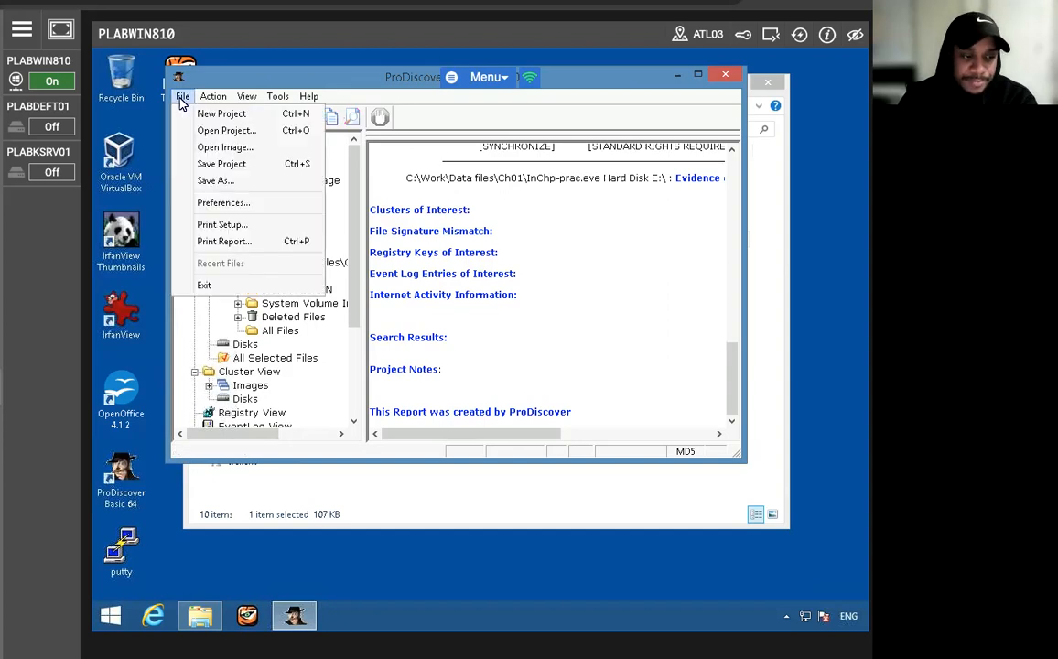
{"action": "left_click", "coordinate": [226, 130]}
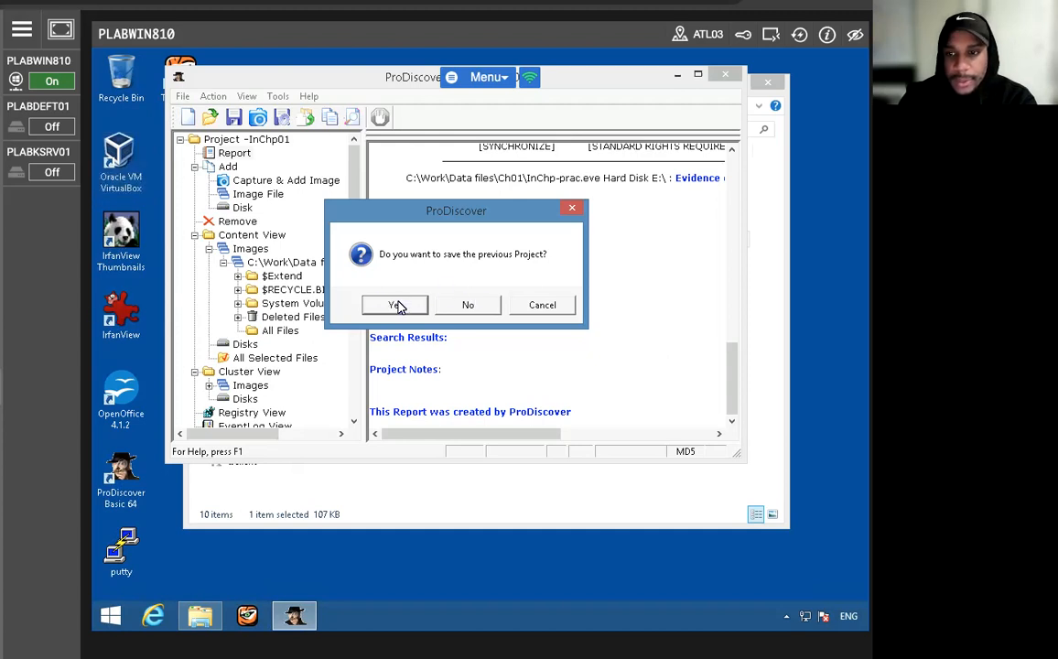
{"action": "left_click", "coordinate": [395, 306]}
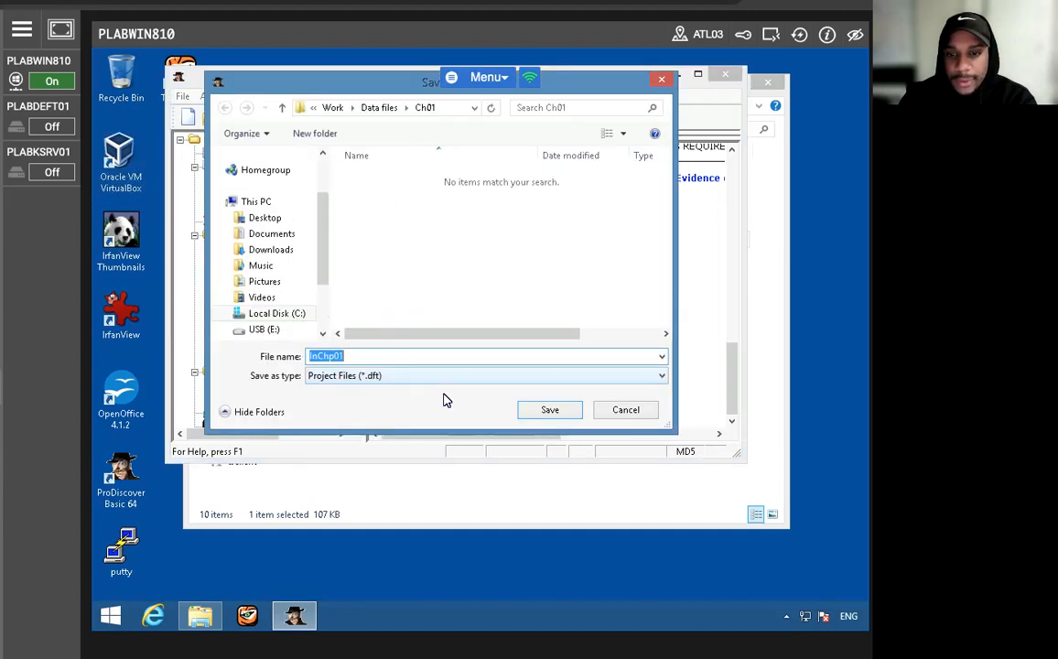
{"action": "left_click", "coordinate": [623, 412]}
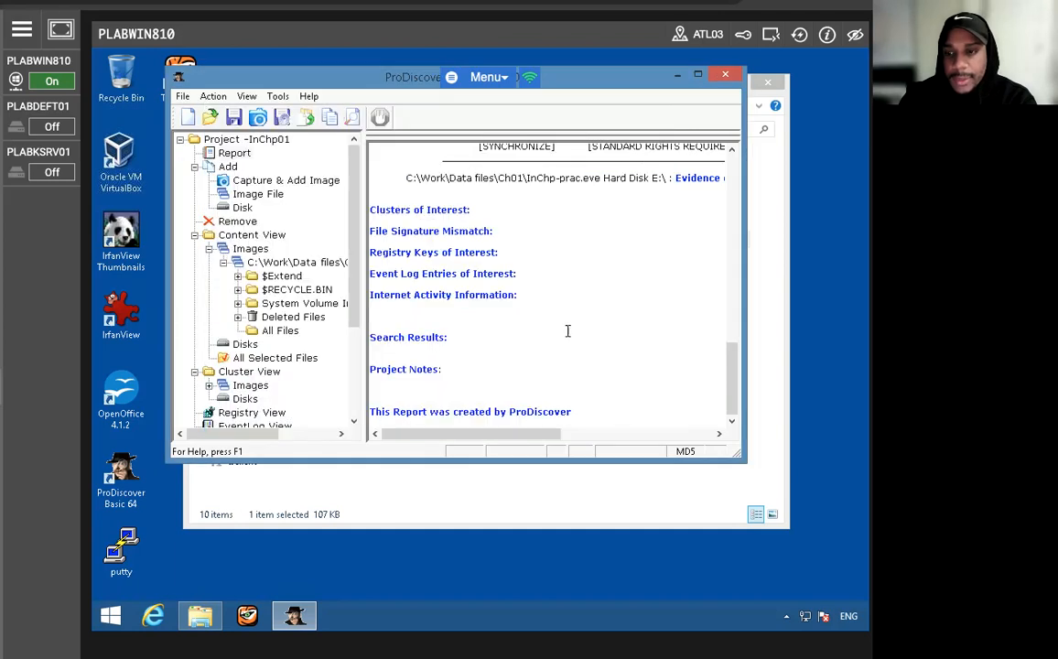
- Close the InChp01 project without saving it by starting to open another project, and cancel the file selection
{"action": "left_click", "coordinate": [182, 96]}
{"action": "left_click", "coordinate": [234, 132]}
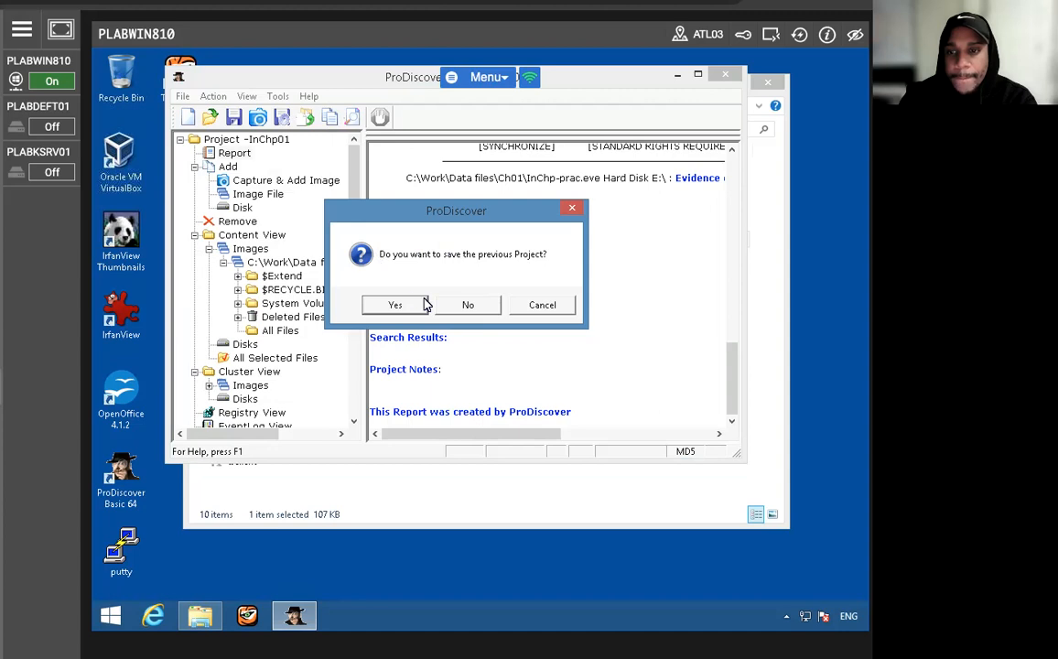
{"action": "left_click", "coordinate": [469, 305]}
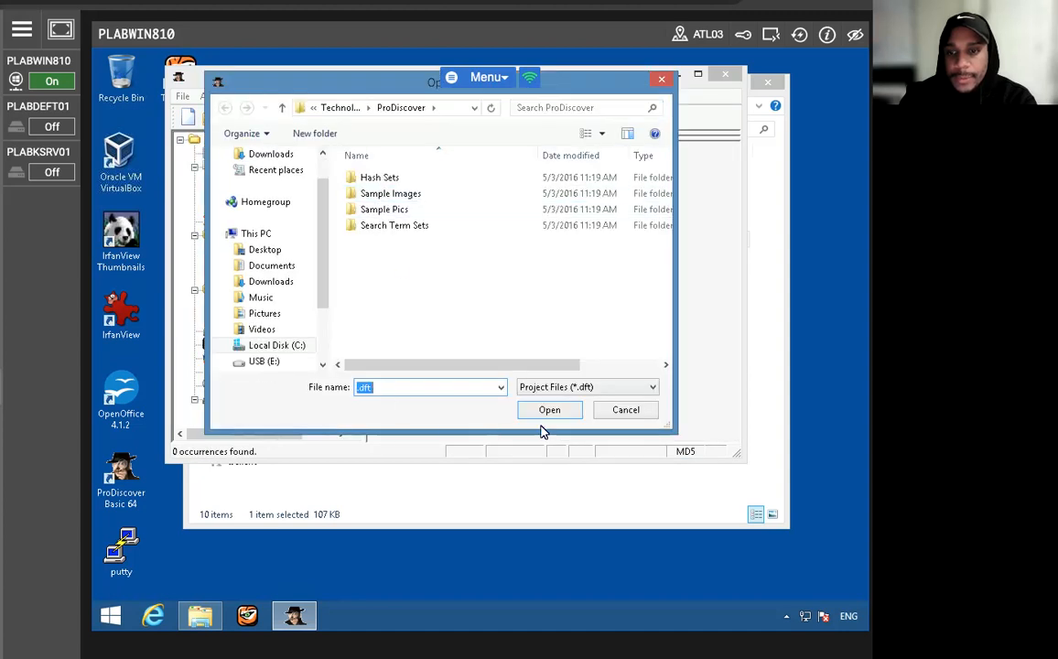
{"action": "left_click", "coordinate": [606, 413]}
{"action": "left_click", "coordinate": [182, 97]}
{"action": "left_click", "coordinate": [246, 132]}
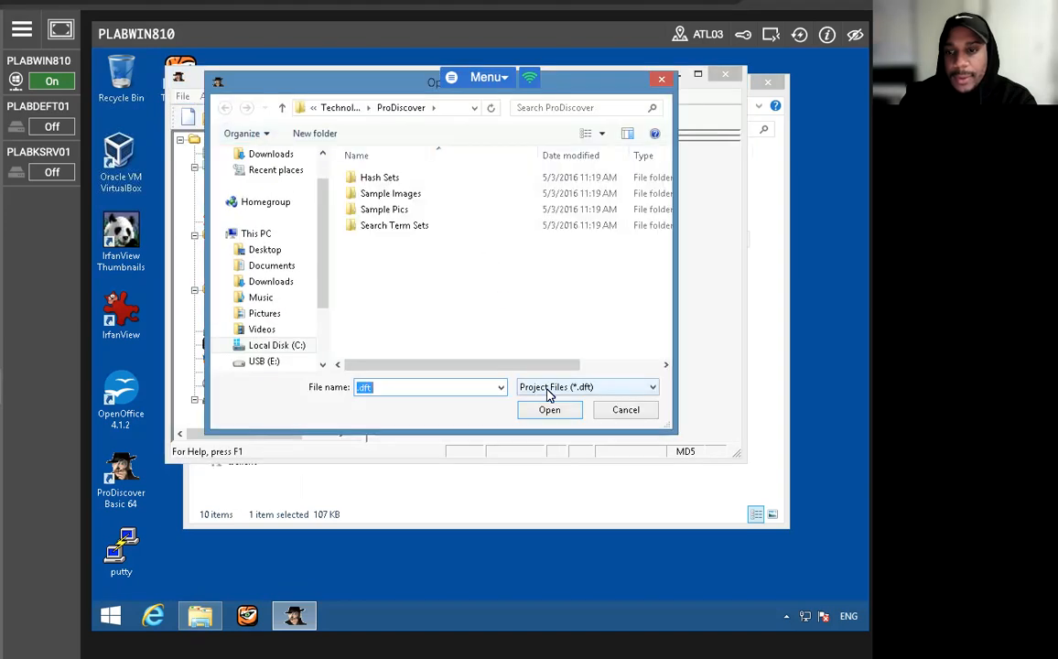
{"action": "left_click", "coordinate": [608, 416]}
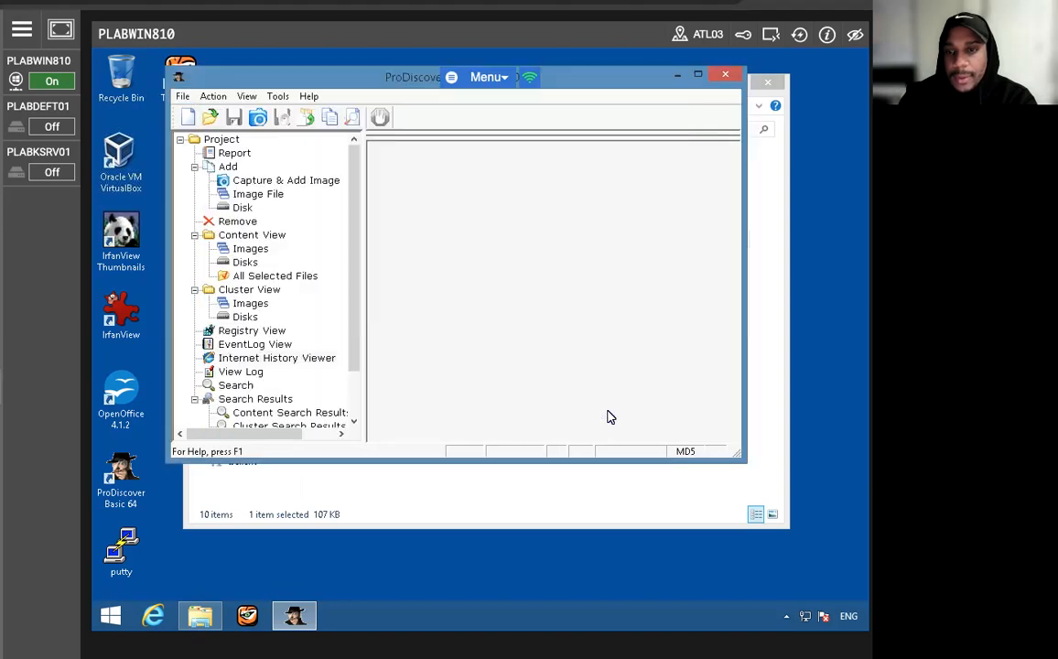
- Start opening a project and browse to the folder C:\Work\Data files\Ch01
{"action": "left_click", "coordinate": [182, 96]}
{"action": "left_click", "coordinate": [201, 130]}
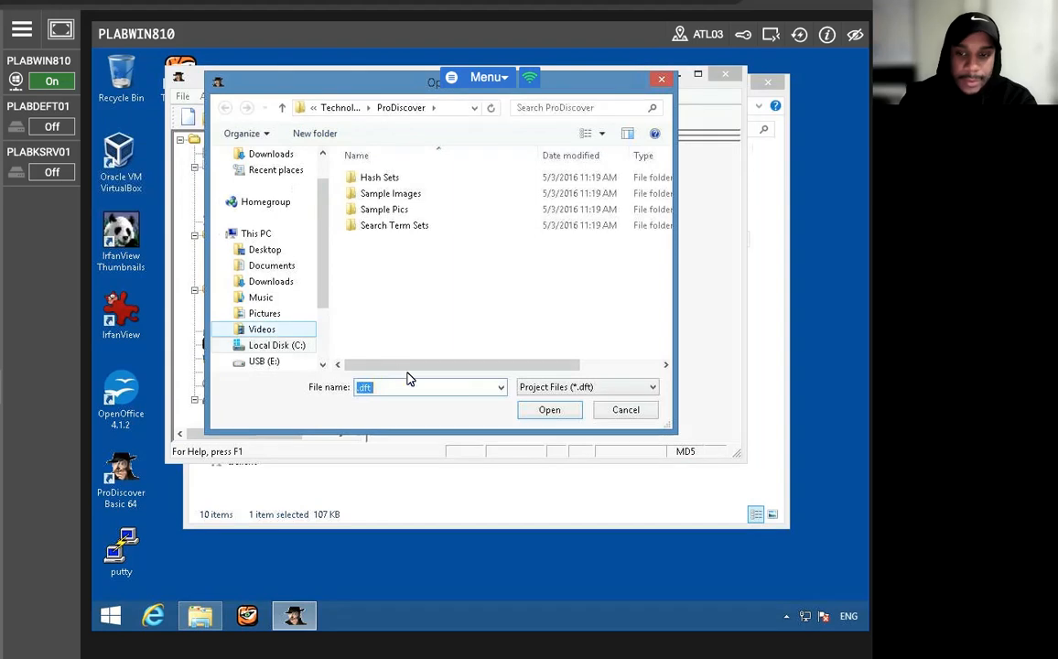
{"action": "left_click", "coordinate": [264, 360]}
{"action": "left_click", "coordinate": [266, 332]}
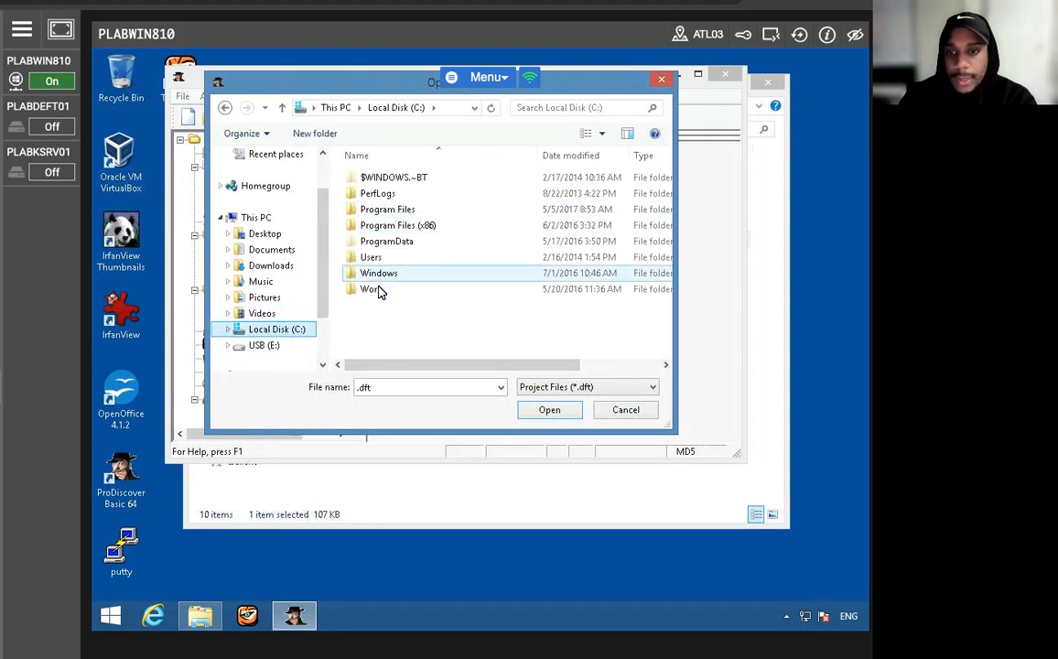
{"action": "double_click", "coordinate": [375, 289]}
{"action": "double_click", "coordinate": [382, 180]}
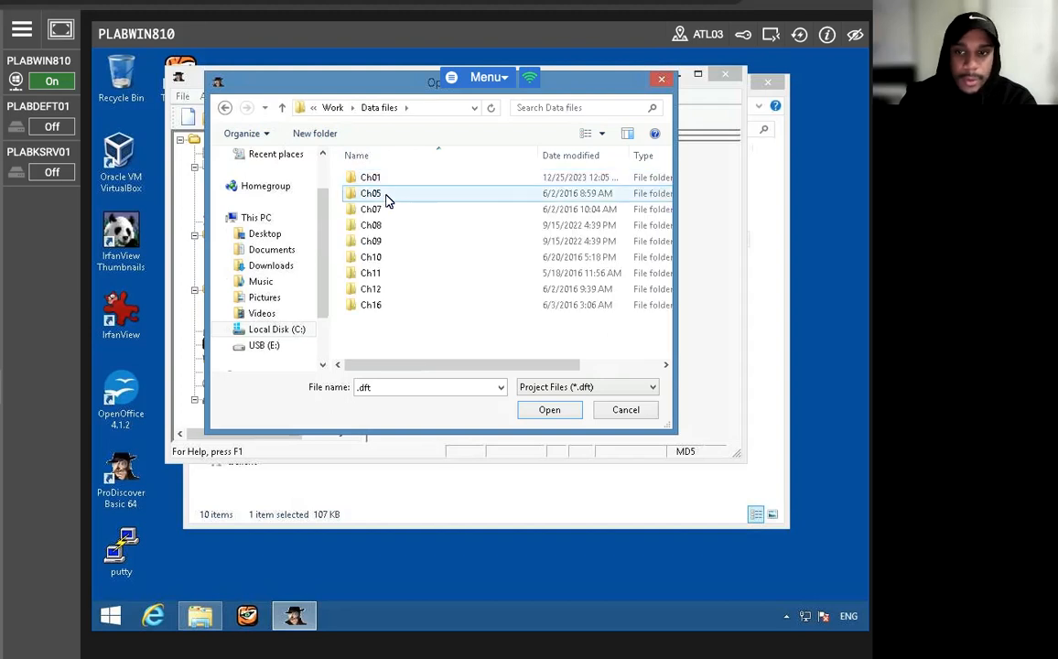
{"action": "double_click", "coordinate": [384, 176]}
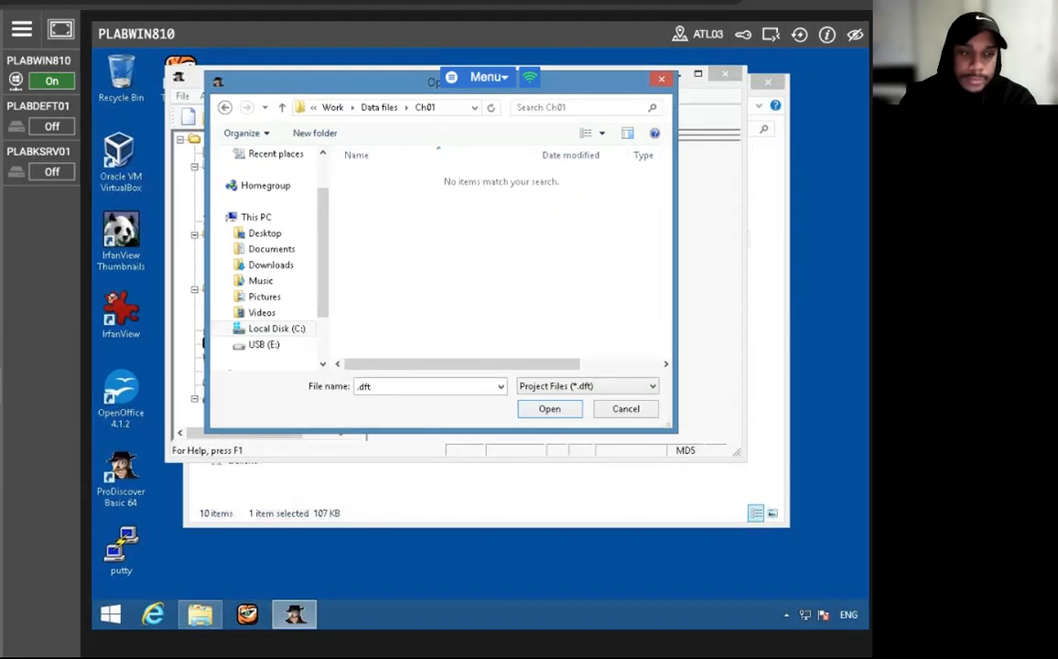
- List all file types in Ch01 and open InChp01-prac as the project
{"action": "left_click", "coordinate": [606, 386]}
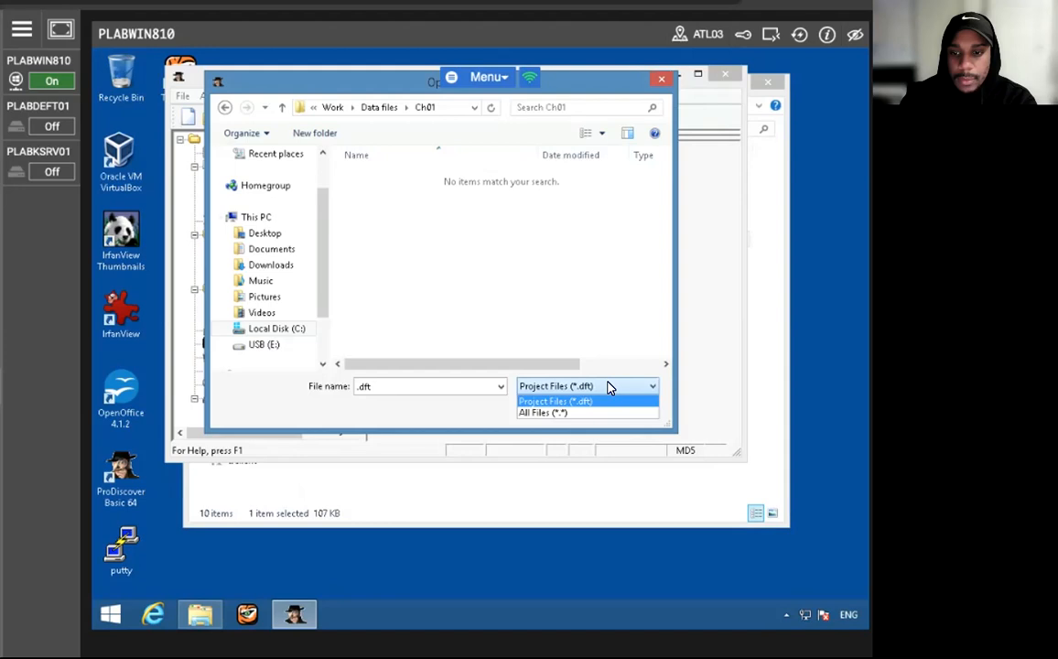
{"action": "left_click", "coordinate": [577, 412]}
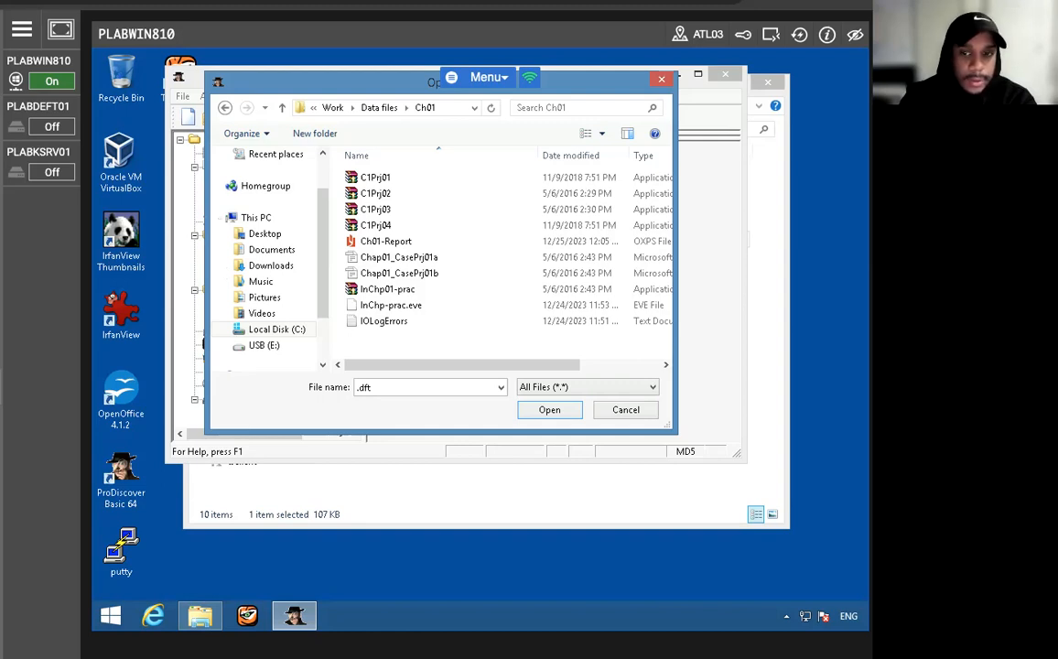
{"action": "left_click", "coordinate": [381, 291]}
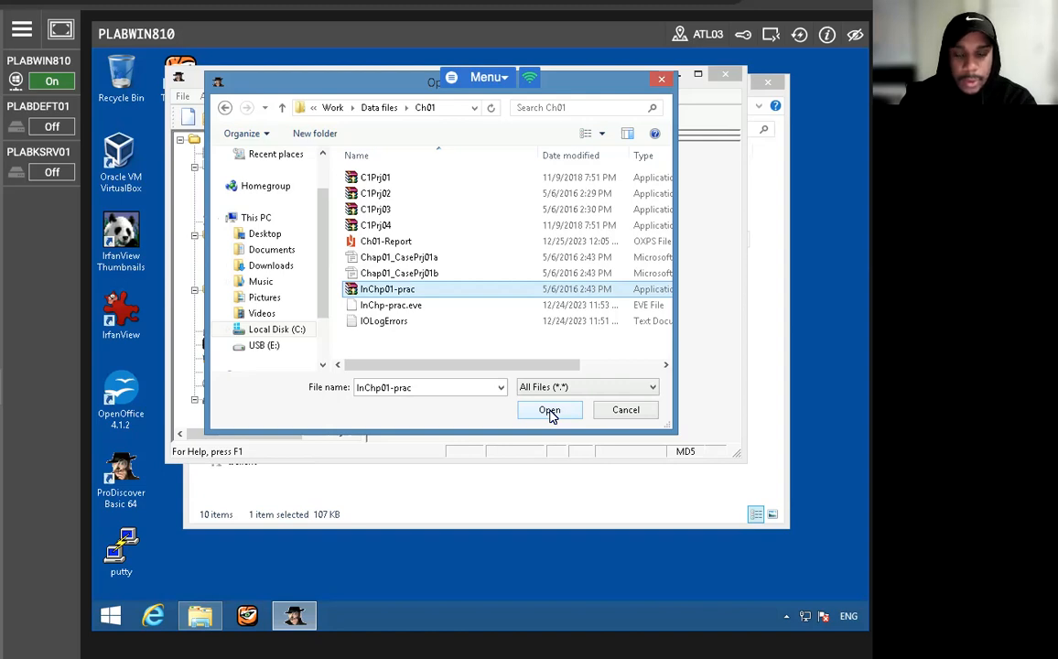
{"action": "left_click", "coordinate": [550, 411]}
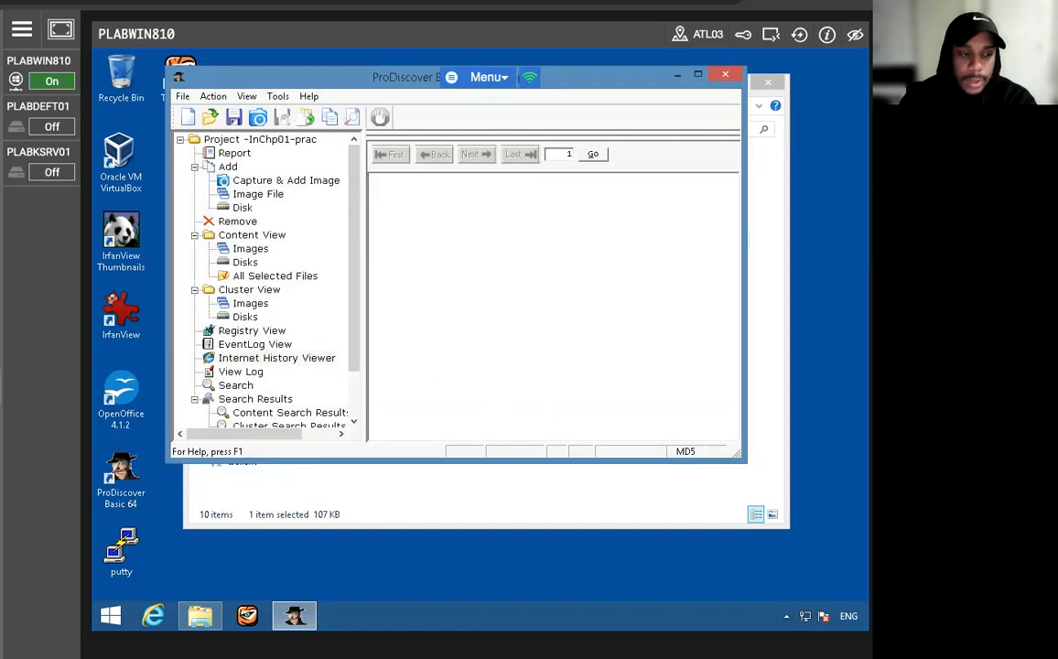
- Open the image file InChp-prac.eve from the Ch01 folder
{"action": "left_click", "coordinate": [184, 99]}
{"action": "left_click", "coordinate": [206, 150]}
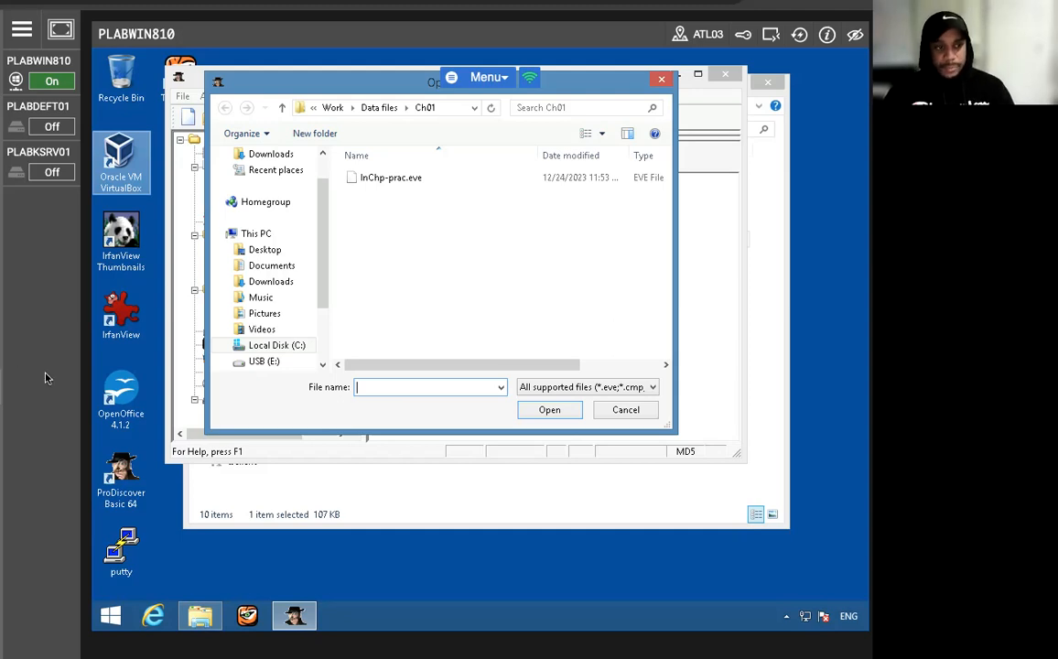
{"action": "left_click", "coordinate": [371, 179]}
{"action": "left_click", "coordinate": [549, 410]}
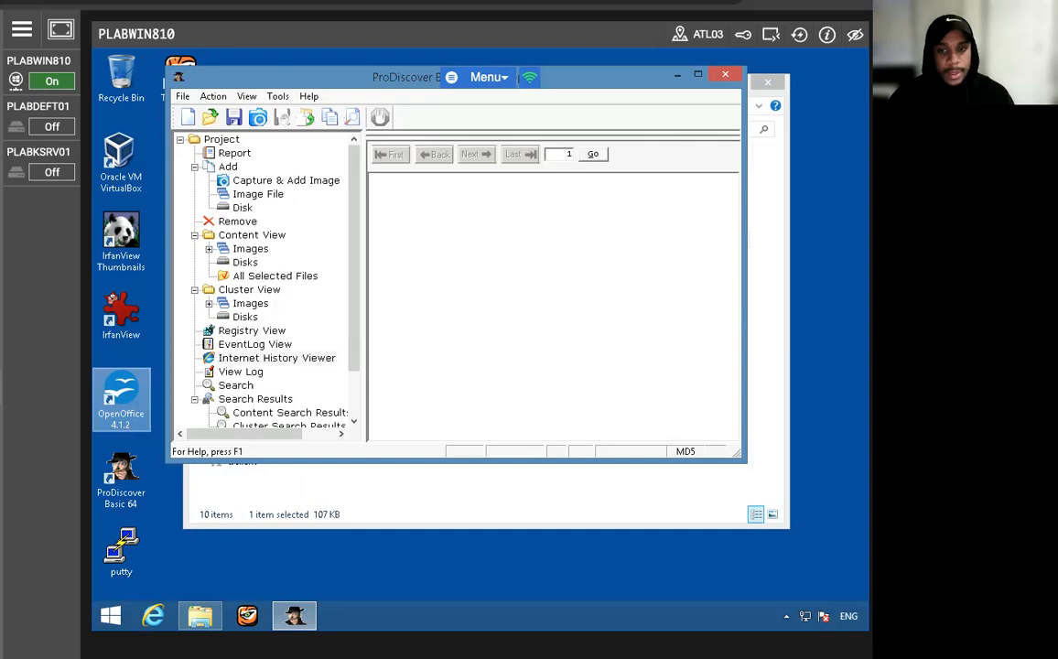
- Start exporting the project's report in RTF format and name the export file InChp01
{"action": "left_click", "coordinate": [234, 154]}
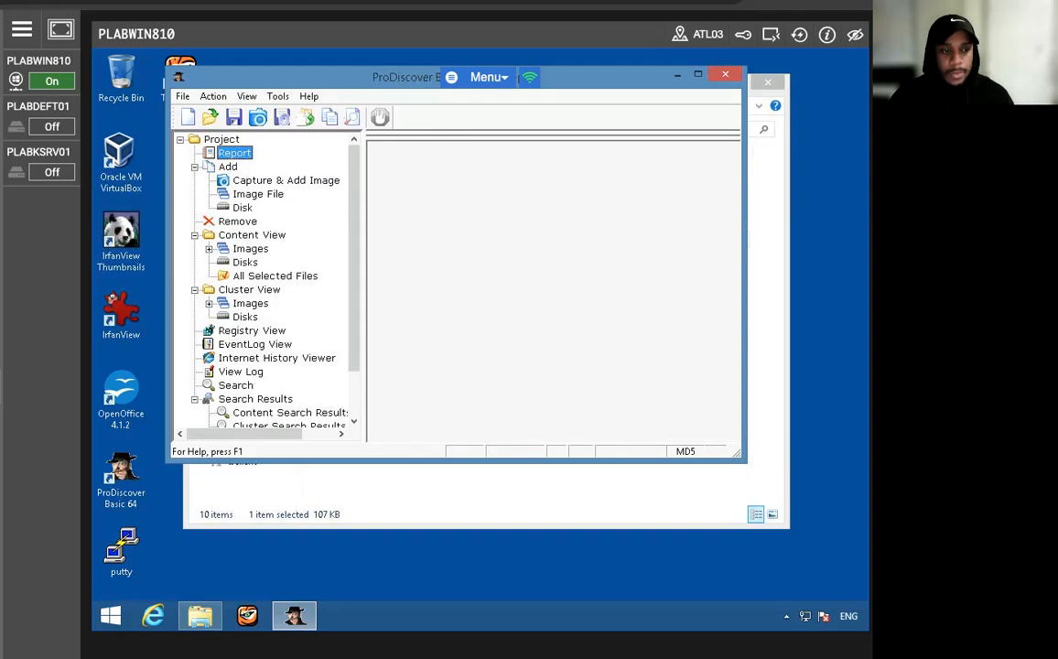
{"action": "left_click", "coordinate": [210, 97]}
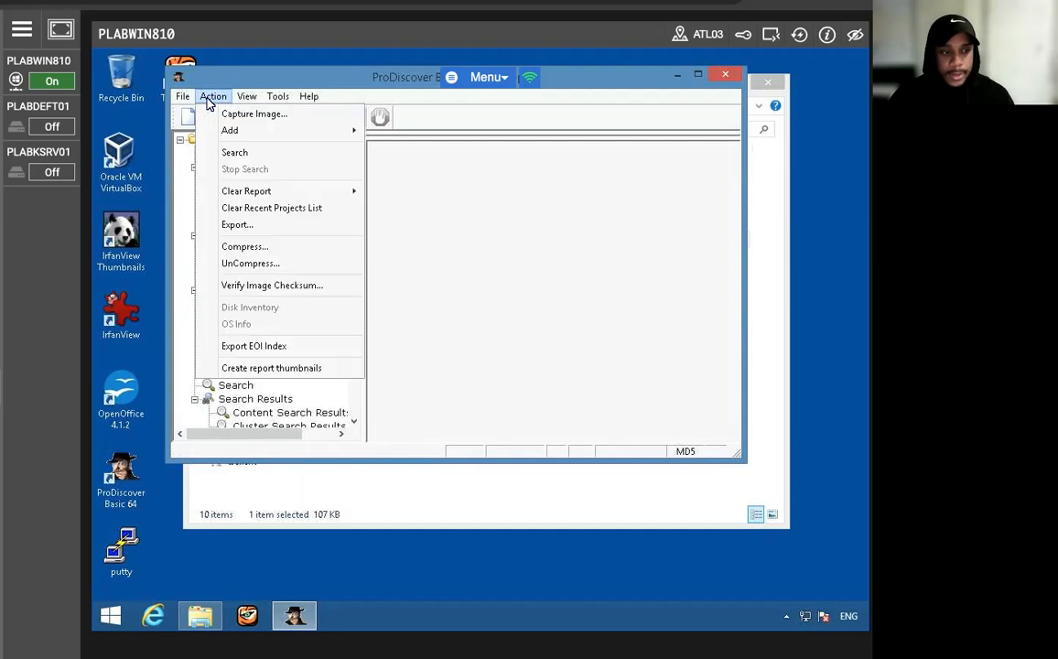
{"action": "left_click", "coordinate": [226, 225]}
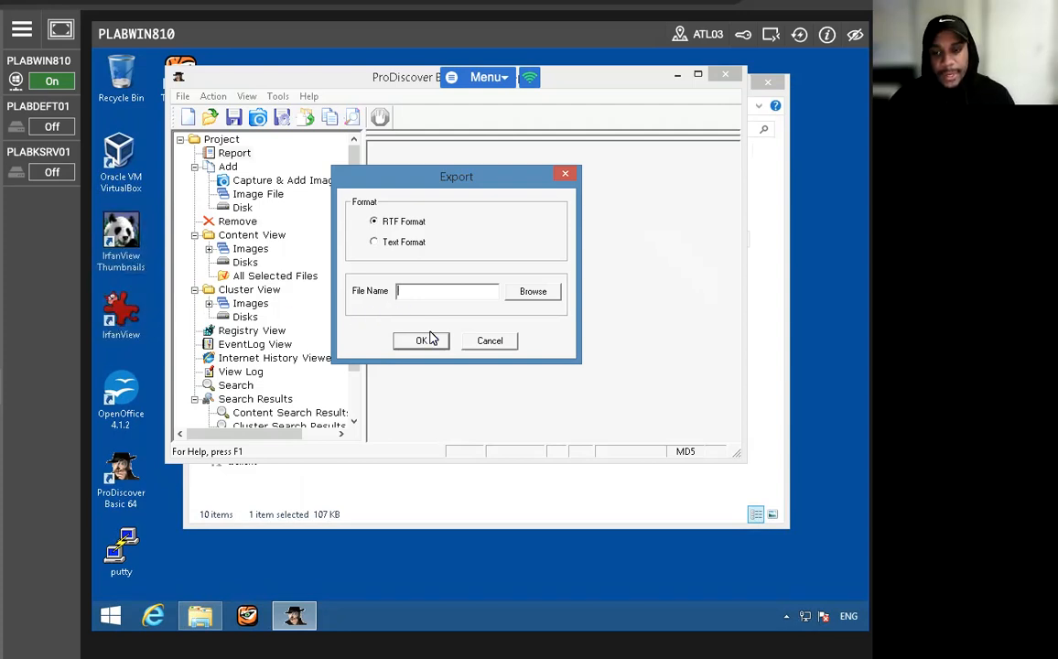
{"action": "left_click", "coordinate": [532, 291]}
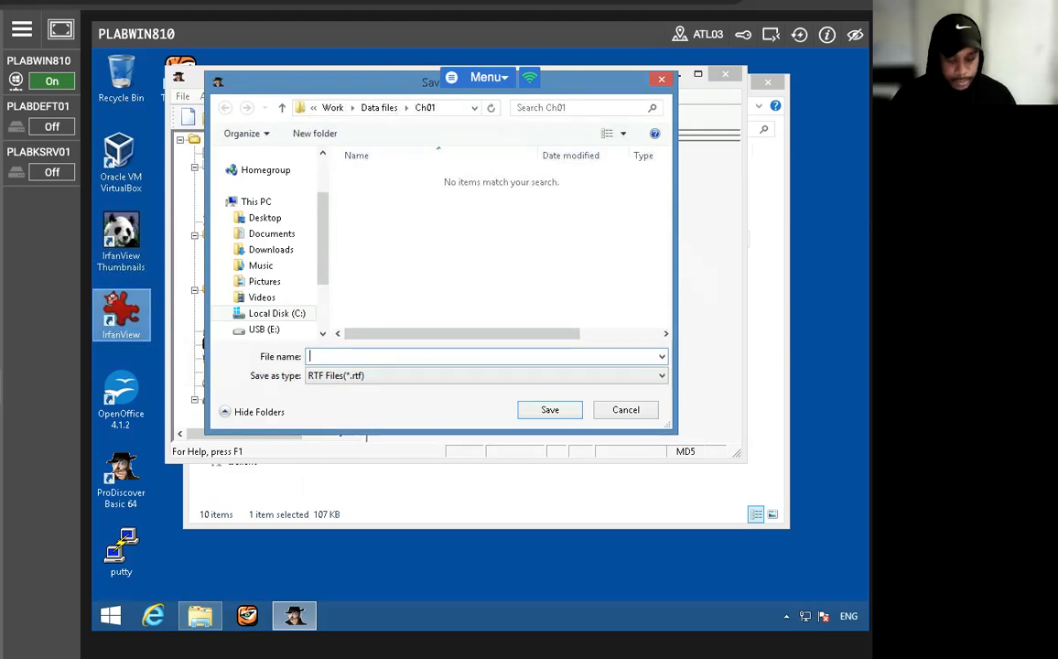
{"action": "type", "text": "InChp01"}
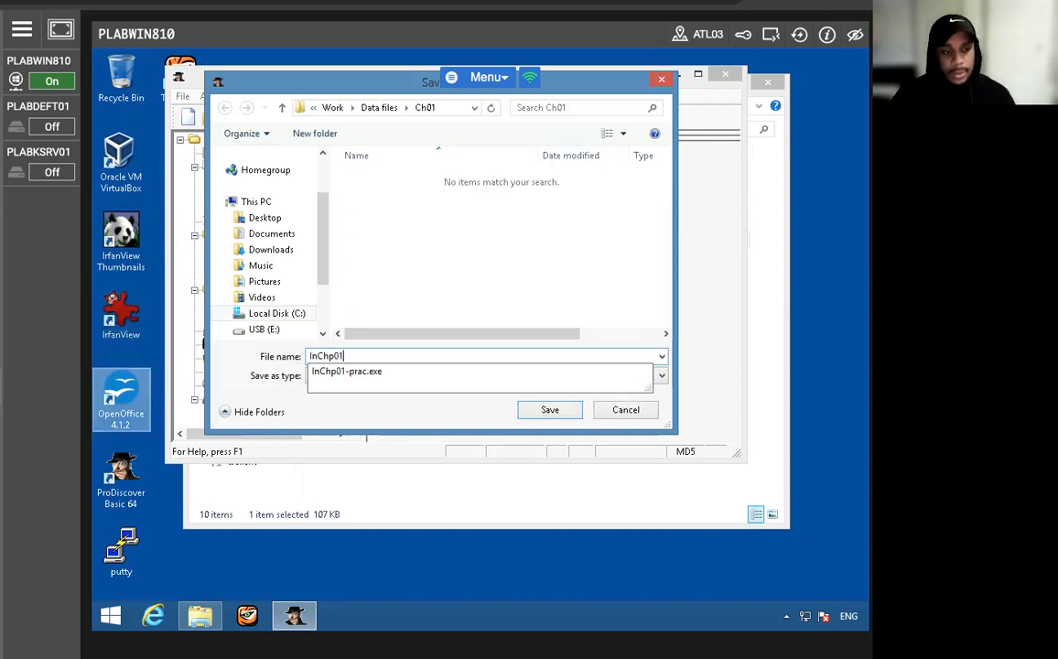
{"action": "left_click", "coordinate": [487, 273]}
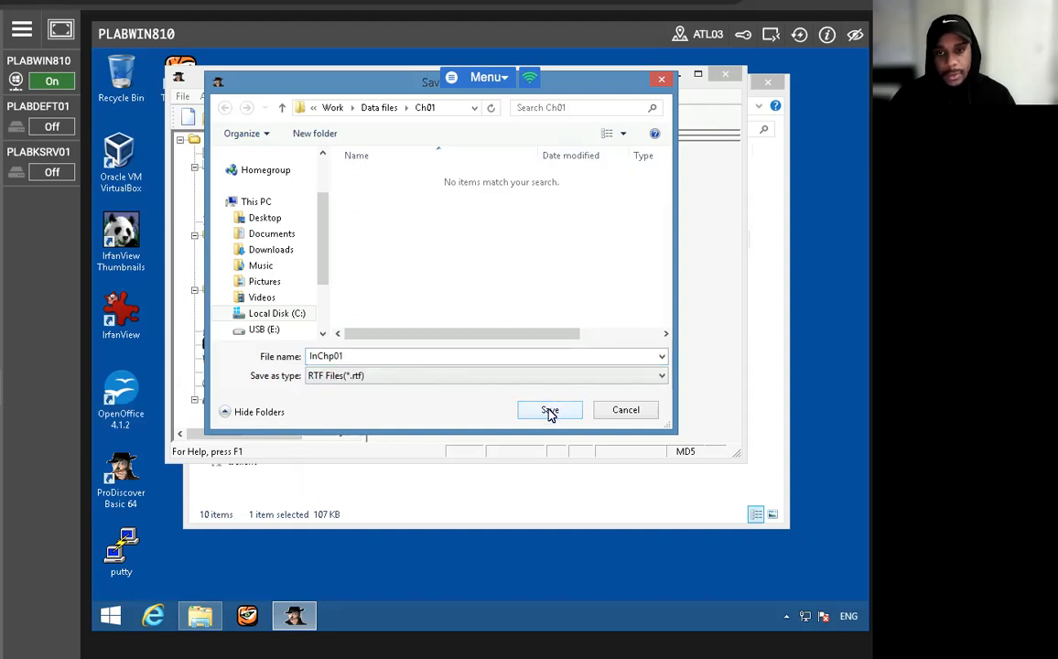
- Choose C:\Work\Data files\Ch01 as the destination folder and export the InChp01 report
{"action": "left_click", "coordinate": [275, 316]}
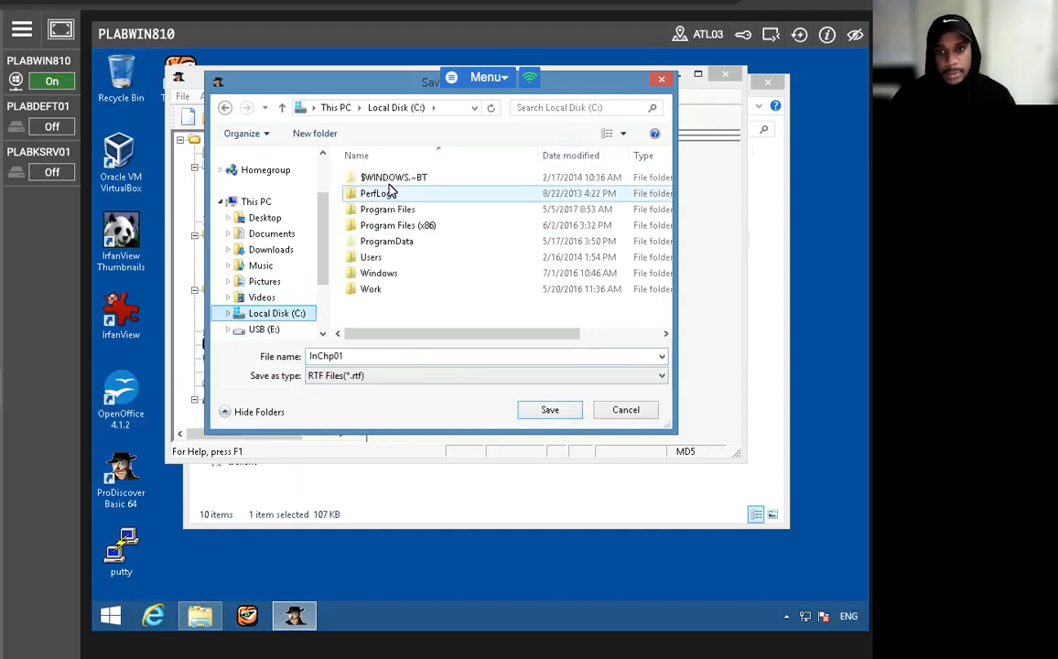
{"action": "left_click", "coordinate": [370, 290]}
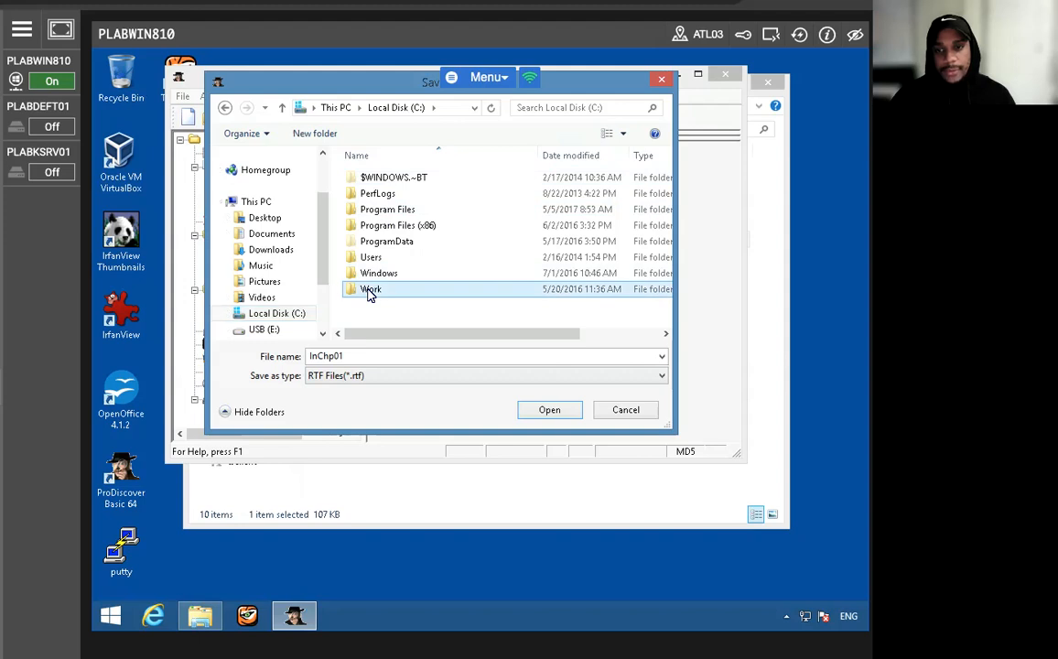
{"action": "double_click", "coordinate": [370, 290]}
{"action": "double_click", "coordinate": [380, 184]}
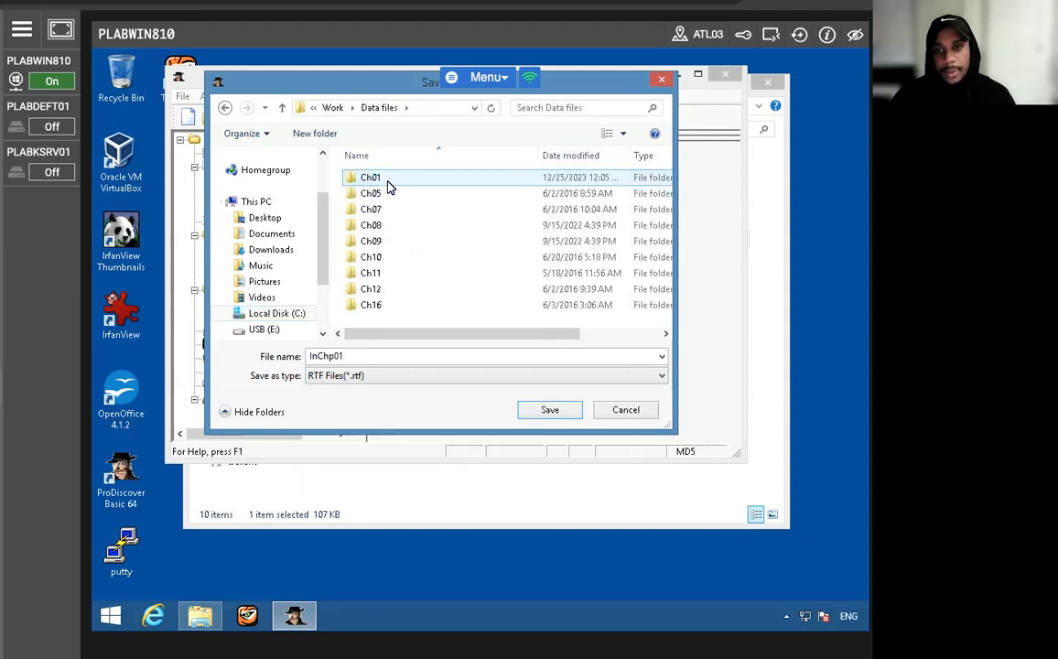
{"action": "double_click", "coordinate": [387, 181]}
{"action": "left_click", "coordinate": [542, 413]}
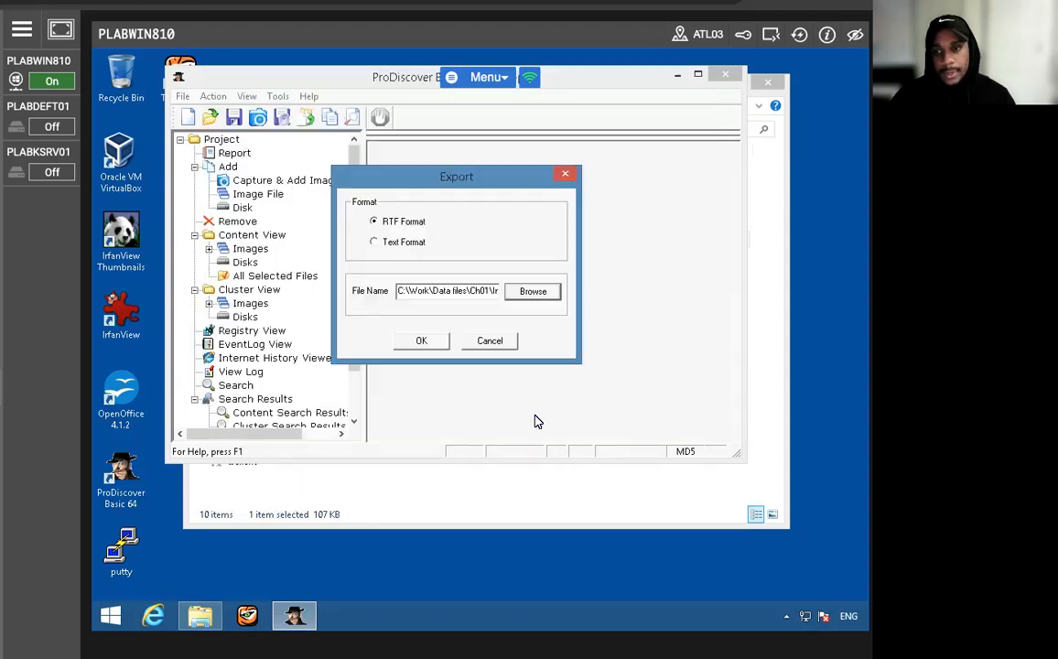
{"action": "left_click", "coordinate": [418, 341]}
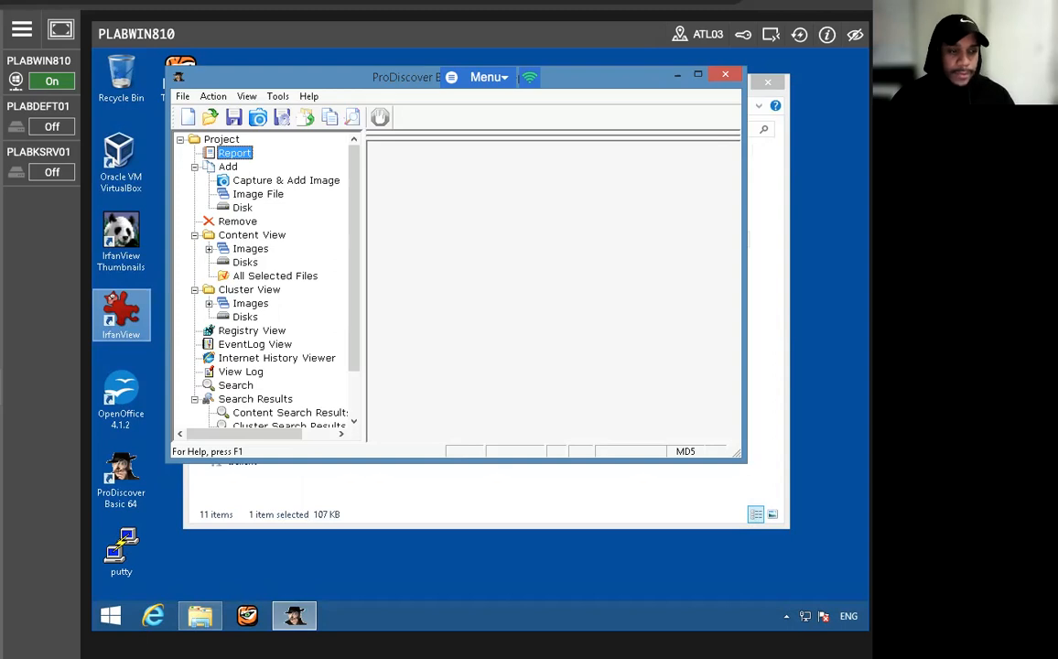
- Switch to File Explorer, sort the Ch01 folder by date modified, and open the InChp01 RTF file with OpenOffice Writer
{"action": "left_click", "coordinate": [200, 615]}
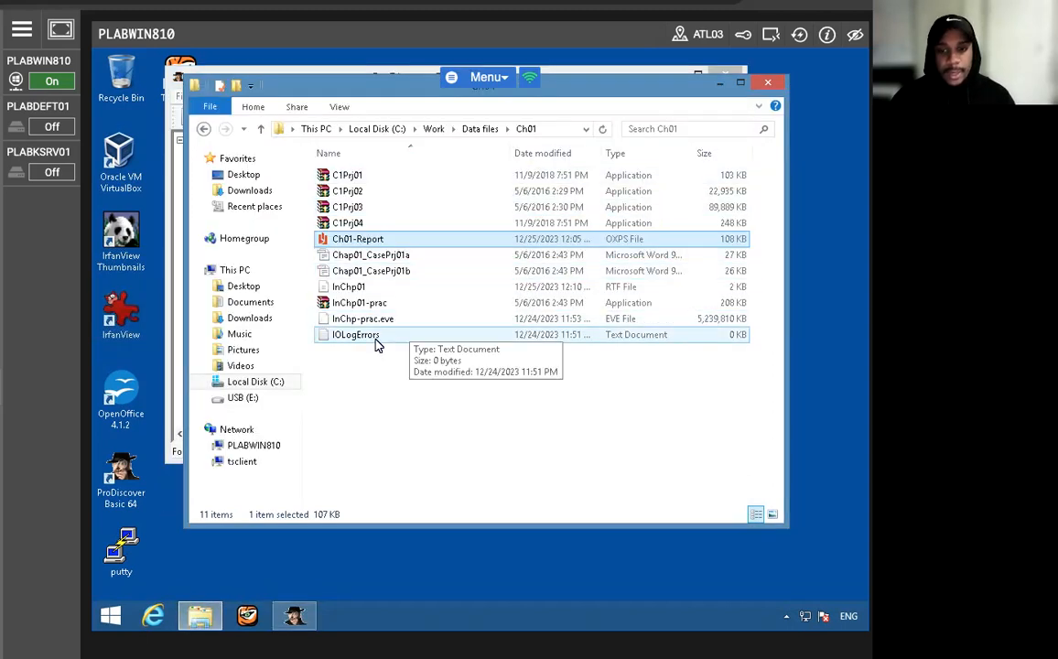
{"action": "left_click", "coordinate": [551, 156]}
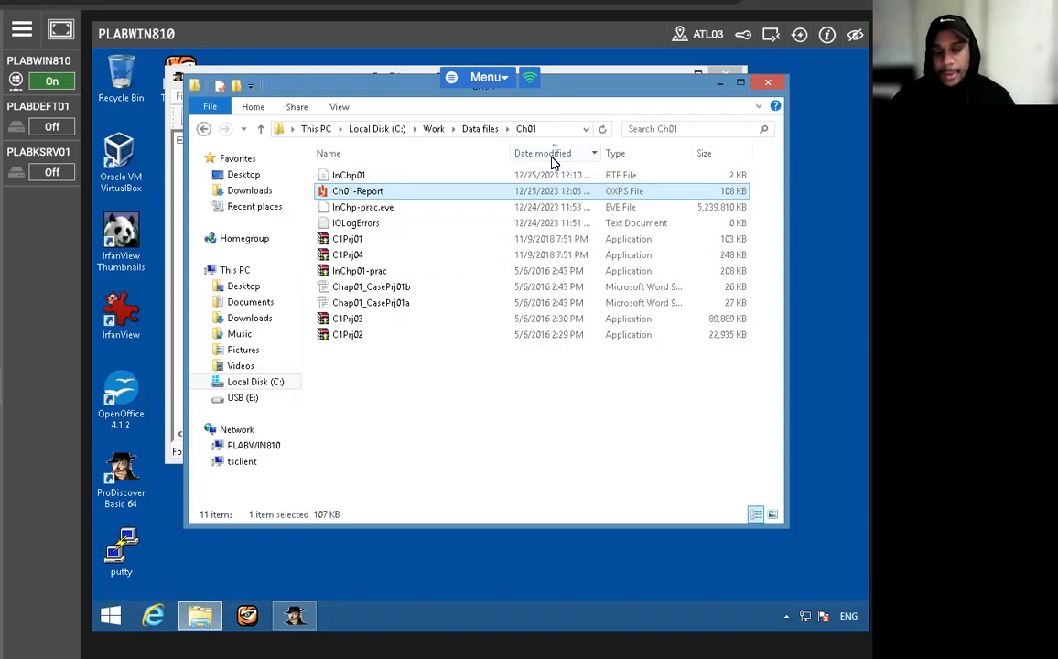
{"action": "left_click", "coordinate": [552, 158]}
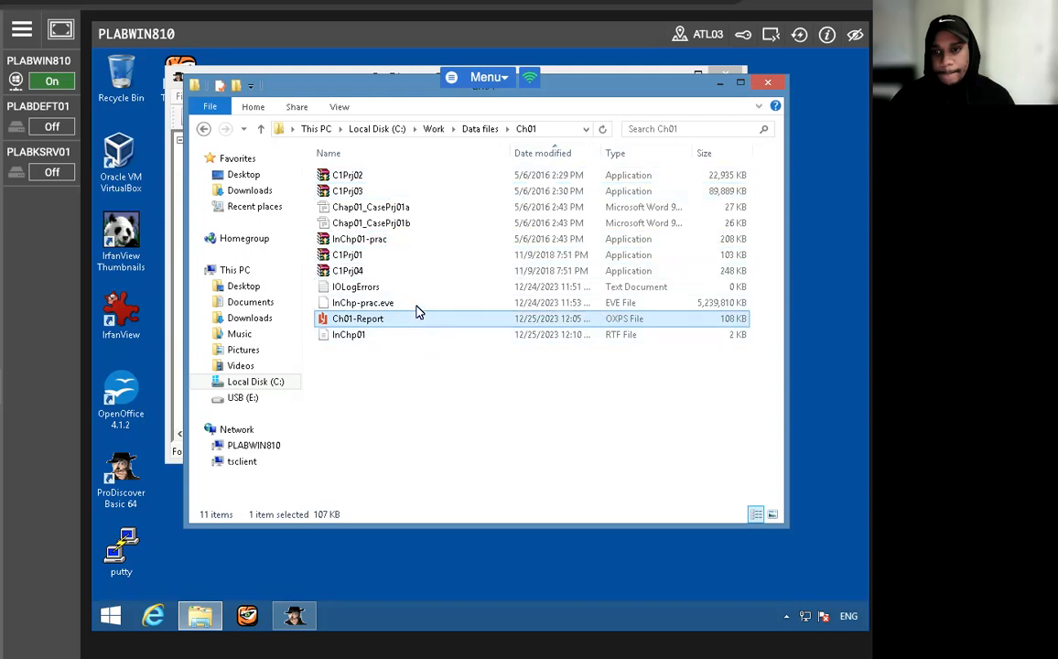
{"action": "left_click", "coordinate": [407, 335]}
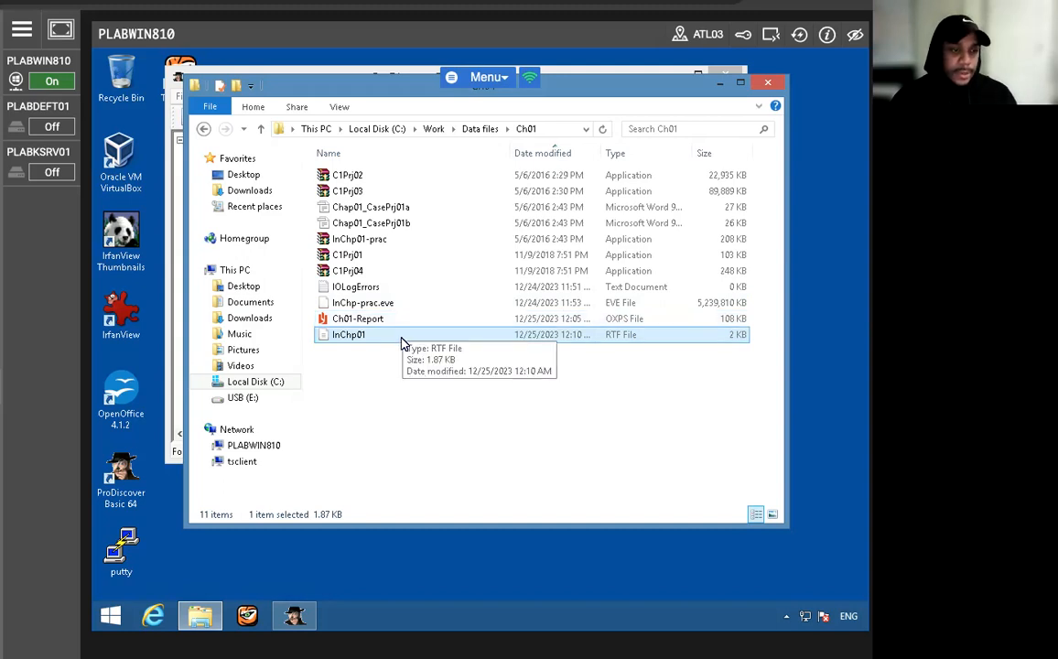
{"action": "double_click", "coordinate": [402, 335]}
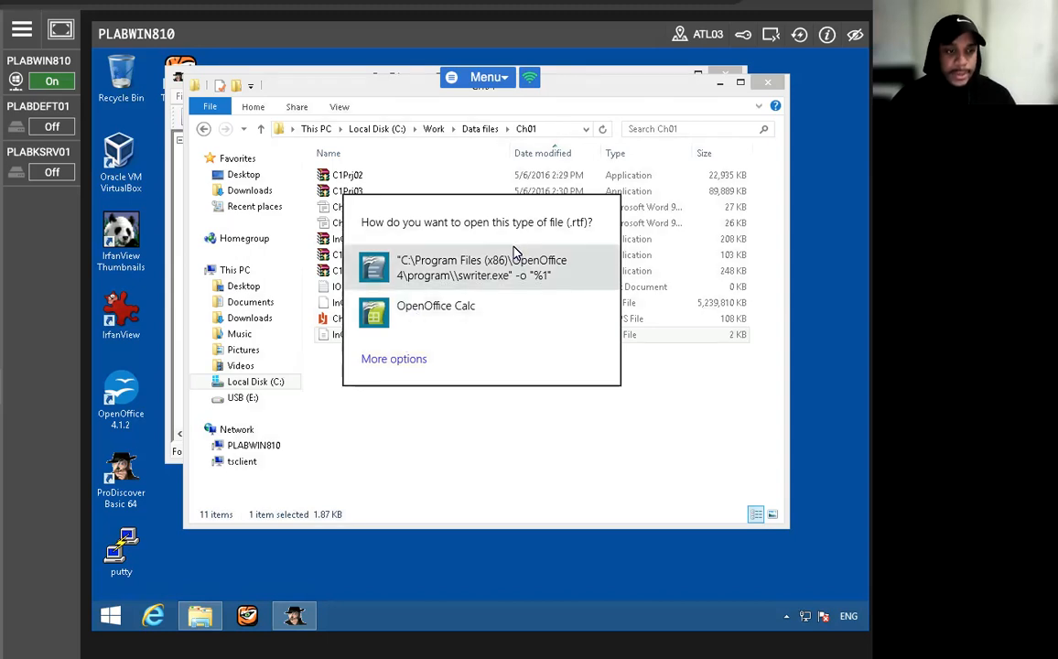
{"action": "left_click", "coordinate": [486, 274]}
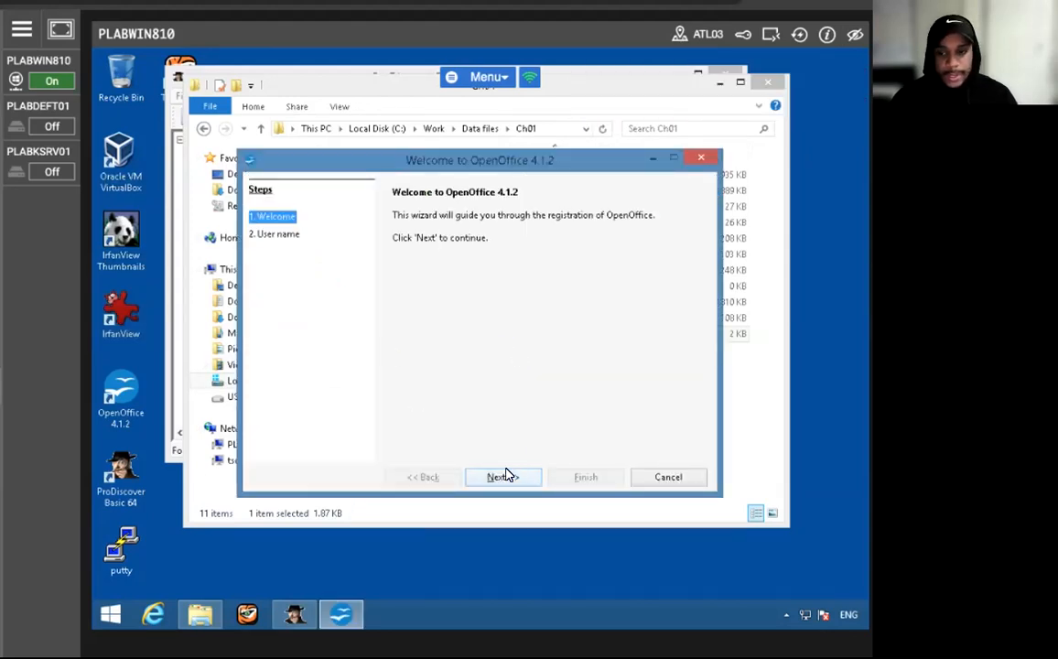
- Complete the OpenOffice welcome wizard with the user's forename, surname and initials
{"action": "left_click", "coordinate": [503, 475]}
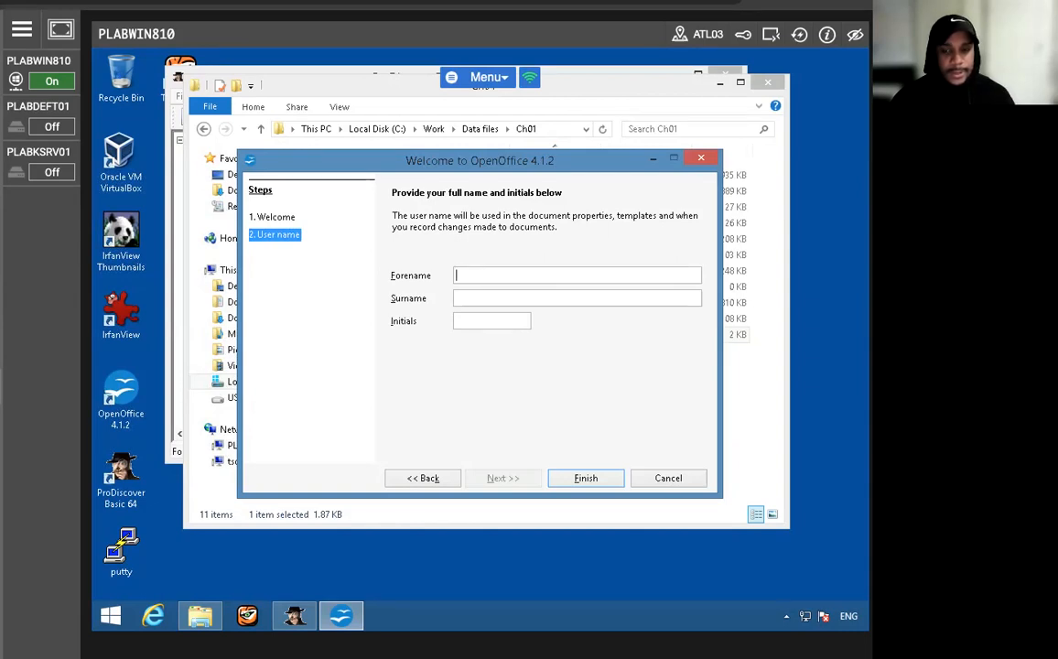
{"action": "type", "text": "Maurice"}
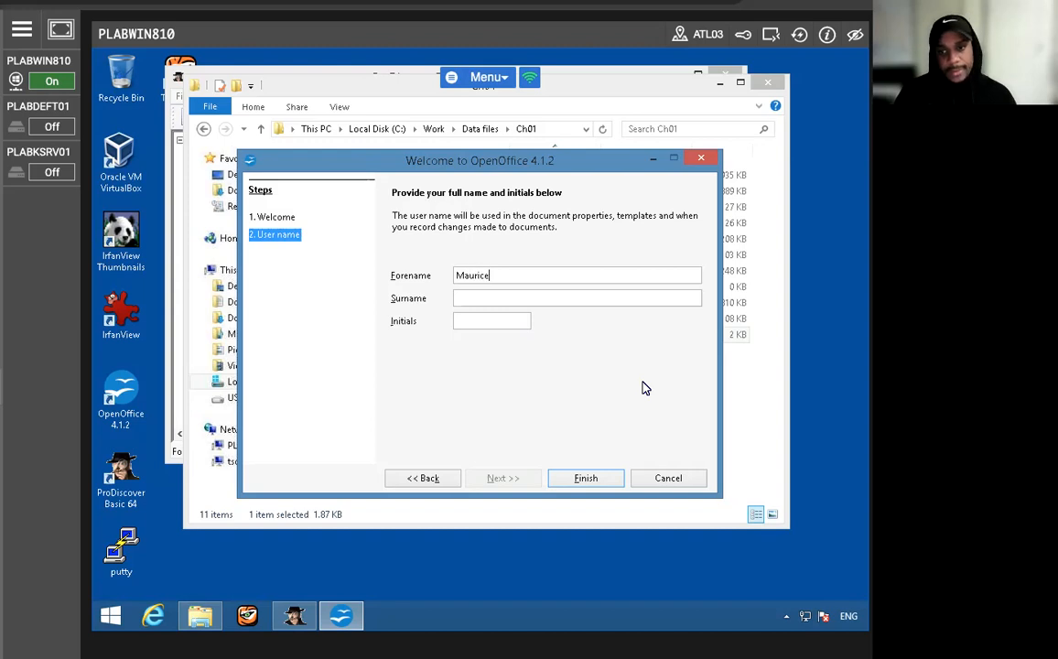
{"action": "key", "text": "Tab"}
{"action": "type", "text": "Gardner"}
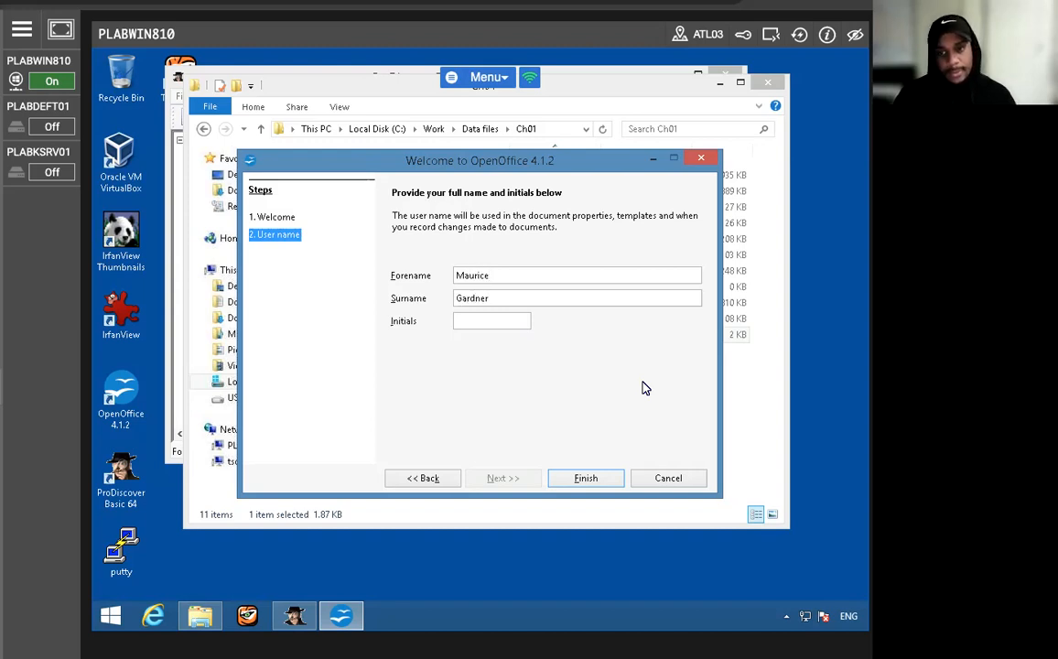
{"action": "key", "text": "Tab"}
{"action": "type", "text": "MG"}
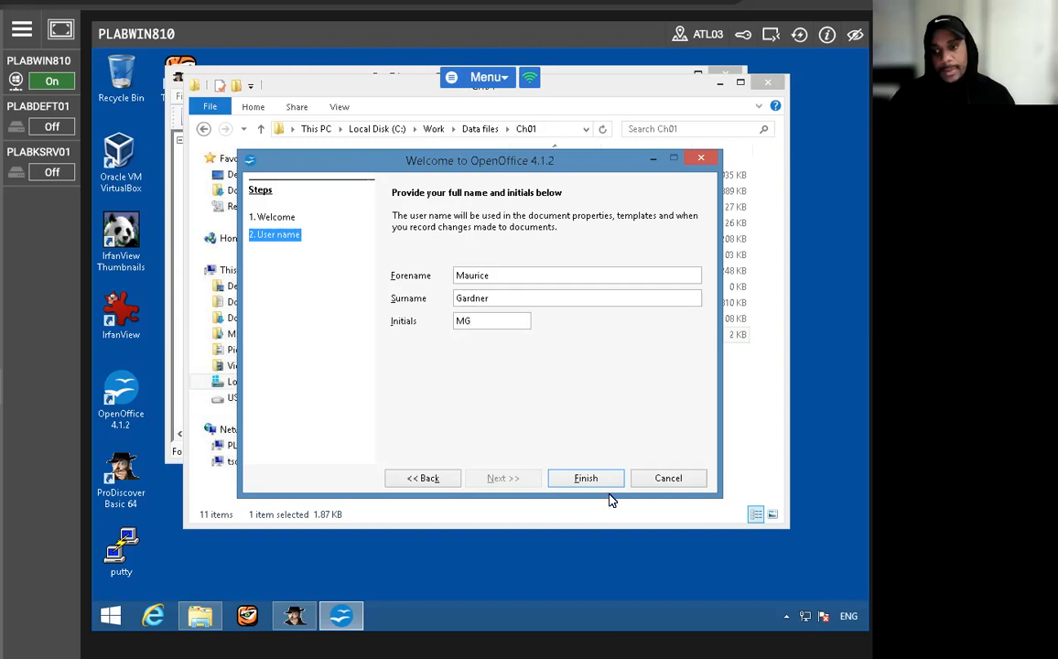
{"action": "left_click", "coordinate": [597, 485]}
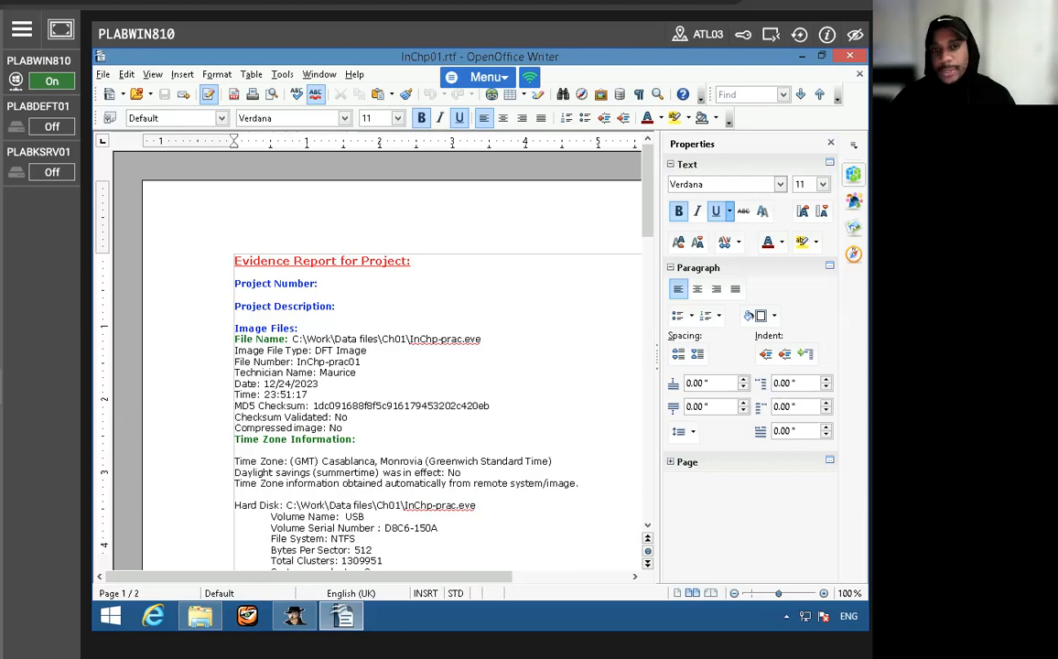
- Read through the exported evidence report, from the hard disk details to the closing line on page 2
{"action": "scroll", "coordinate": [309, 420], "scroll_direction": "down", "scroll_amount": 9}
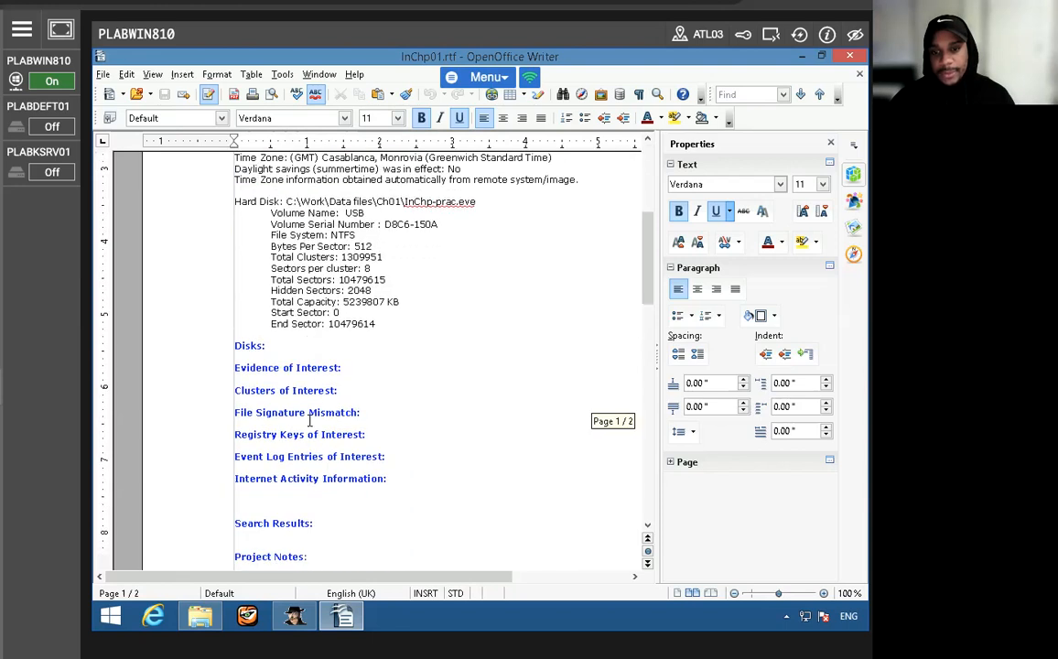
{"action": "scroll", "coordinate": [309, 420], "scroll_direction": "down", "scroll_amount": 3}
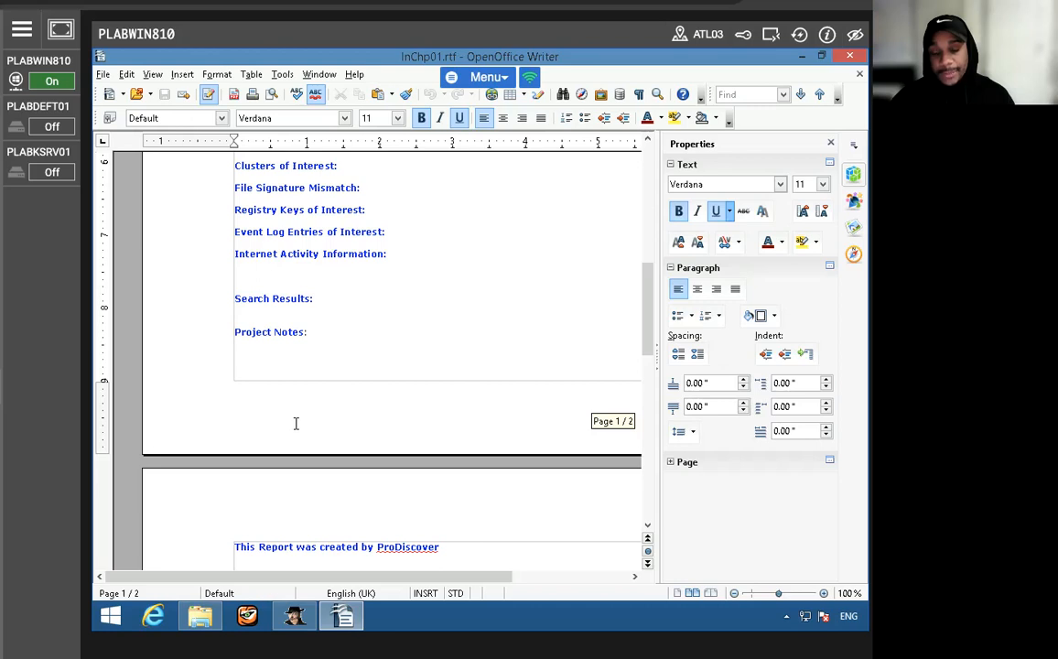
{"action": "scroll", "coordinate": [297, 421], "scroll_direction": "down", "scroll_amount": 5}
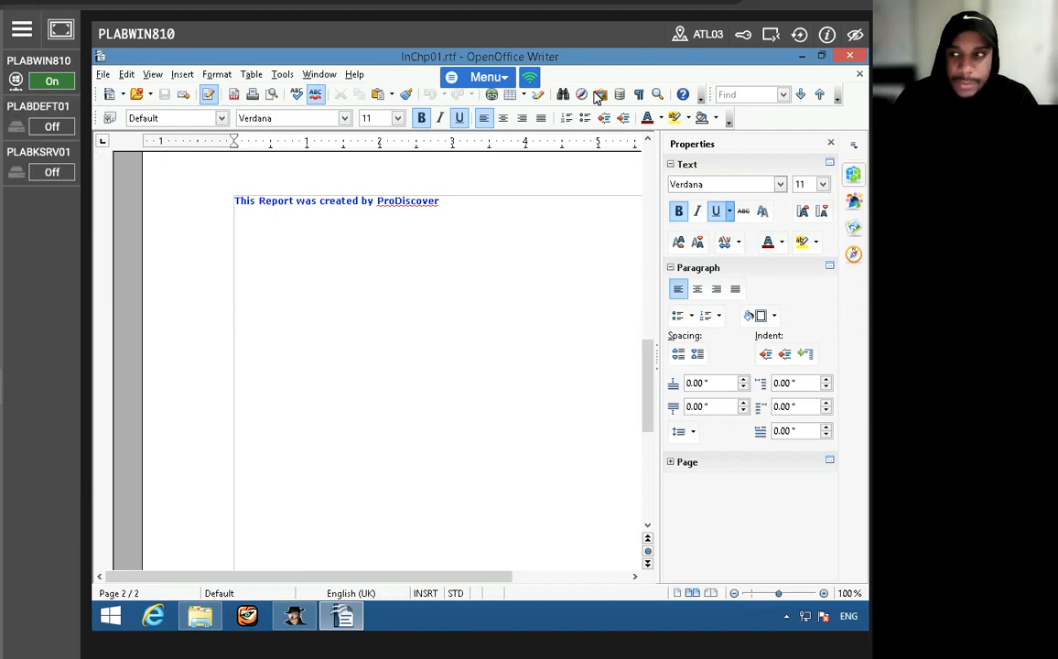
- Close the report document, OpenOffice, the Ch01 folder window and ProDiscover
{"action": "left_click", "coordinate": [859, 74]}
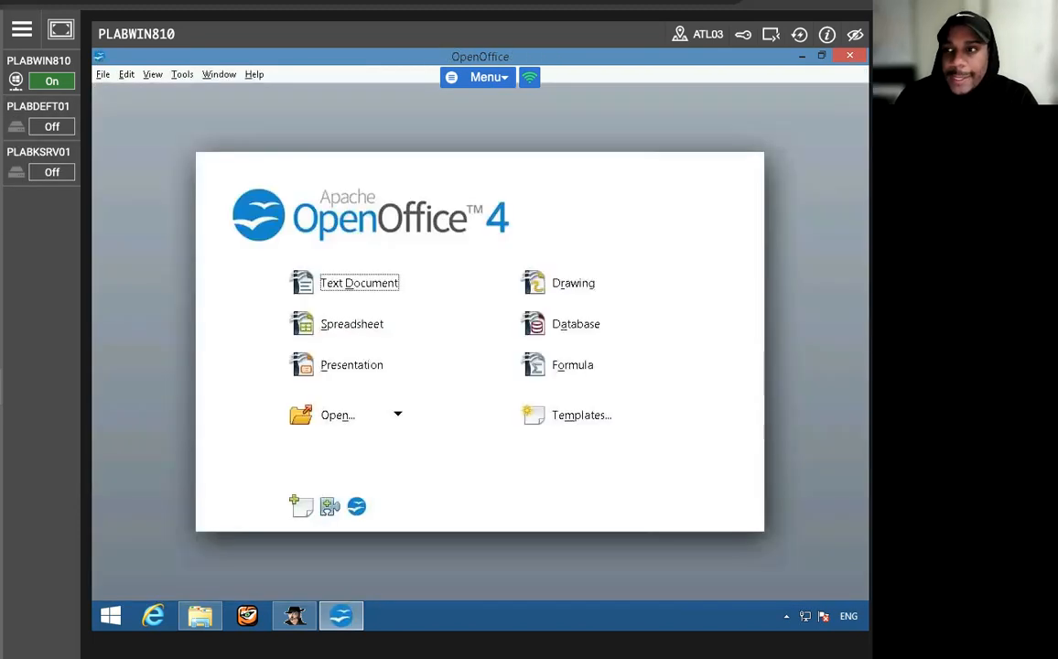
{"action": "left_click", "coordinate": [850, 56]}
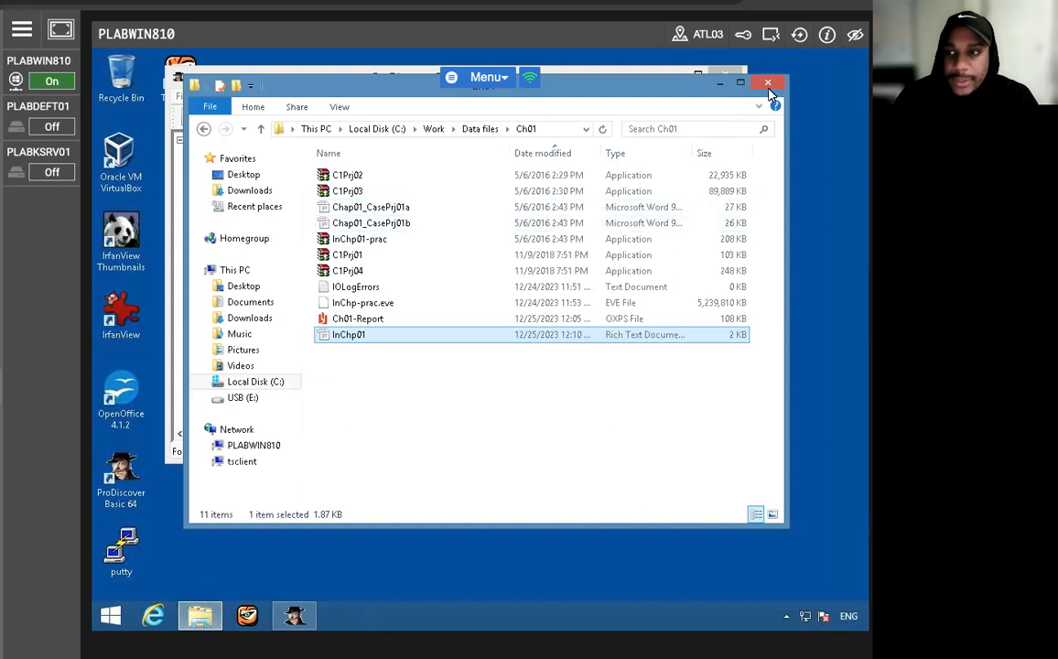
{"action": "left_click", "coordinate": [767, 85]}
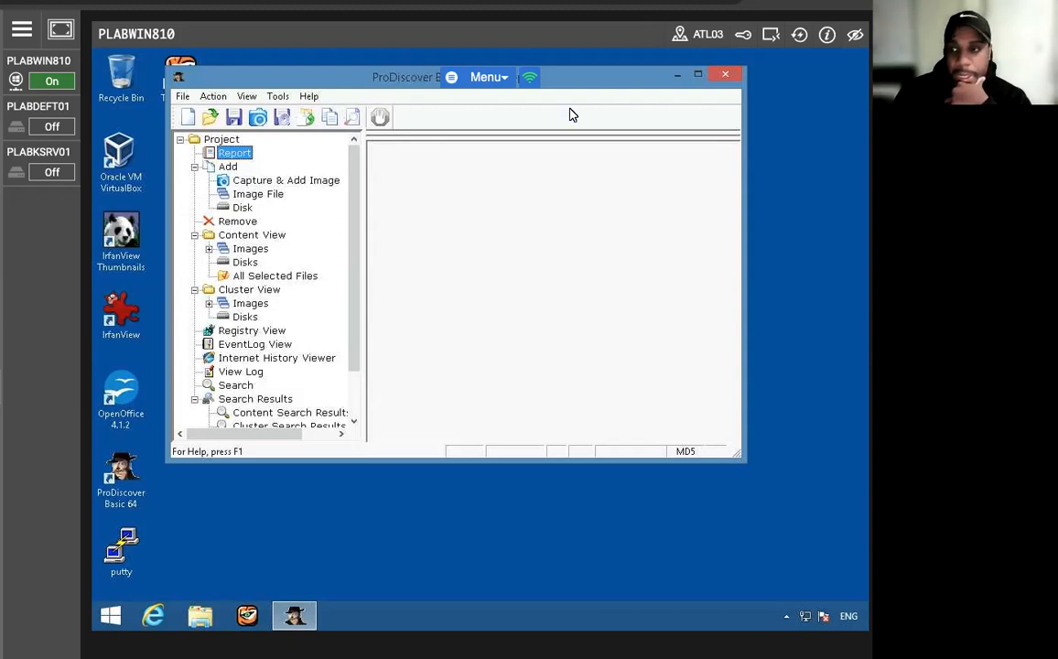
{"action": "left_click", "coordinate": [725, 75]}
{"action": "left_click", "coordinate": [471, 304]}
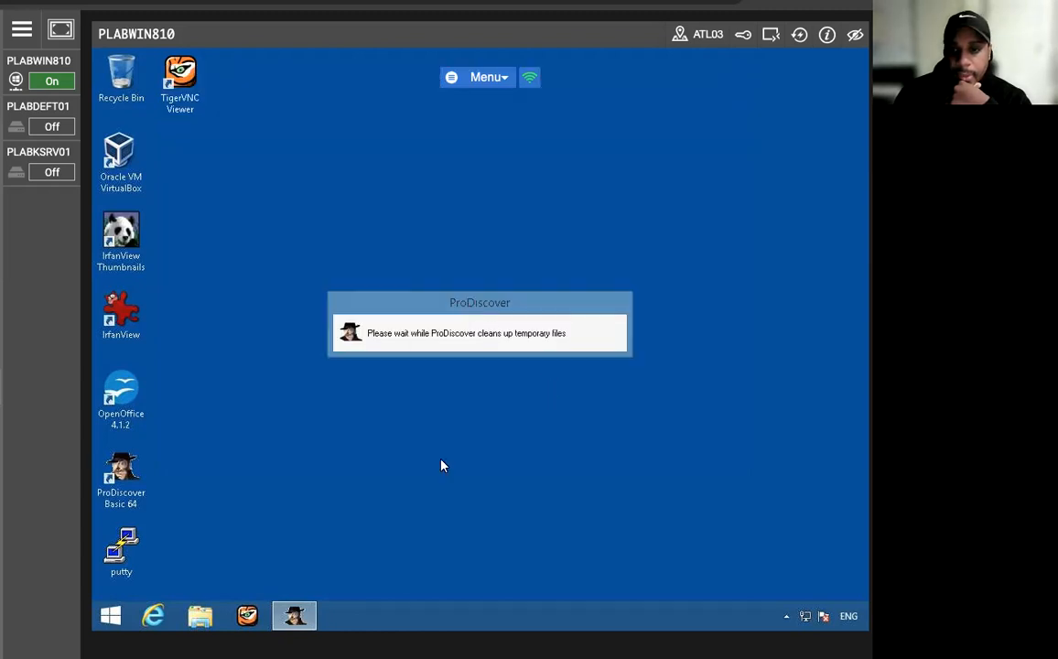
- Relaunch ProDiscover Basic as administrator, allow it to make changes, and dismiss the startup dialog
{"action": "right_click", "coordinate": [126, 469]}
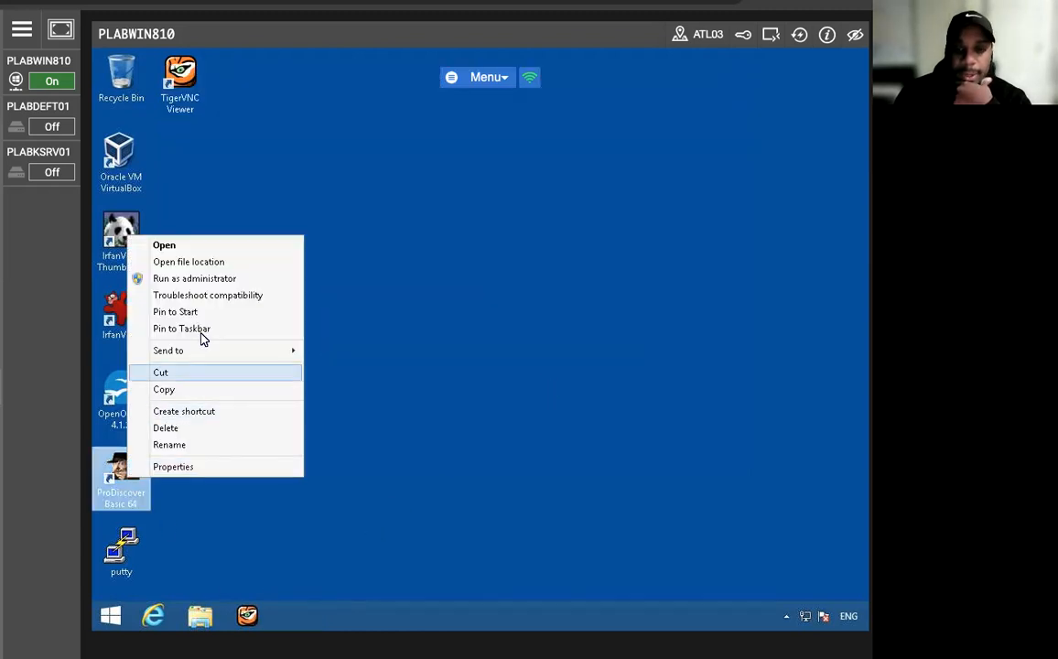
{"action": "left_click", "coordinate": [205, 283]}
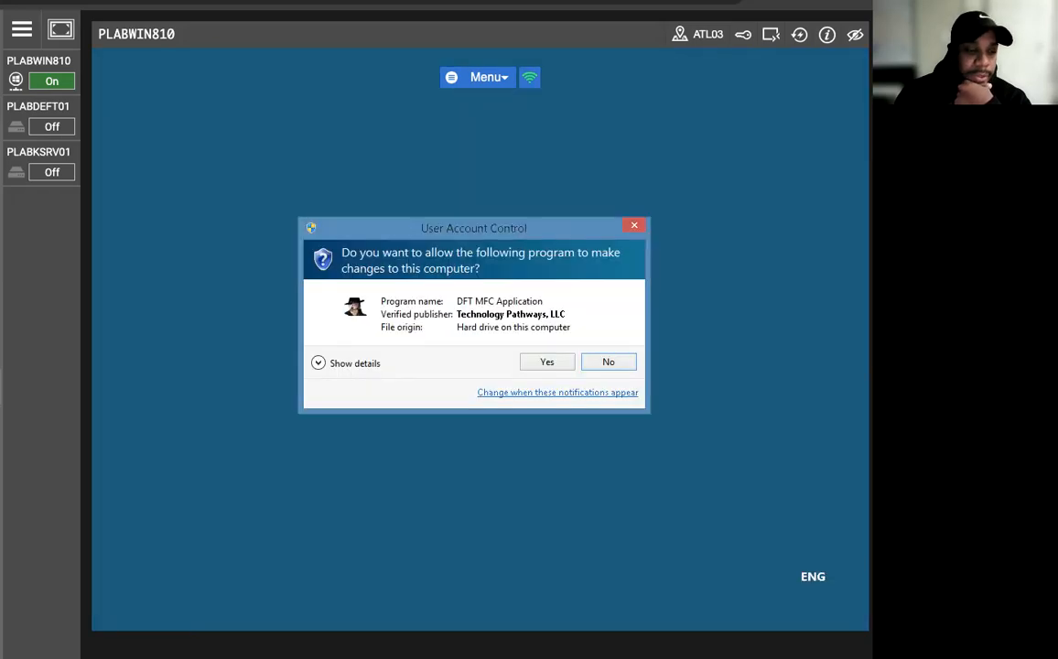
{"action": "left_click", "coordinate": [547, 363]}
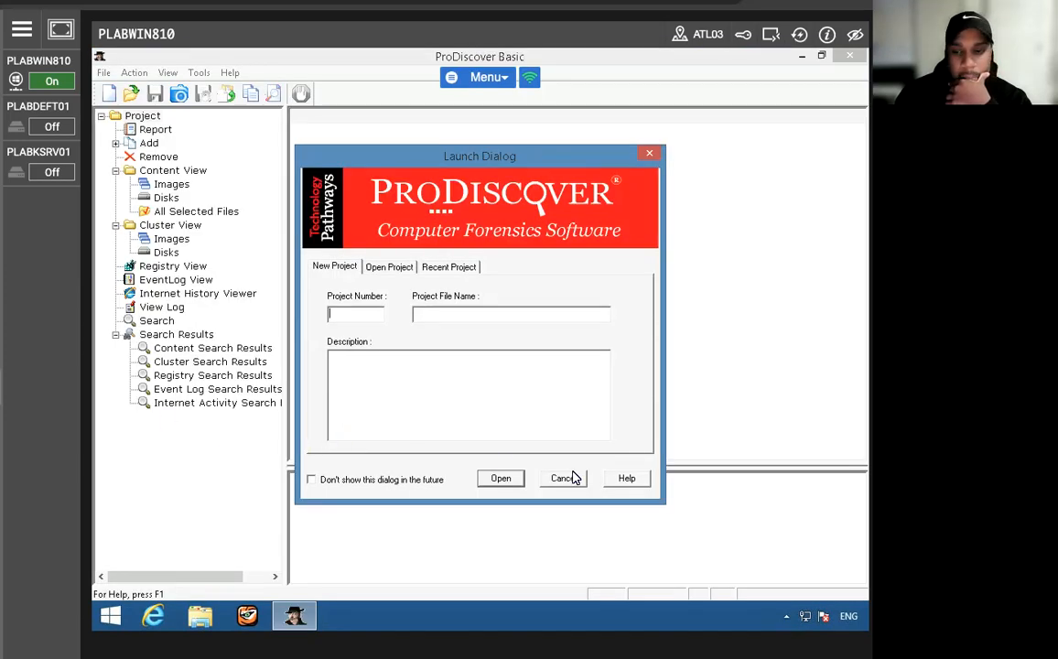
{"action": "left_click", "coordinate": [564, 477]}
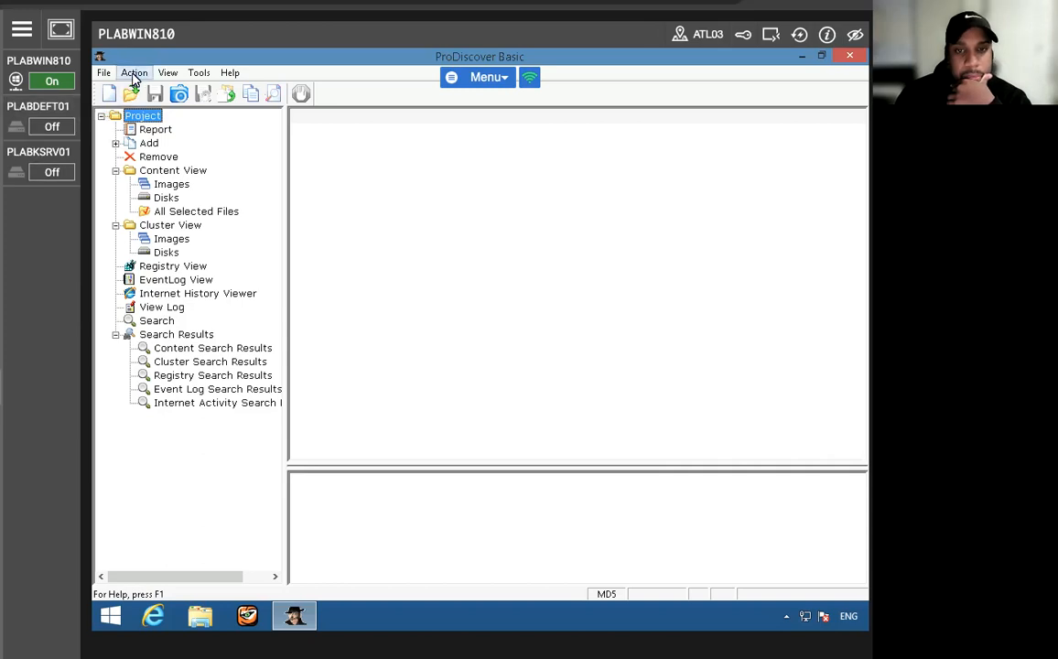
- Start a new project and enter C1Prj02 as its project number
{"action": "left_click", "coordinate": [120, 143]}
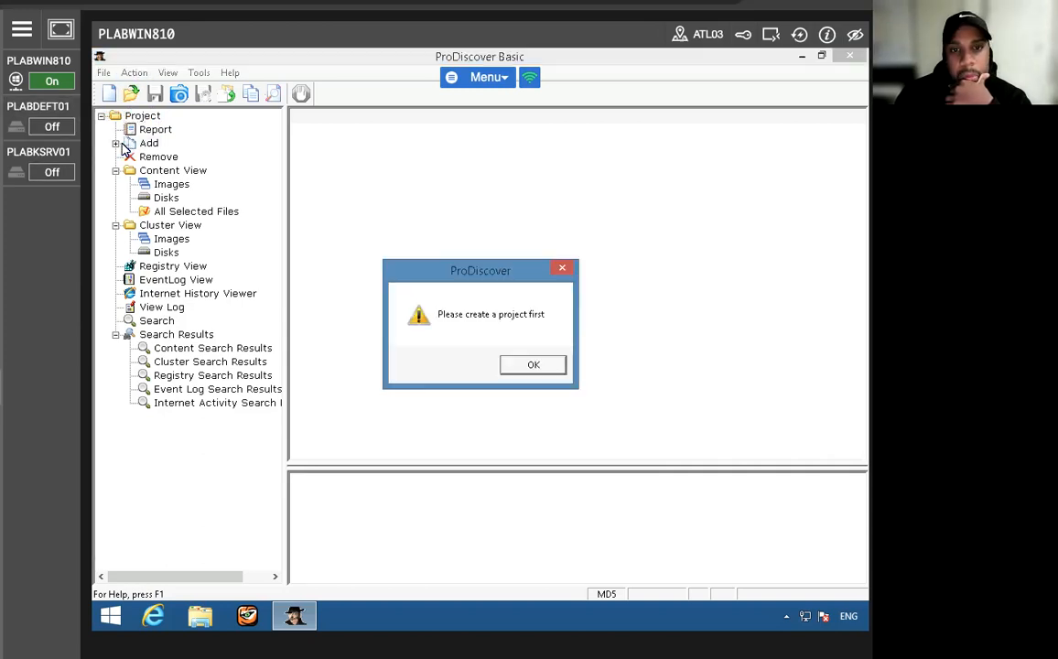
{"action": "left_click", "coordinate": [529, 366]}
{"action": "left_click", "coordinate": [105, 75]}
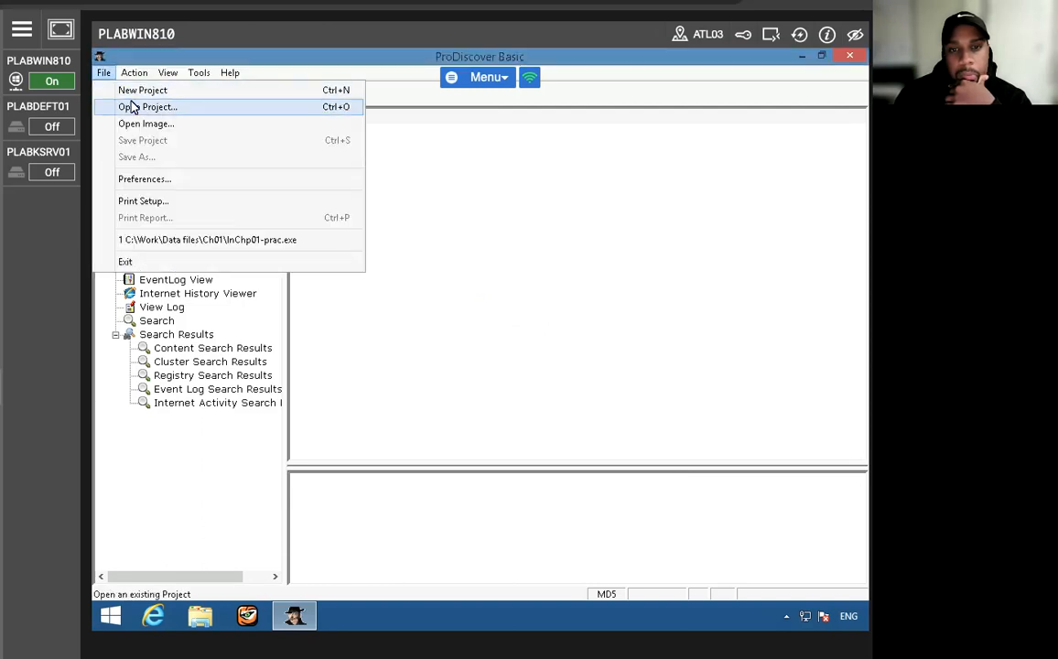
{"action": "left_click", "coordinate": [134, 91]}
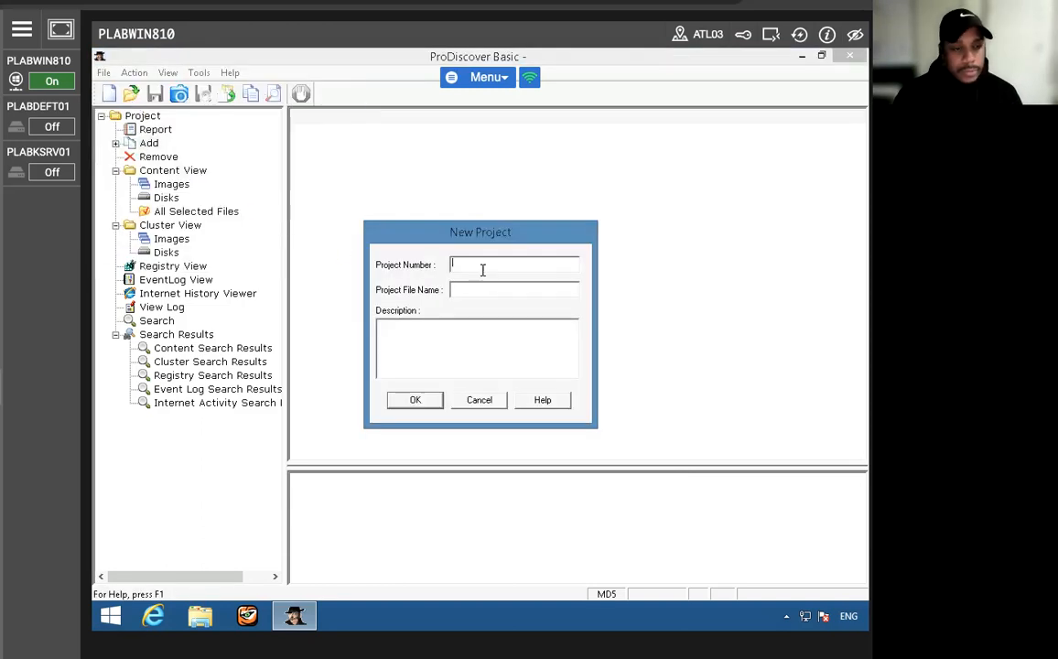
{"action": "type", "text": "C1"}
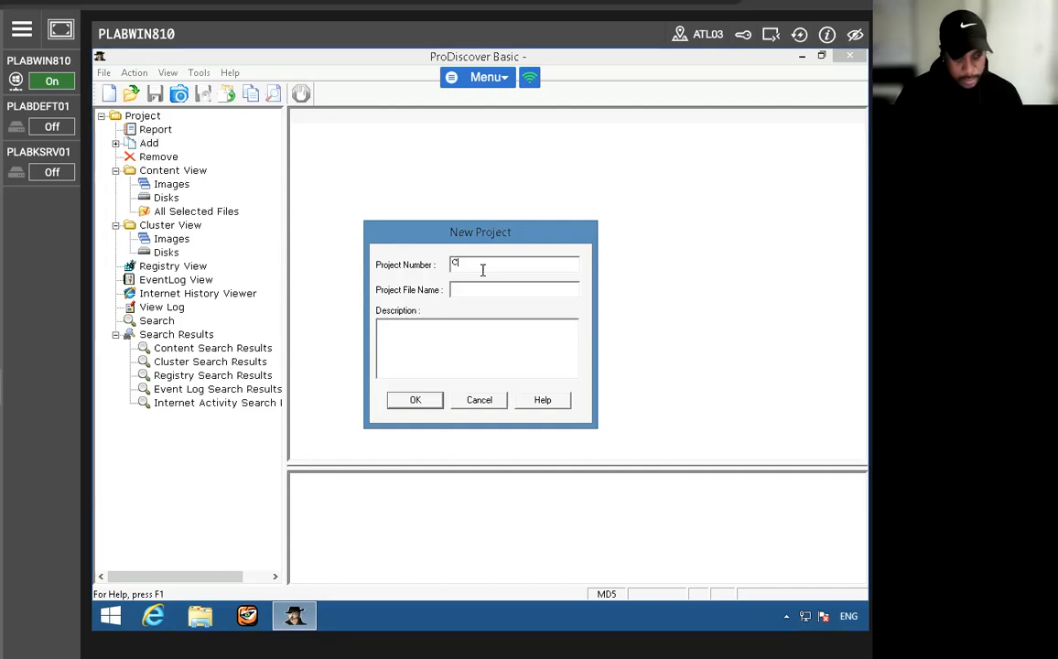
{"action": "type", "text": "Prj"}
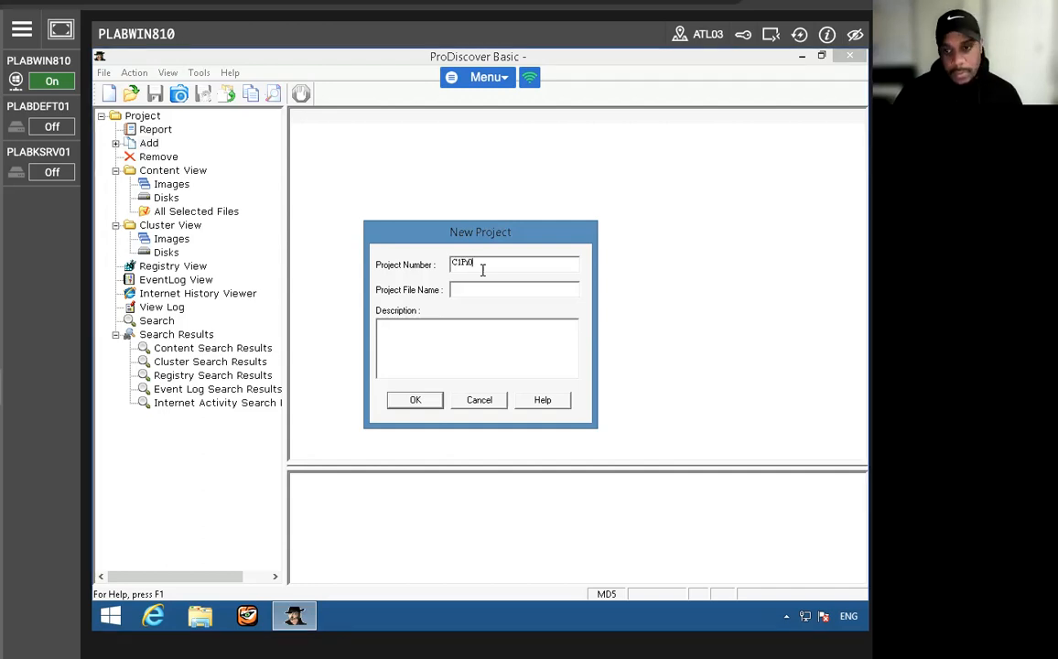
{"action": "type", "text": "02"}
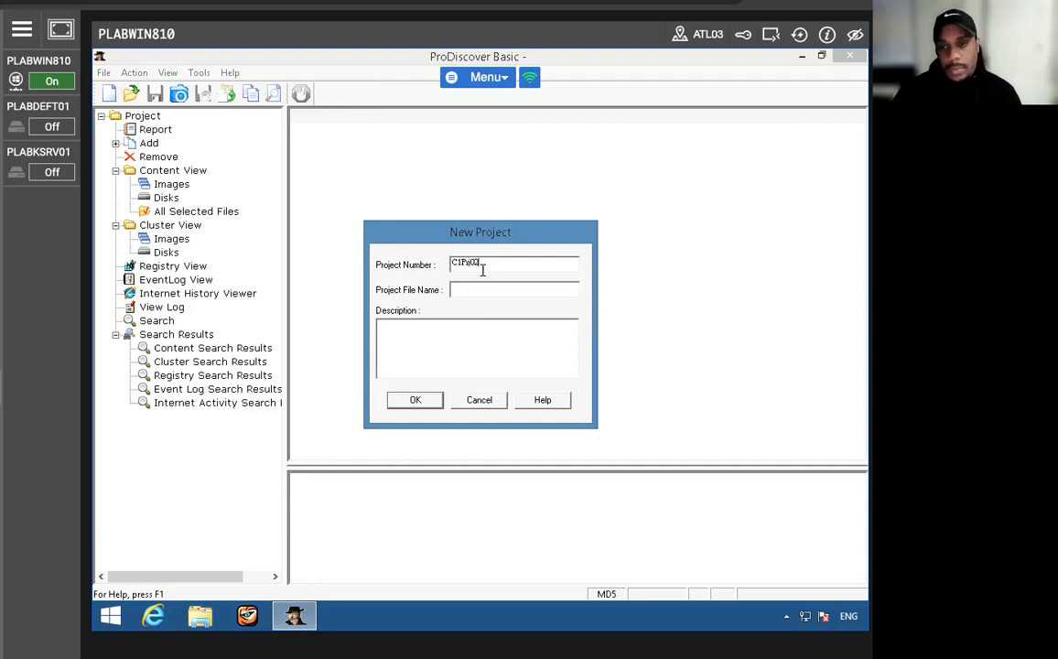
- Copy the project number C1Prj02 into the project file name and create the project
{"action": "double_click", "coordinate": [469, 265]}
{"action": "right_click", "coordinate": [473, 268]}
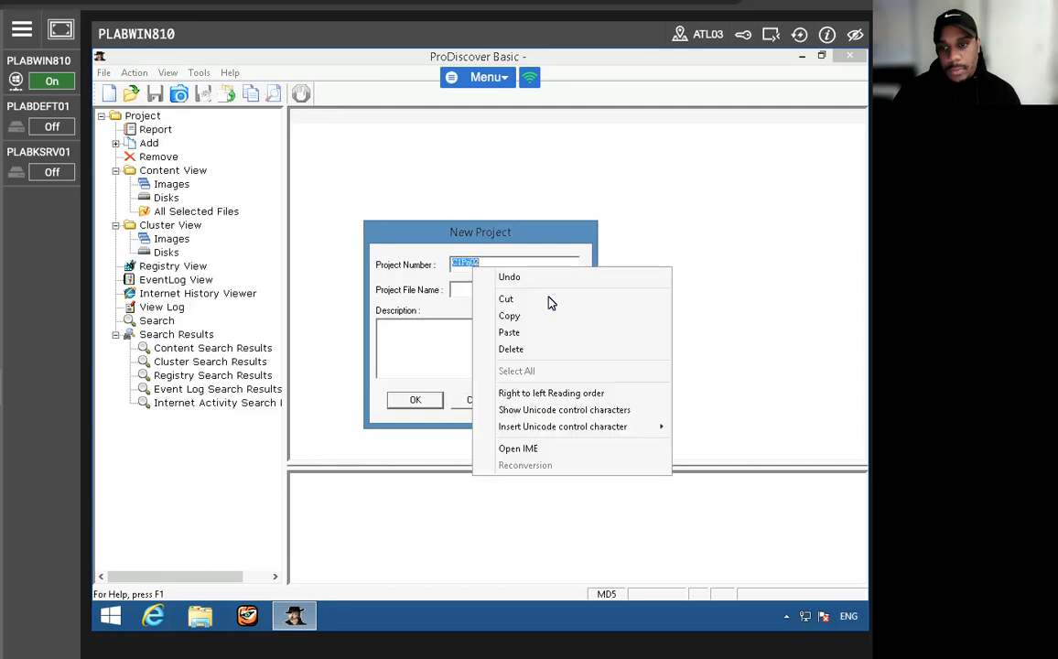
{"action": "left_click", "coordinate": [517, 315]}
{"action": "left_click", "coordinate": [465, 289]}
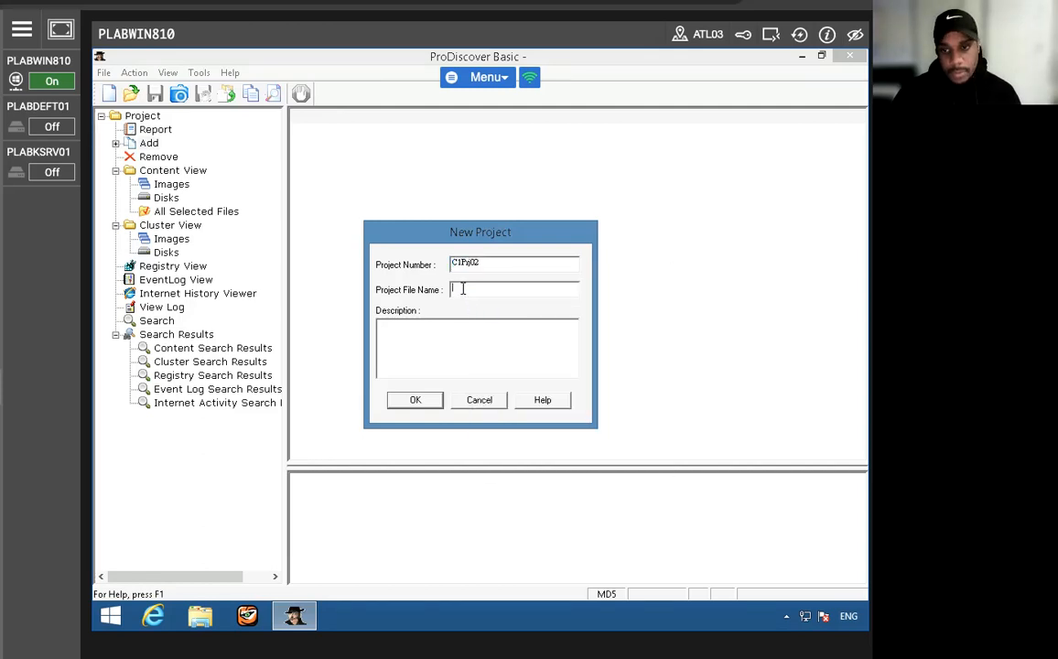
{"action": "double_click", "coordinate": [465, 265]}
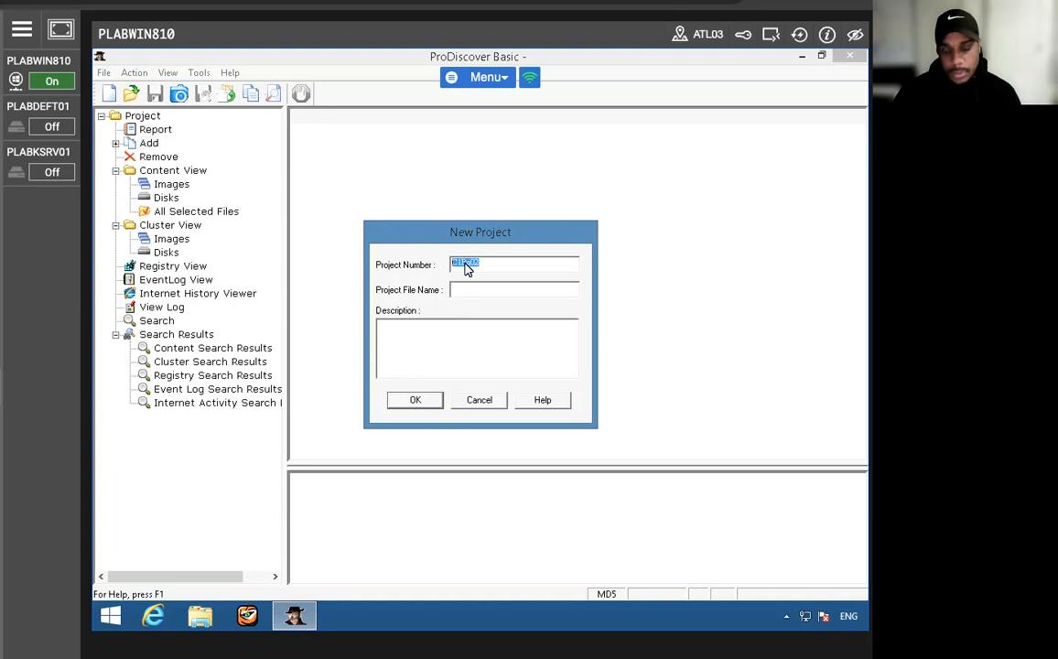
{"action": "right_click", "coordinate": [465, 265]}
{"action": "left_click", "coordinate": [500, 309]}
{"action": "left_click", "coordinate": [474, 289]}
{"action": "right_click", "coordinate": [473, 290]}
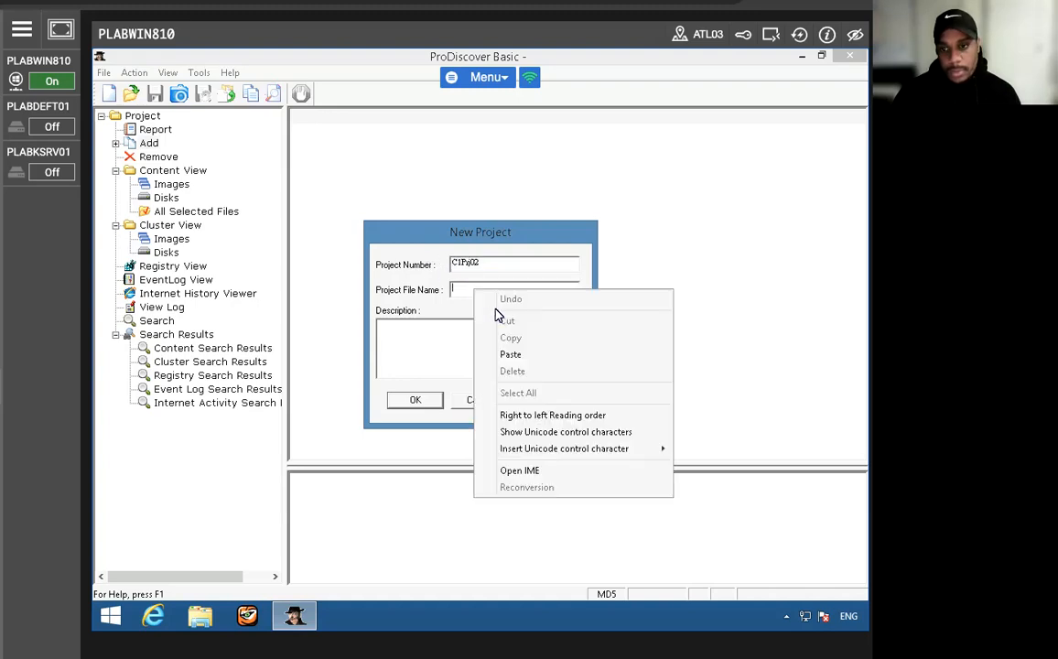
{"action": "left_click", "coordinate": [510, 354]}
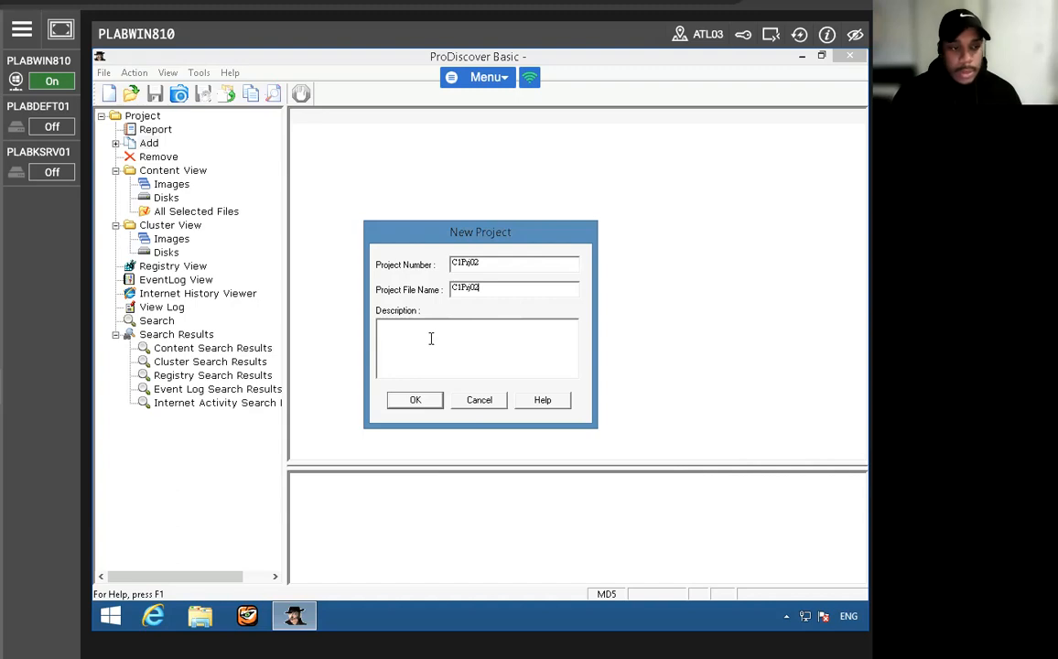
{"action": "left_click", "coordinate": [414, 401]}
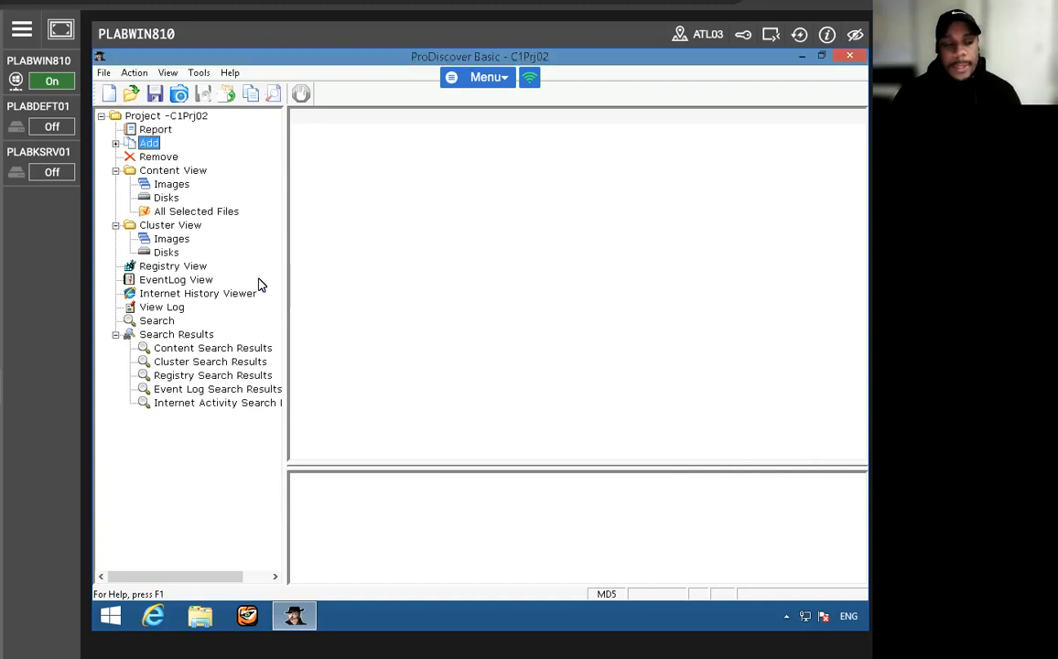
- Start adding an image file to the project and browse to Local Disk (C:)
{"action": "left_click", "coordinate": [134, 74]}
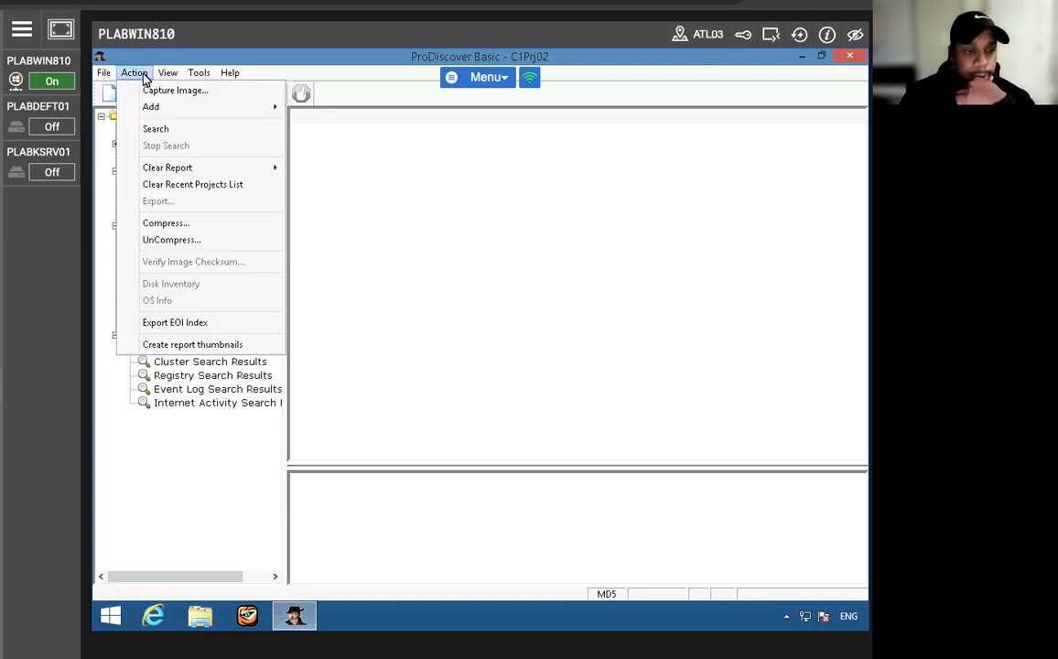
{"action": "mouse_move", "coordinate": [167, 113]}
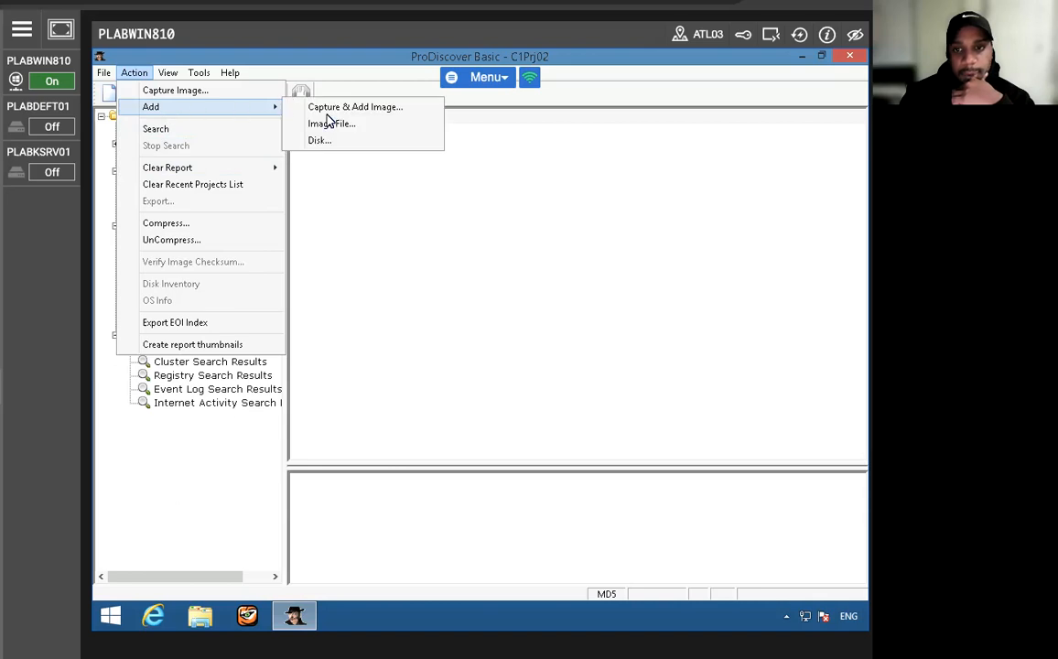
{"action": "left_click", "coordinate": [342, 127]}
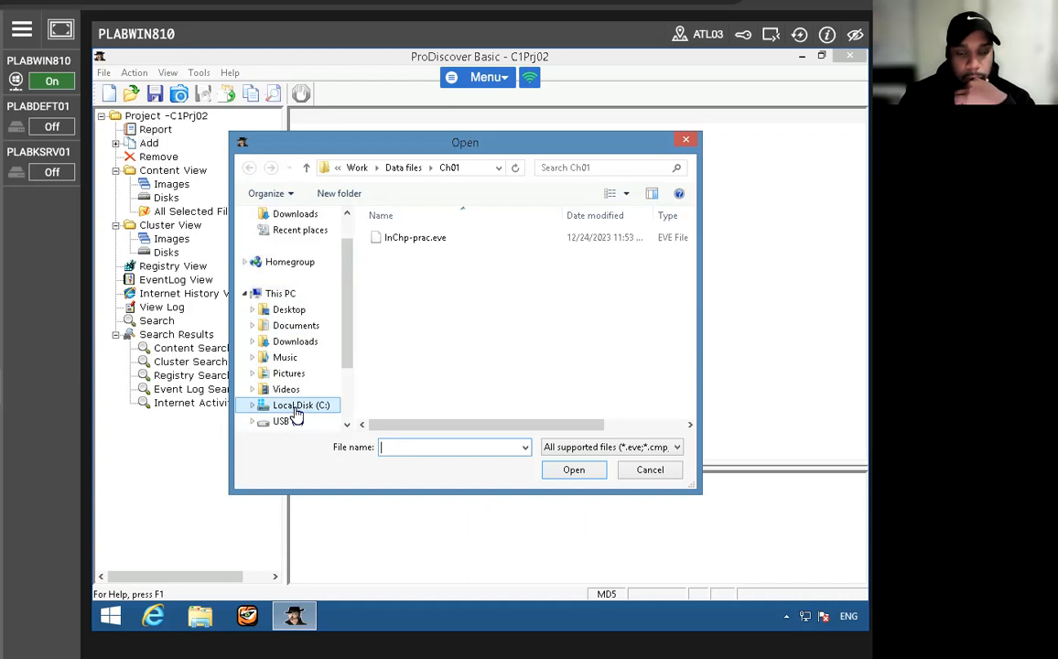
{"action": "left_click", "coordinate": [282, 296]}
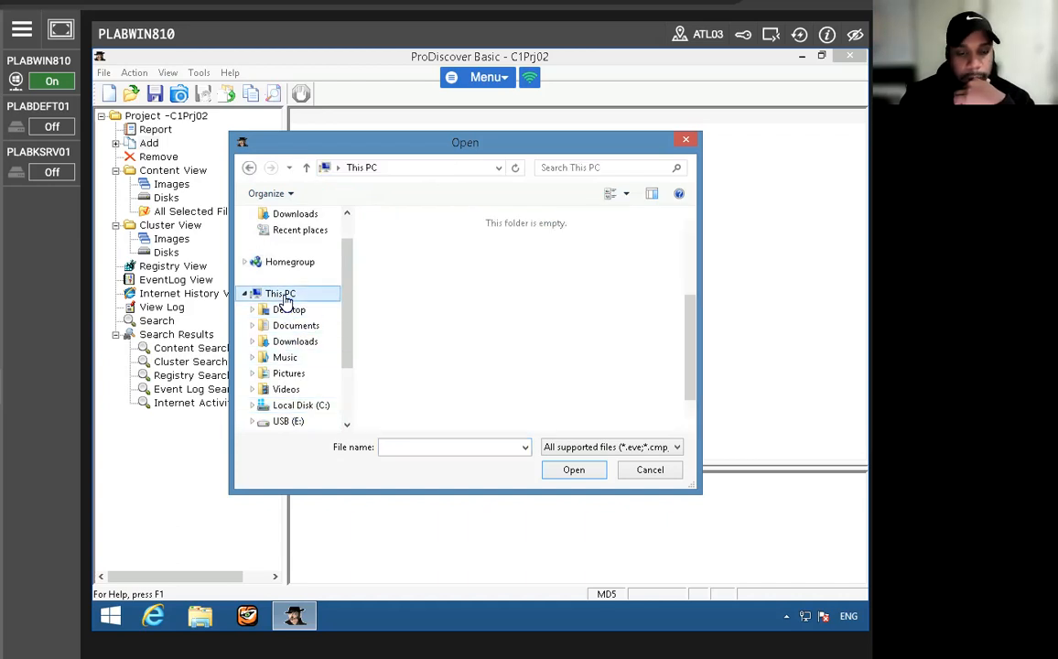
{"action": "scroll", "coordinate": [433, 345], "scroll_direction": "down", "scroll_amount": 3}
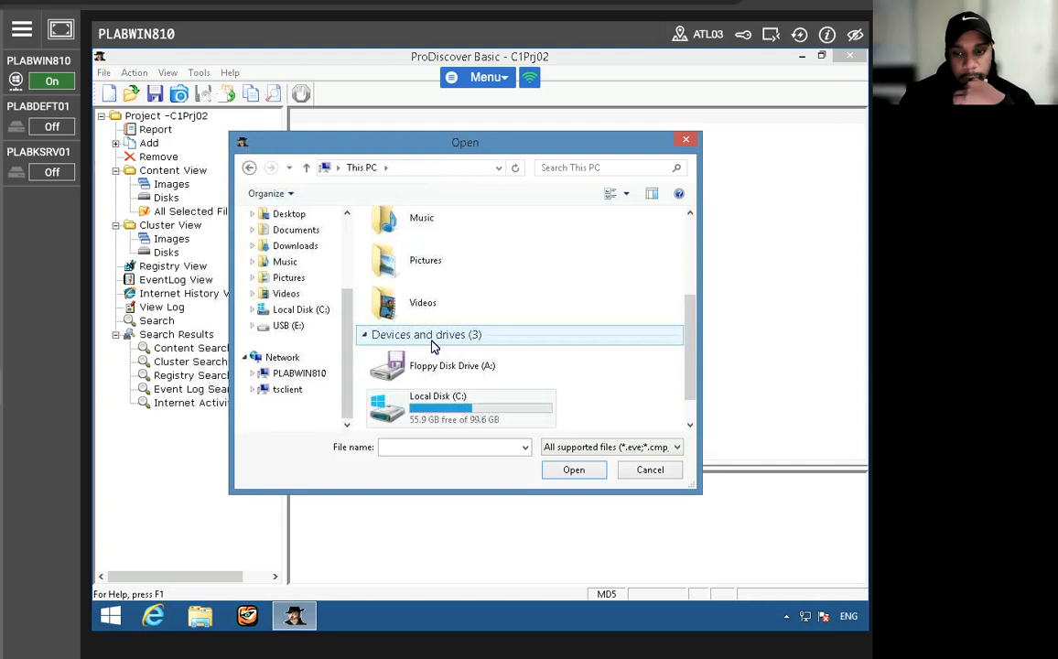
{"action": "left_click", "coordinate": [291, 312]}
{"action": "double_click", "coordinate": [414, 274]}
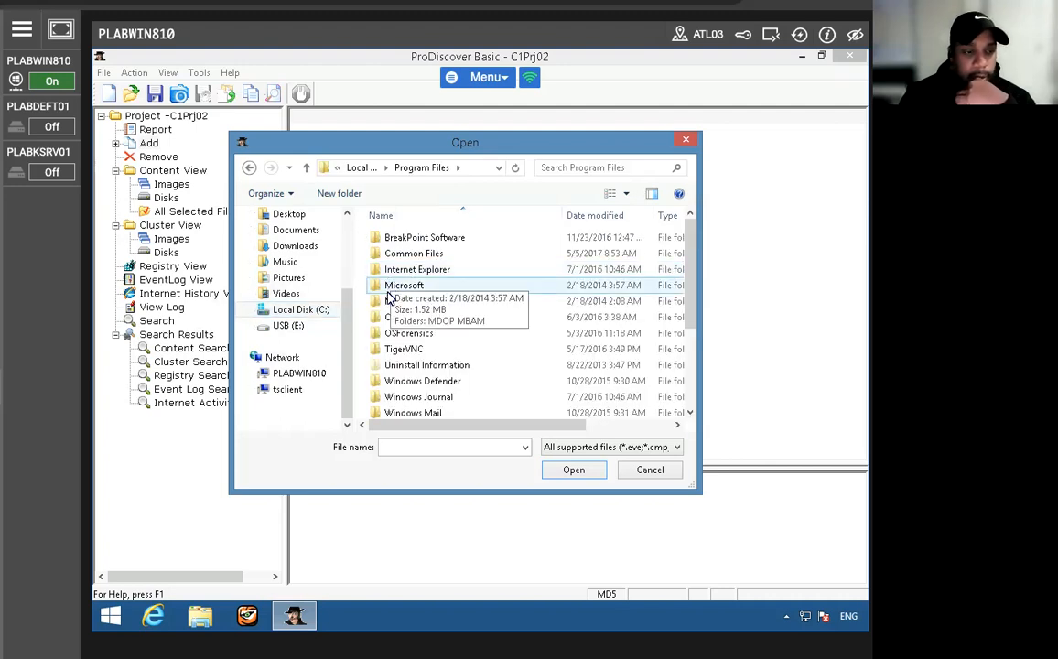
{"action": "scroll", "coordinate": [403, 311], "scroll_direction": "down", "scroll_amount": 3}
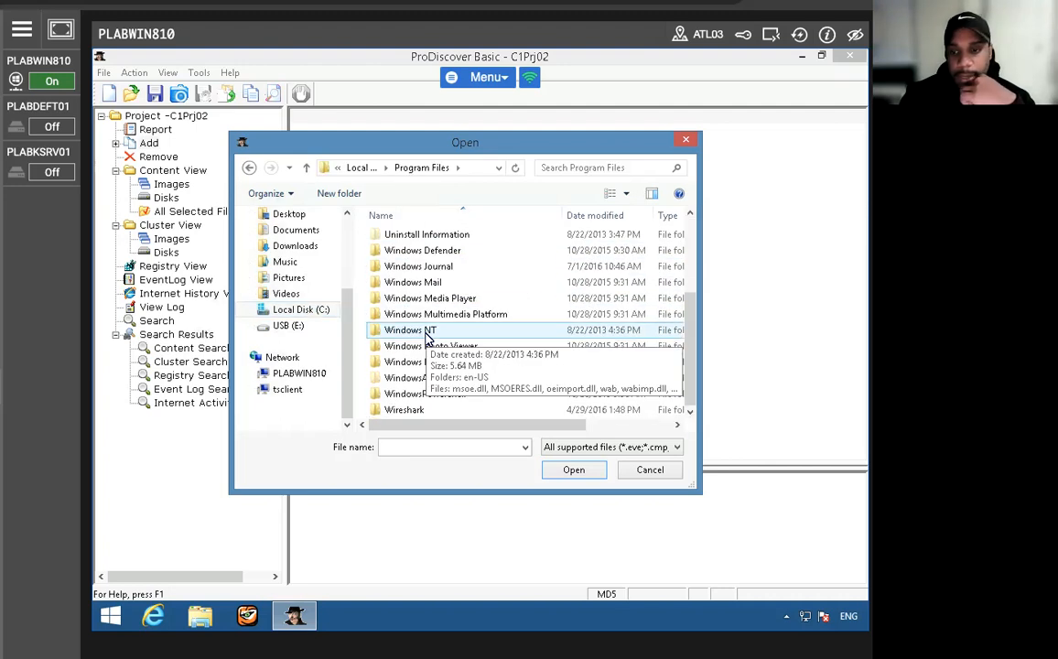
{"action": "scroll", "coordinate": [425, 339], "scroll_direction": "up", "scroll_amount": 2}
{"action": "scroll", "coordinate": [426, 339], "scroll_direction": "up", "scroll_amount": 1}
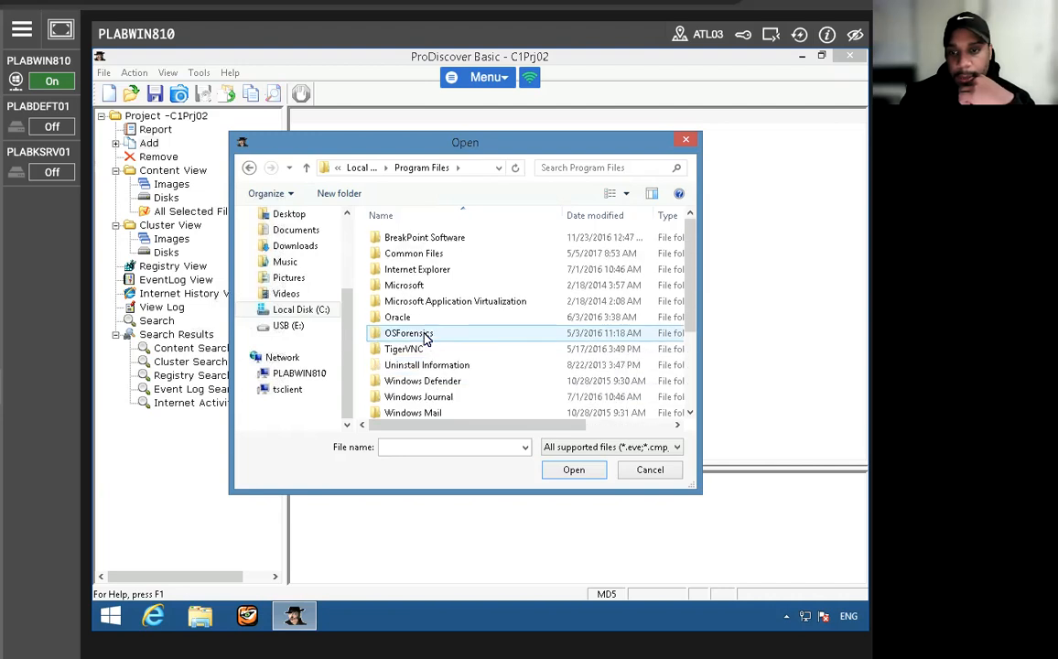
{"action": "scroll", "coordinate": [426, 339], "scroll_direction": "down", "scroll_amount": 3}
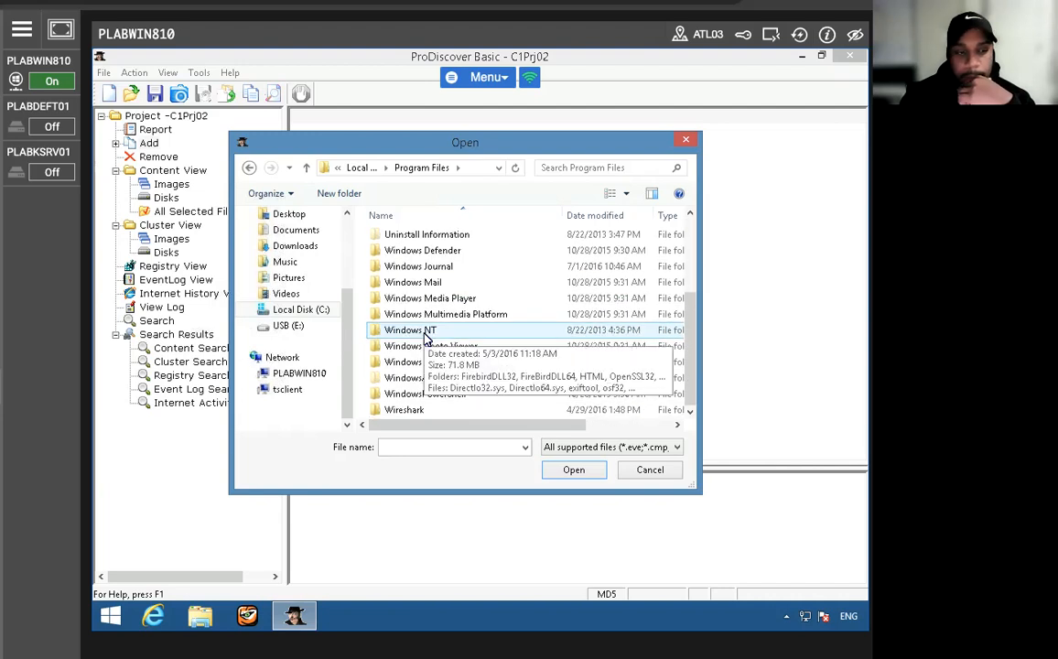
{"action": "left_click", "coordinate": [249, 167]}
- Add FATSearchTestImage.eve from Program Files (x86)\Technology Pathways\ProDiscover\Sample Images to the project
{"action": "double_click", "coordinate": [407, 257]}
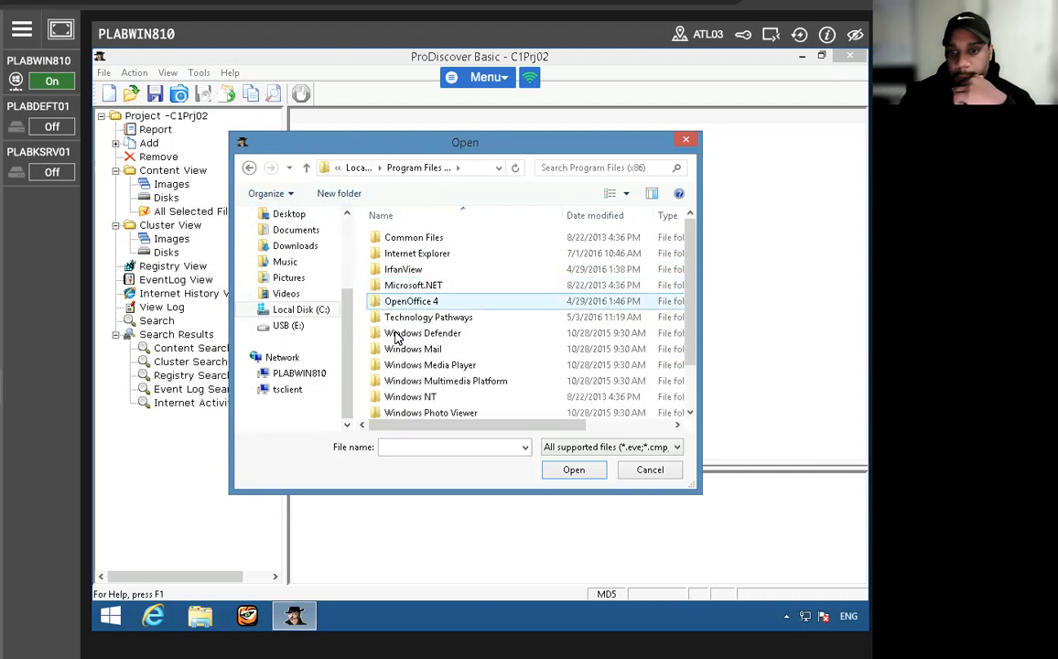
{"action": "double_click", "coordinate": [427, 318]}
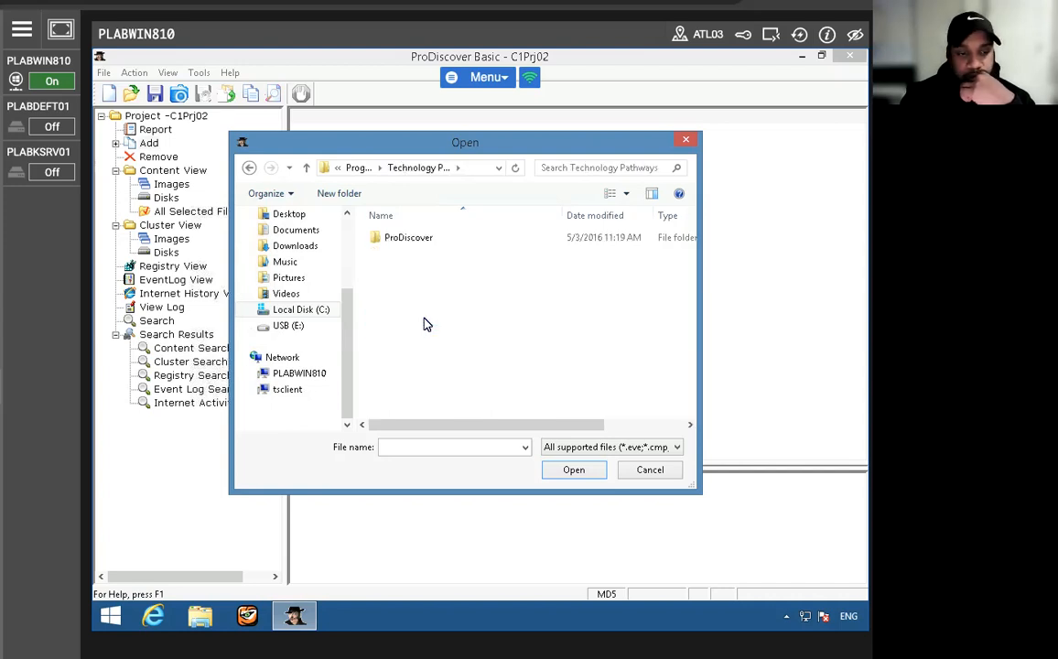
{"action": "double_click", "coordinate": [390, 241]}
{"action": "double_click", "coordinate": [407, 256]}
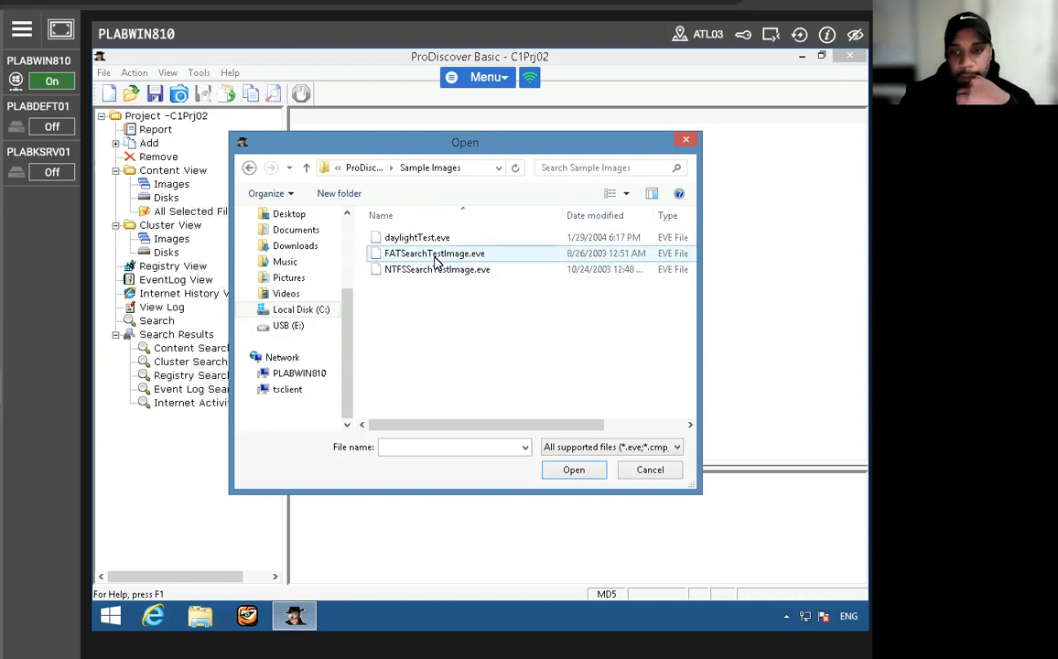
{"action": "double_click", "coordinate": [475, 257]}
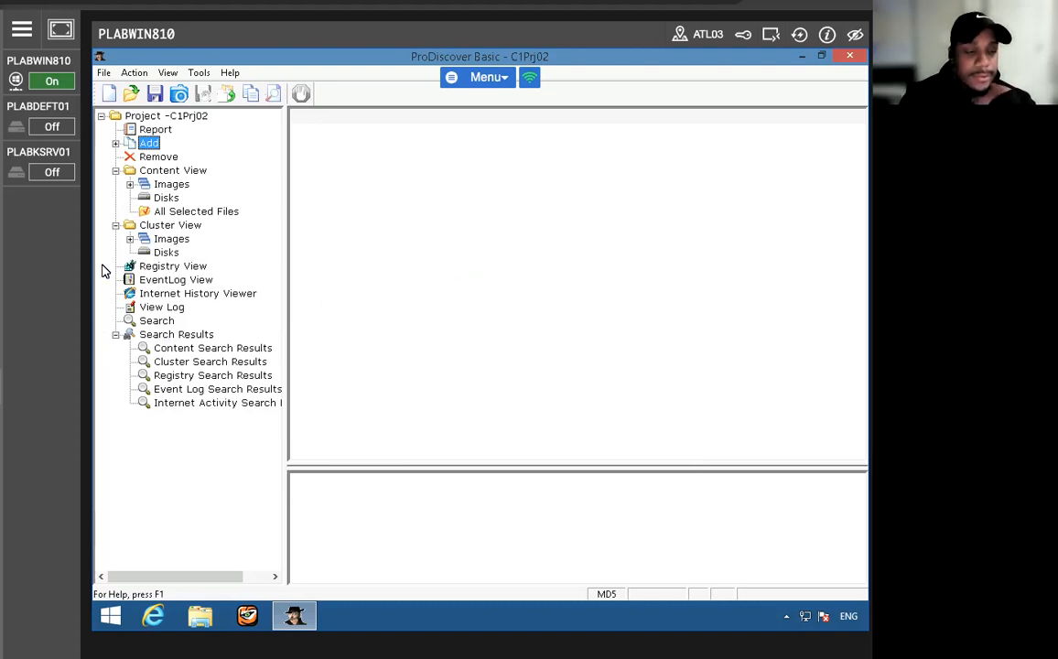
- Open the added sample image under the Content View images and view the contents of file1
{"action": "left_click", "coordinate": [130, 184]}
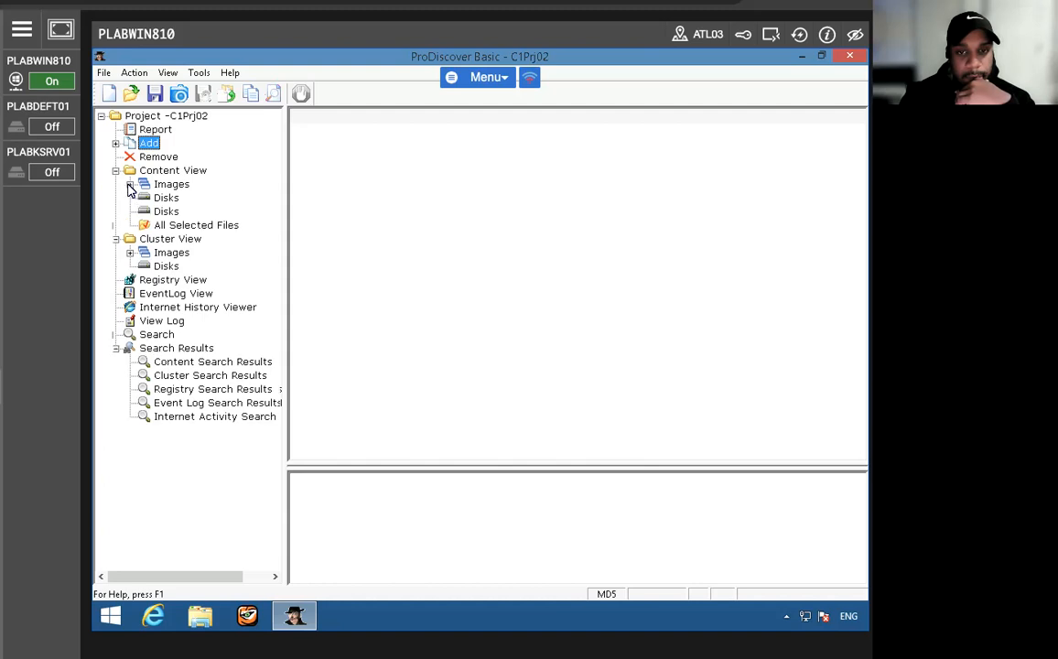
{"action": "left_click", "coordinate": [130, 184]}
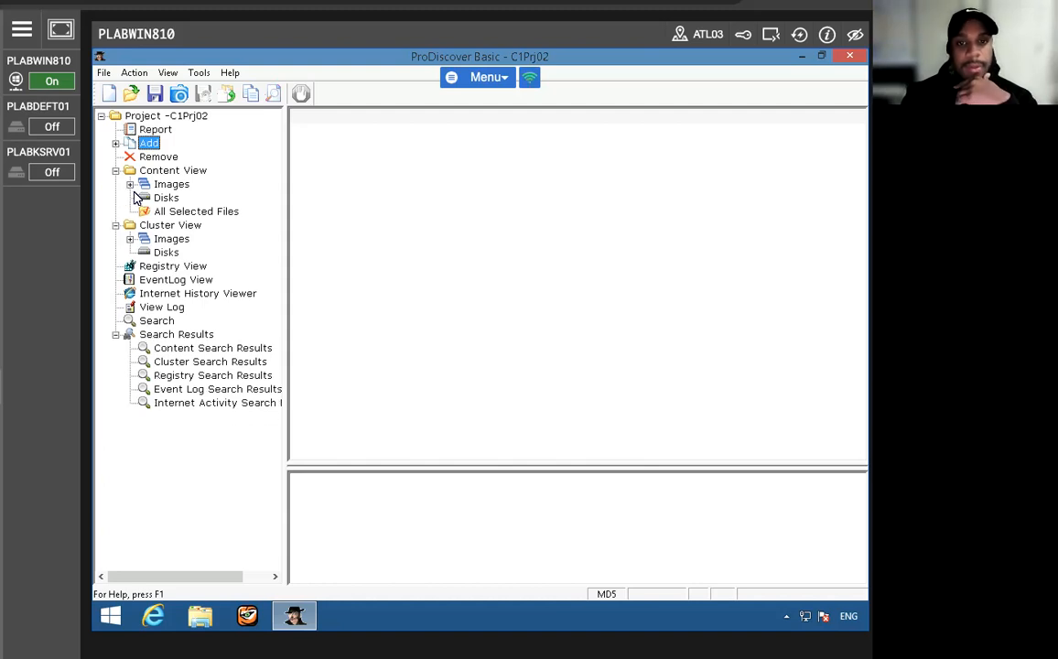
{"action": "left_click", "coordinate": [130, 184]}
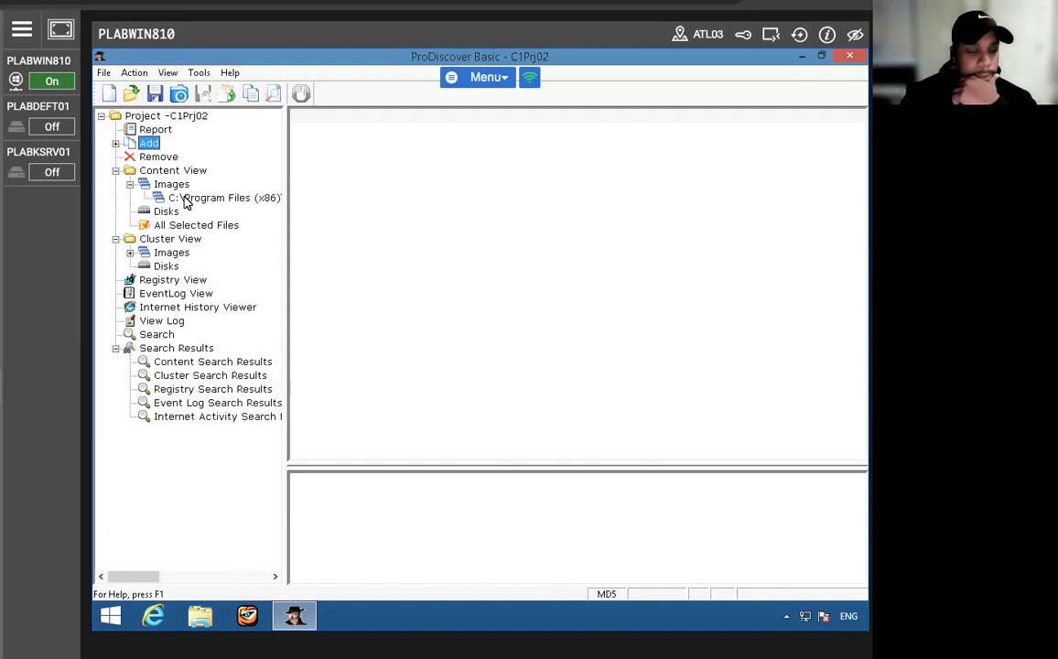
{"action": "left_click", "coordinate": [184, 198]}
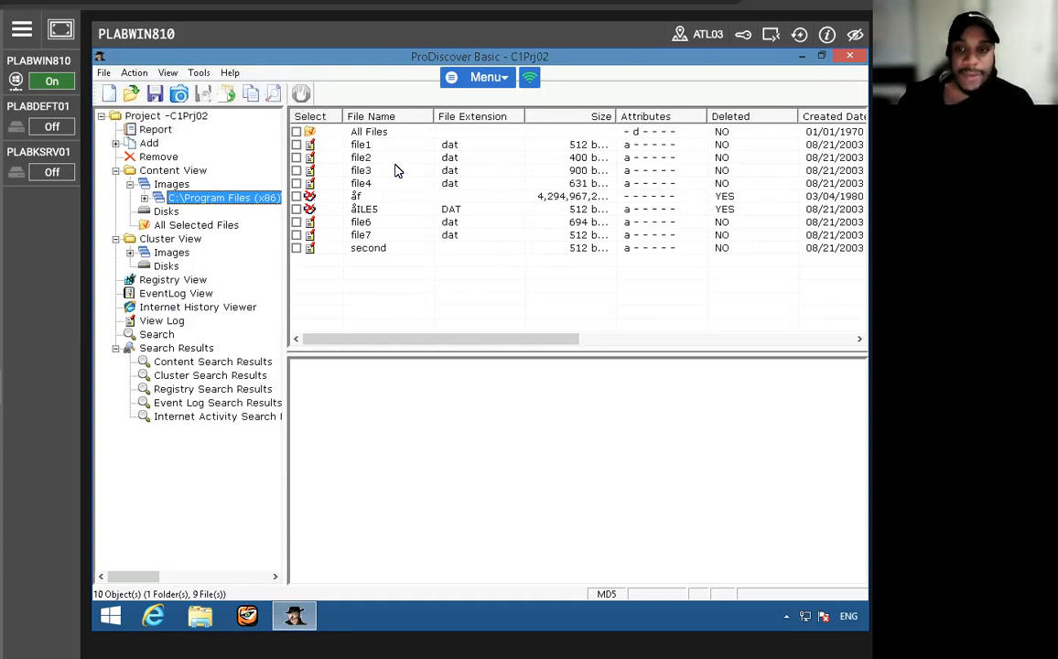
{"action": "left_click", "coordinate": [364, 146]}
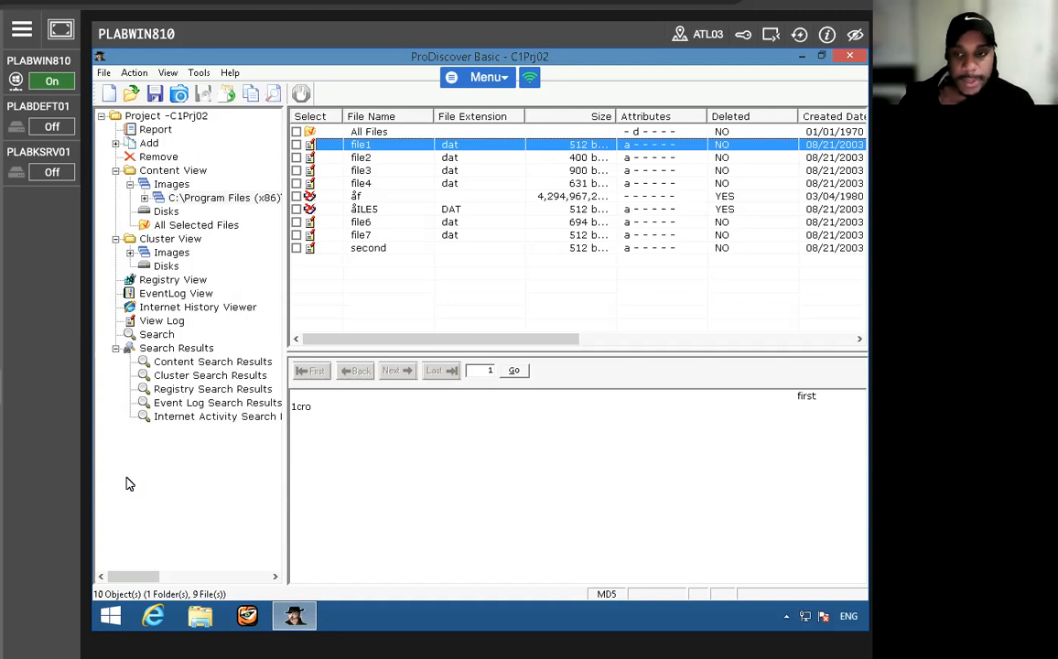
- Search the content of the sample image for files named "fragment"
{"action": "left_click", "coordinate": [273, 95]}
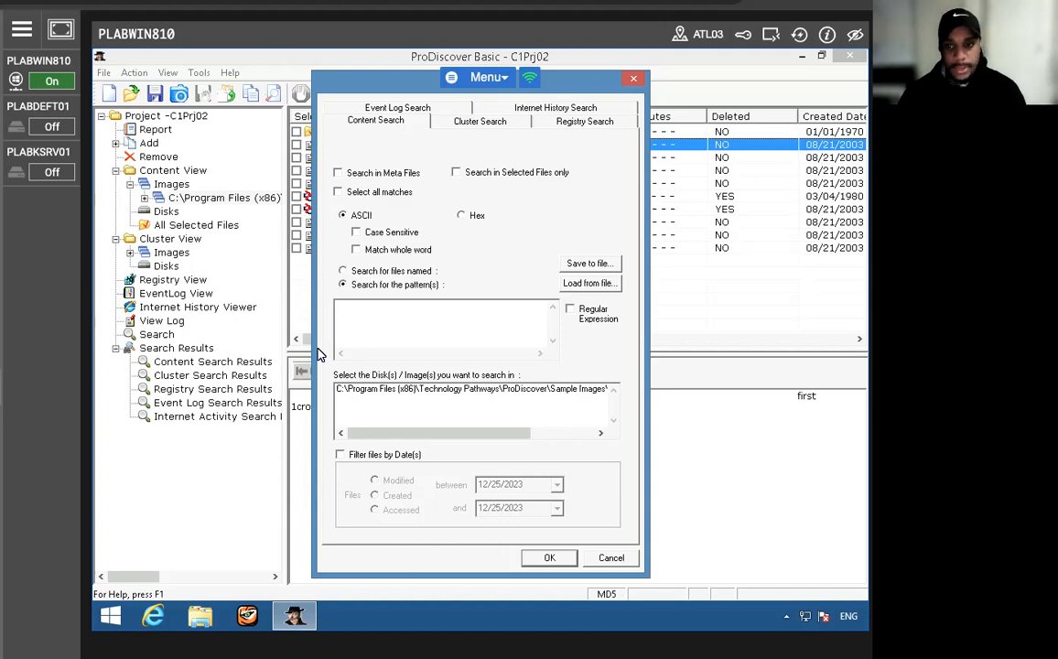
{"action": "left_click", "coordinate": [343, 270]}
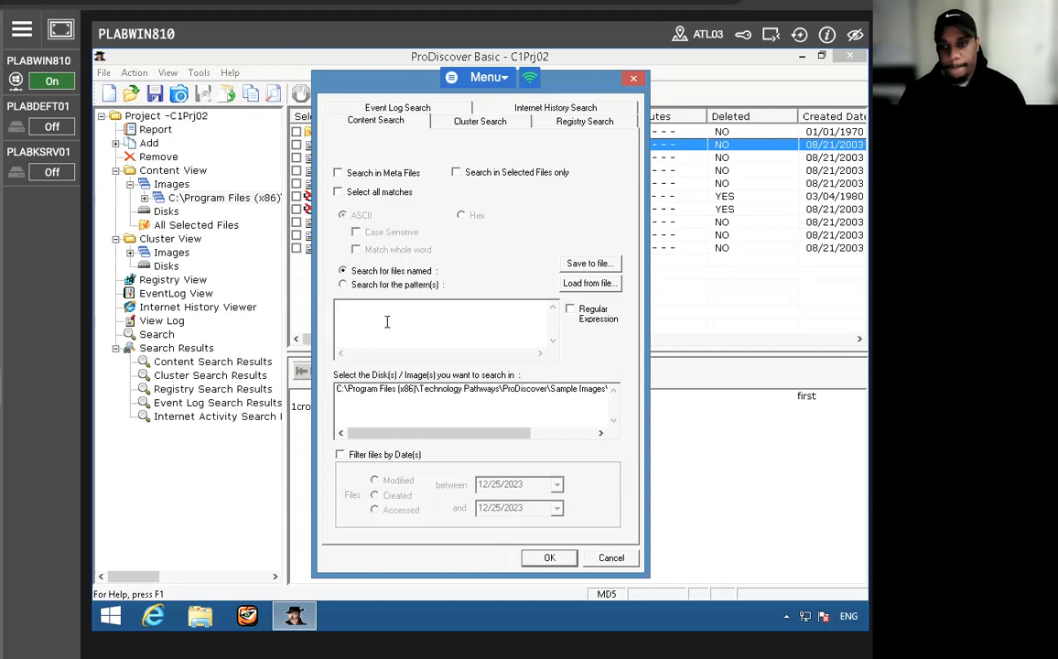
{"action": "left_click", "coordinate": [386, 321]}
{"action": "type", "text": "fragment"}
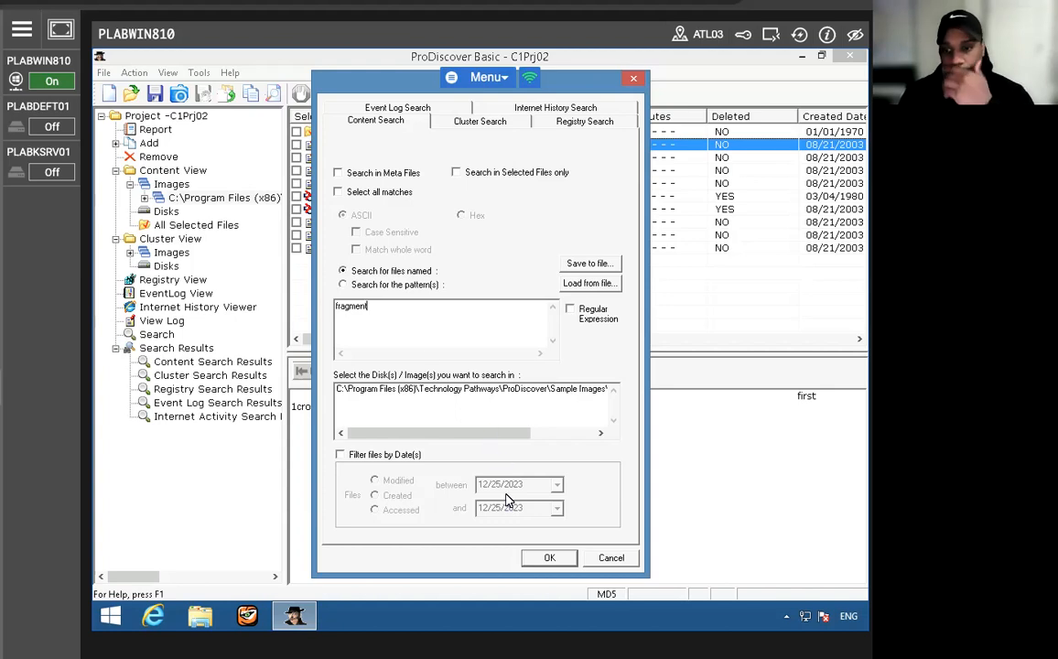
{"action": "left_click", "coordinate": [548, 559]}
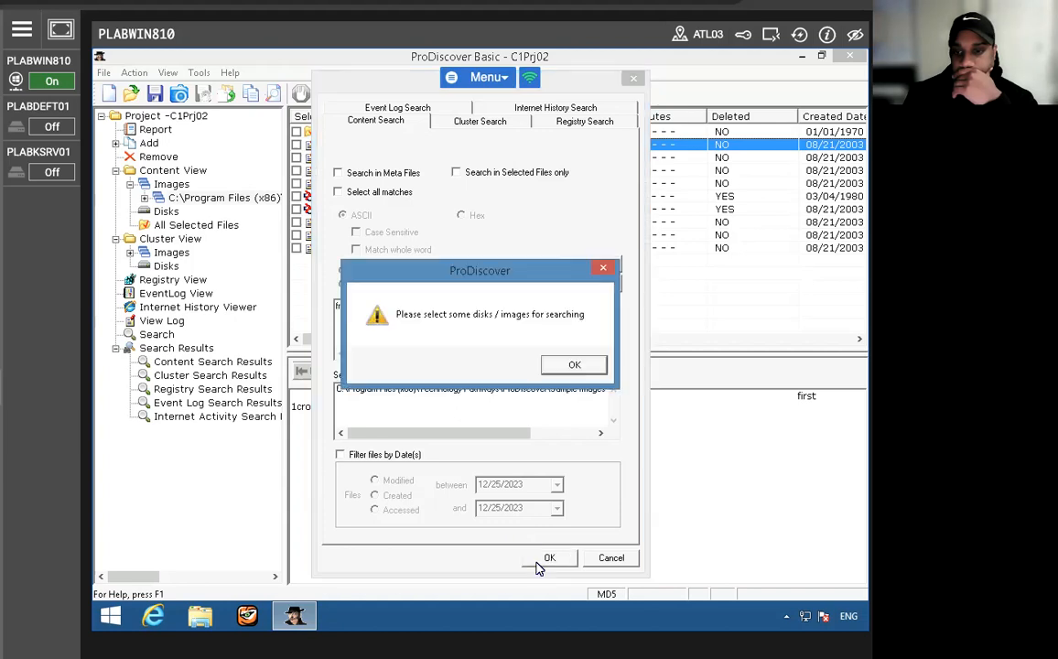
{"action": "left_click", "coordinate": [563, 365]}
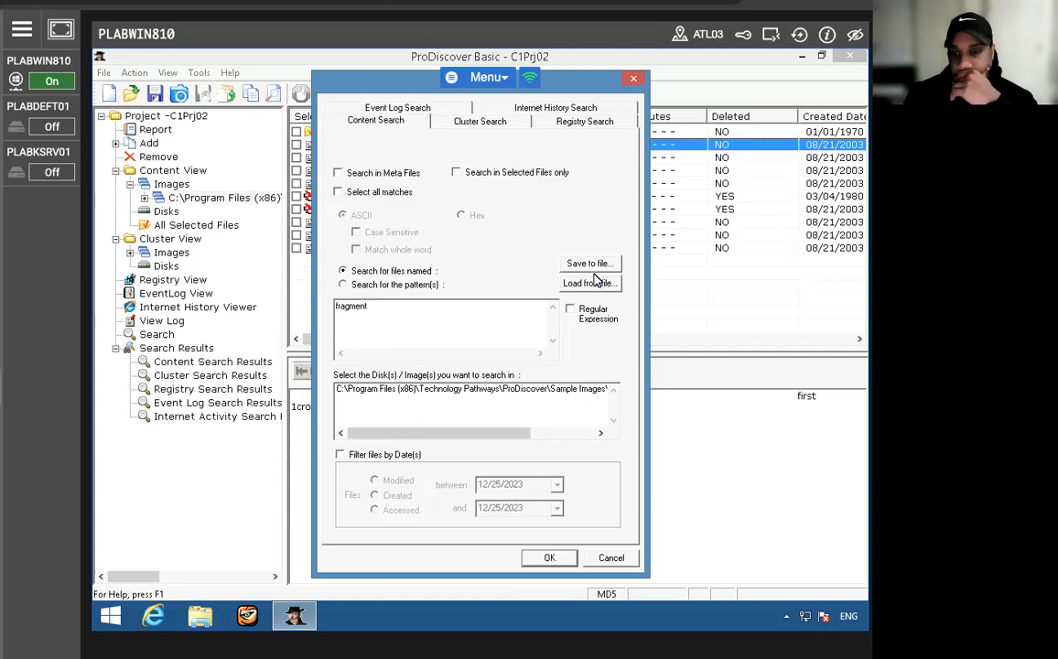
{"action": "left_click", "coordinate": [450, 392]}
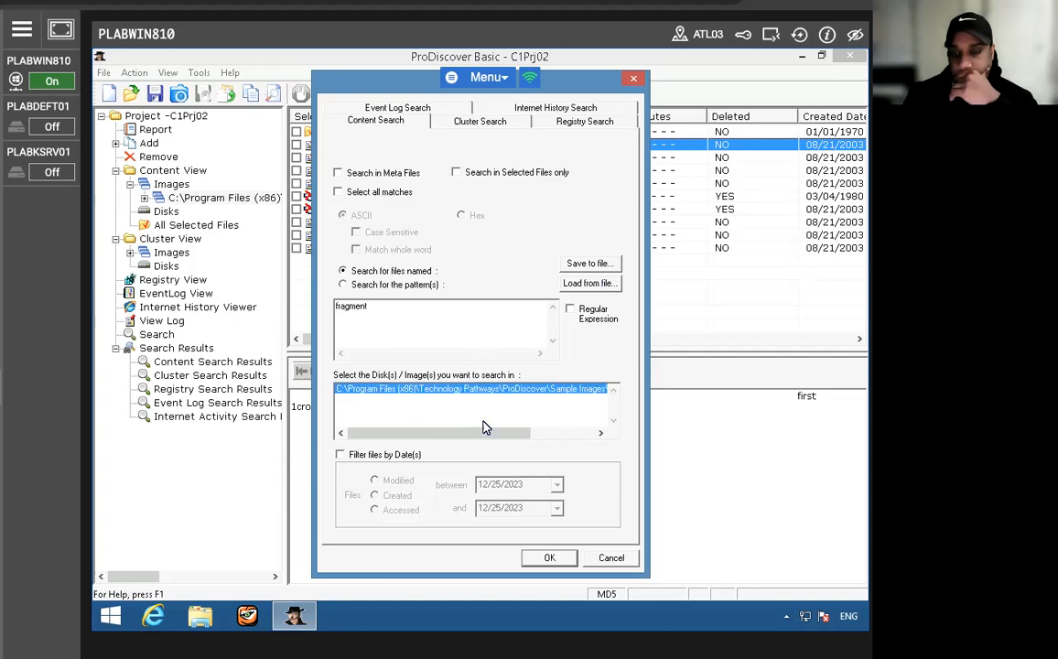
{"action": "left_click", "coordinate": [547, 558]}
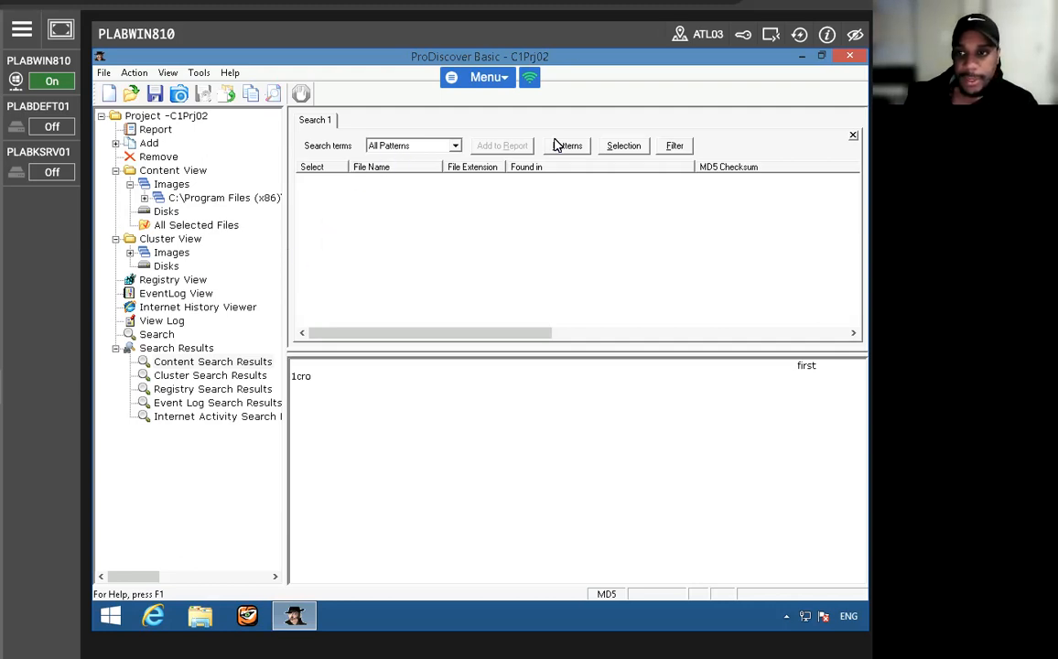
- Filter the content search results by "fragment" and examine the cluster 9 search hit
{"action": "left_click", "coordinate": [682, 146]}
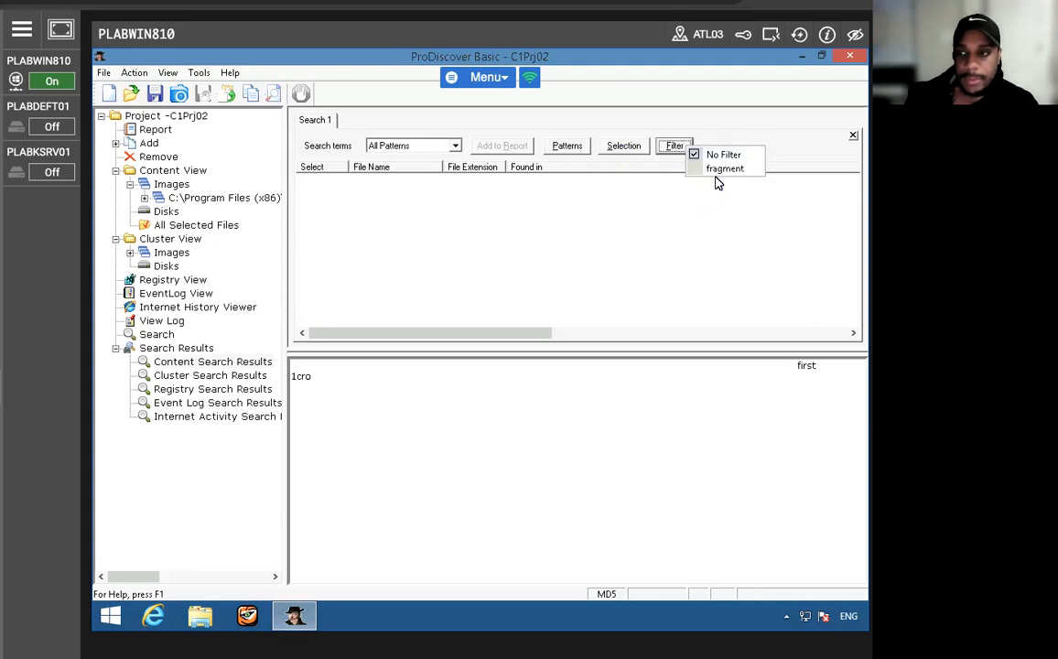
{"action": "left_click", "coordinate": [715, 170]}
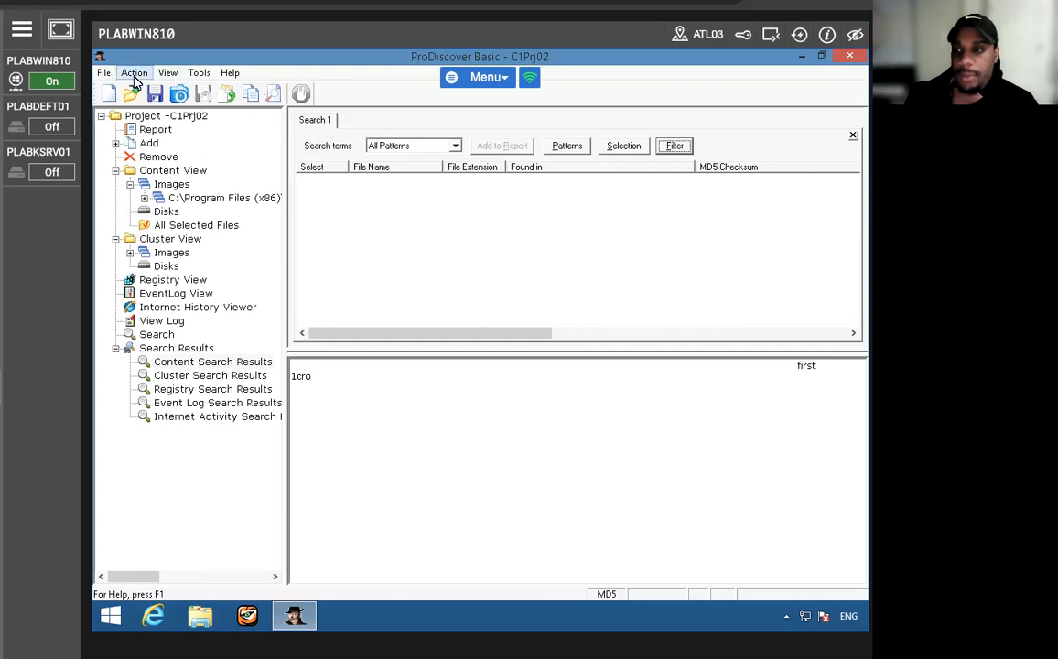
{"action": "left_click", "coordinate": [70, 3]}
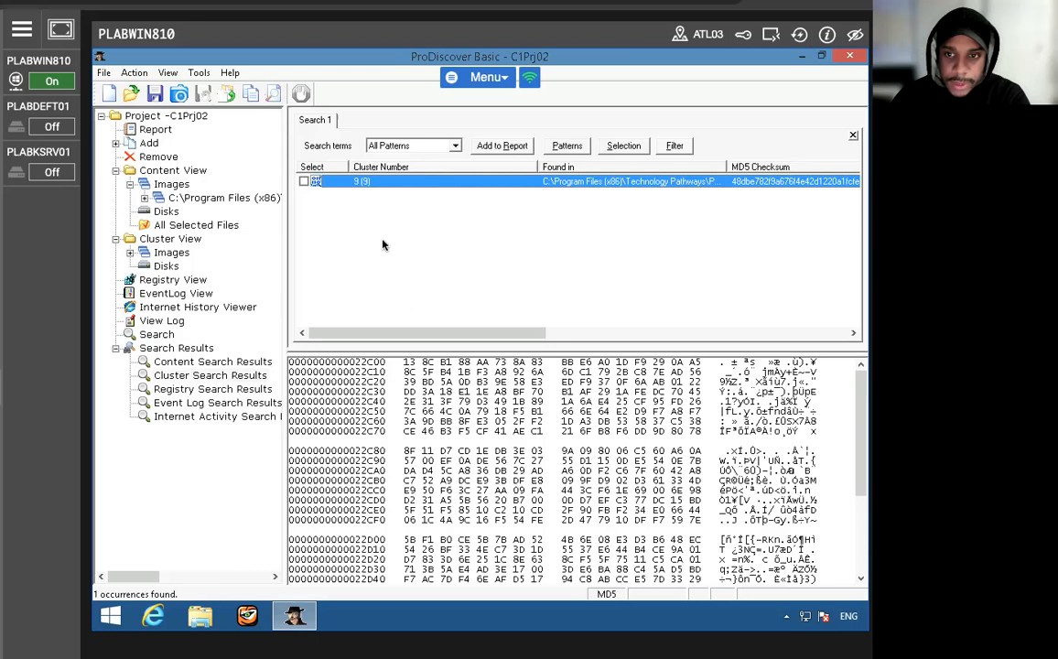
{"action": "scroll", "coordinate": [414, 431], "scroll_direction": "down", "scroll_amount": 4}
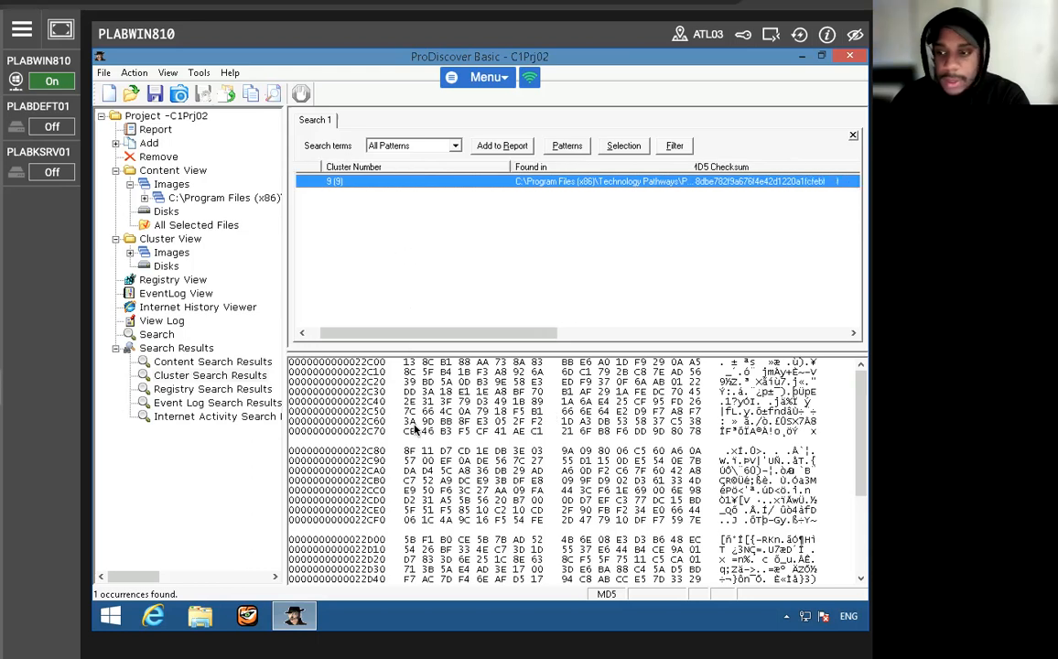
{"action": "scroll", "coordinate": [415, 430], "scroll_direction": "up", "scroll_amount": 3}
{"action": "scroll", "coordinate": [415, 430], "scroll_direction": "up", "scroll_amount": 1}
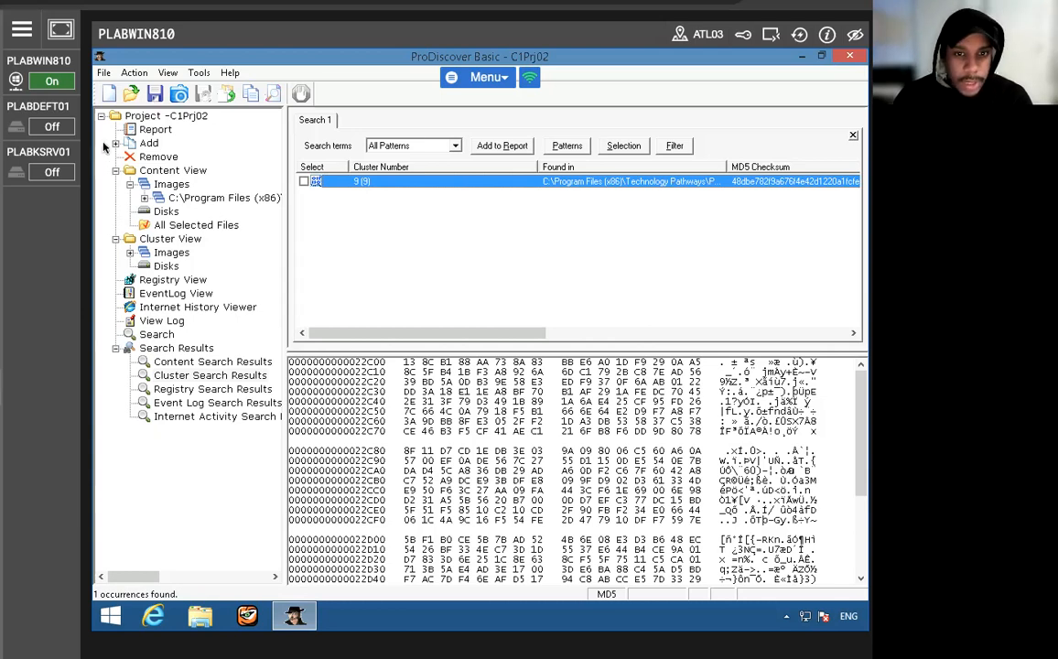
- Close the C1Prj02 project by starting a new project
{"action": "left_click", "coordinate": [105, 74]}
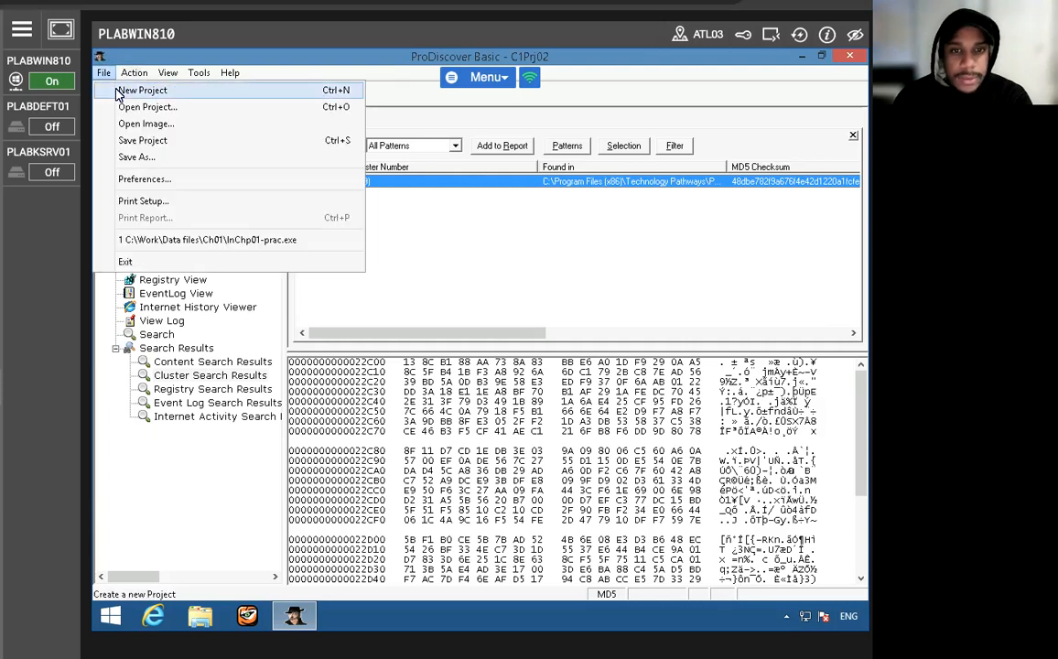
{"action": "left_click", "coordinate": [119, 90]}
{"action": "left_click", "coordinate": [421, 364]}
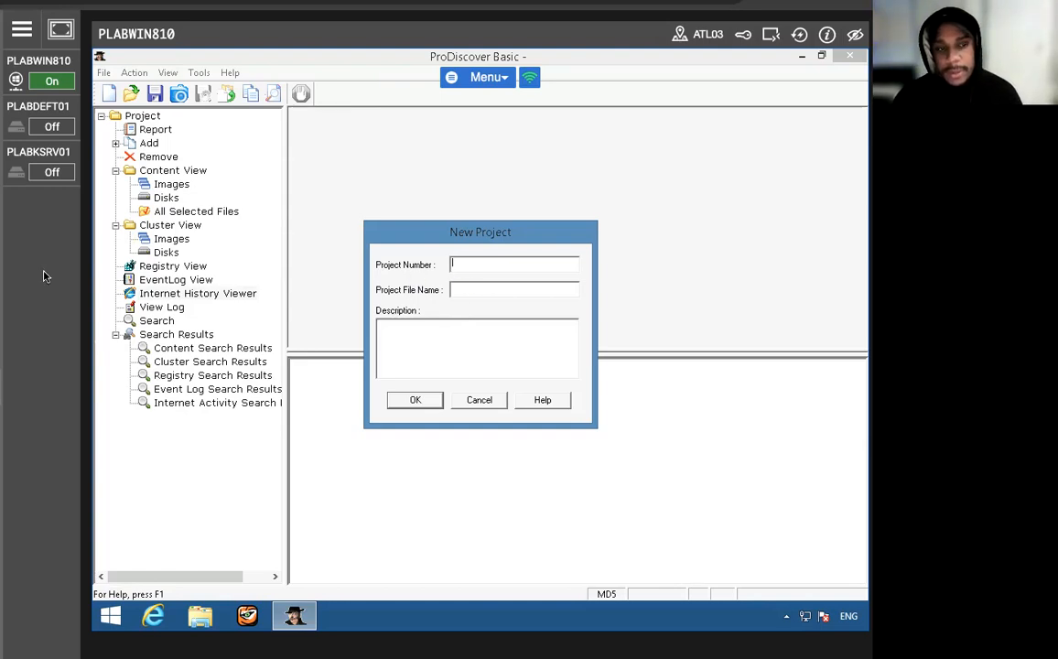
{"action": "type", "text": "Cy"}
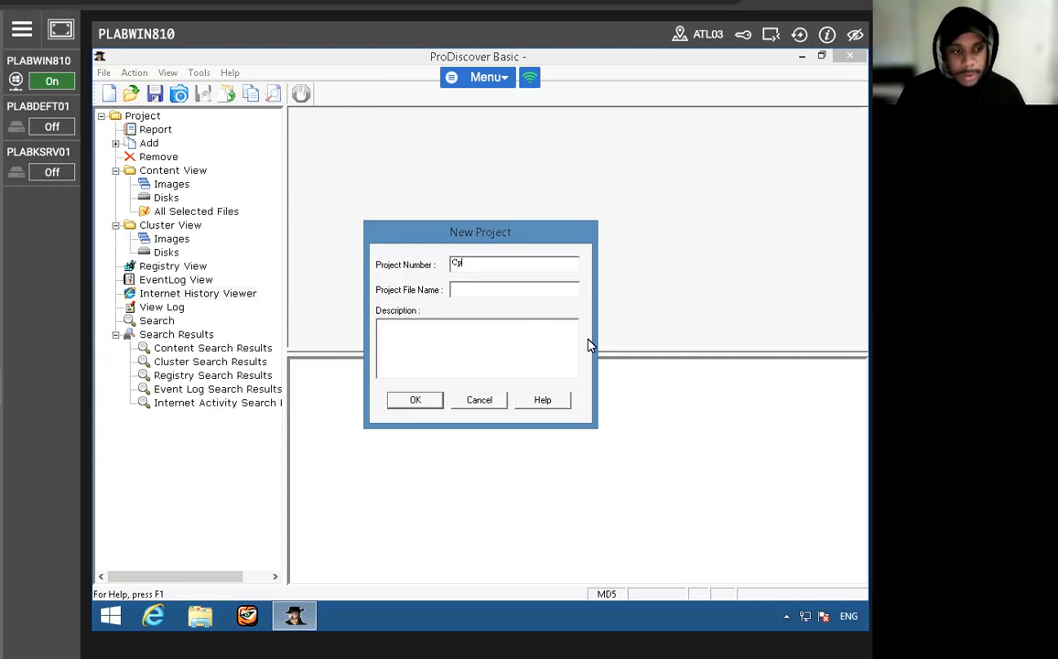
{"action": "key", "text": "BackSpace"}
{"action": "type", "text": "1"}
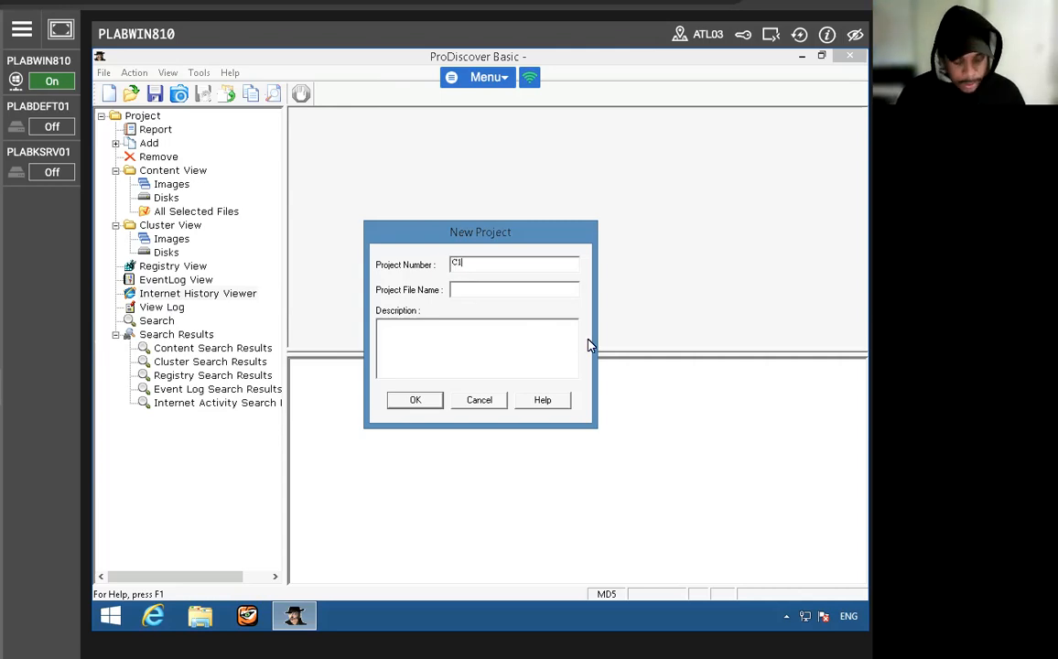
{"action": "type", "text": "P"}
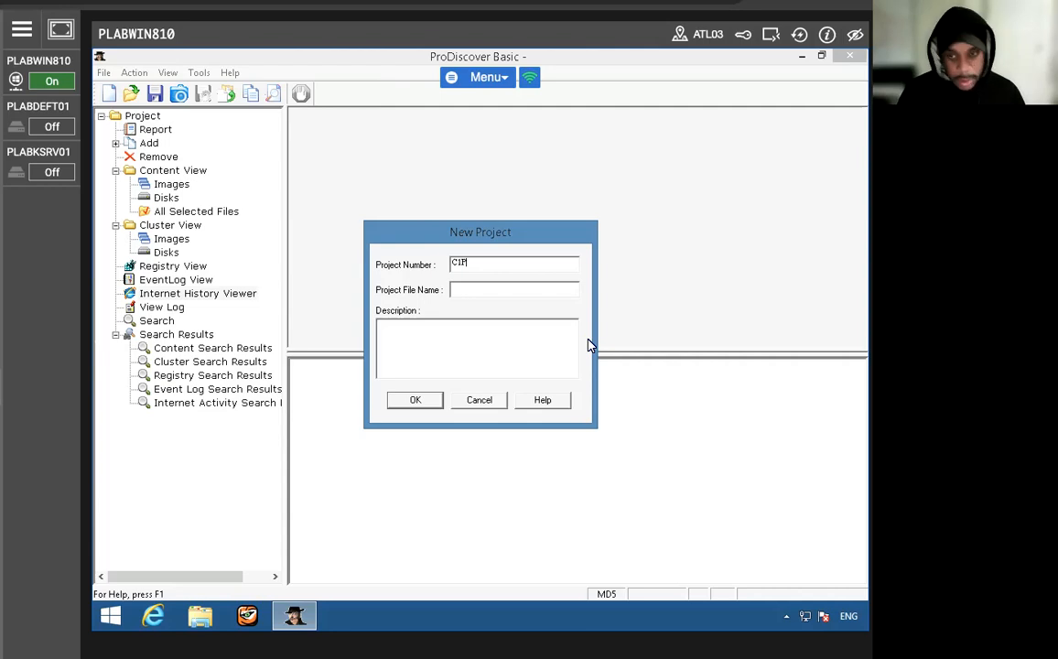
{"action": "type", "text": "rj"}
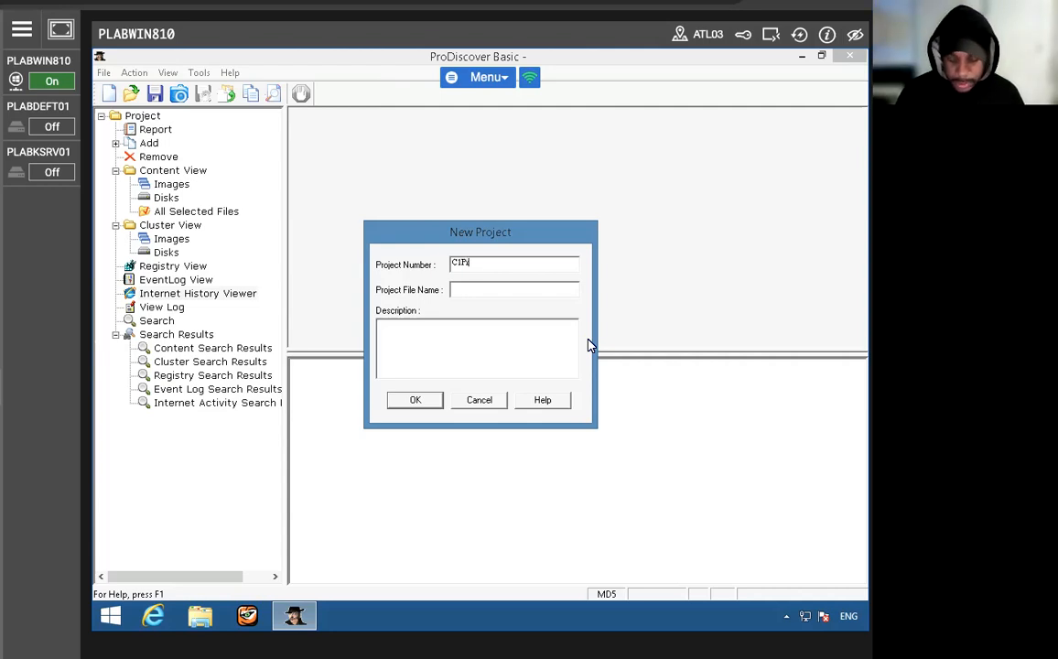
{"action": "type", "text": "03"}
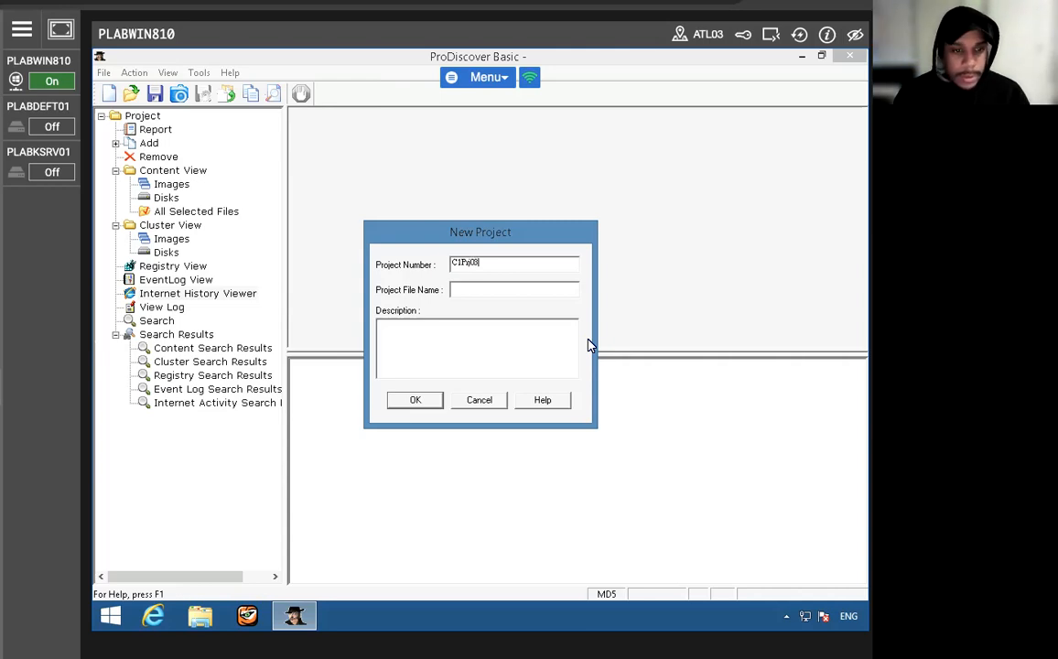
{"action": "left_click", "coordinate": [477, 401]}
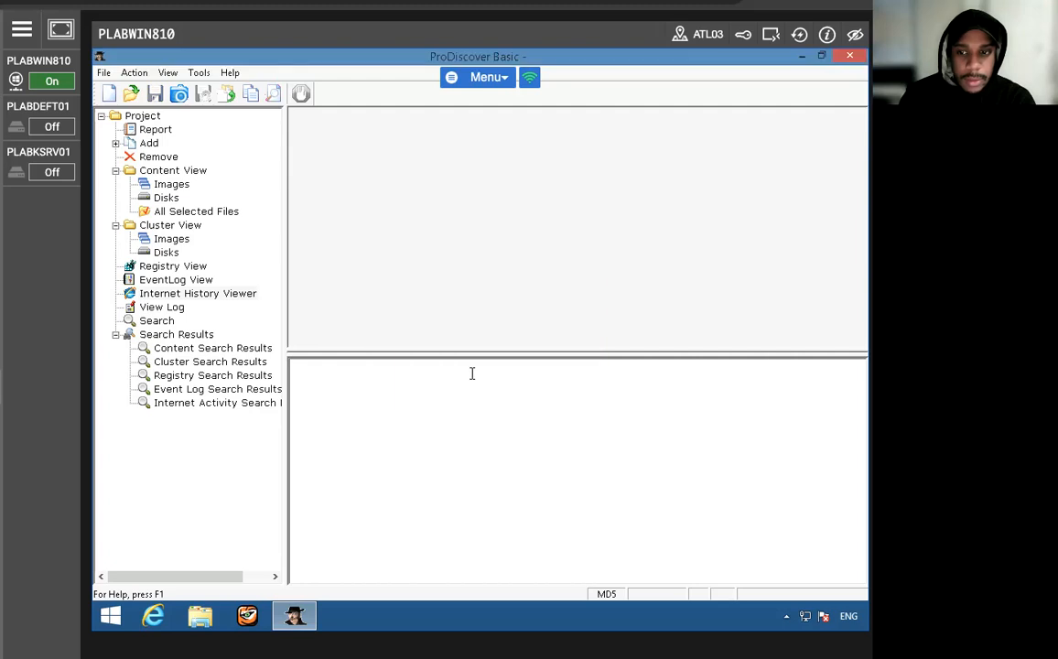
{"action": "left_click", "coordinate": [102, 73]}
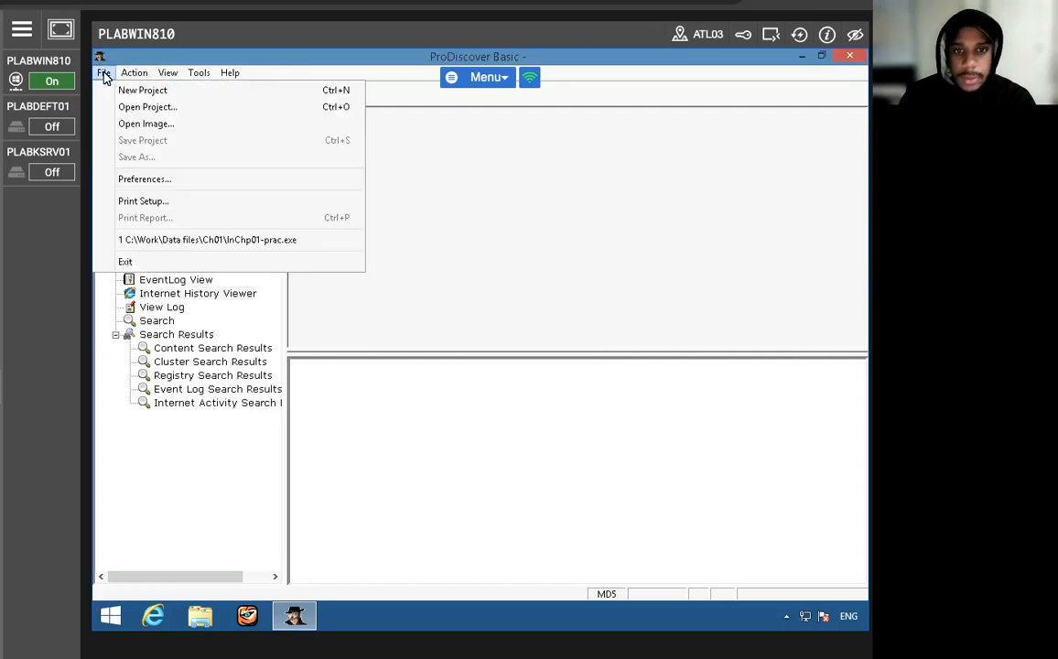
{"action": "left_click", "coordinate": [482, 270]}
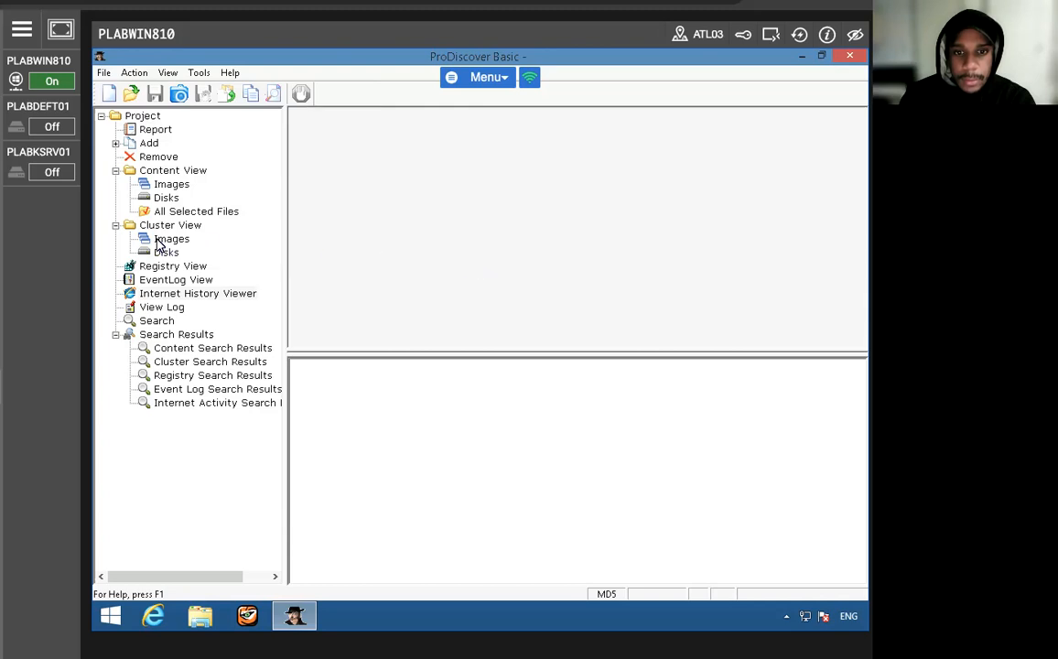
{"action": "left_click", "coordinate": [151, 238]}
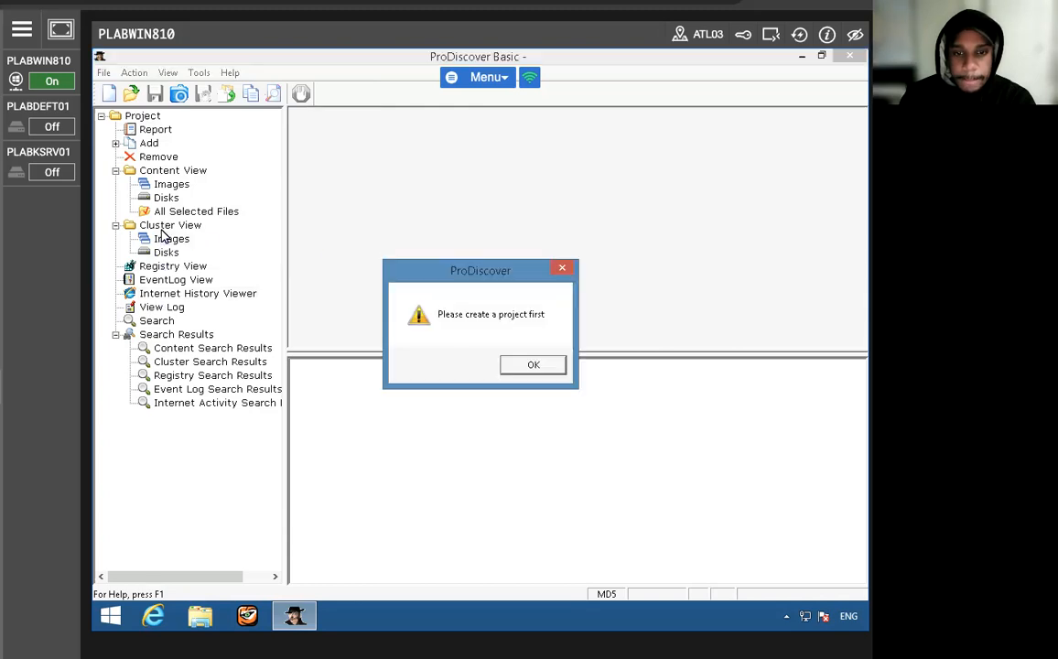
{"action": "left_click", "coordinate": [523, 364]}
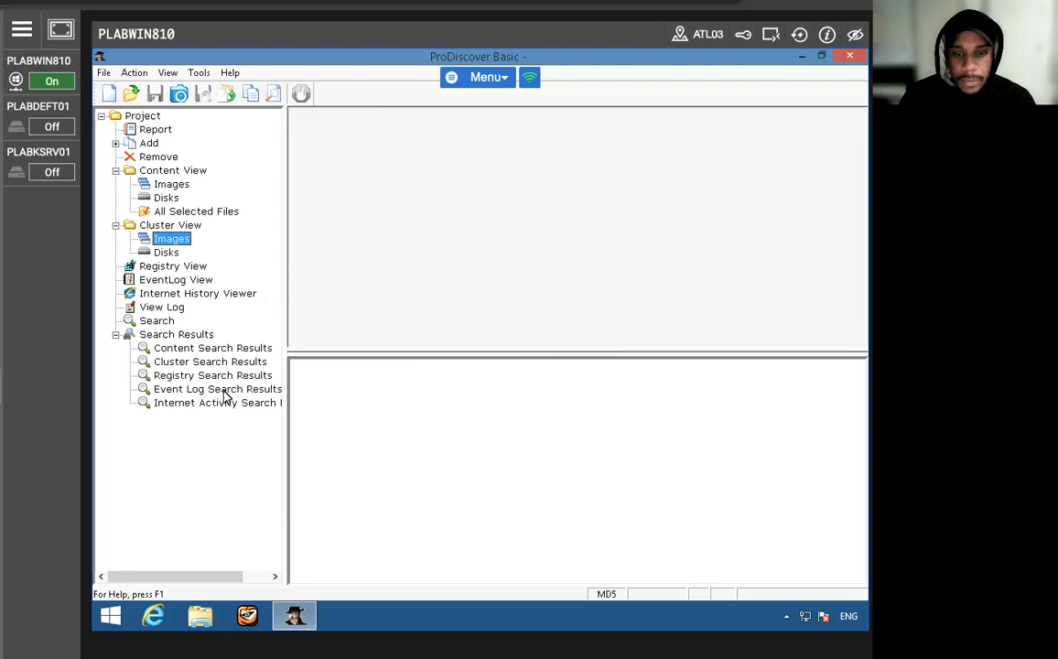
{"action": "left_click", "coordinate": [135, 117]}
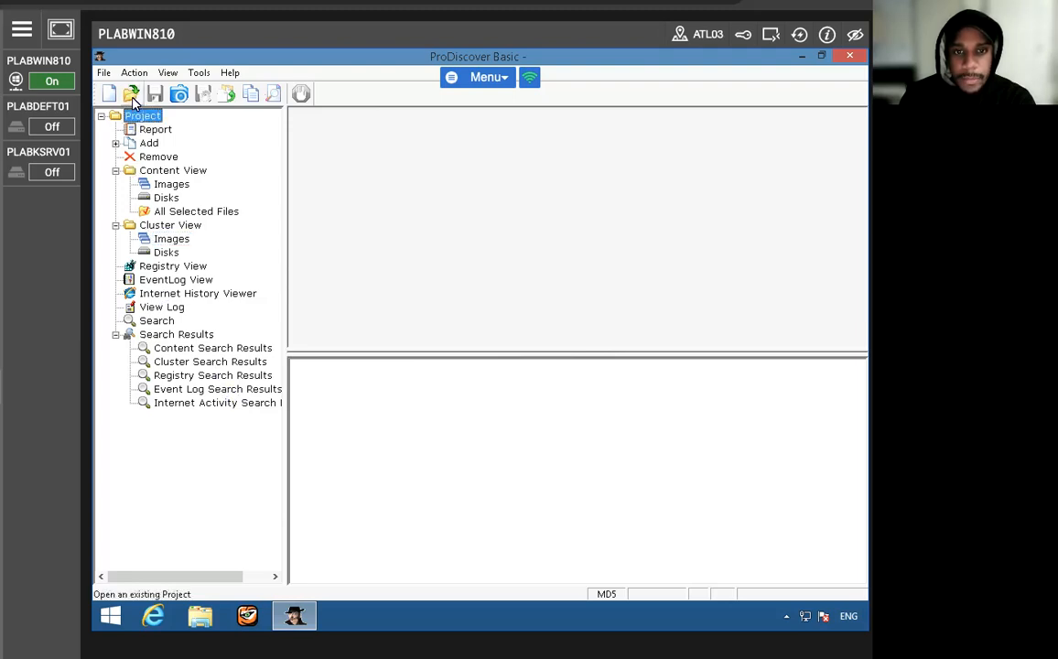
- Start a new project and enter C1Prj03 as its project number
{"action": "left_click", "coordinate": [103, 72]}
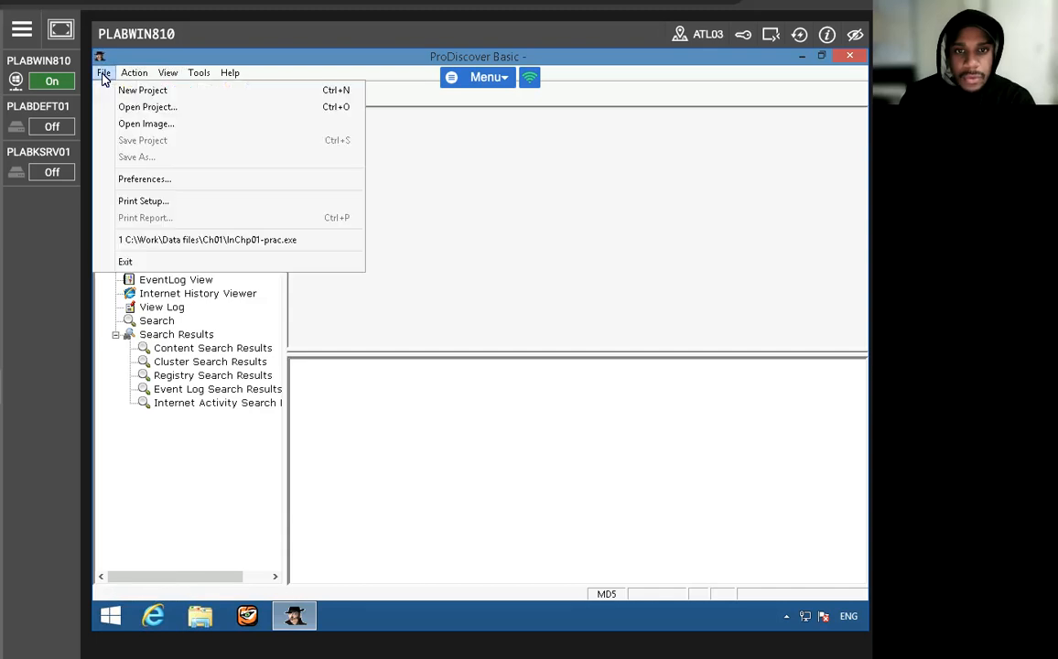
{"action": "left_click", "coordinate": [137, 89]}
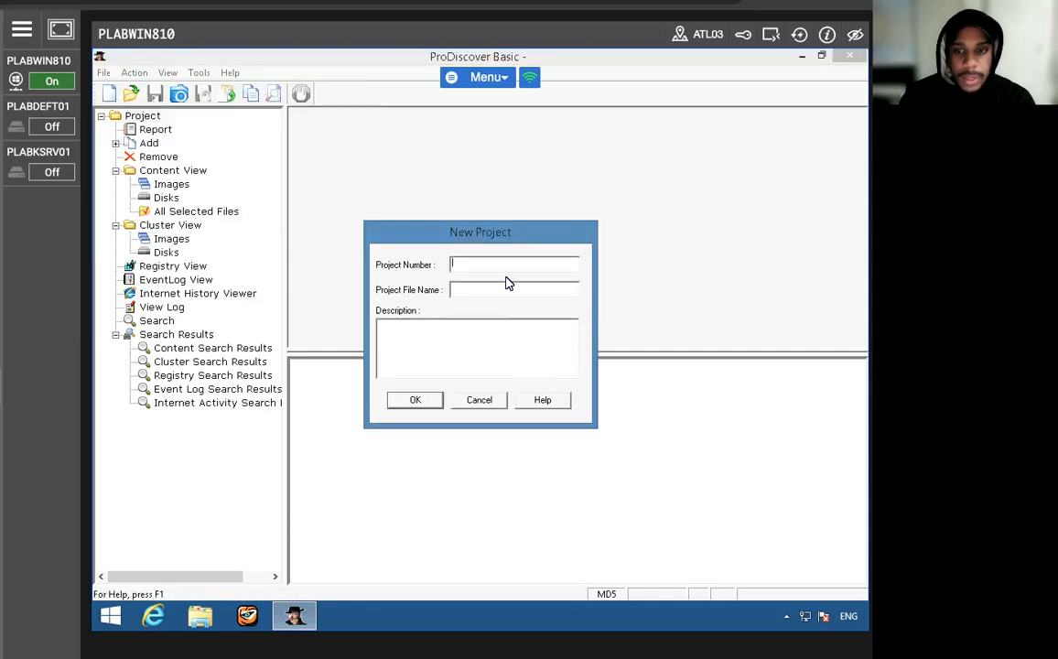
{"action": "type", "text": "C"}
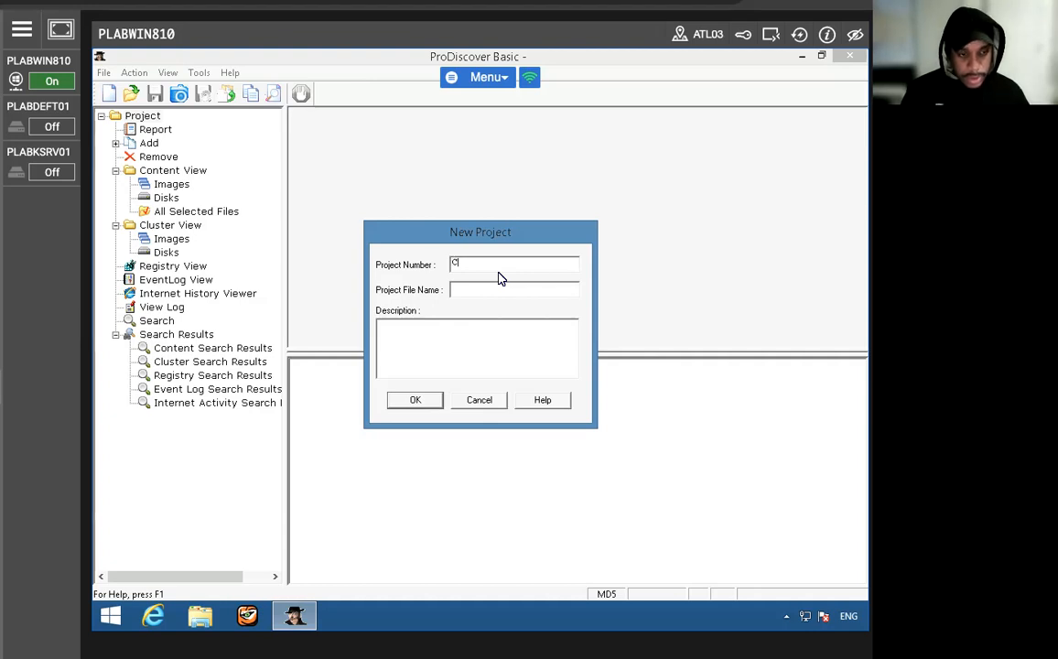
{"action": "type", "text": "1Pr"}
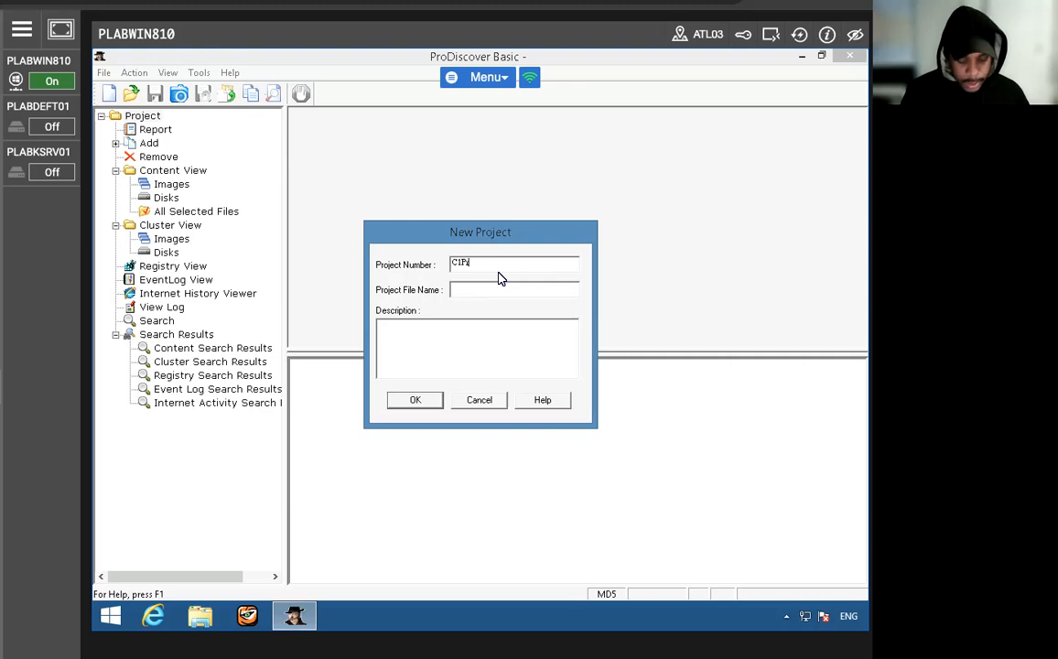
{"action": "type", "text": "03"}
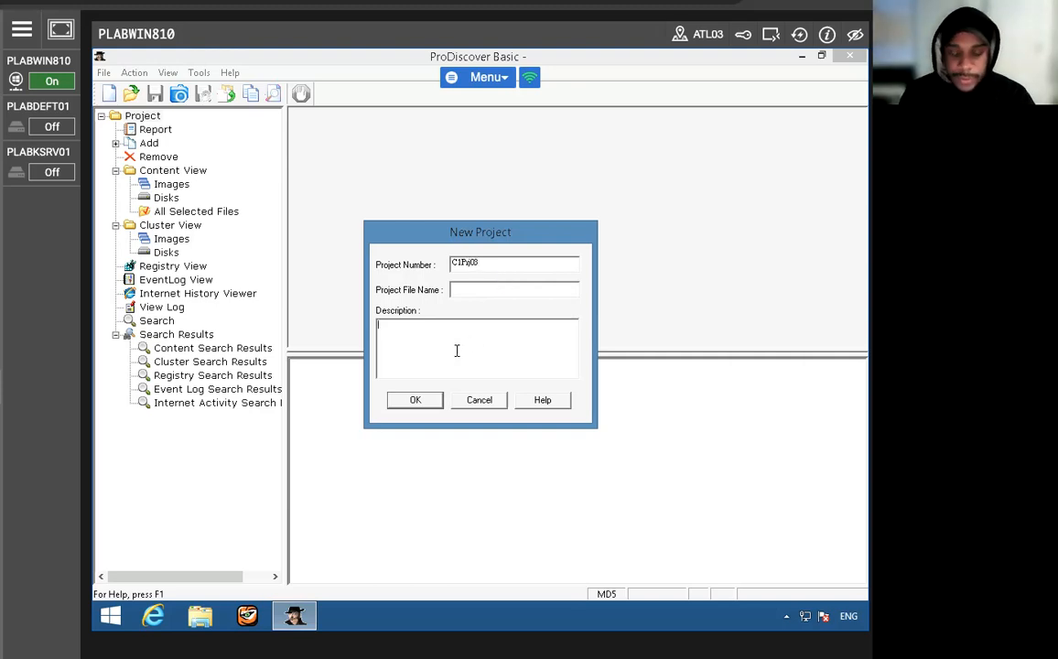
{"action": "type", "text": "Basi"}
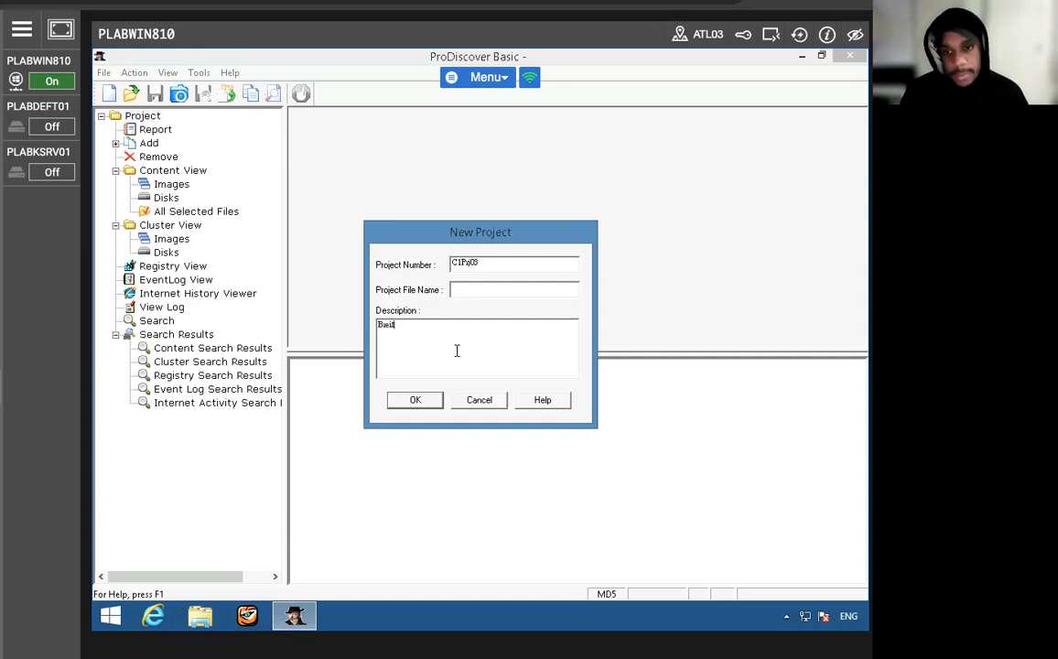
- Enter "Brief desc" as the new project's description and try to create the project
{"action": "key", "text": "BackSpace"}
{"action": "key", "text": "BackSpace"}
{"action": "type", "text": "ief"}
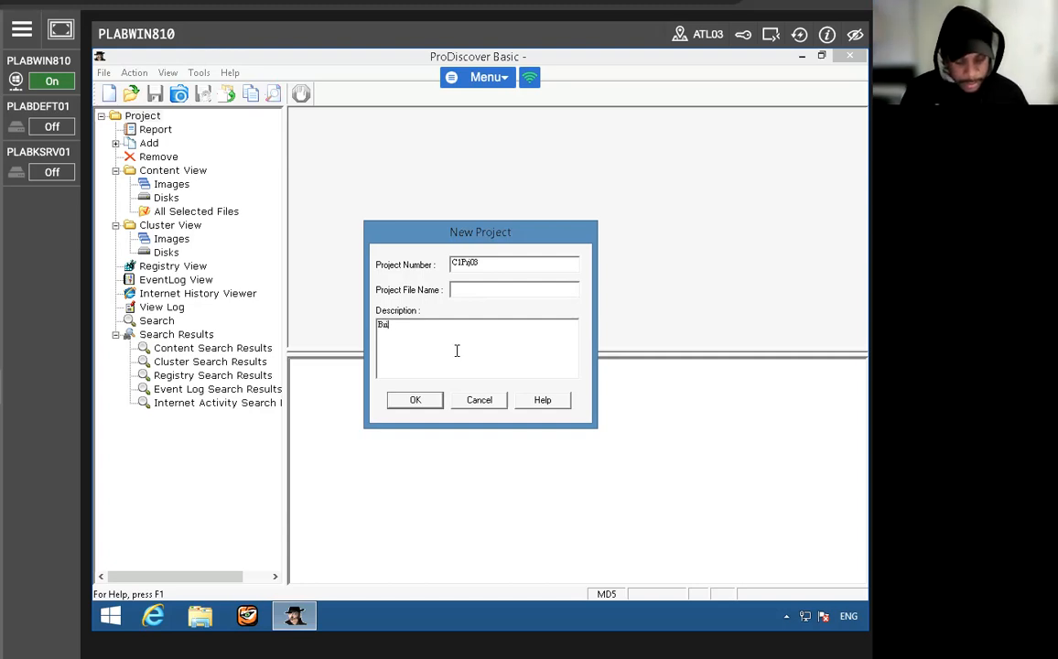
{"action": "type", "text": " desc"}
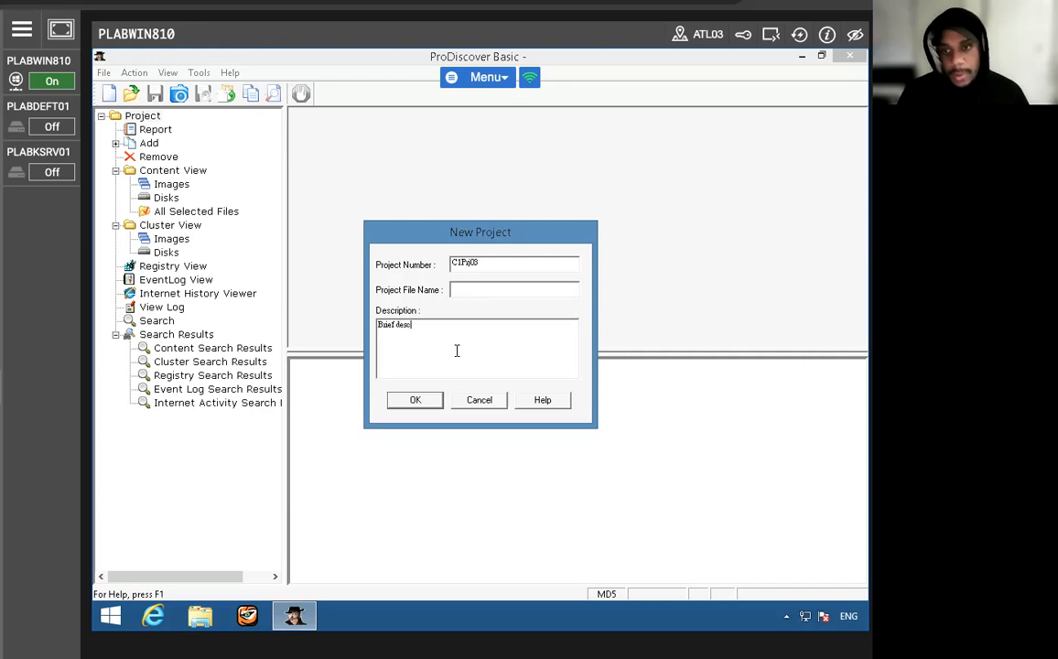
{"action": "left_click", "coordinate": [426, 401]}
{"action": "left_click", "coordinate": [551, 364]}
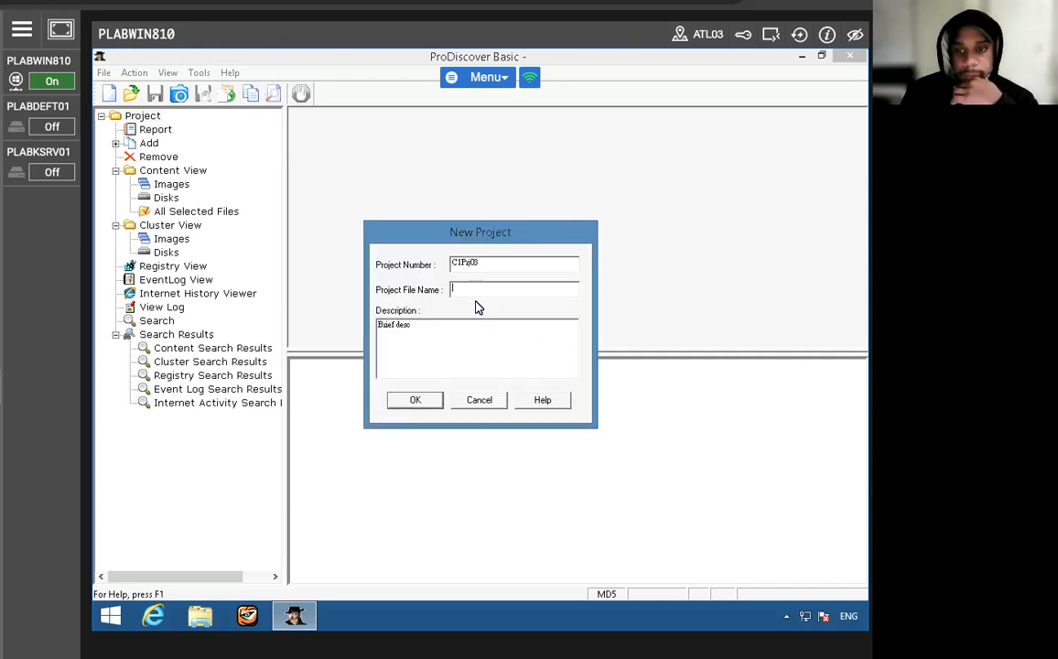
- Set the project file name to "C1Prj03-Examine Key", reusing the project number, and create the project
{"action": "left_click_drag", "start_coordinate": [477, 264], "coordinate": [426, 265]}
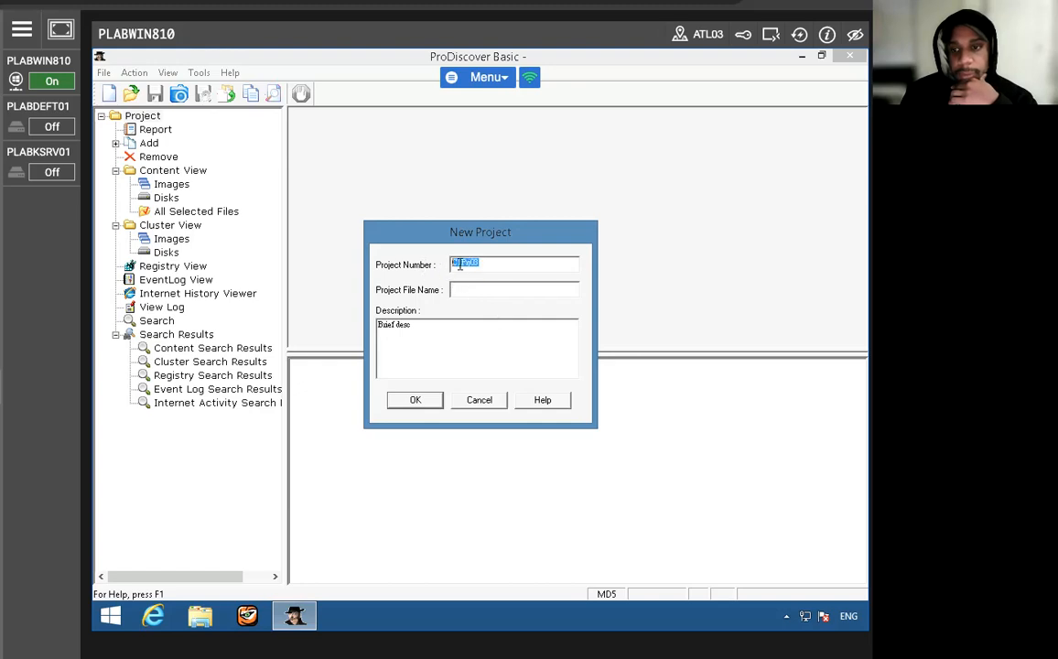
{"action": "right_click", "coordinate": [459, 263]}
{"action": "left_click", "coordinate": [489, 309]}
{"action": "right_click", "coordinate": [470, 290]}
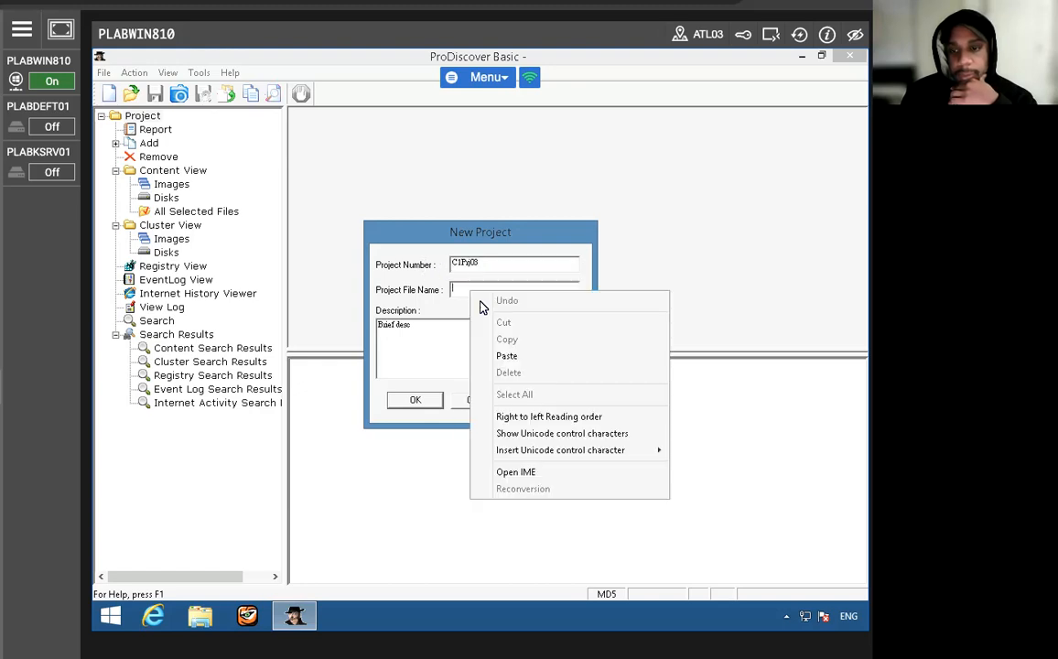
{"action": "left_click", "coordinate": [506, 356]}
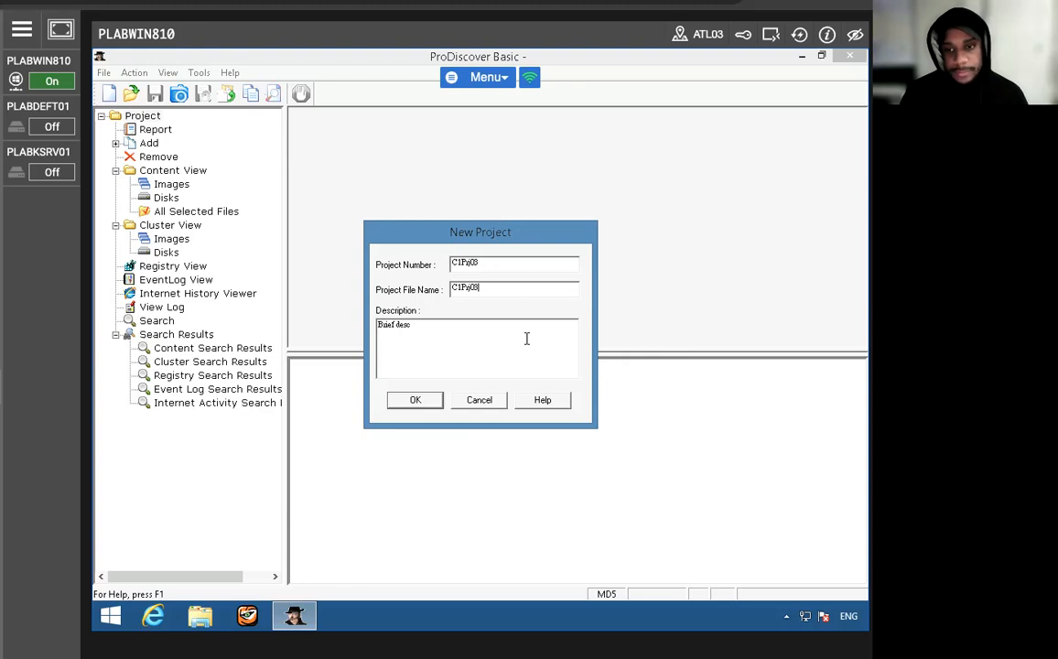
{"action": "type", "text": "-E"}
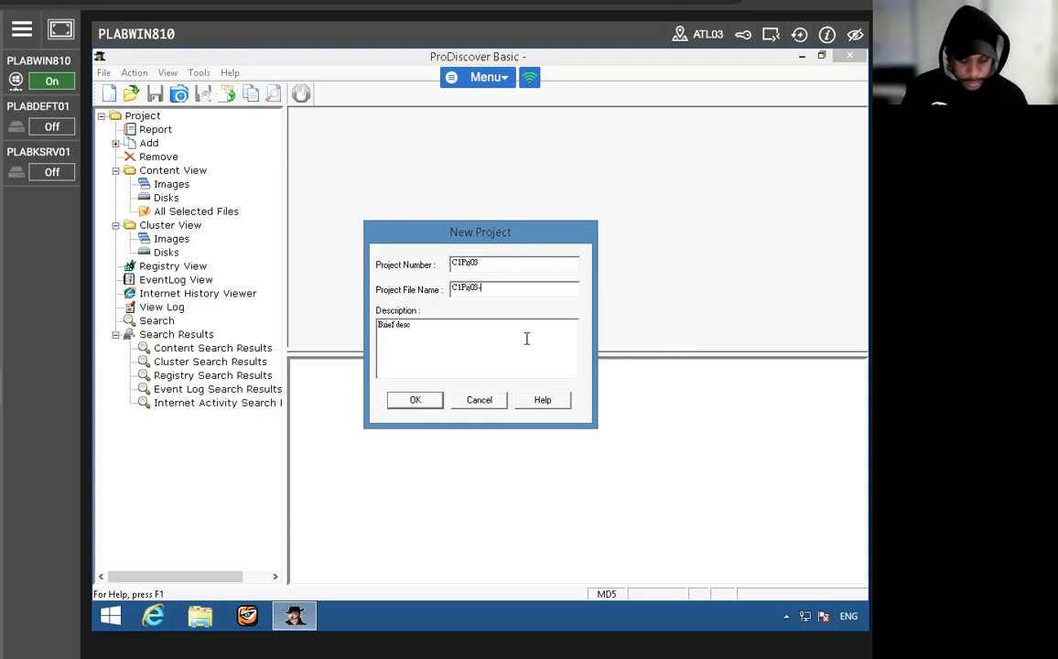
{"action": "type", "text": "xamine "}
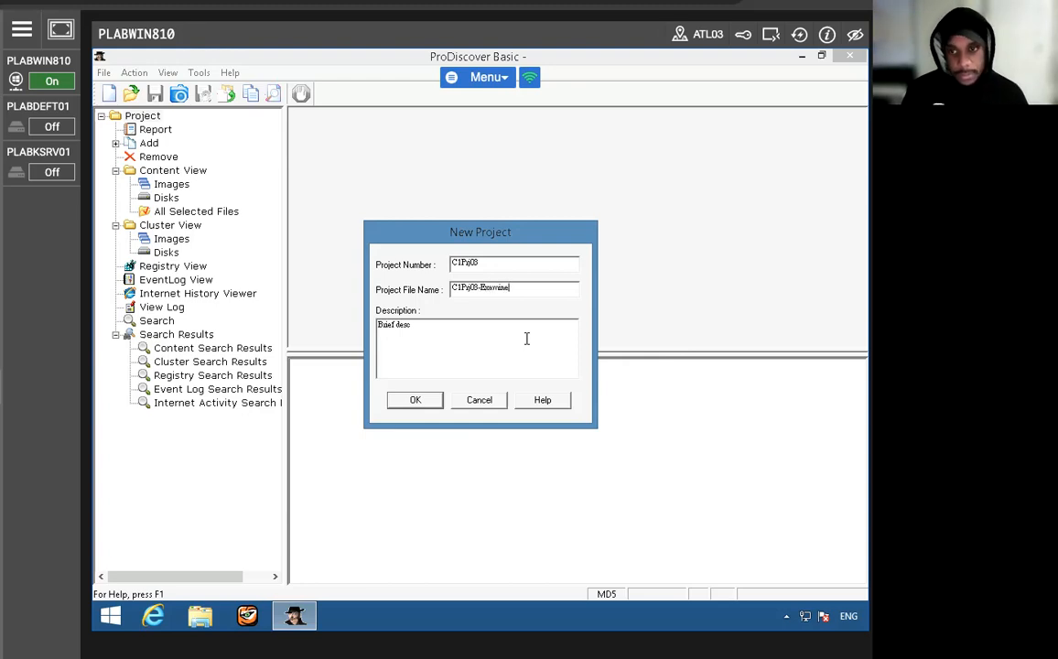
{"action": "type", "text": "Key"}
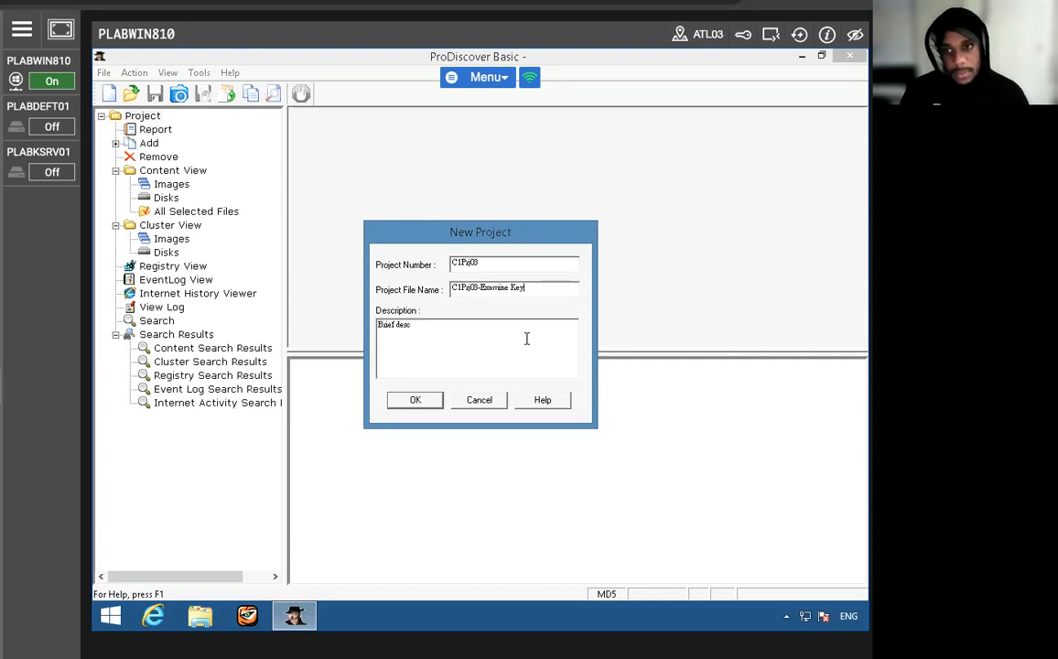
{"action": "left_click", "coordinate": [414, 401]}
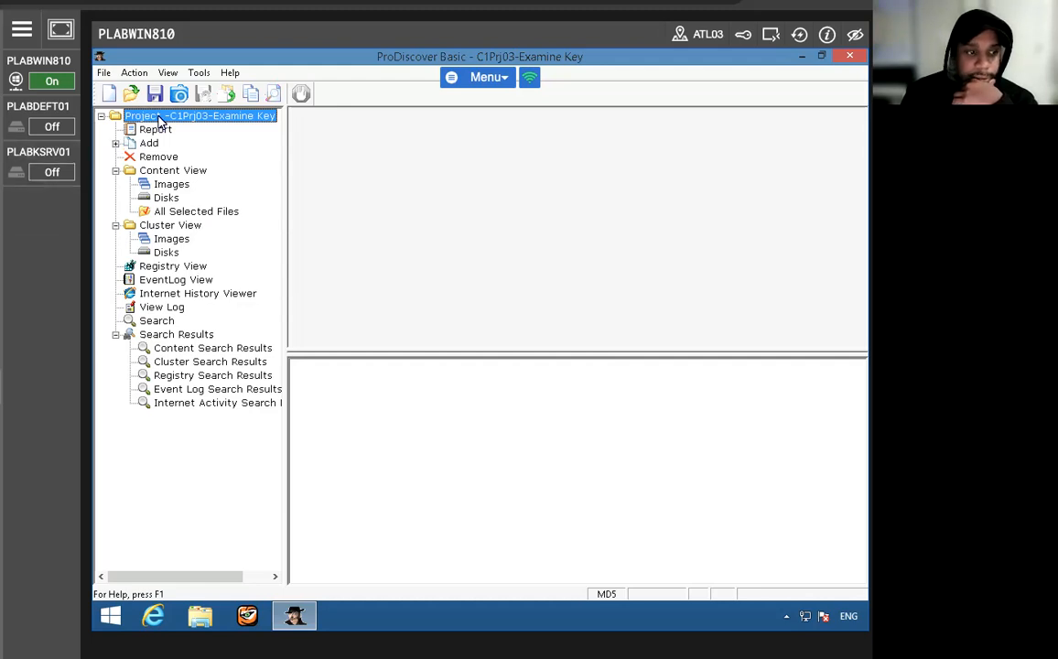
- Add the image file FATSearchTestImage.eve from the Sample Images folder to the project
{"action": "left_click", "coordinate": [133, 75]}
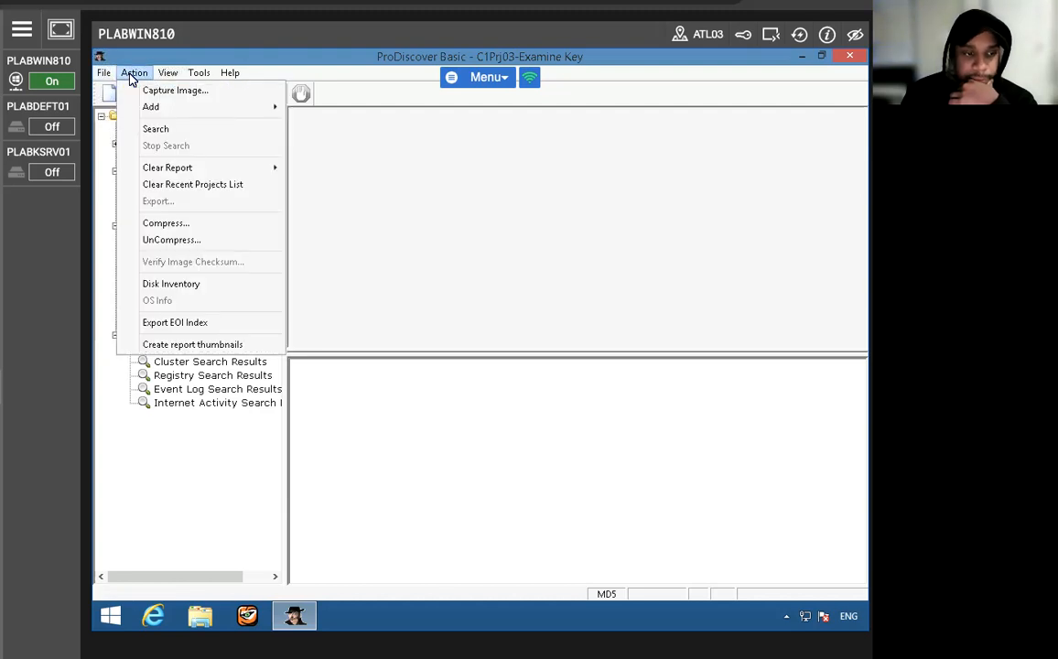
{"action": "mouse_move", "coordinate": [160, 107]}
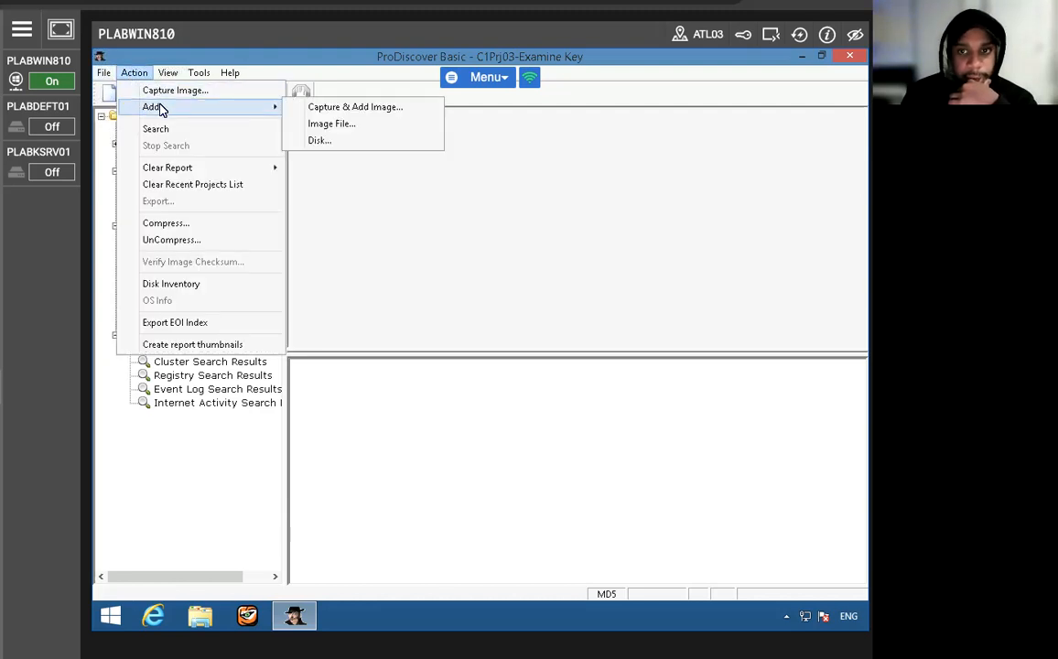
{"action": "left_click", "coordinate": [357, 124]}
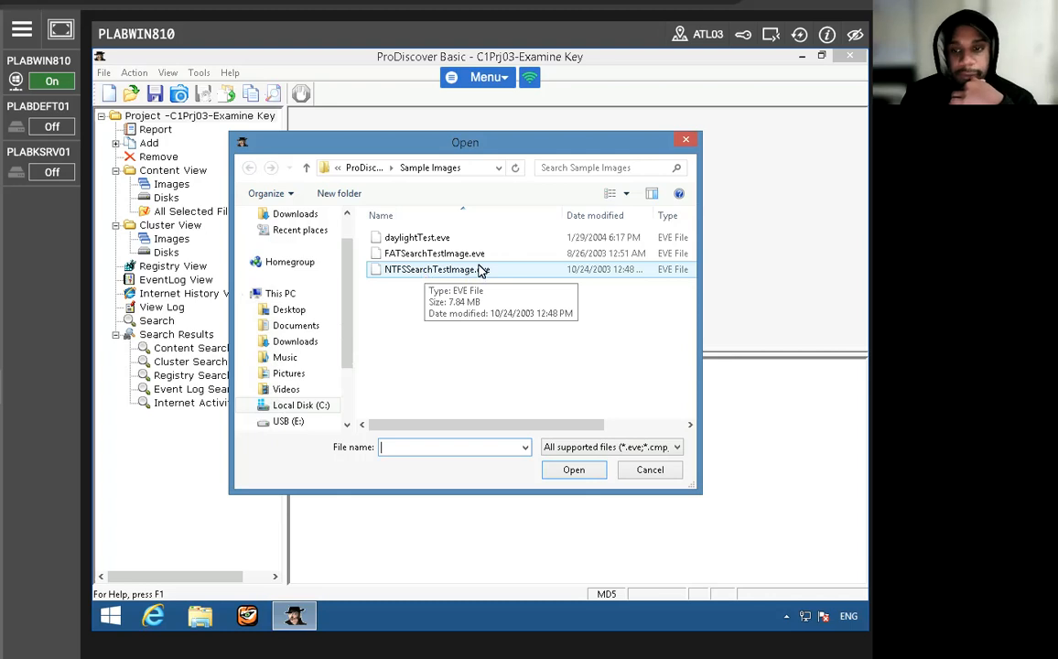
{"action": "left_click", "coordinate": [449, 256]}
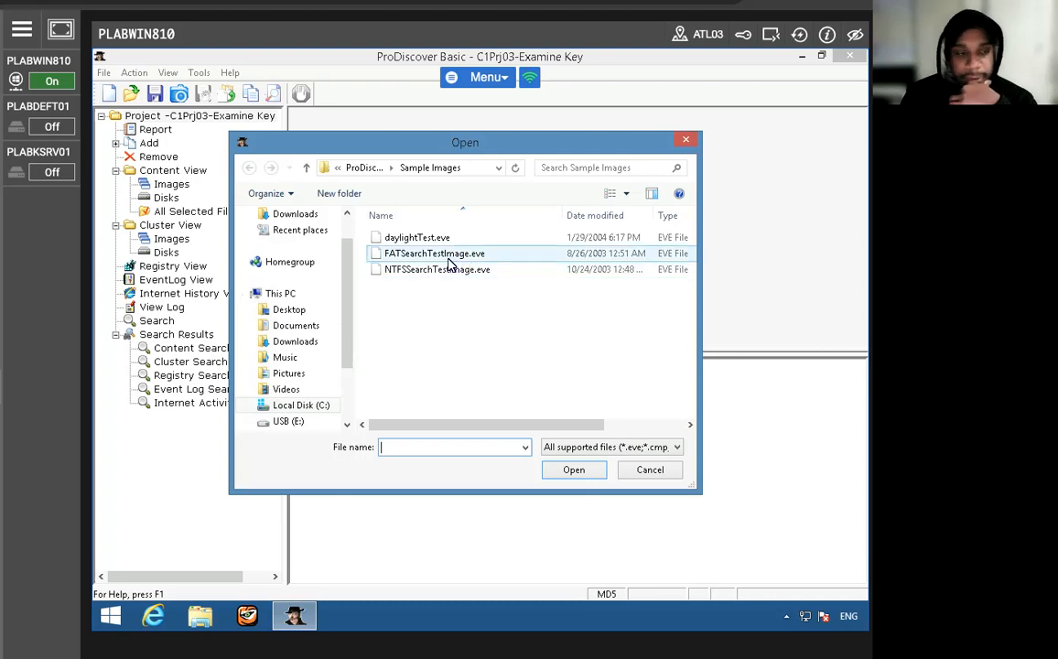
{"action": "left_click", "coordinate": [580, 473]}
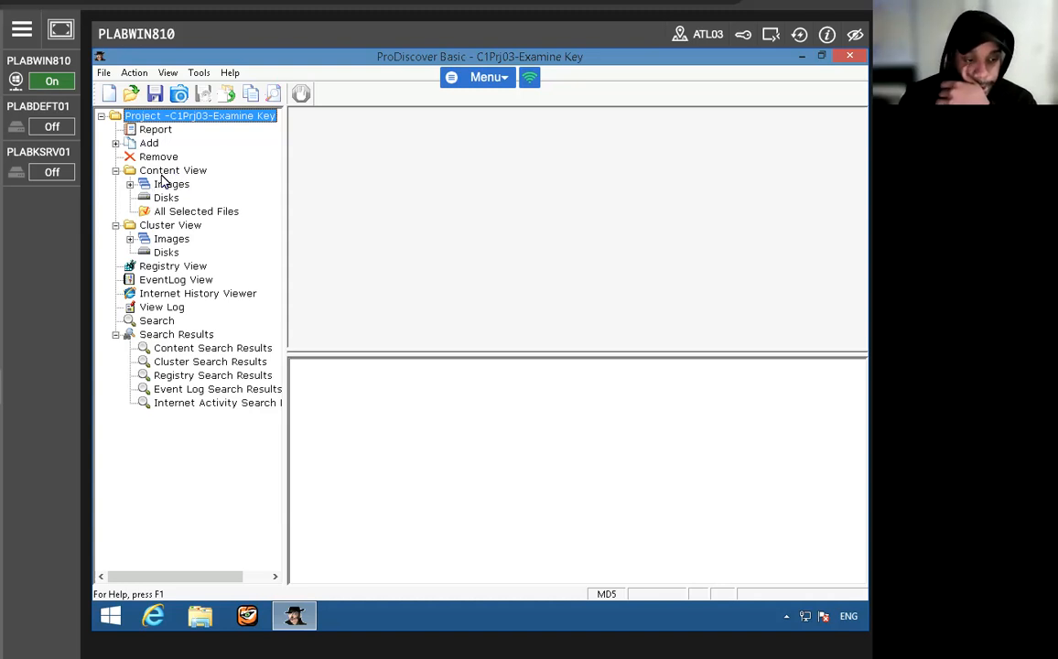
- Open the added image's files under Content View and display them in Gallery View
{"action": "left_click", "coordinate": [130, 184]}
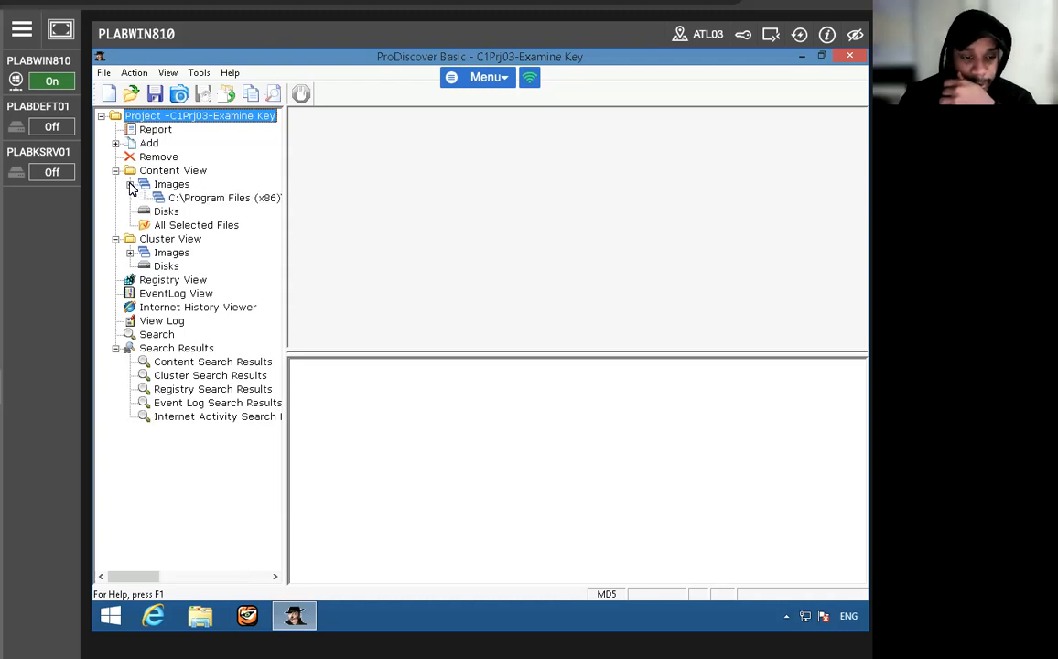
{"action": "left_click", "coordinate": [184, 197]}
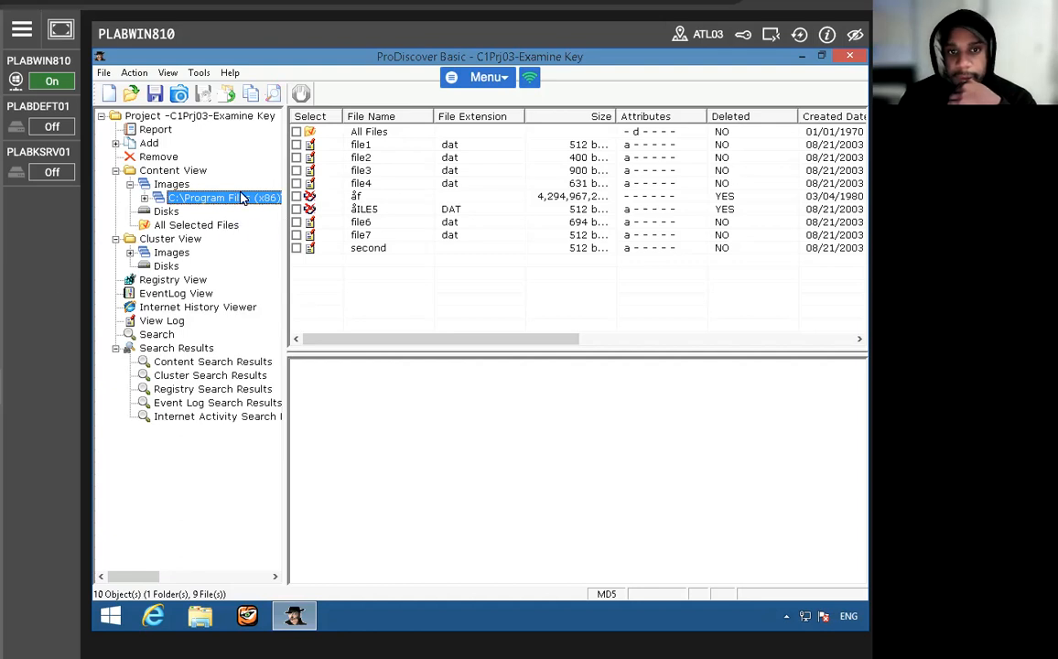
{"action": "left_click", "coordinate": [169, 73]}
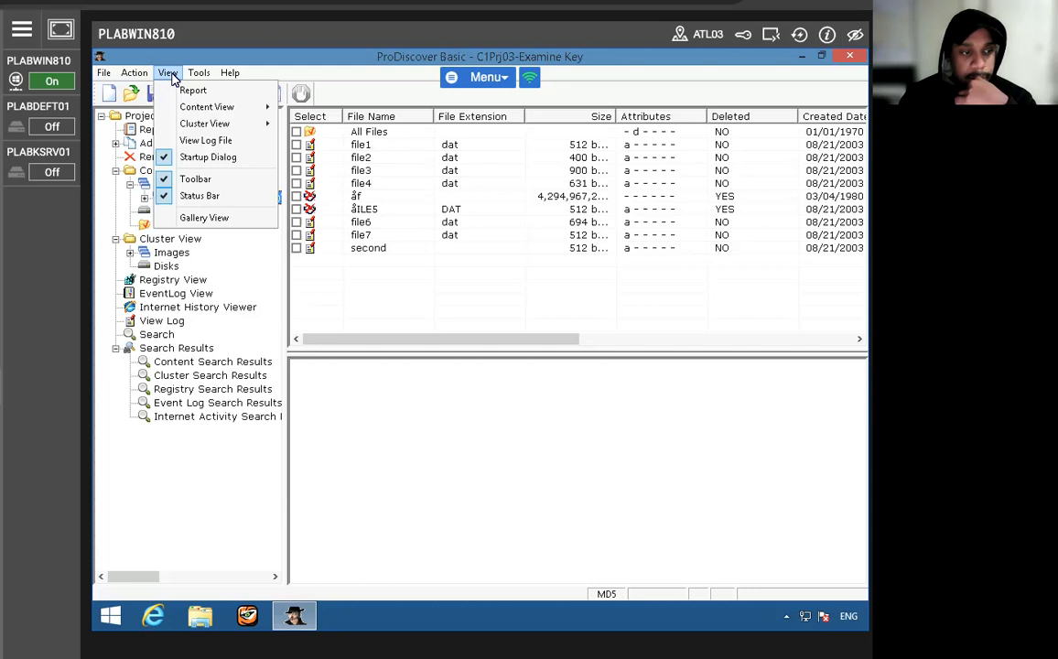
{"action": "mouse_move", "coordinate": [186, 110]}
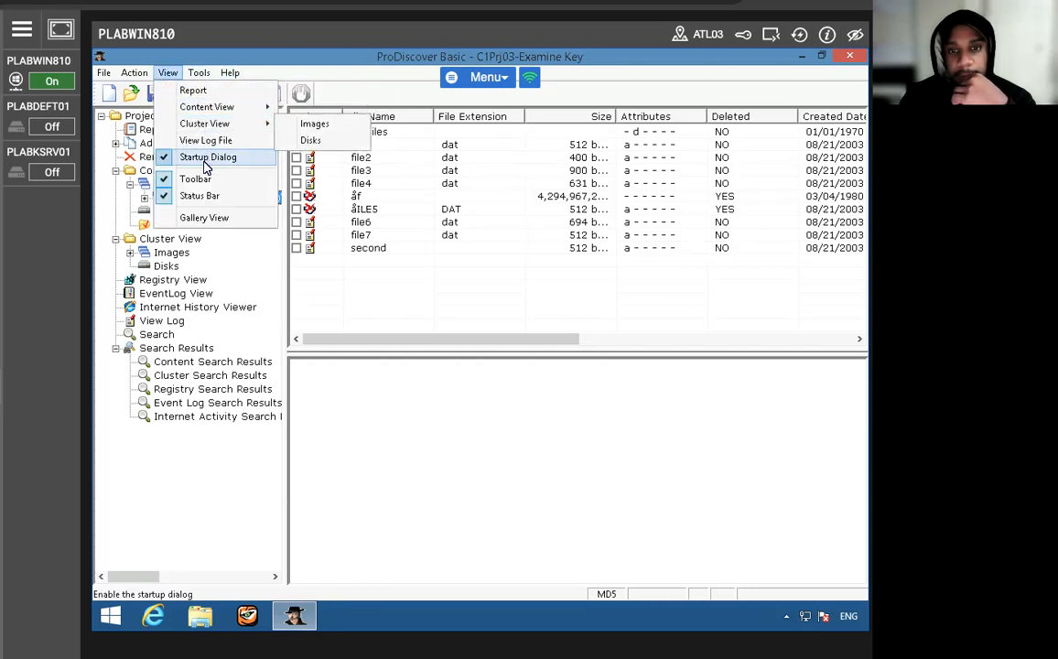
{"action": "left_click", "coordinate": [205, 218]}
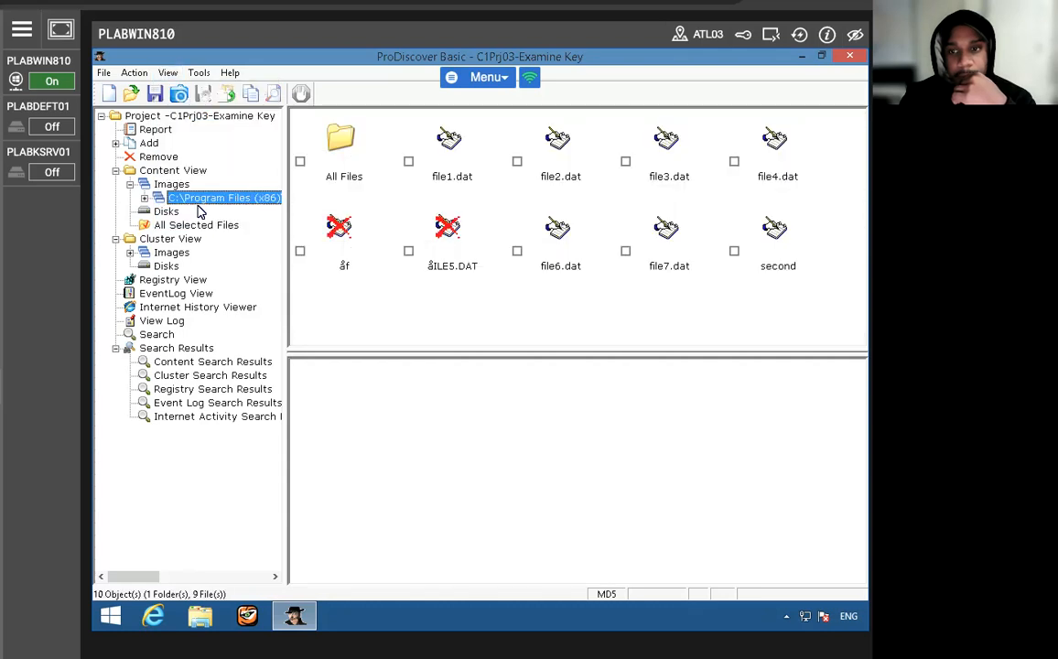
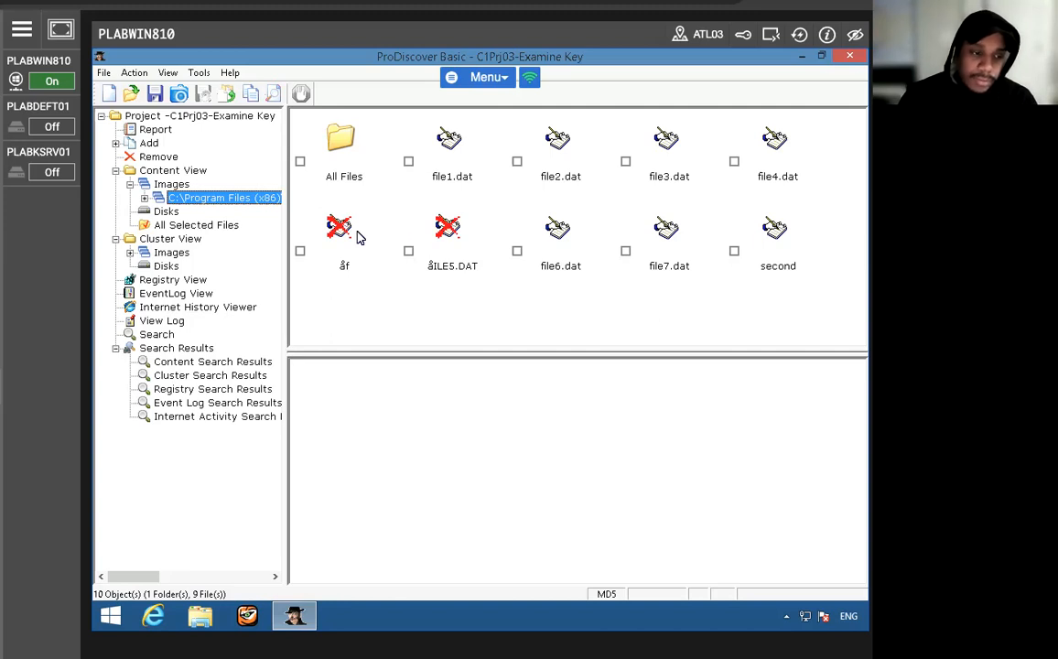
- Preview the contents of file1.dat, file2.dat, file3.dat and file4.dat, dismissing the prompt to choose an app for .dat files
{"action": "left_click", "coordinate": [339, 137]}
{"action": "left_click", "coordinate": [448, 149]}
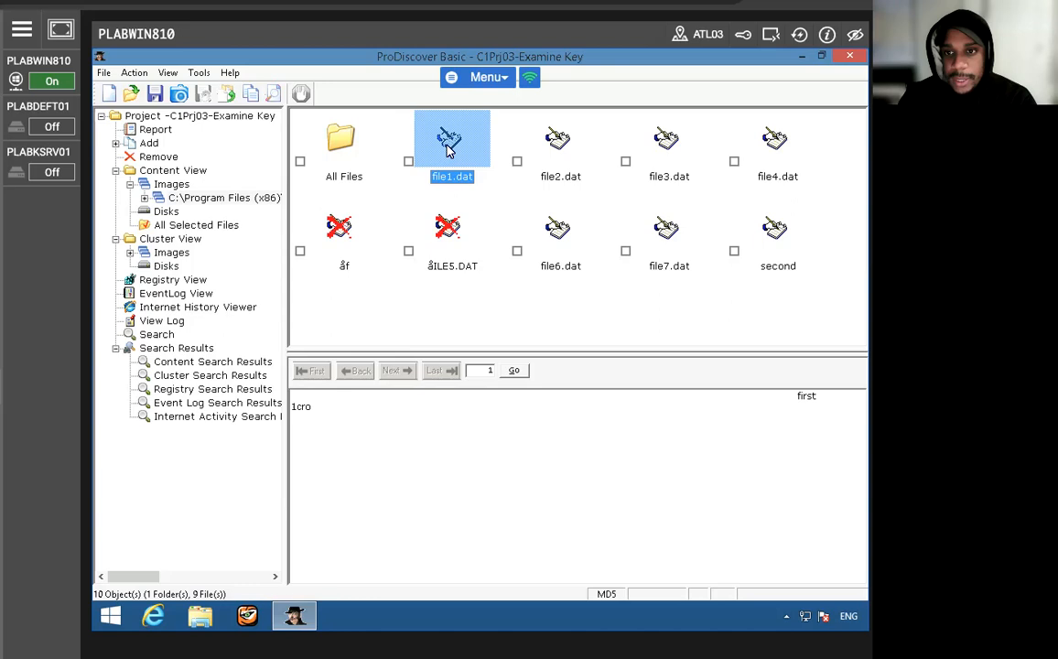
{"action": "double_click", "coordinate": [449, 149]}
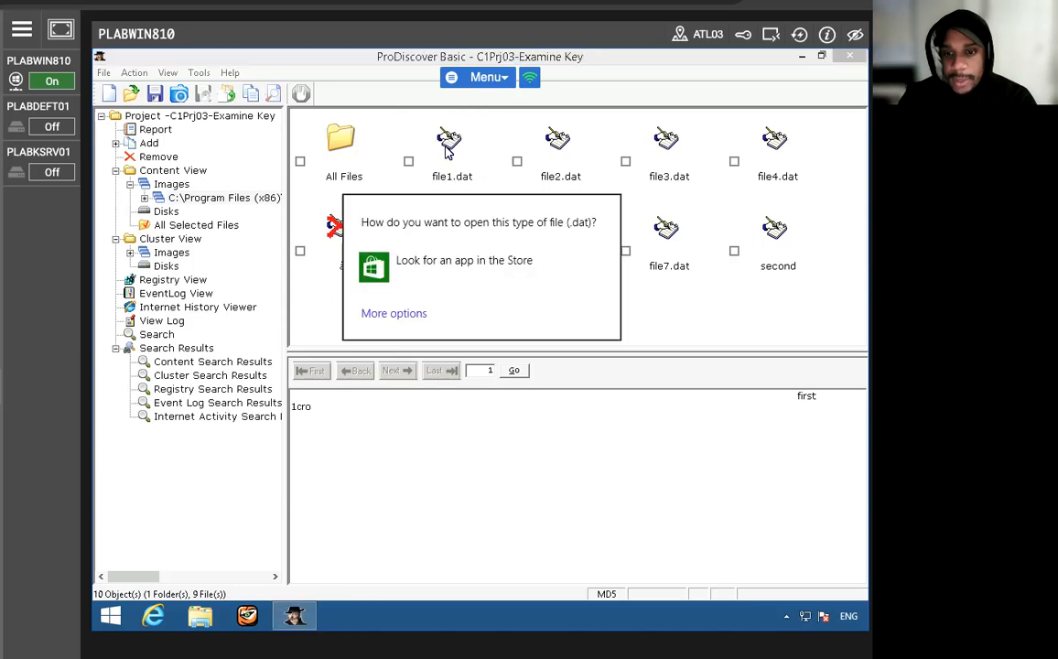
{"action": "left_click", "coordinate": [484, 395]}
{"action": "left_click", "coordinate": [531, 154]}
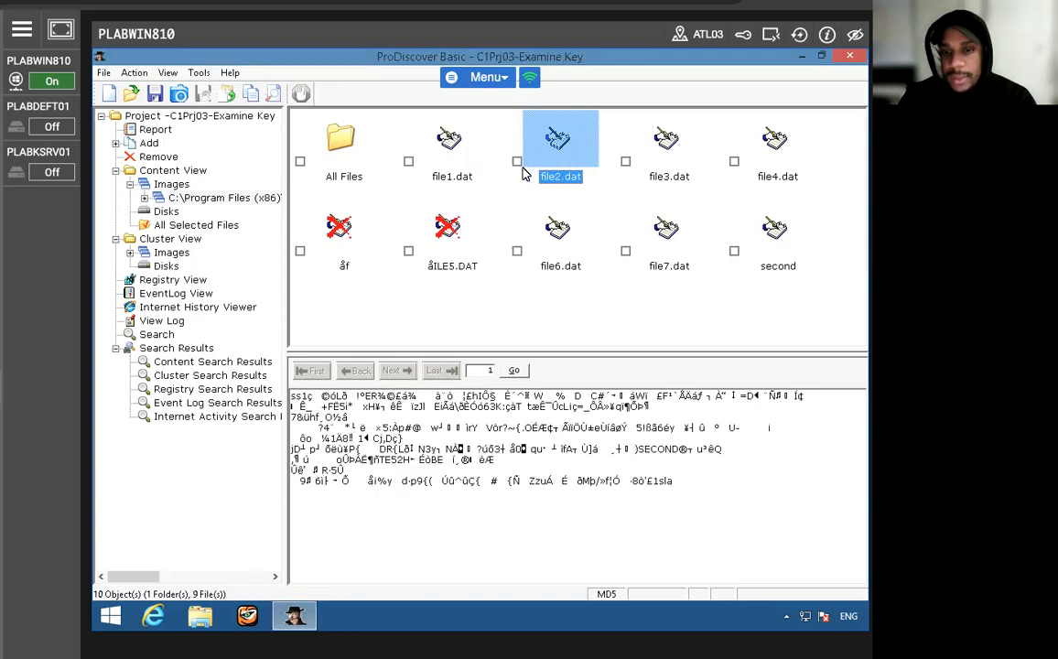
{"action": "left_click", "coordinate": [643, 135]}
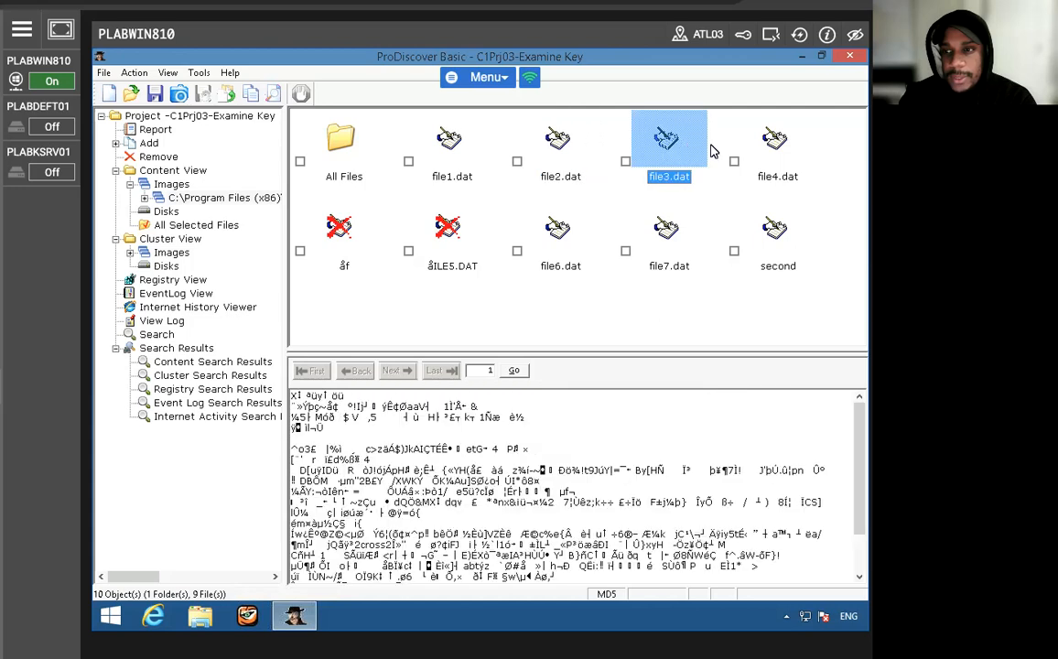
{"action": "left_click", "coordinate": [772, 143]}
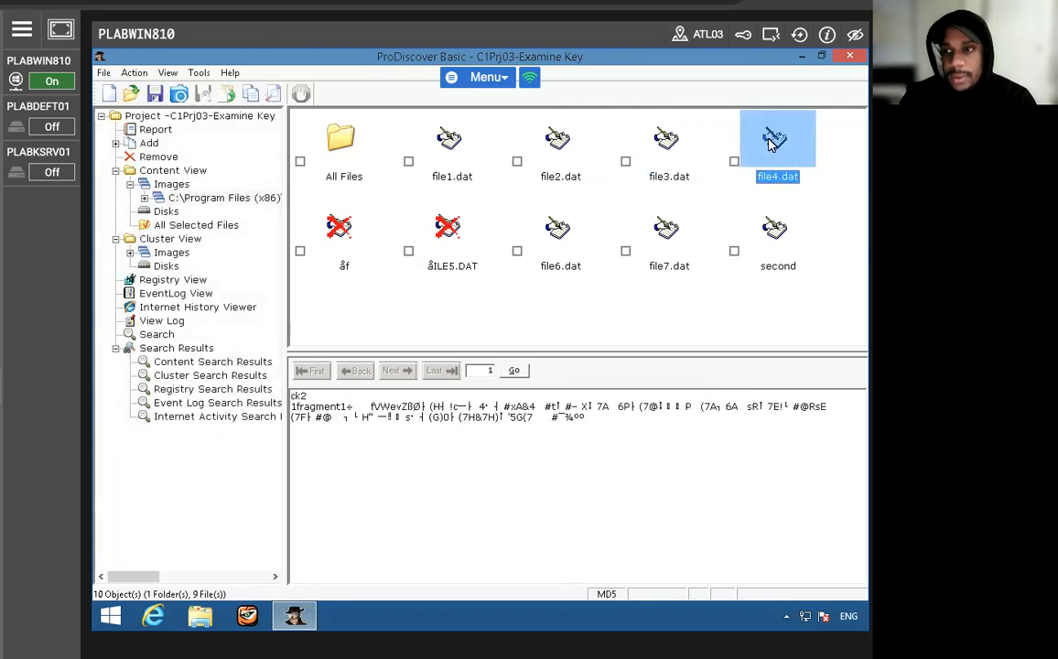
- Preview the contents of second, file7.dat, file6.dat and the two deleted files, and select the All Files folder
{"action": "left_click", "coordinate": [774, 220]}
{"action": "left_click", "coordinate": [645, 239]}
{"action": "left_click", "coordinate": [560, 236]}
{"action": "left_click", "coordinate": [447, 229]}
{"action": "left_click", "coordinate": [321, 227]}
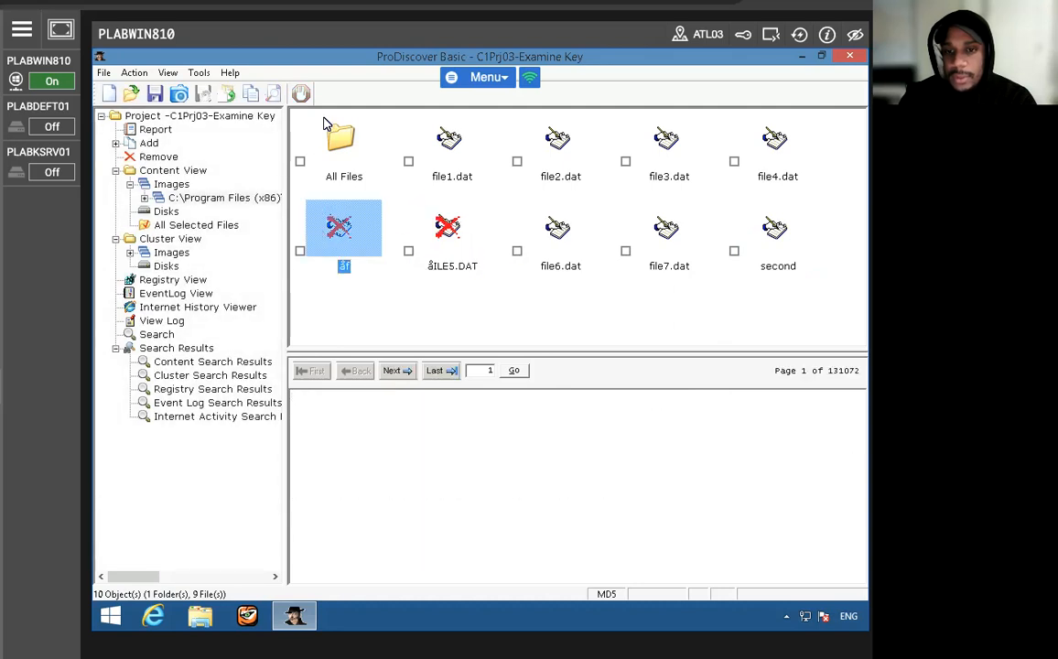
{"action": "left_click", "coordinate": [327, 126]}
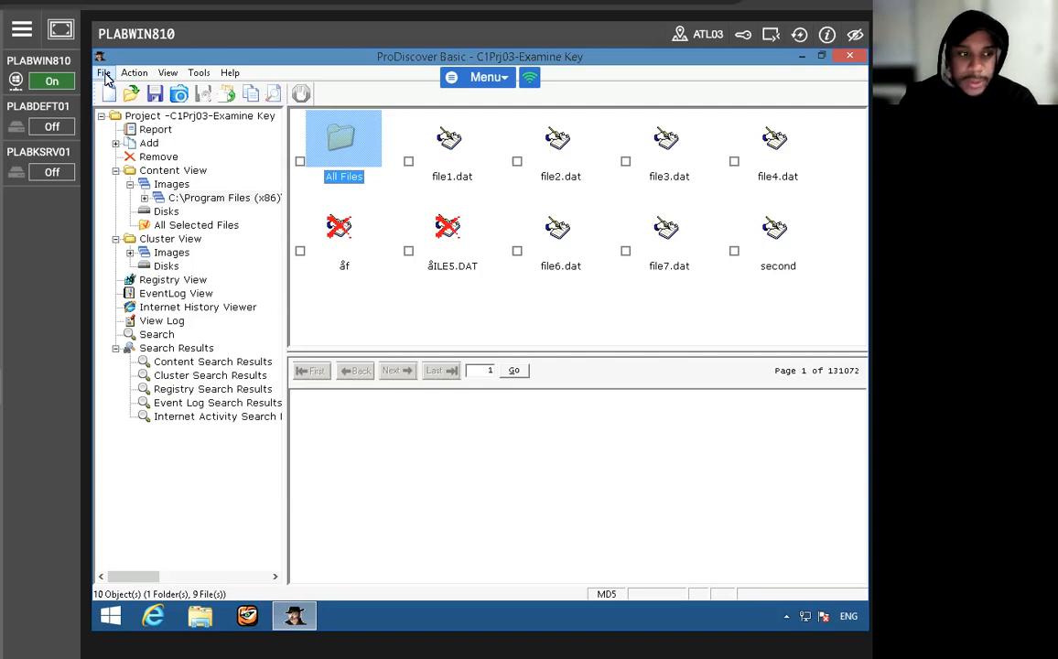
- Set up an ASCII content search for the pattern "1cro" in the project's sample image
{"action": "left_click", "coordinate": [274, 96]}
{"action": "left_click", "coordinate": [395, 325]}
{"action": "type", "text": "1"}
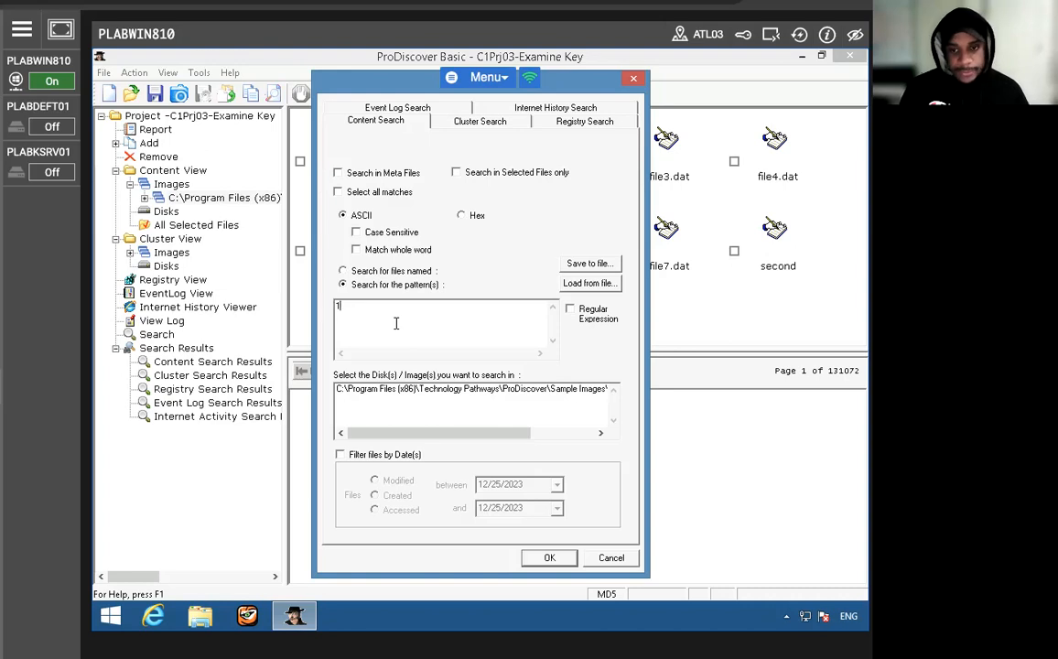
{"action": "type", "text": "cro"}
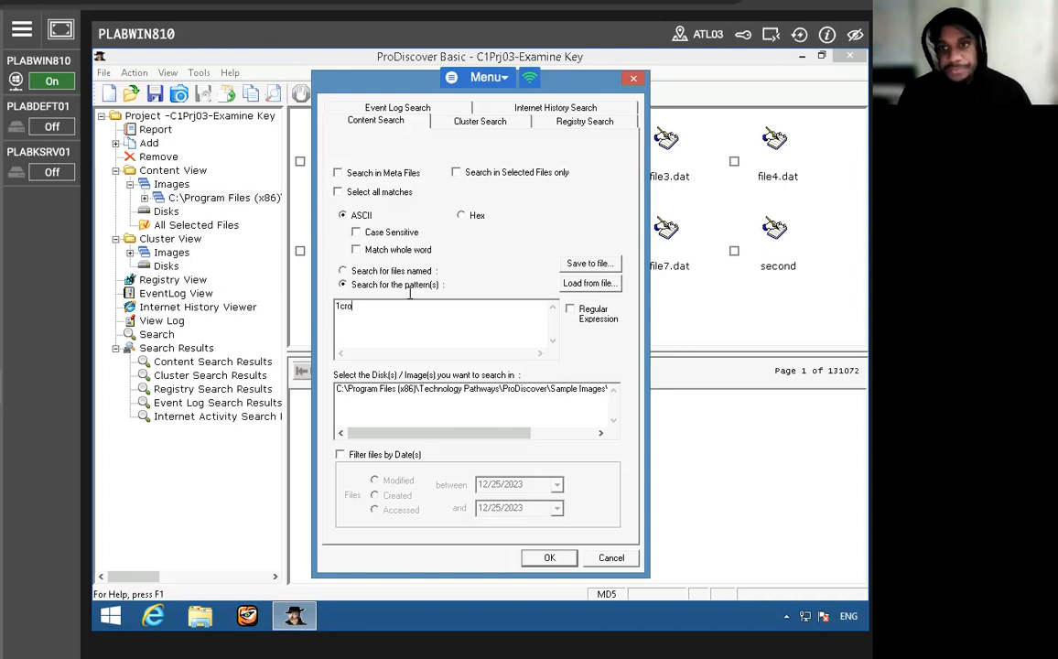
{"action": "left_click", "coordinate": [450, 395]}
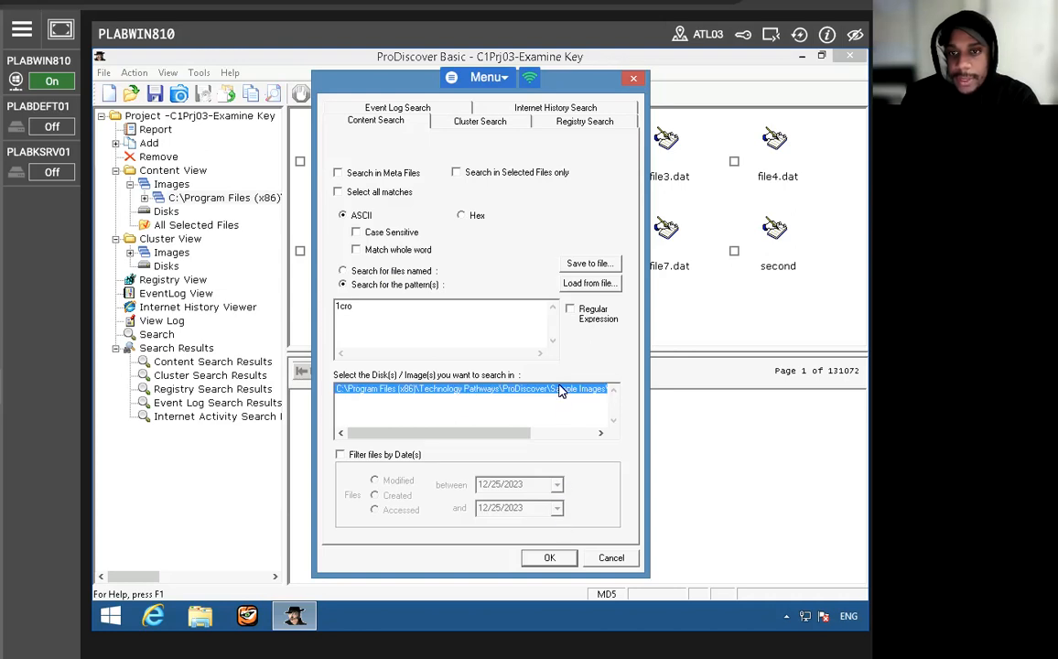
- Run a raw cluster search for the copied pattern "1cro" in the sample image and view the clusters found
{"action": "left_click", "coordinate": [476, 124]}
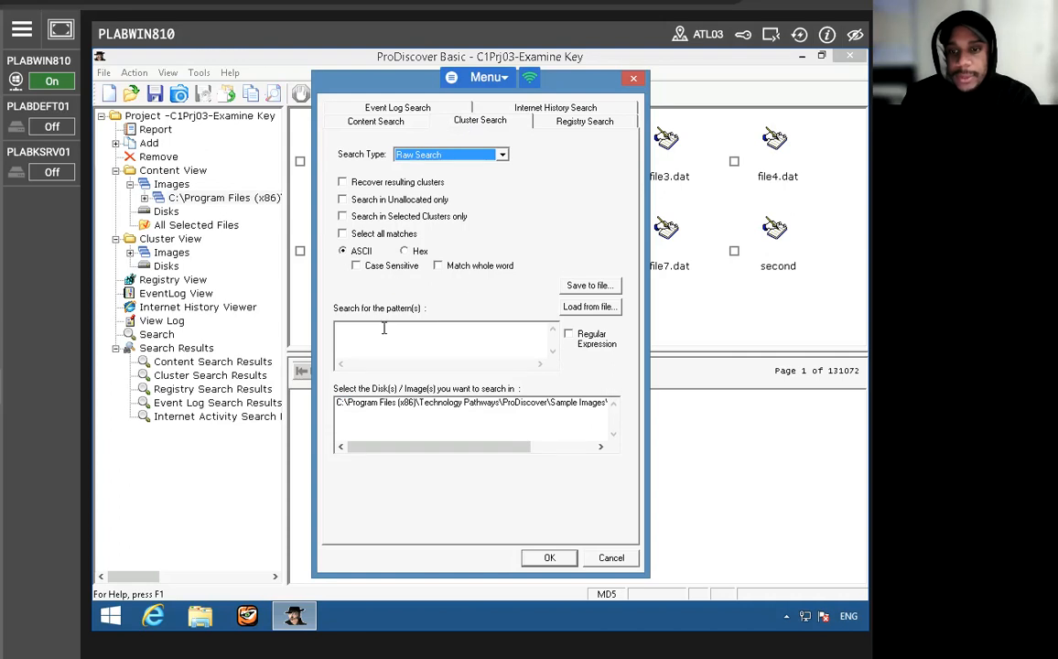
{"action": "left_click", "coordinate": [384, 122]}
{"action": "double_click", "coordinate": [346, 308]}
{"action": "right_click", "coordinate": [346, 308]}
{"action": "left_click", "coordinate": [408, 350]}
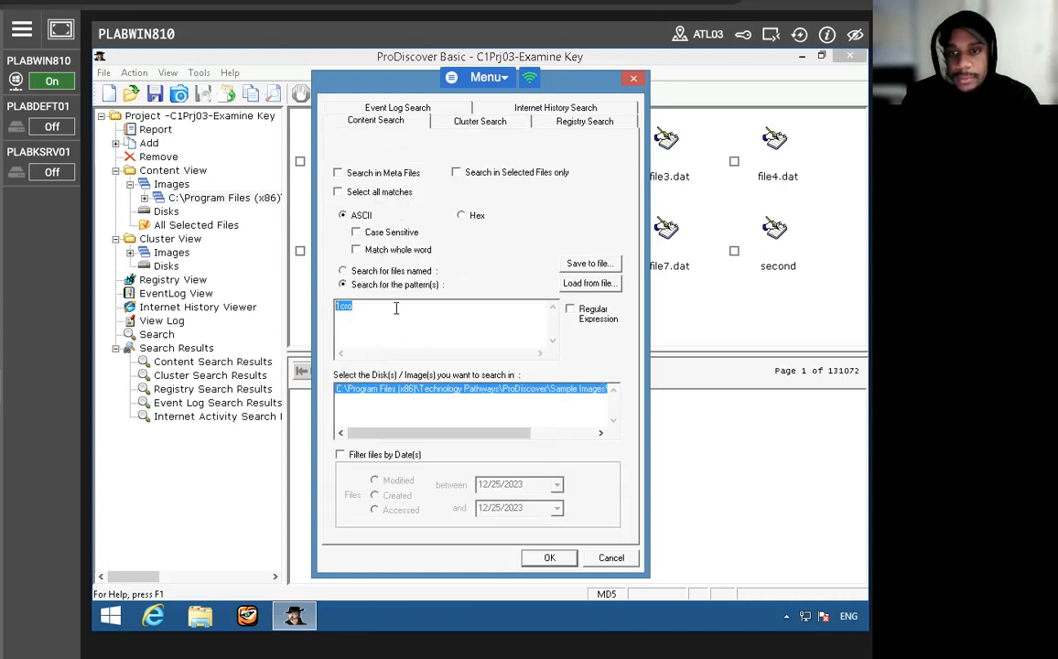
{"action": "left_click", "coordinate": [464, 122]}
{"action": "right_click", "coordinate": [382, 329]}
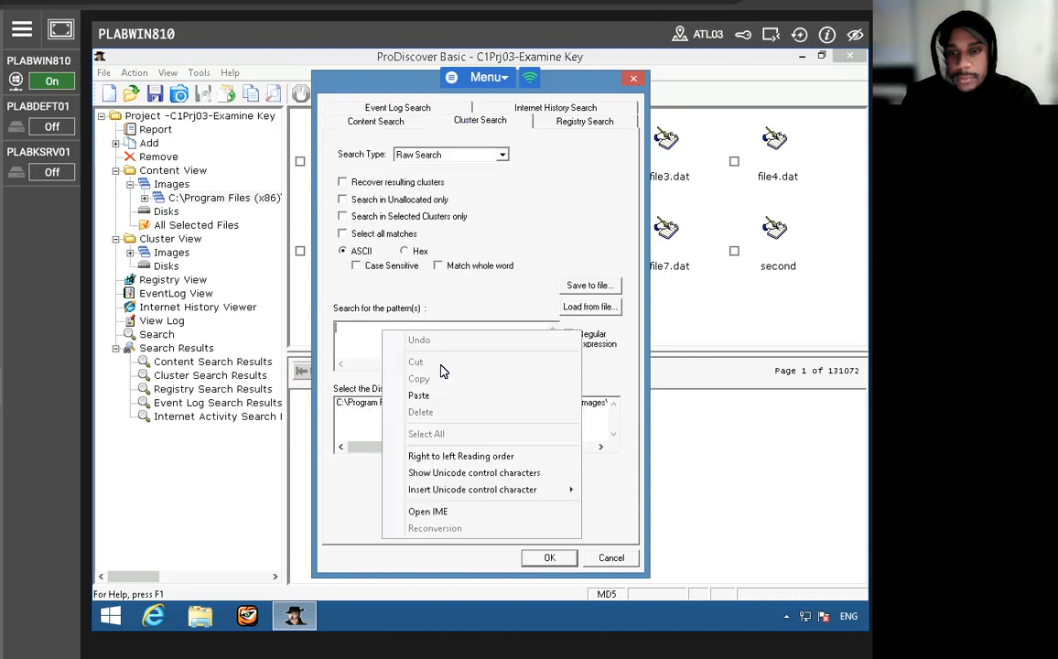
{"action": "left_click", "coordinate": [436, 395]}
{"action": "left_click", "coordinate": [436, 404]}
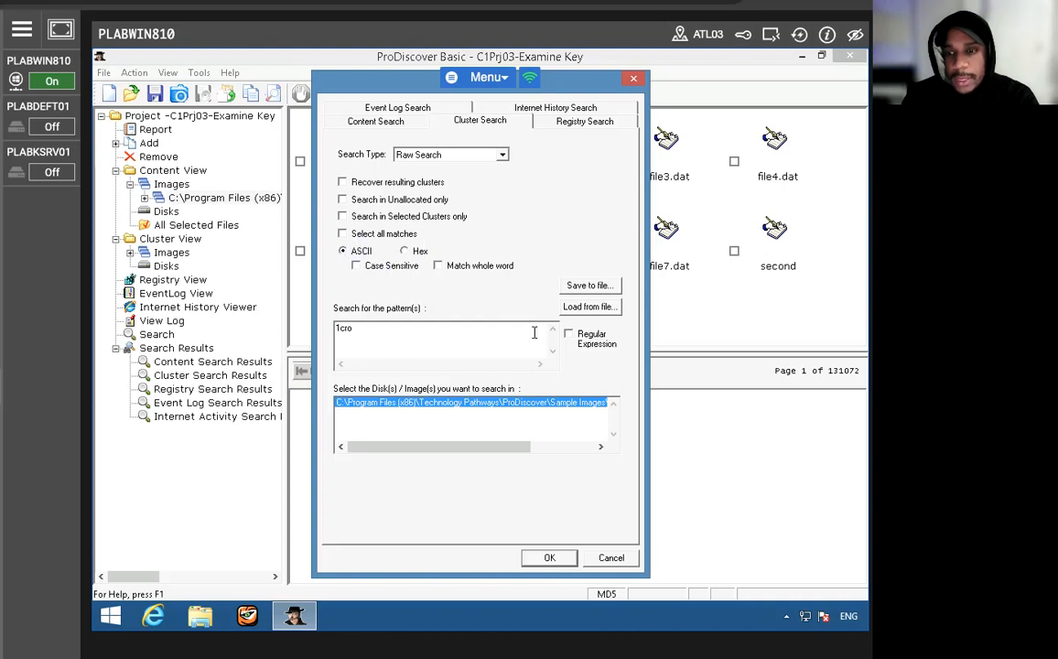
{"action": "left_click", "coordinate": [549, 557]}
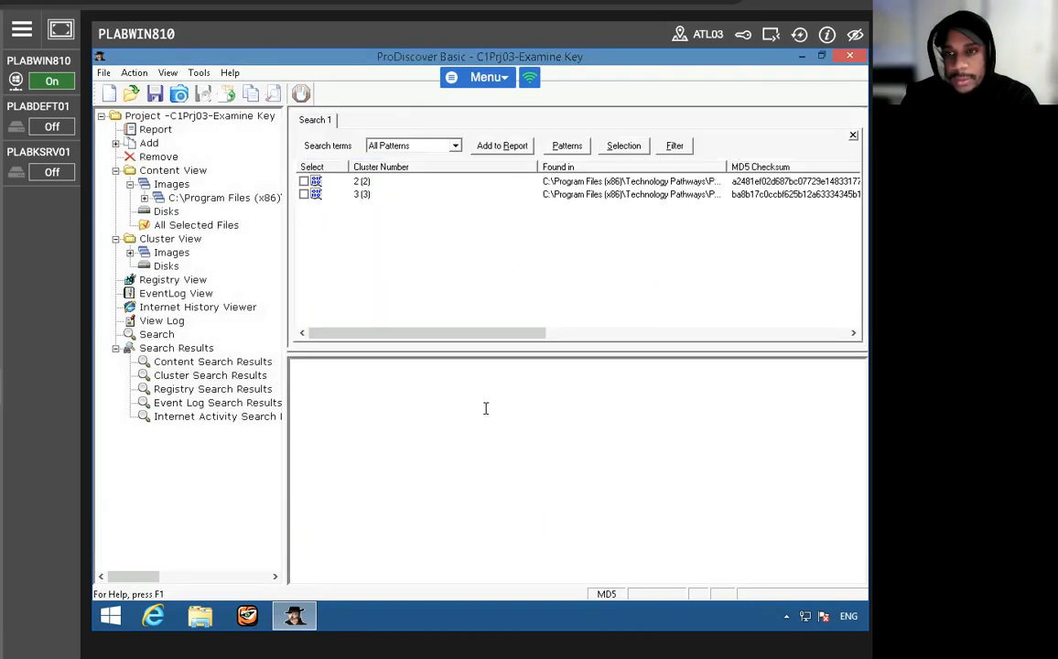
{"action": "left_click", "coordinate": [416, 195]}
{"action": "left_click", "coordinate": [378, 182]}
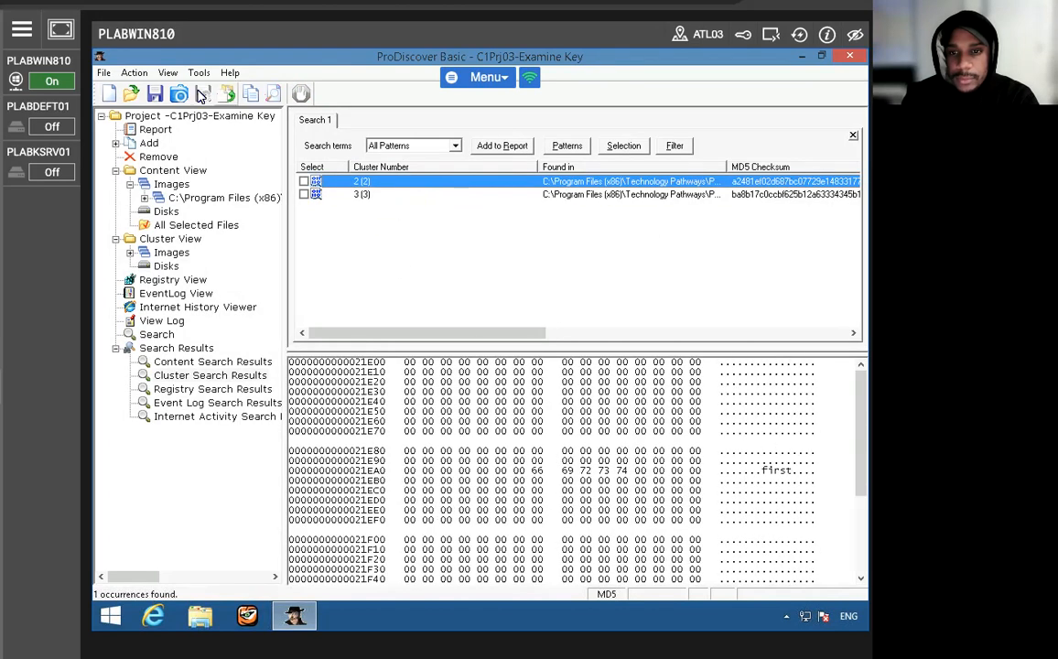
- Turn Gallery View off and back on while the search results are open
{"action": "left_click", "coordinate": [134, 74]}
{"action": "mouse_move", "coordinate": [167, 72]}
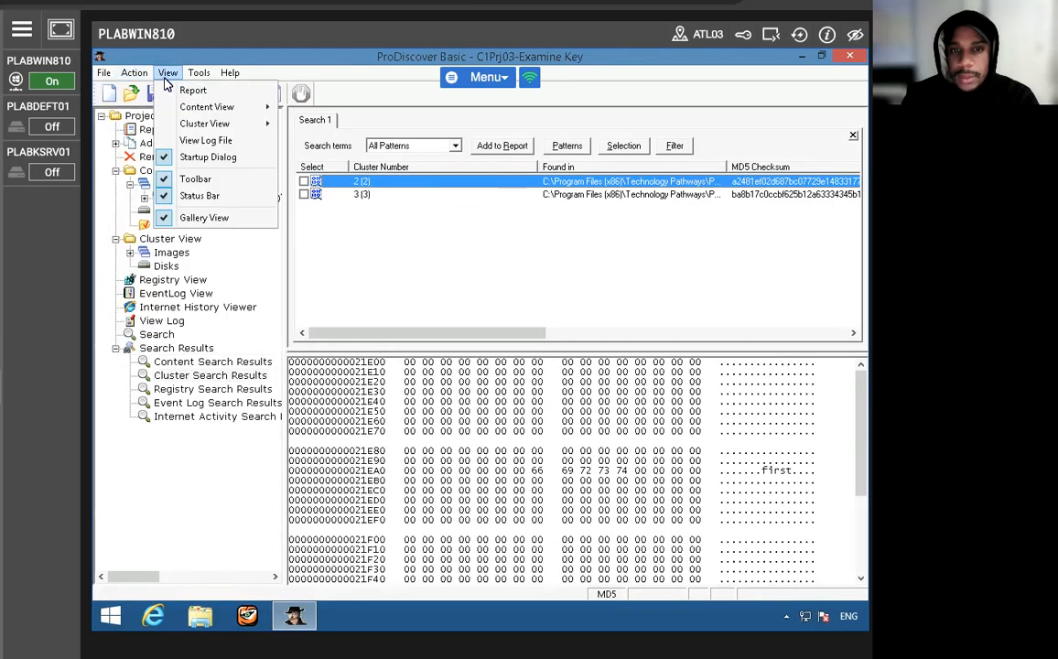
{"action": "left_click", "coordinate": [193, 218]}
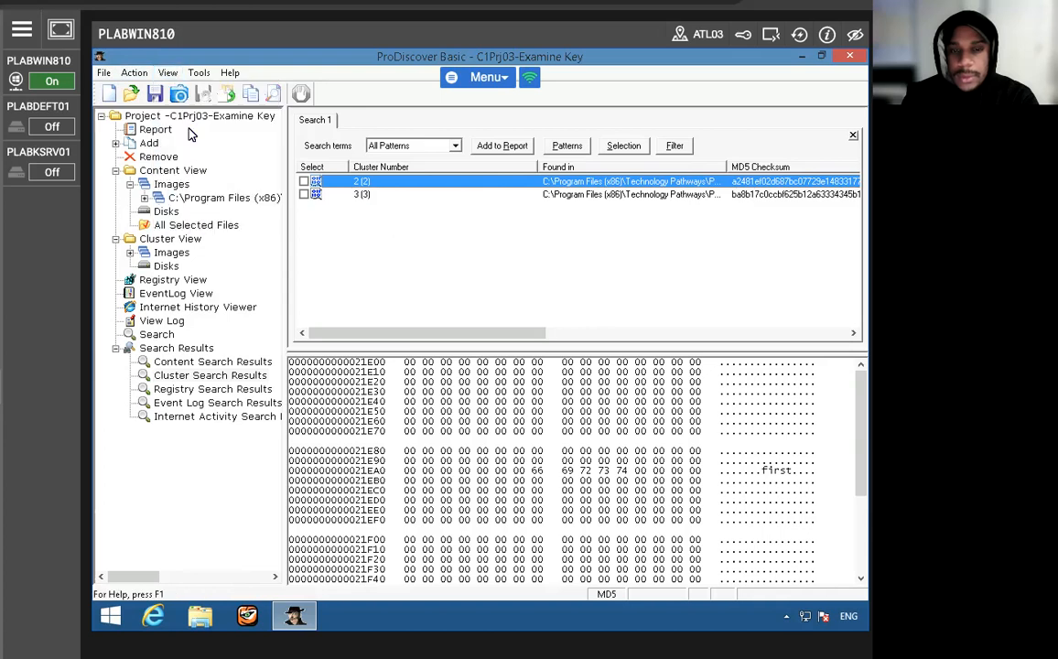
{"action": "left_click", "coordinate": [167, 73]}
{"action": "left_click", "coordinate": [206, 218]}
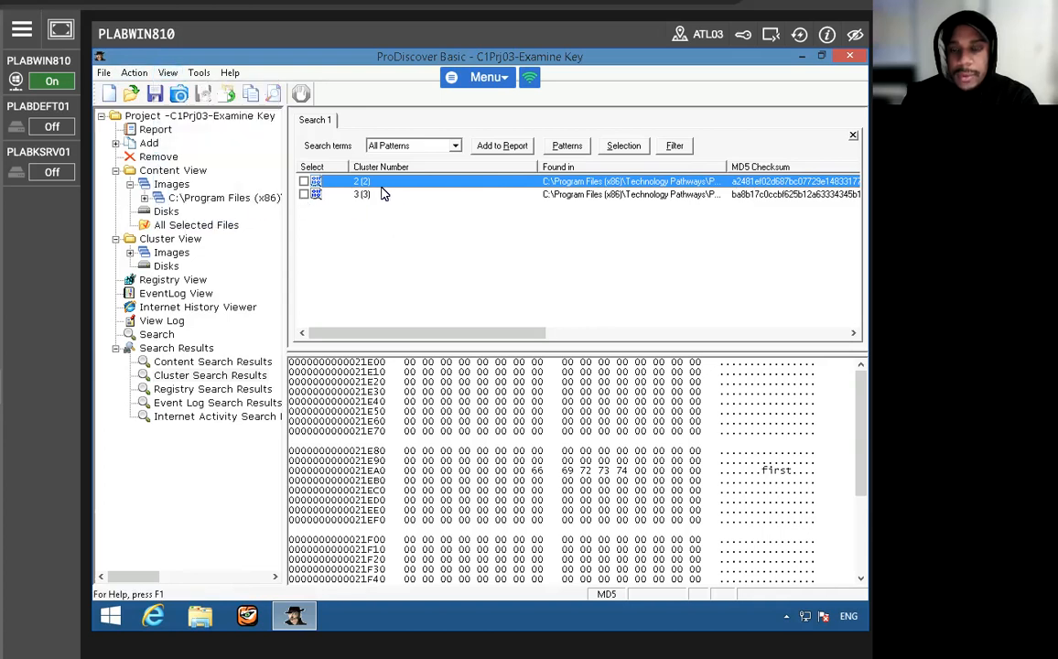
- Examine the clusters in the search results again and open the project's evidence report
{"action": "left_click", "coordinate": [375, 194]}
{"action": "left_click", "coordinate": [371, 183]}
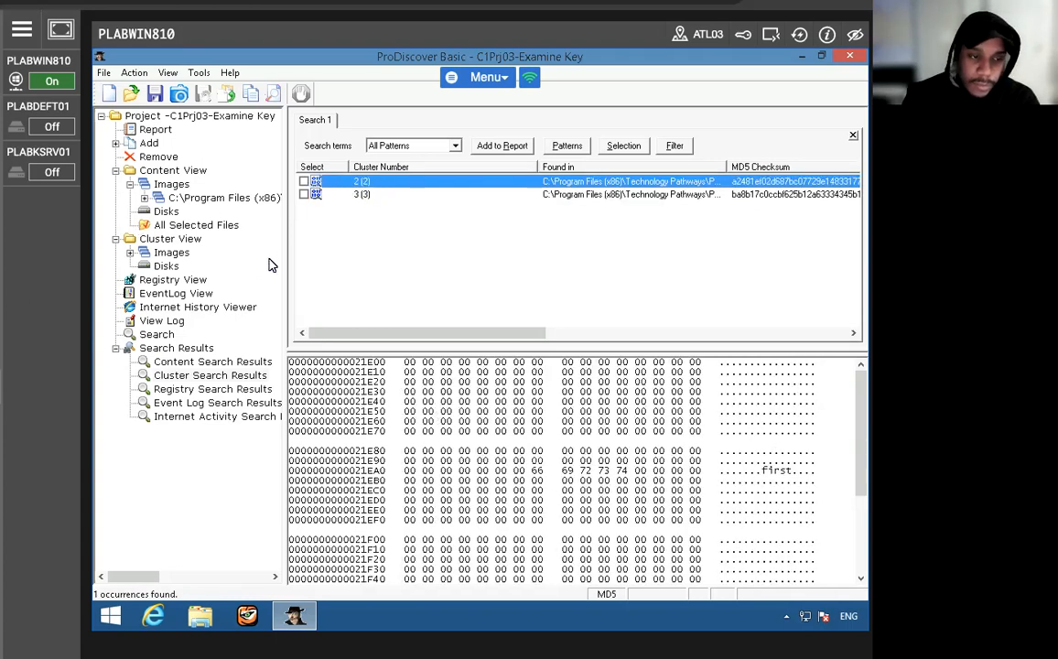
{"action": "left_click", "coordinate": [155, 131]}
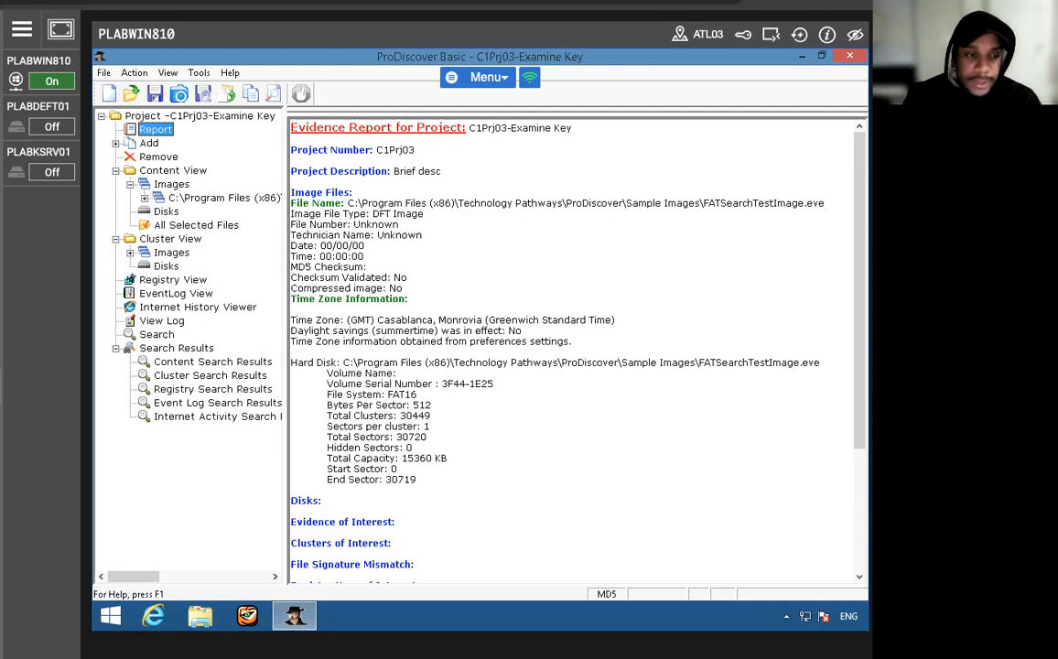
{"action": "left_click", "coordinate": [110, 95]}
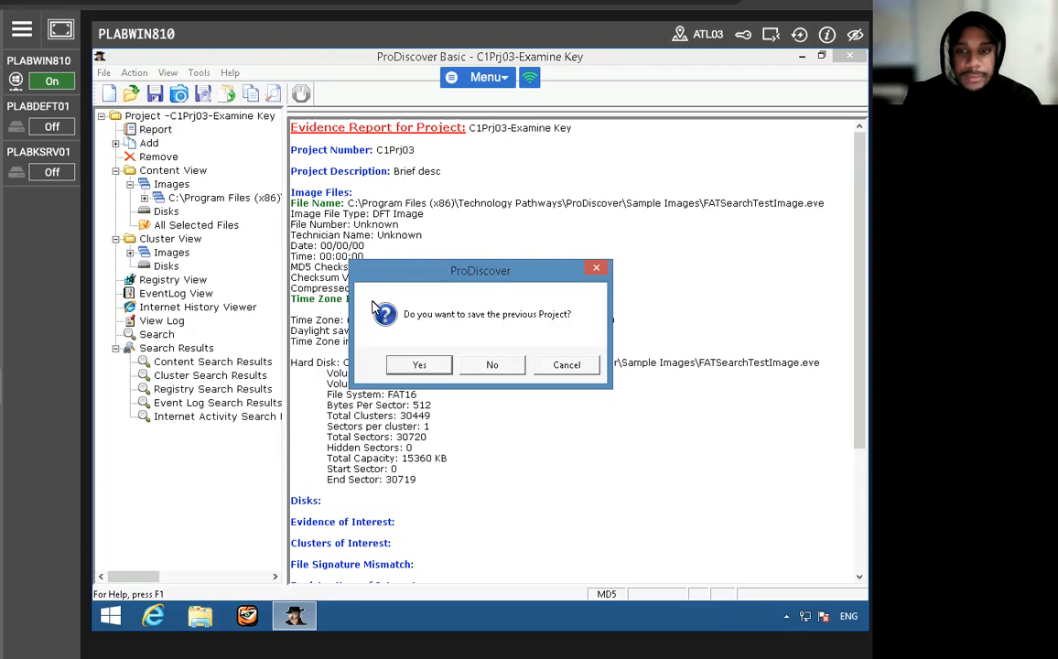
{"action": "left_click", "coordinate": [418, 364]}
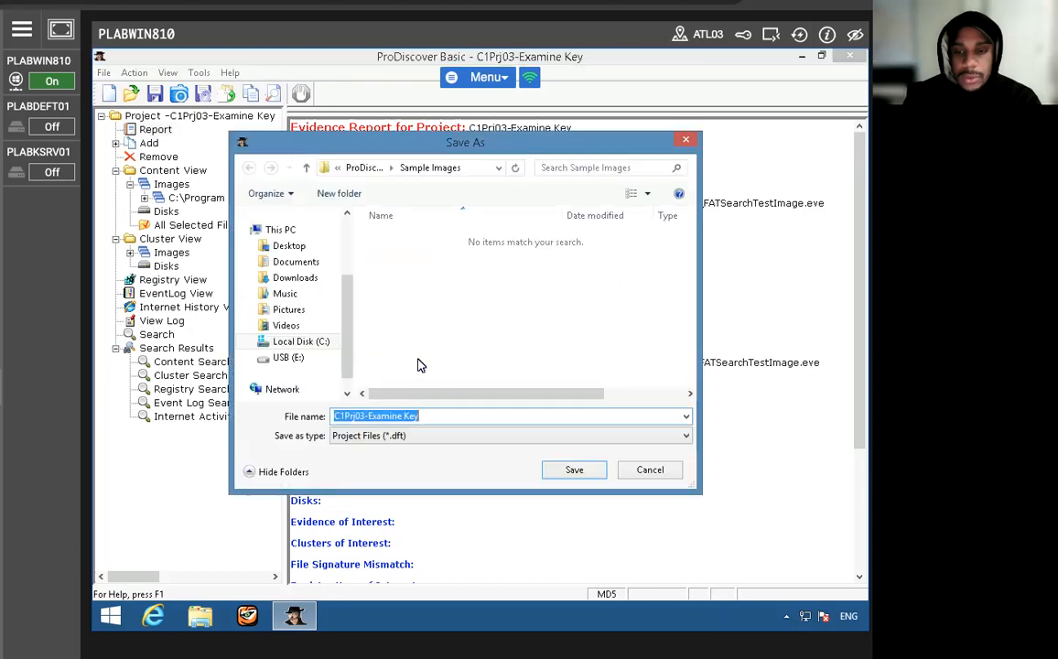
{"action": "left_click", "coordinate": [629, 470]}
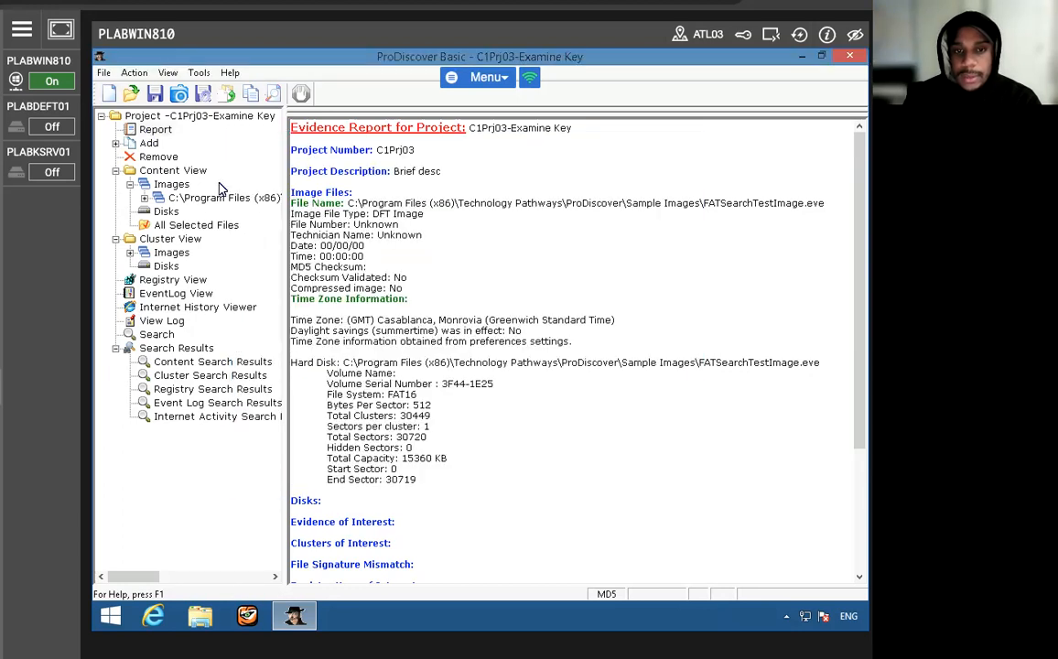
{"action": "left_click", "coordinate": [104, 72]}
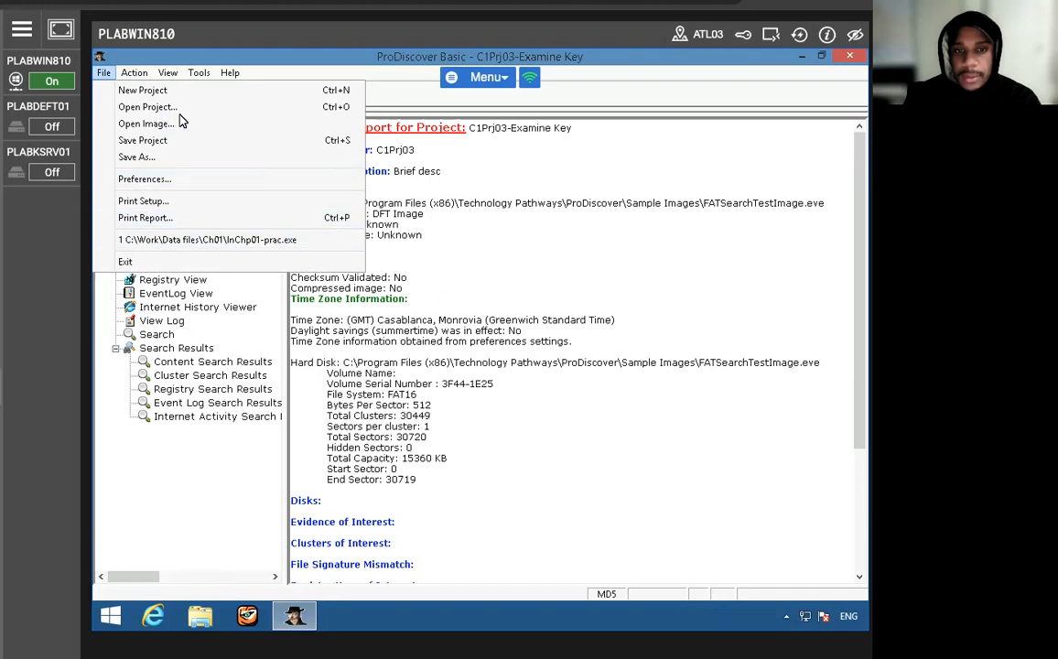
{"action": "left_click", "coordinate": [161, 91]}
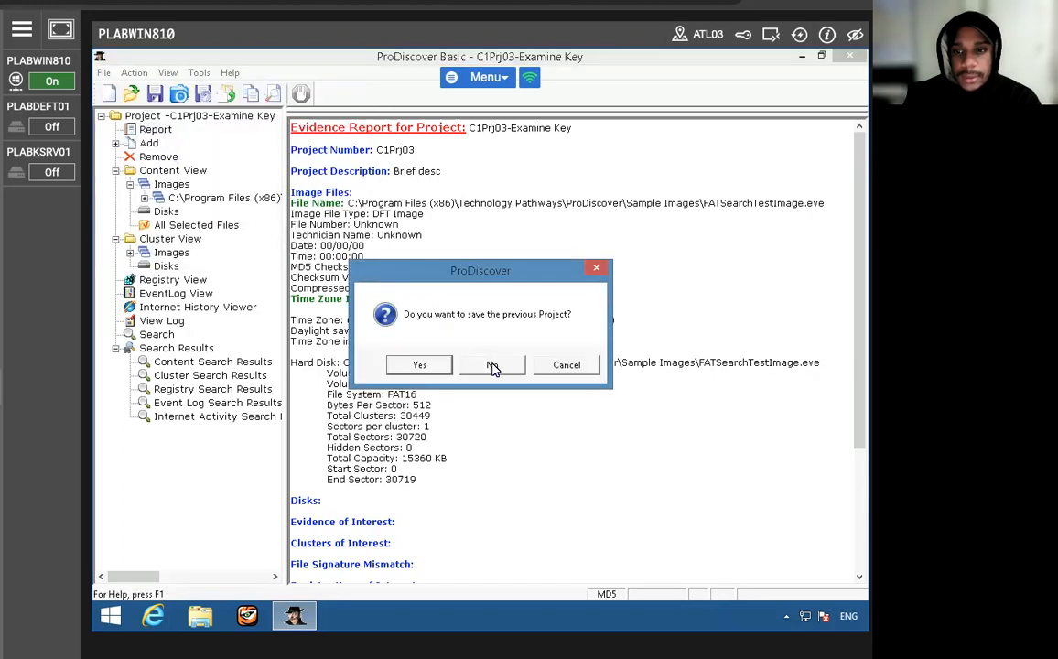
{"action": "left_click", "coordinate": [443, 363]}
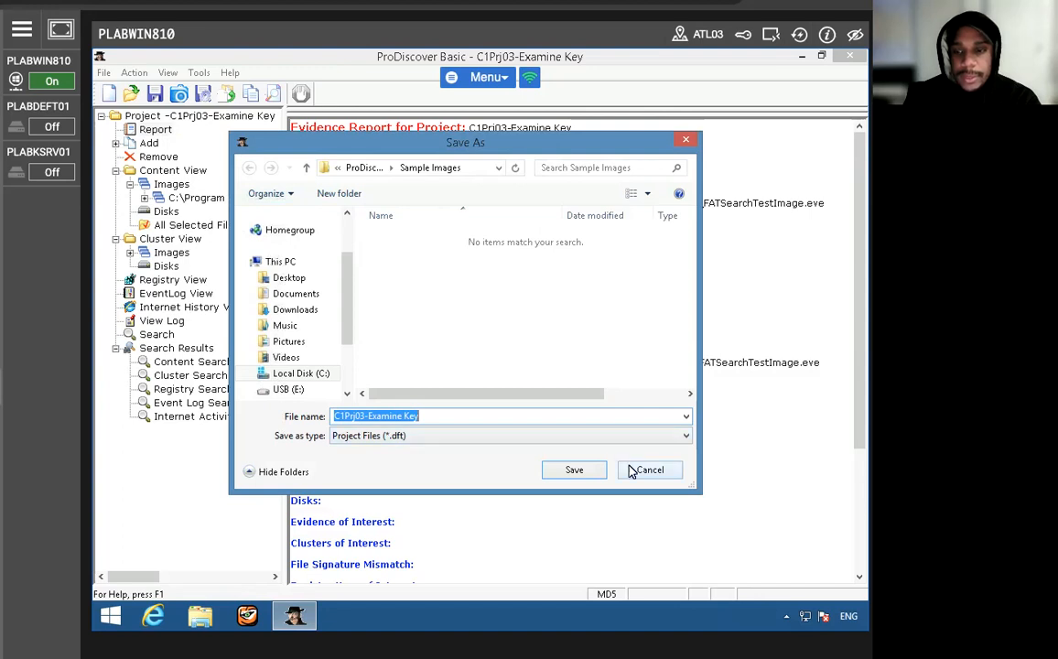
{"action": "left_click", "coordinate": [640, 468]}
- Start a new project without saving the previous one, enter C1Prj04 as its project number and try to create it
{"action": "left_click", "coordinate": [110, 93]}
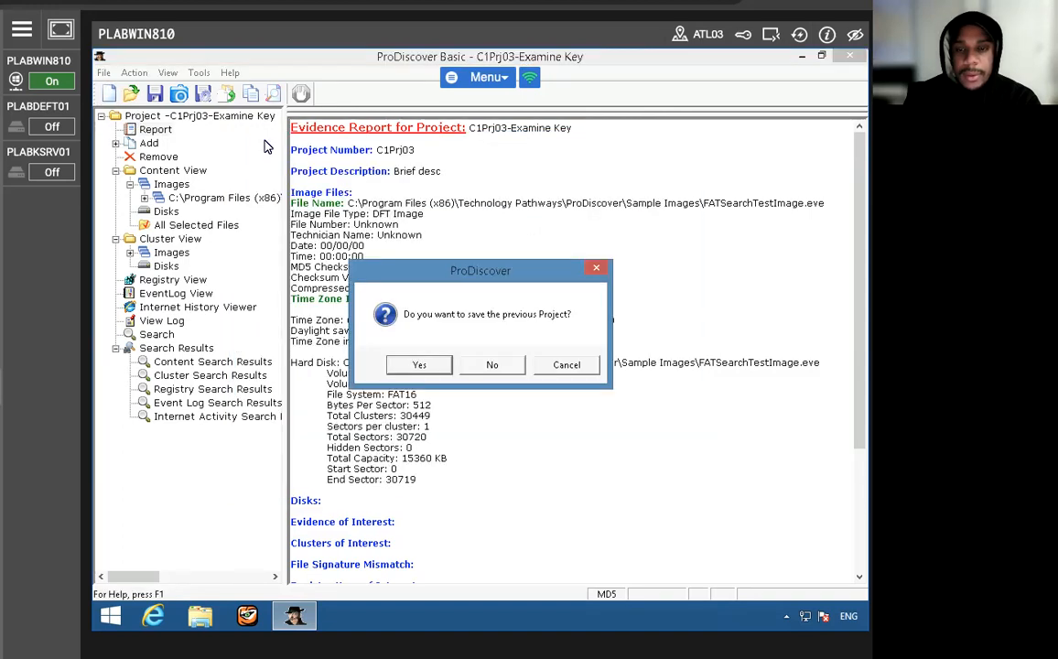
{"action": "left_click", "coordinate": [483, 366]}
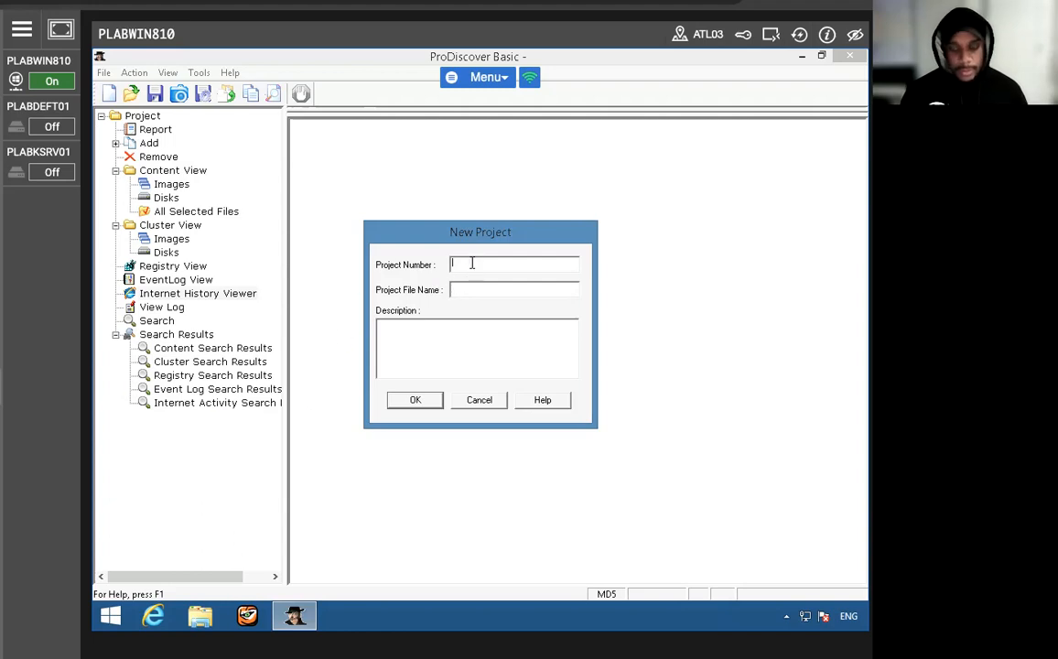
{"action": "type", "text": "C1"}
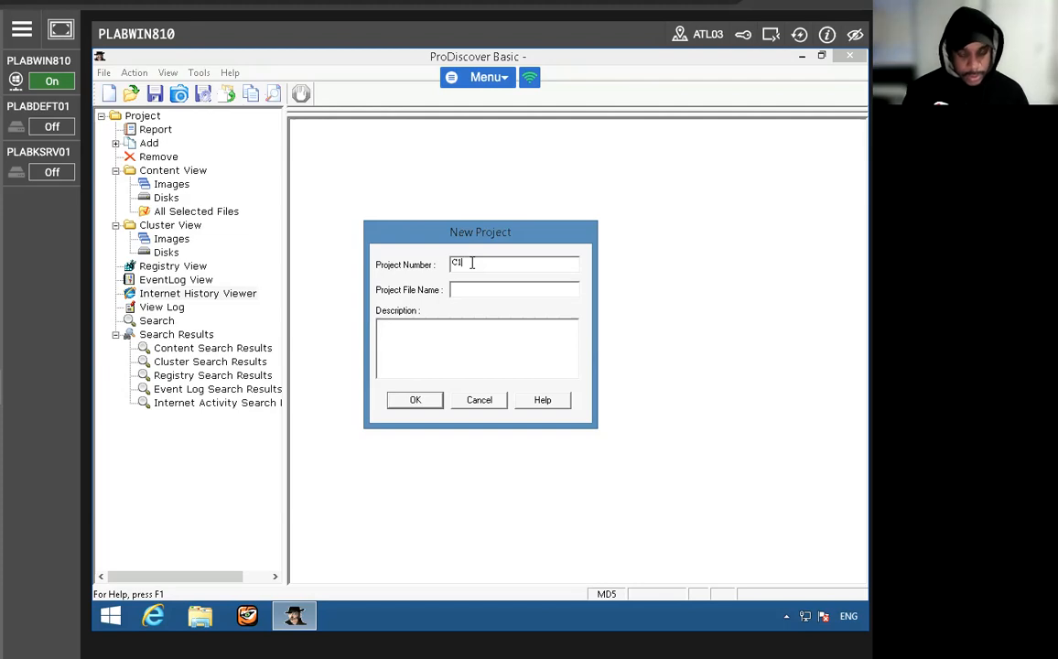
{"action": "type", "text": "PR"}
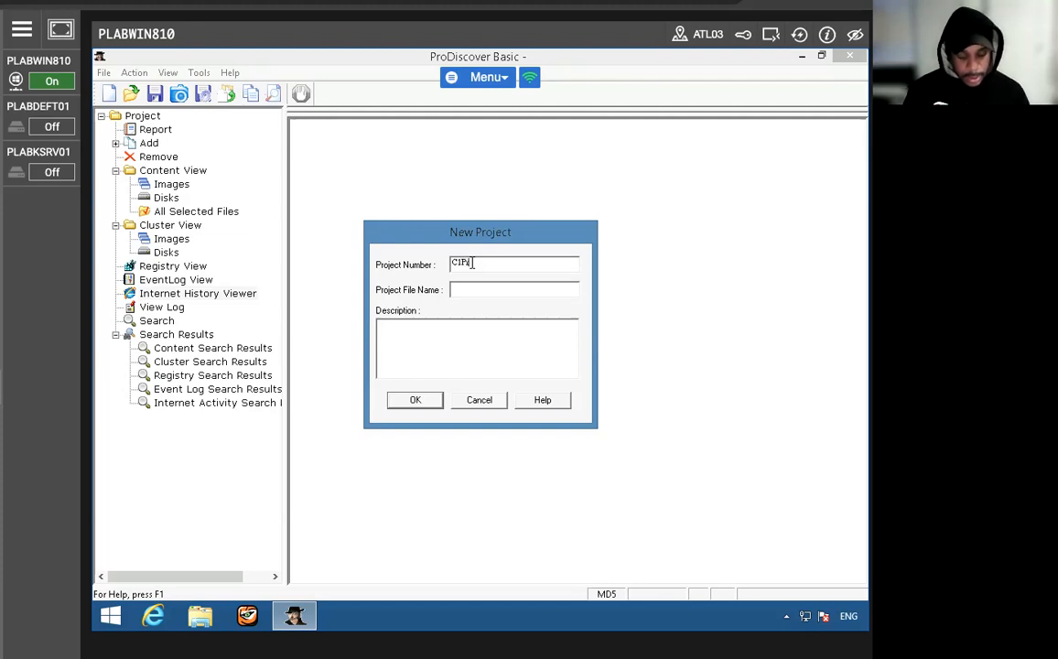
{"action": "type", "text": "j04"}
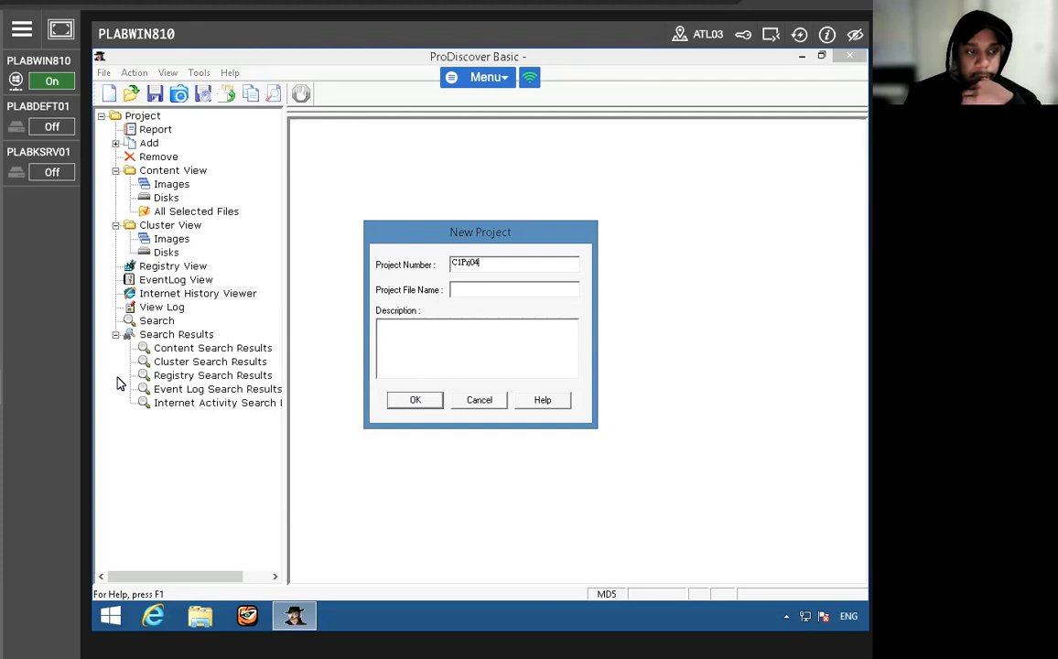
{"action": "left_click", "coordinate": [423, 403]}
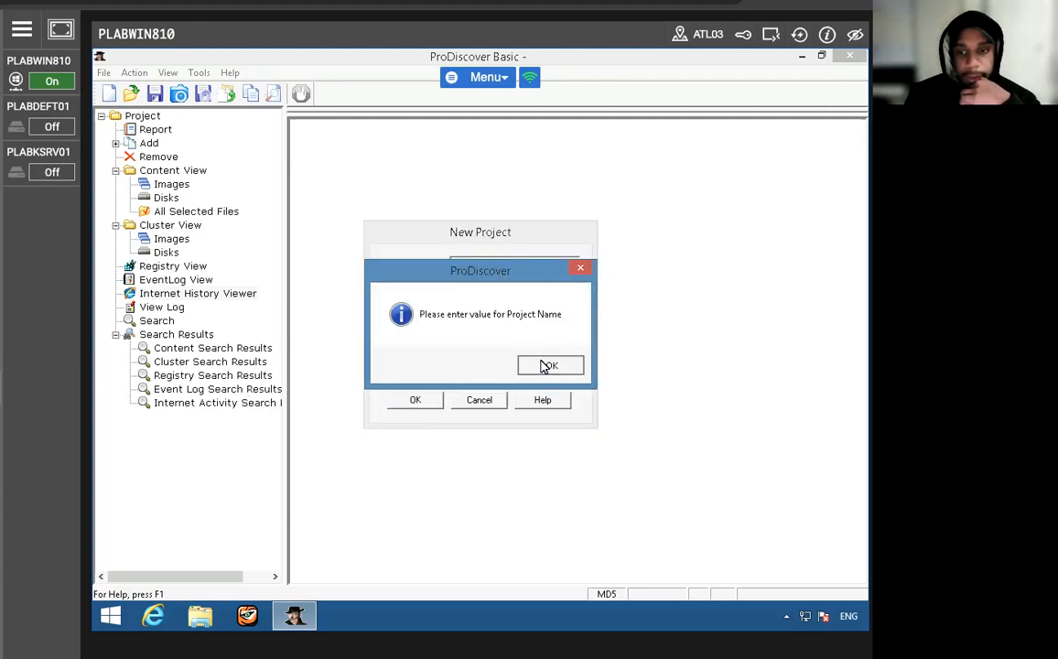
{"action": "left_click", "coordinate": [549, 364]}
- Copy the project number C1Prj04 into the new project's file name
{"action": "left_click_drag", "start_coordinate": [410, 267], "coordinate": [410, 267]}
{"action": "key", "text": "ctrl+c"}
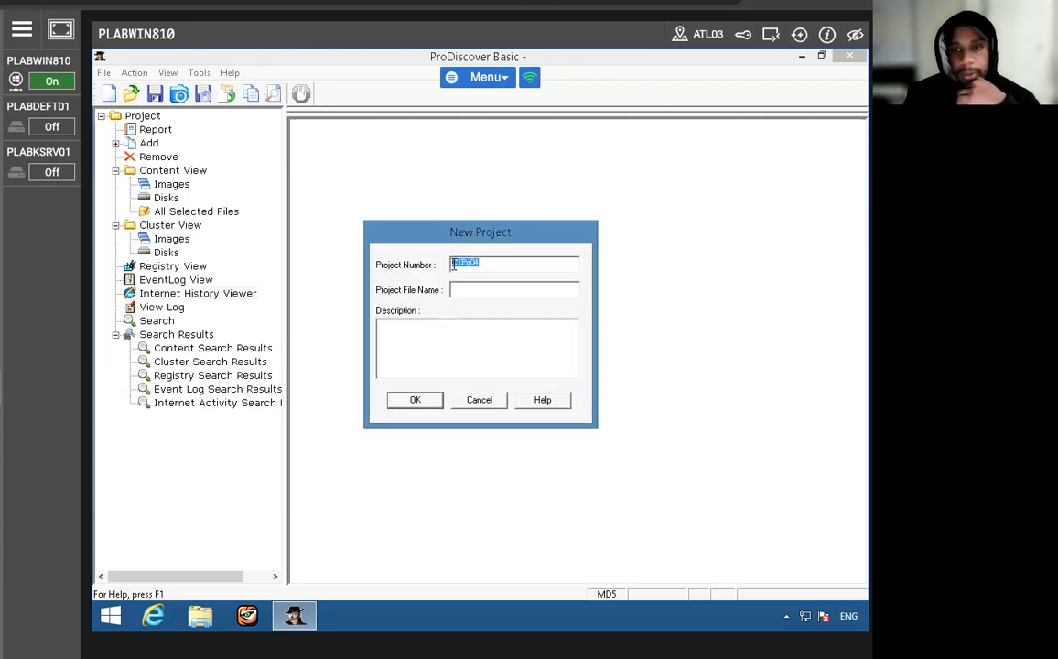
{"action": "right_click", "coordinate": [456, 263]}
{"action": "left_click", "coordinate": [492, 314]}
{"action": "left_click", "coordinate": [472, 291]}
{"action": "right_click", "coordinate": [472, 292]}
{"action": "left_click", "coordinate": [508, 359]}
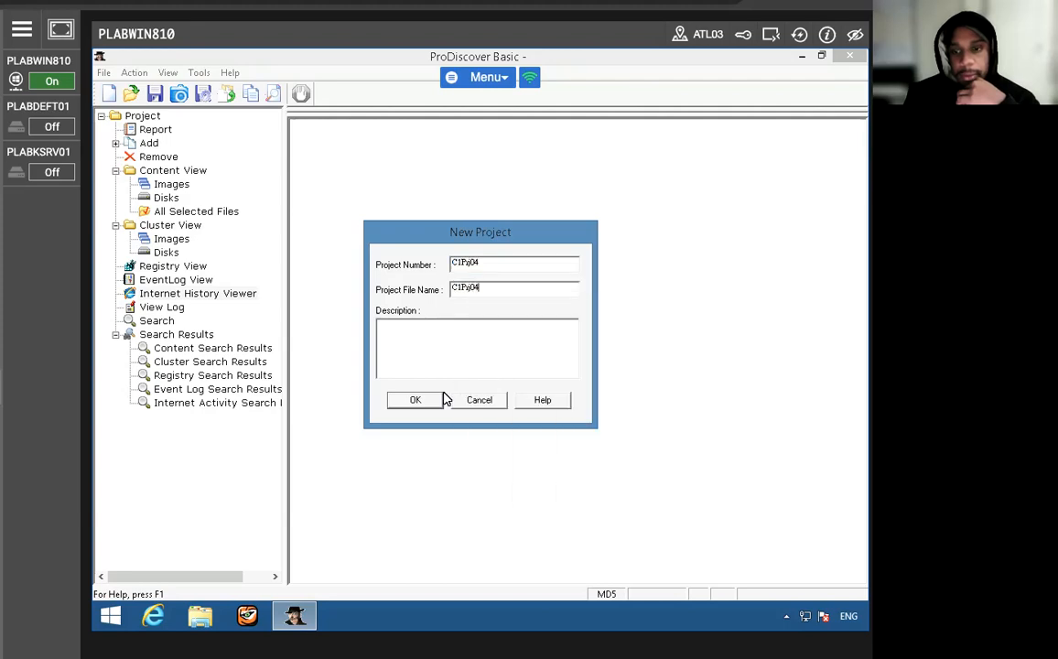
- Create the project C1Prj04 and add the disk PhysicalDrive1 to it with the unique name C1Prj04
{"action": "left_click", "coordinate": [414, 400]}
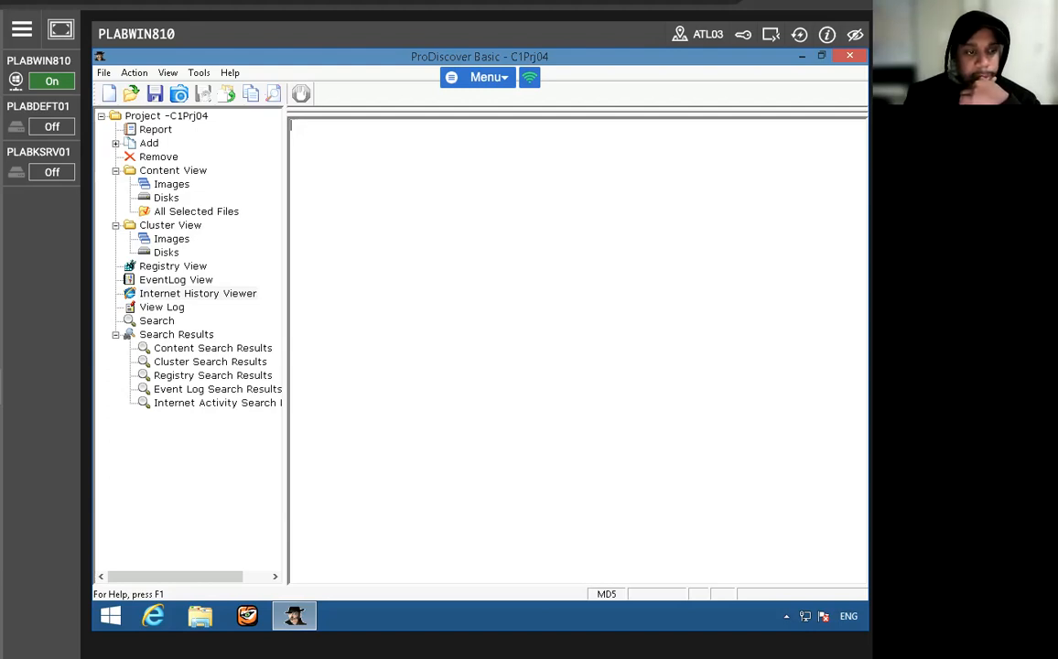
{"action": "left_click", "coordinate": [115, 144]}
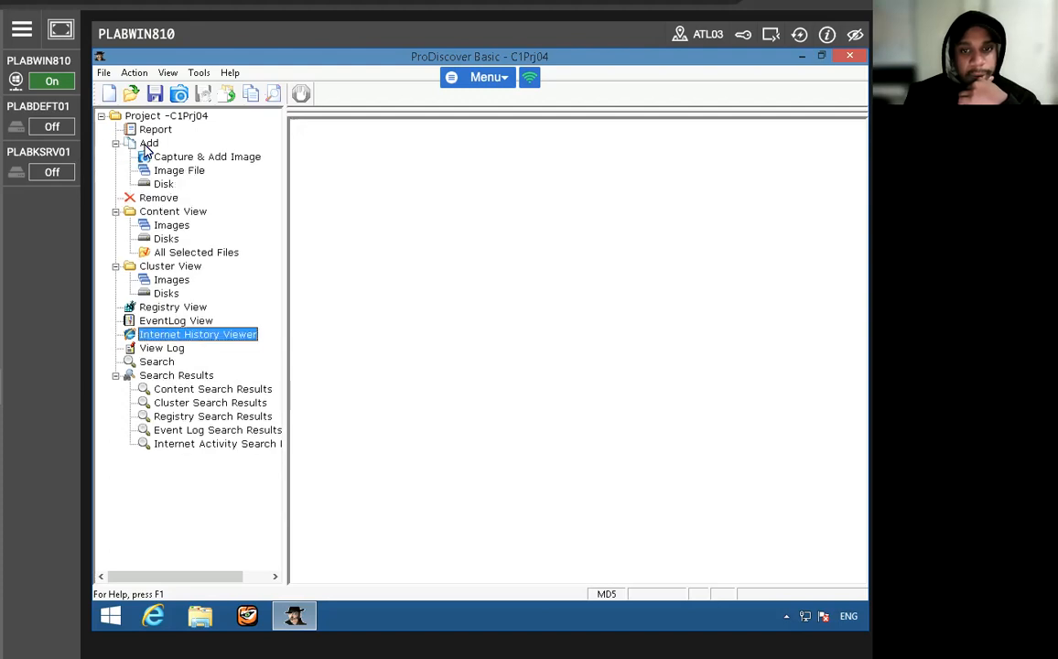
{"action": "left_click", "coordinate": [147, 144]}
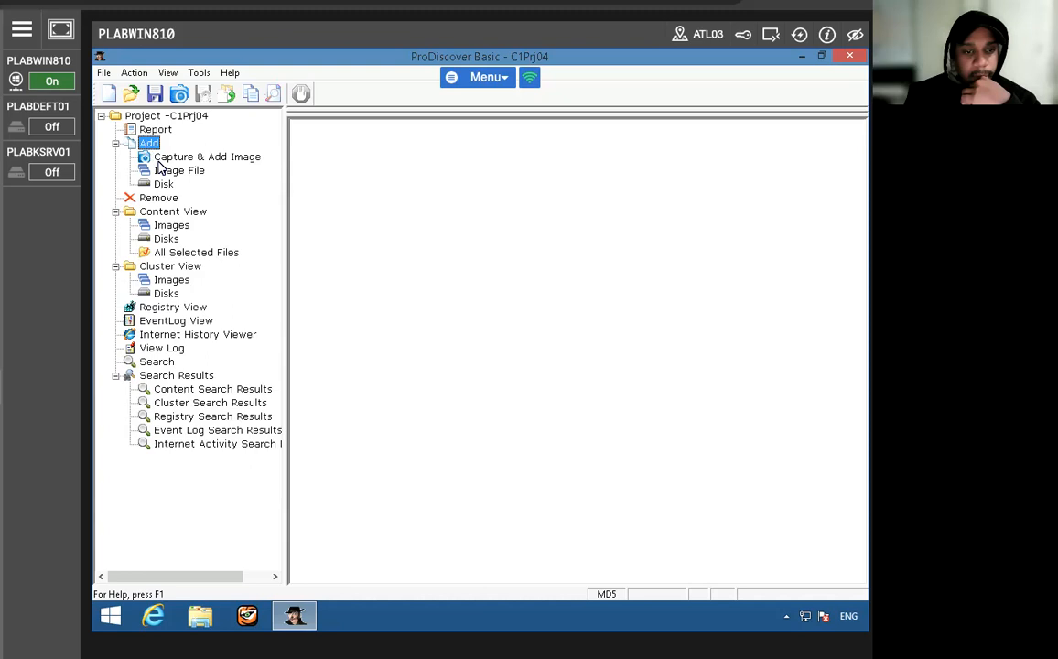
{"action": "left_click", "coordinate": [151, 182]}
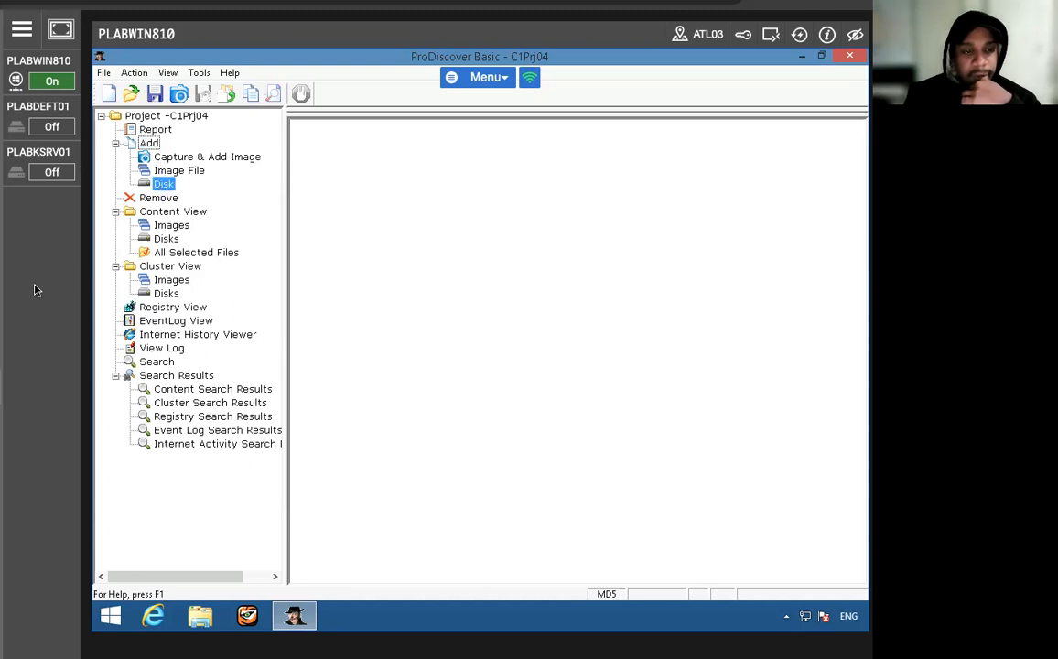
{"action": "left_click", "coordinate": [422, 283]}
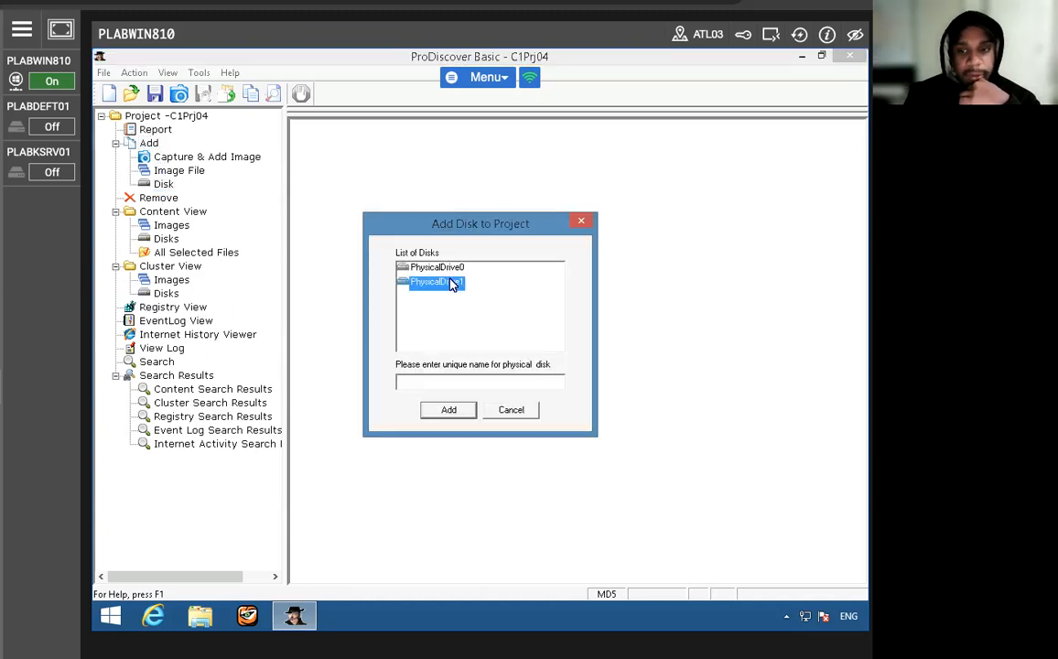
{"action": "right_click", "coordinate": [434, 380]}
{"action": "left_click", "coordinate": [471, 446]}
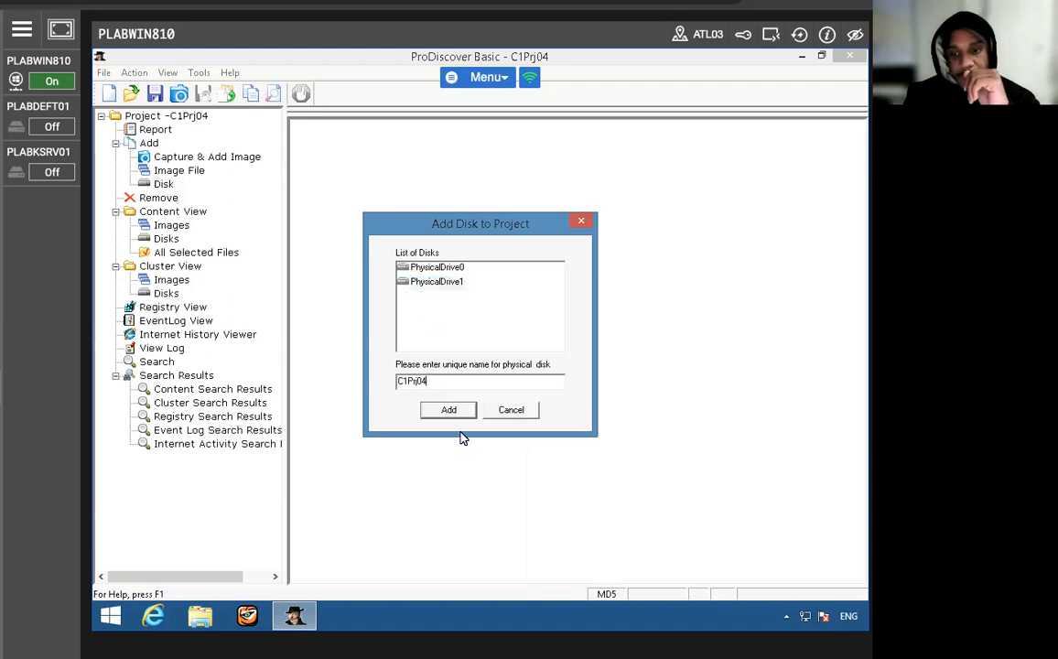
{"action": "left_click", "coordinate": [450, 411]}
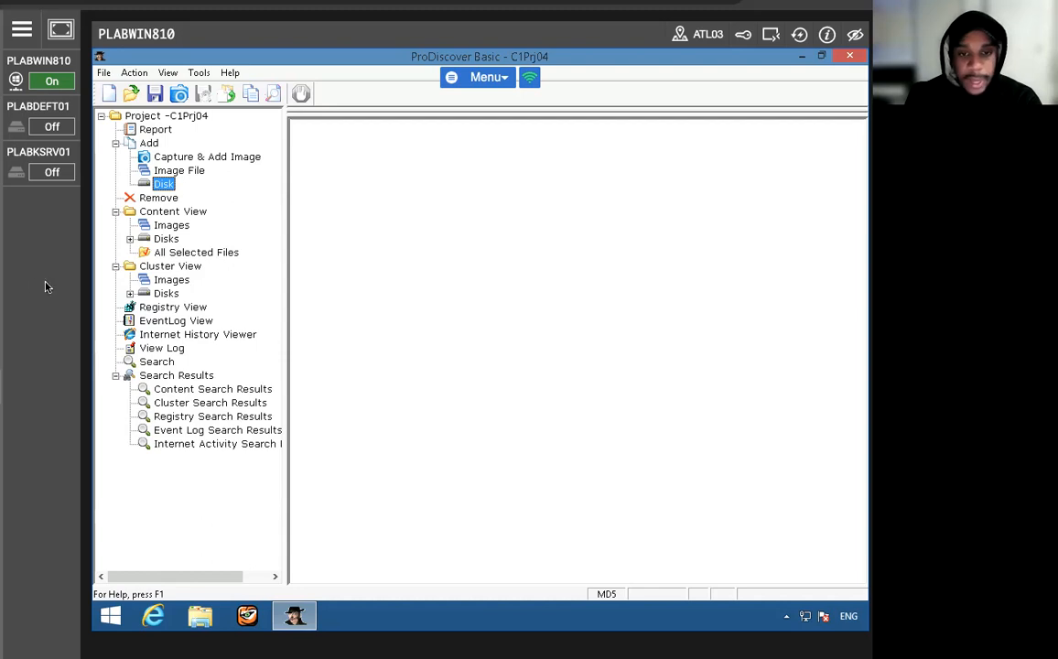
- Show the contents of the E: volume on PhysicalDrive1 in the Content View
{"action": "left_click", "coordinate": [130, 238]}
{"action": "left_click", "coordinate": [143, 252]}
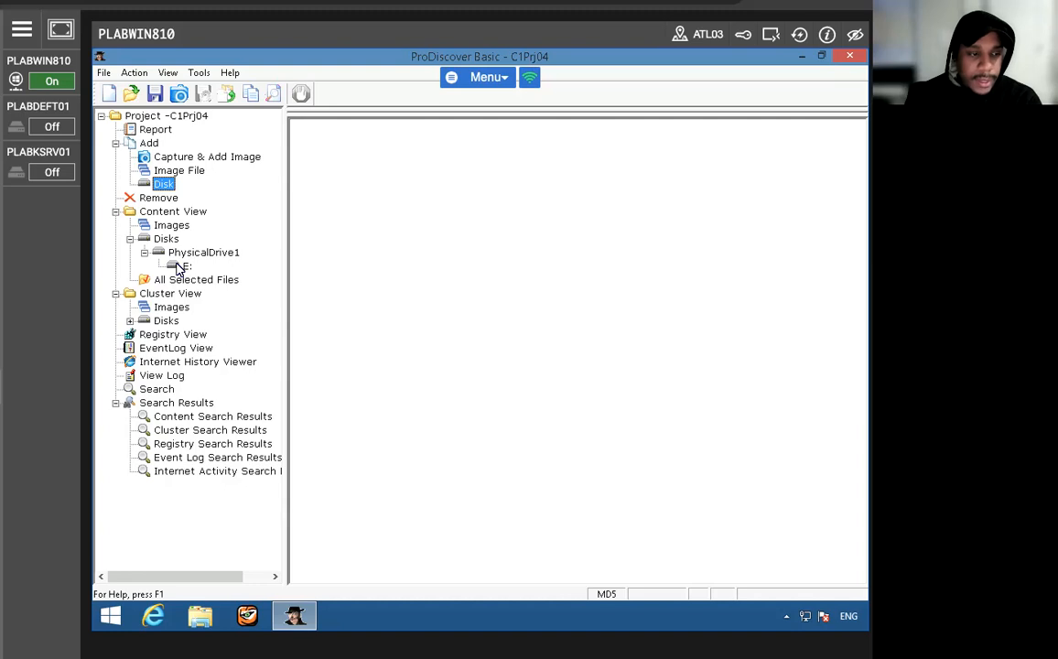
{"action": "left_click", "coordinate": [180, 266]}
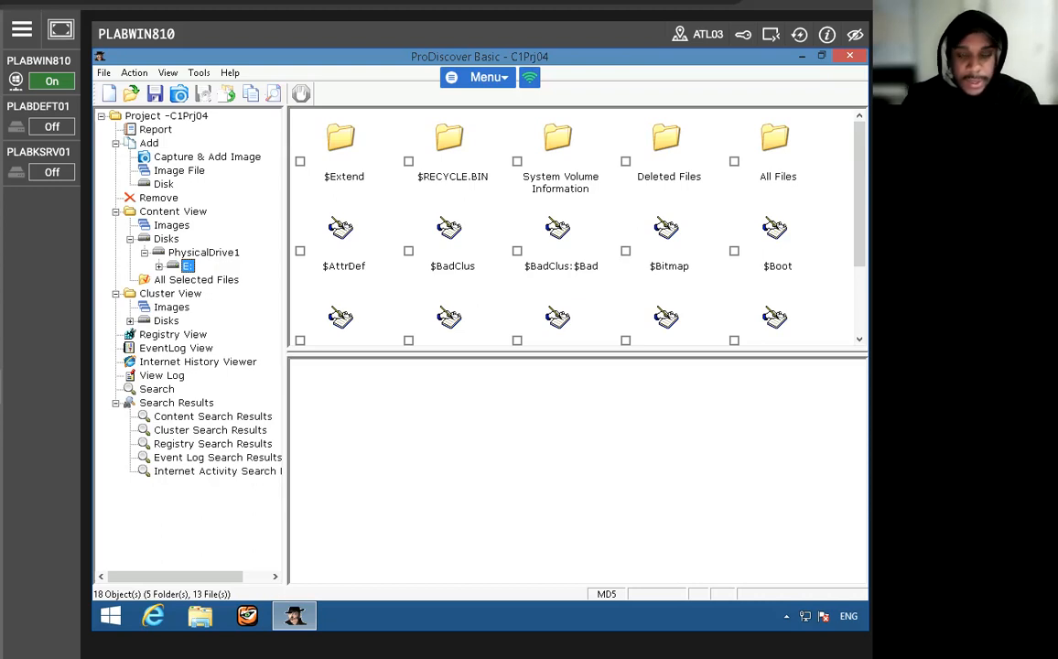
- Turn off Gallery View so the files on E: are listed with their details
{"action": "scroll", "coordinate": [391, 166], "scroll_direction": "down", "scroll_amount": 3}
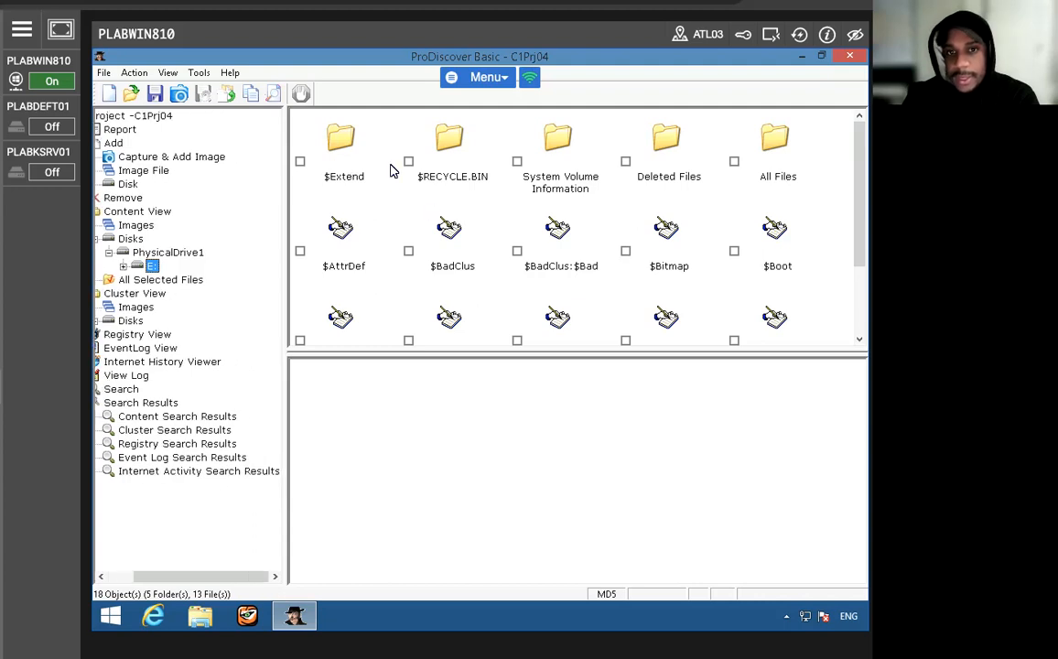
{"action": "left_click", "coordinate": [168, 74]}
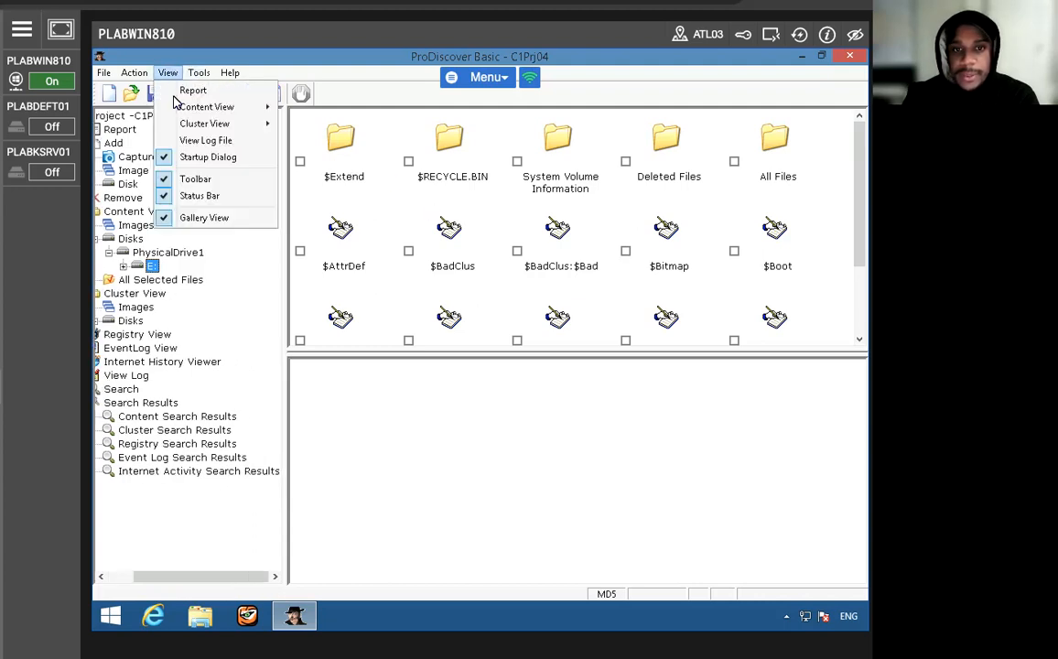
{"action": "left_click", "coordinate": [191, 220]}
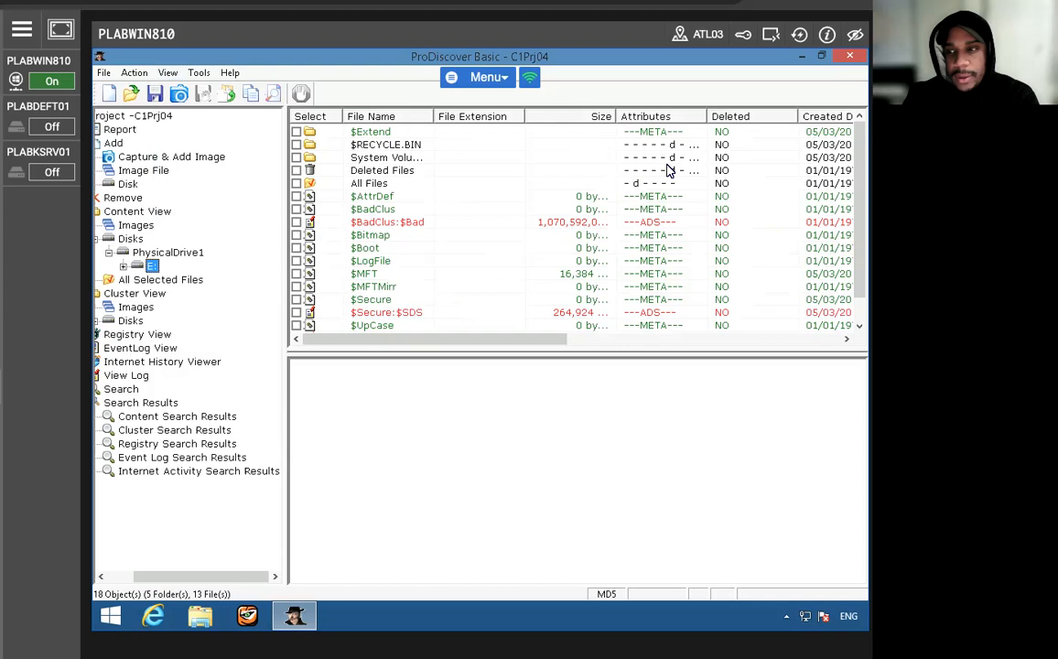
{"action": "left_click_drag", "start_coordinate": [436, 341], "coordinate": [361, 345]}
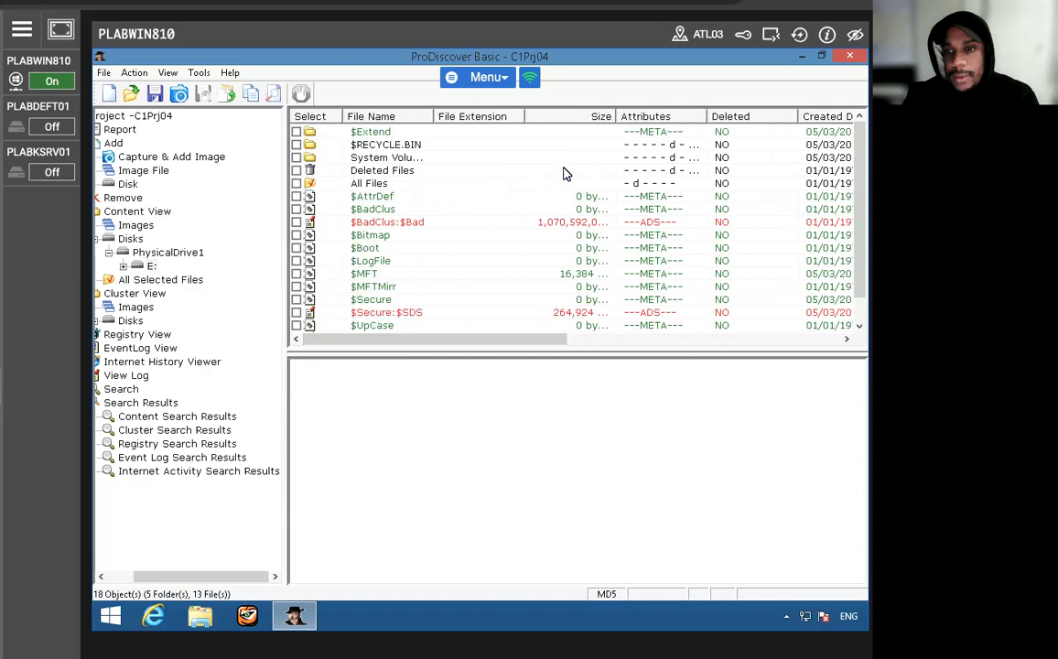
- Sort the file list of E: by file name and then by deleted status, and look through it
{"action": "left_click", "coordinate": [377, 119]}
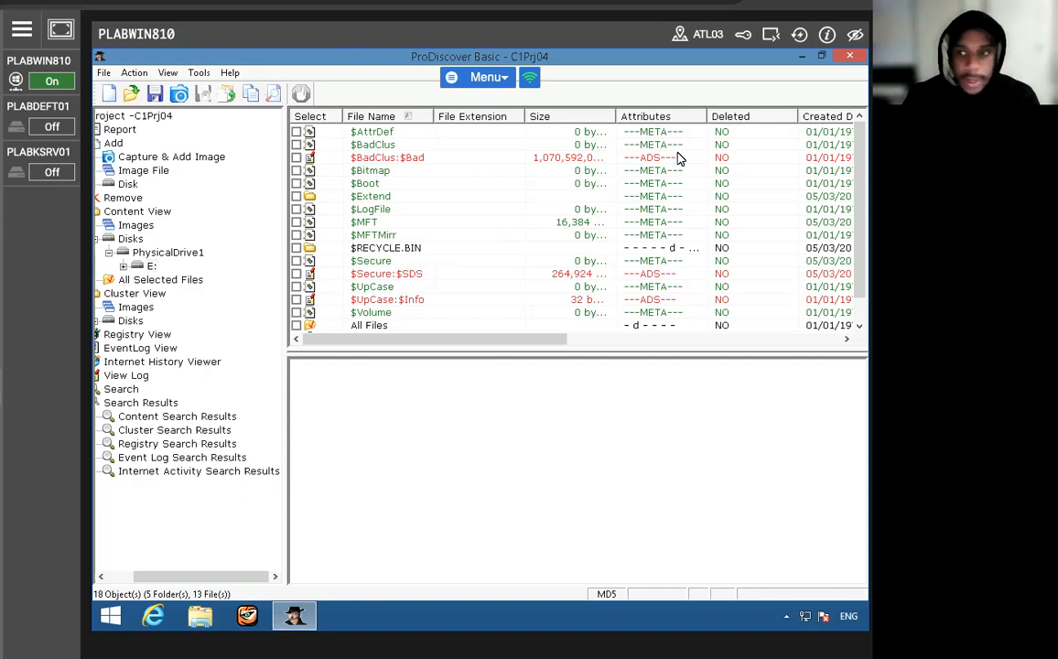
{"action": "left_click", "coordinate": [731, 119]}
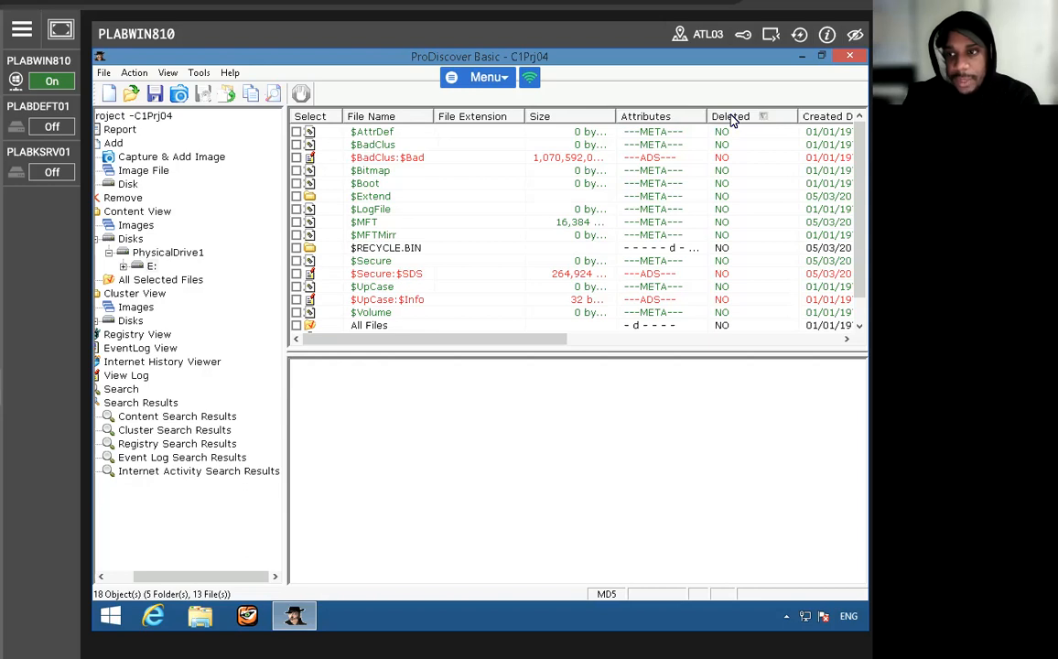
{"action": "scroll", "coordinate": [735, 255], "scroll_direction": "down", "scroll_amount": 1}
{"action": "scroll", "coordinate": [735, 256], "scroll_direction": "up", "scroll_amount": 1}
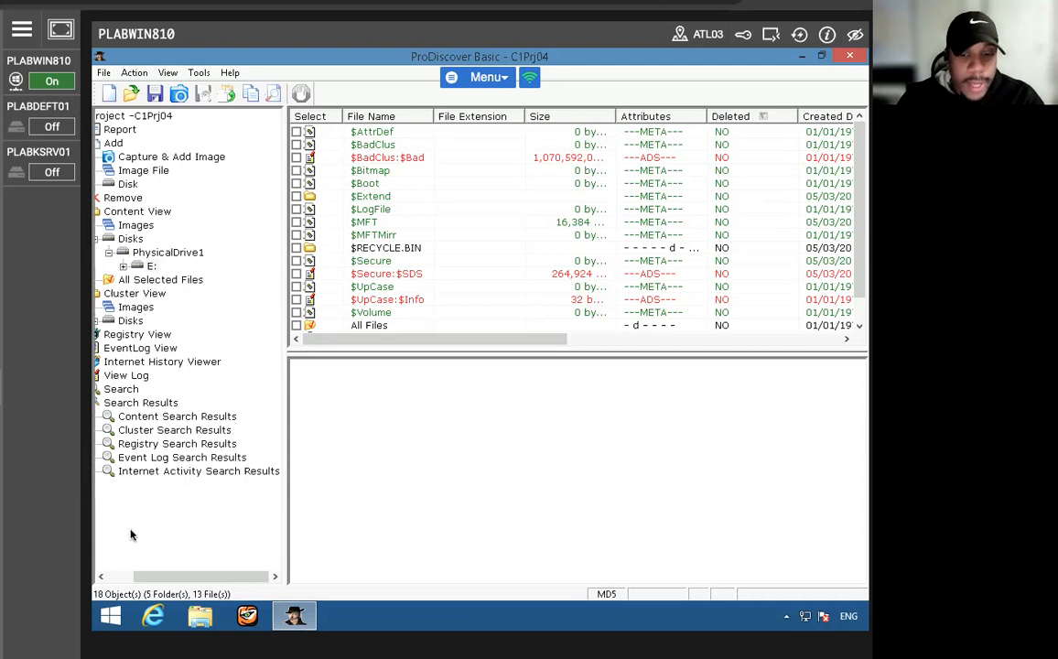
- Save the project as C1Prj04 in the folder C:\Work\Data files\Ch01, as a project file (*.dft)
{"action": "left_click_drag", "start_coordinate": [170, 576], "coordinate": [138, 576]}
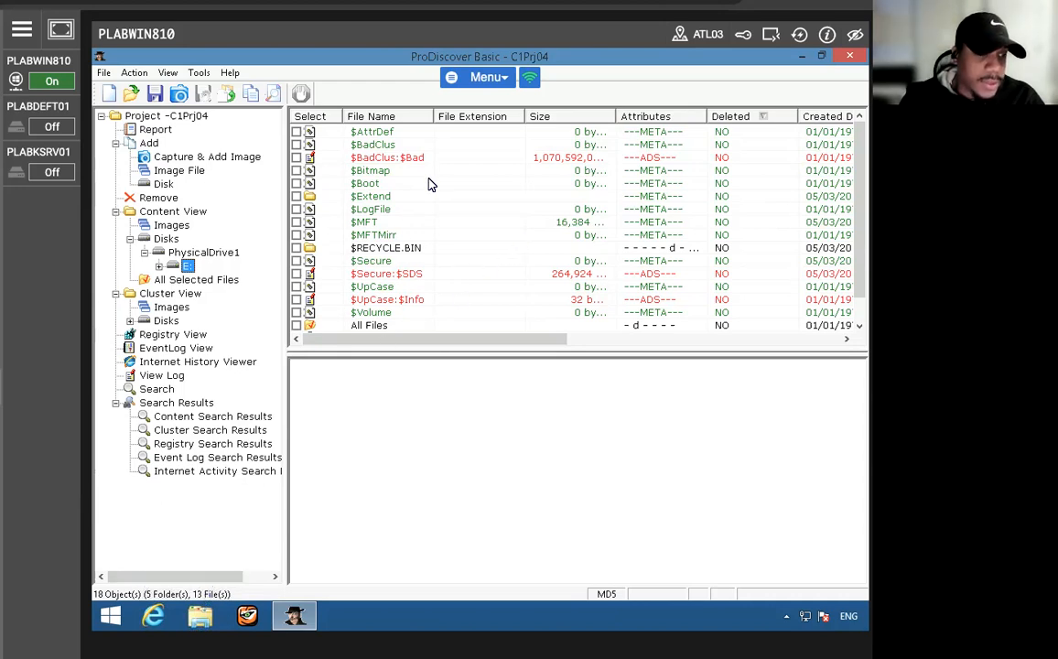
{"action": "left_click", "coordinate": [102, 73]}
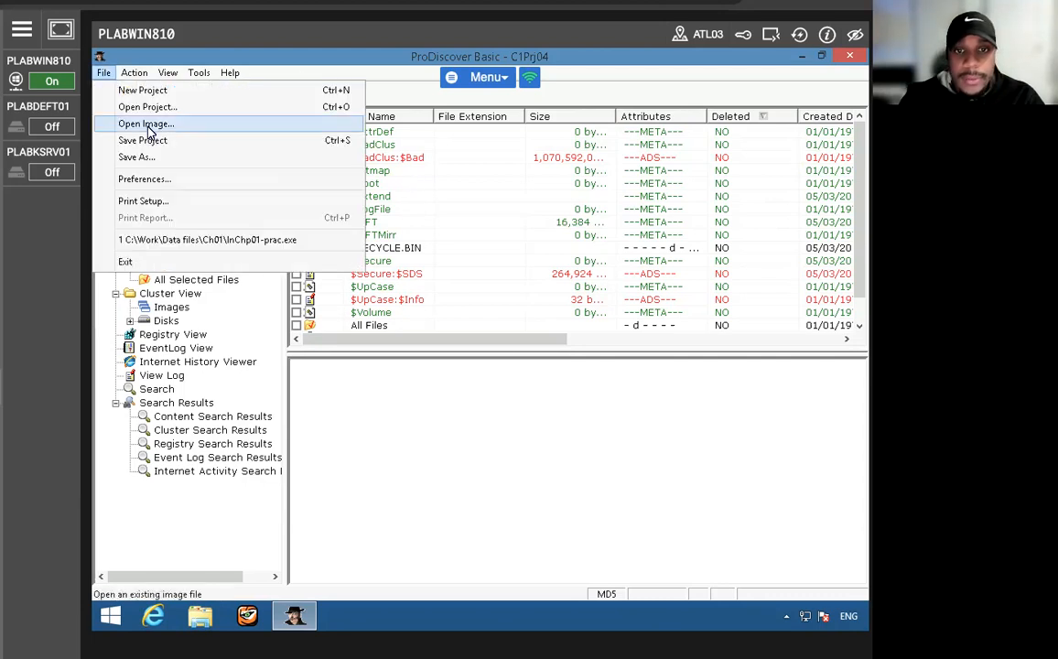
{"action": "left_click", "coordinate": [146, 141]}
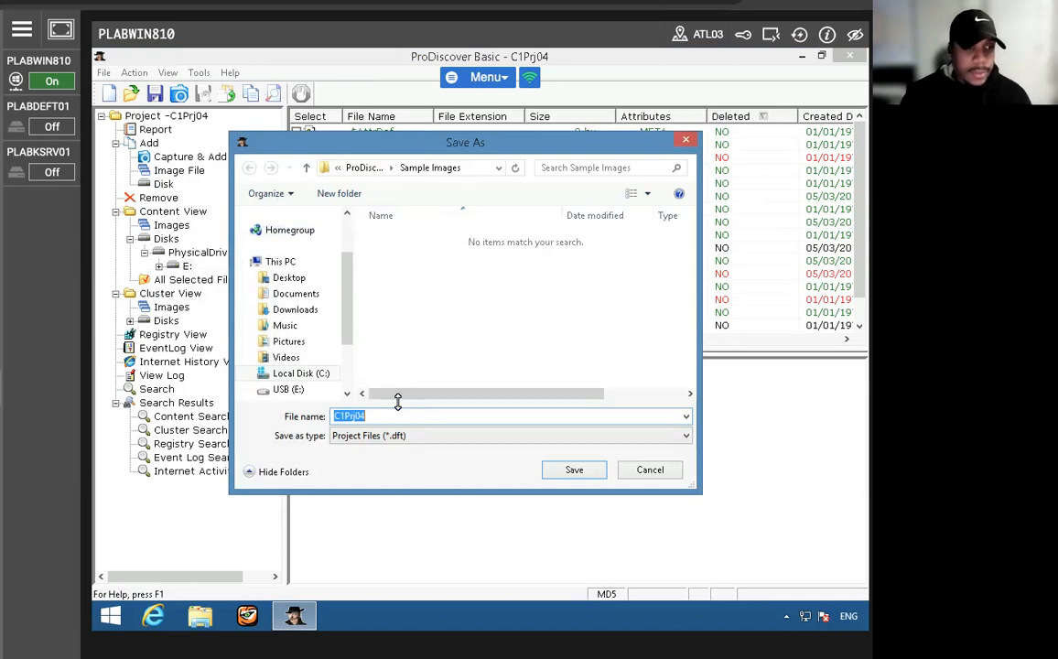
{"action": "key", "text": "Right"}
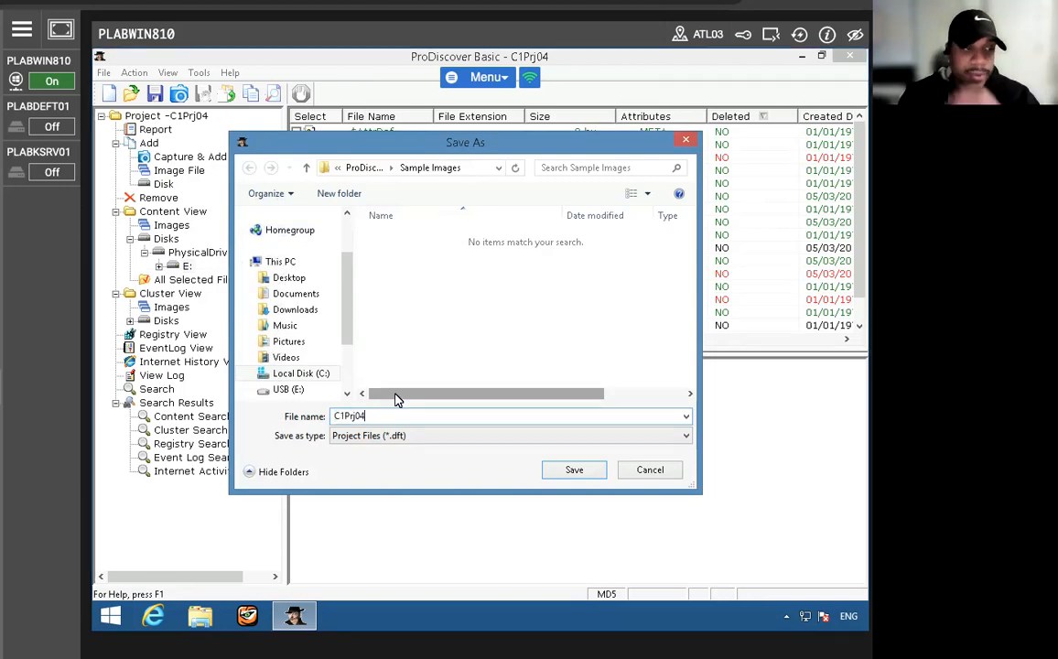
{"action": "left_click", "coordinate": [436, 441]}
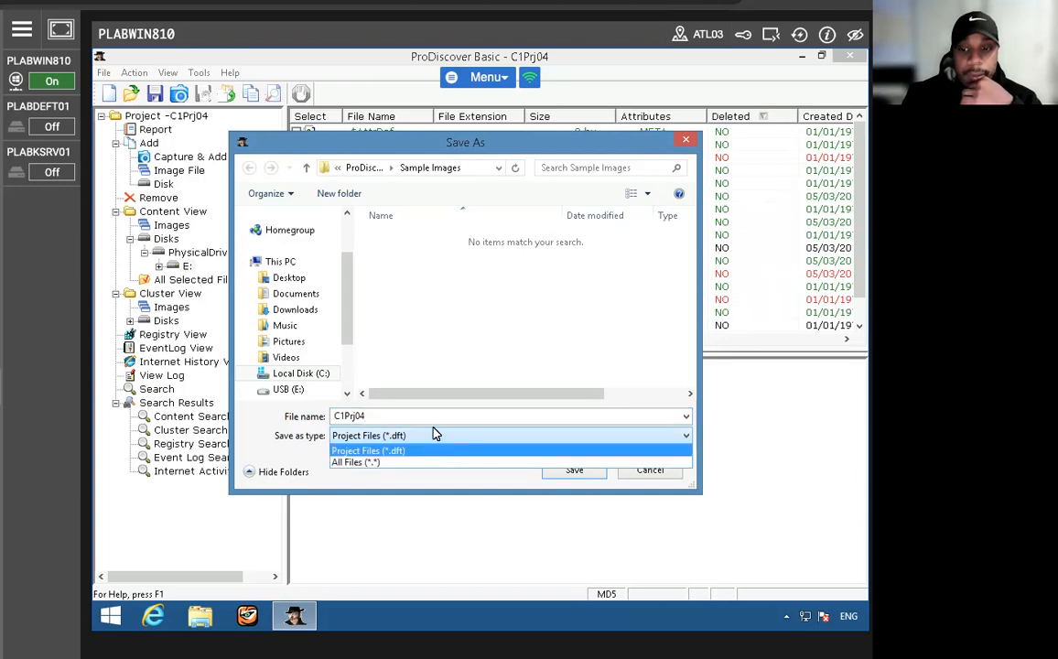
{"action": "left_click", "coordinate": [302, 376]}
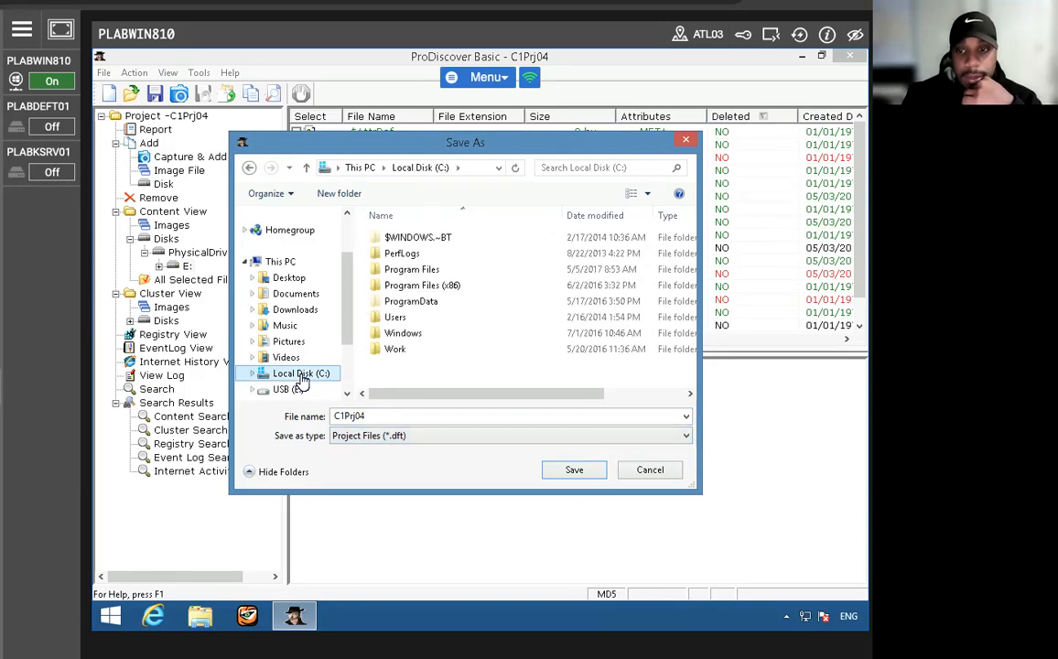
{"action": "double_click", "coordinate": [404, 349]}
{"action": "double_click", "coordinate": [404, 238]}
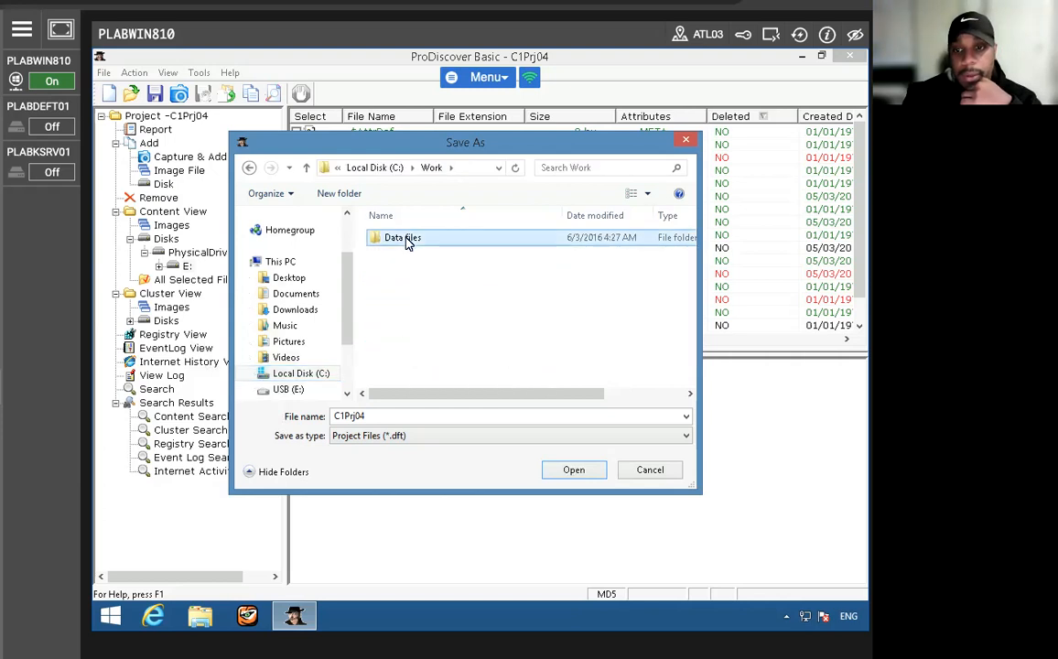
{"action": "double_click", "coordinate": [401, 239]}
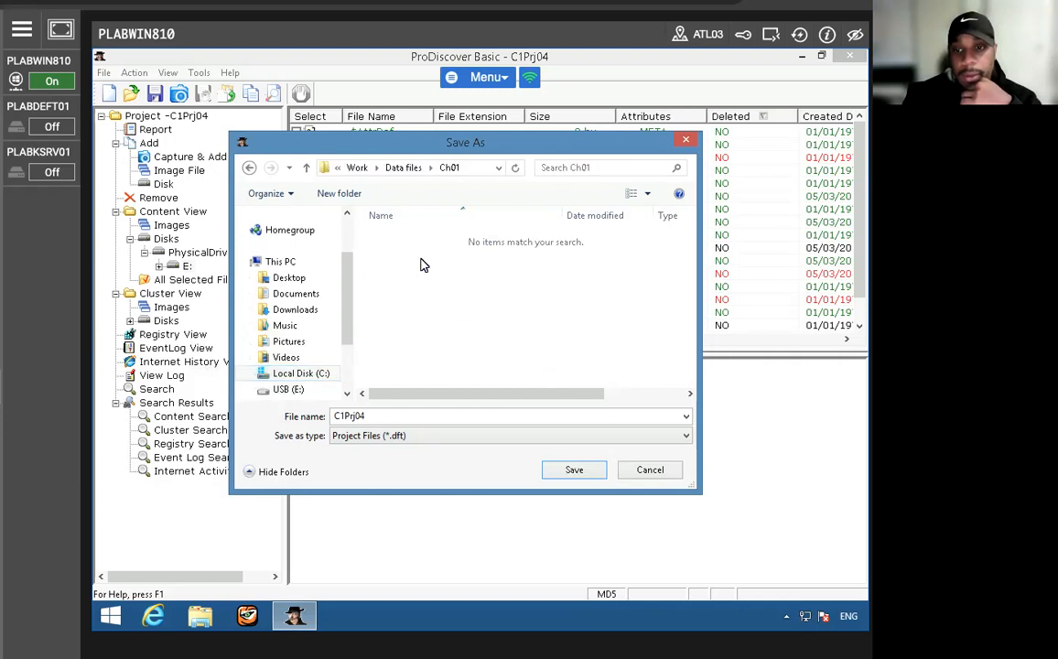
{"action": "left_click", "coordinate": [574, 469]}
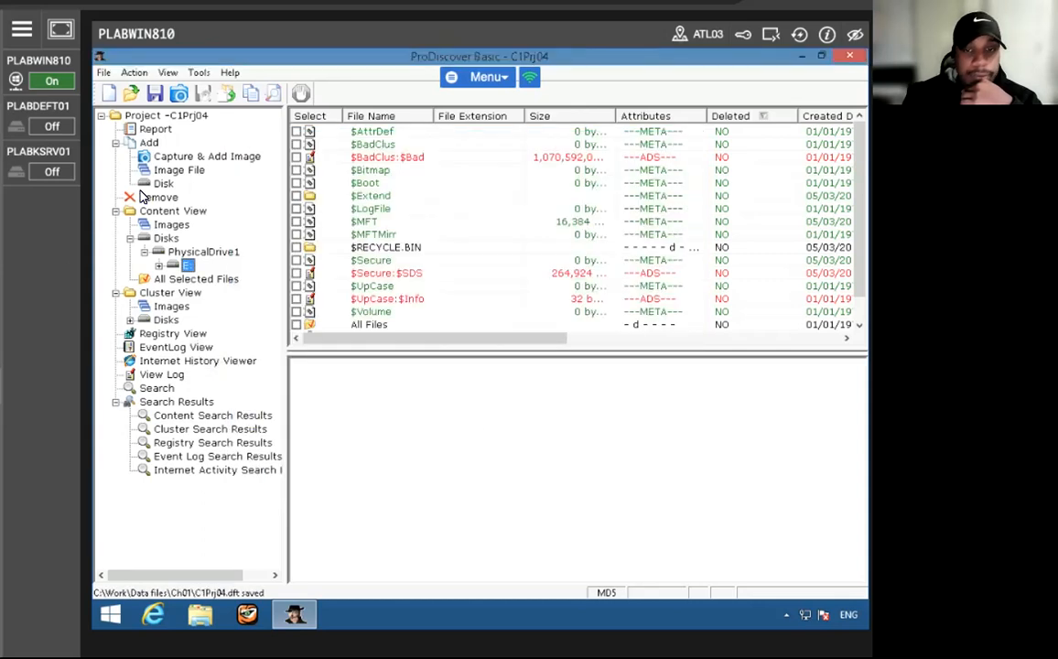
{"action": "left_click", "coordinate": [149, 143]}
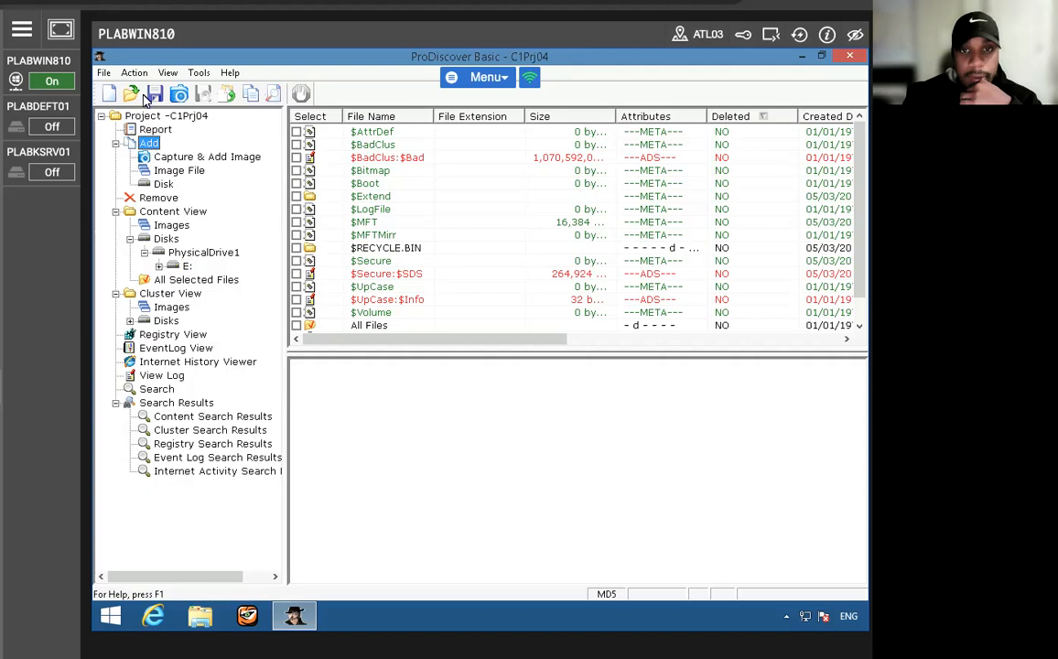
{"action": "double_click", "coordinate": [147, 145]}
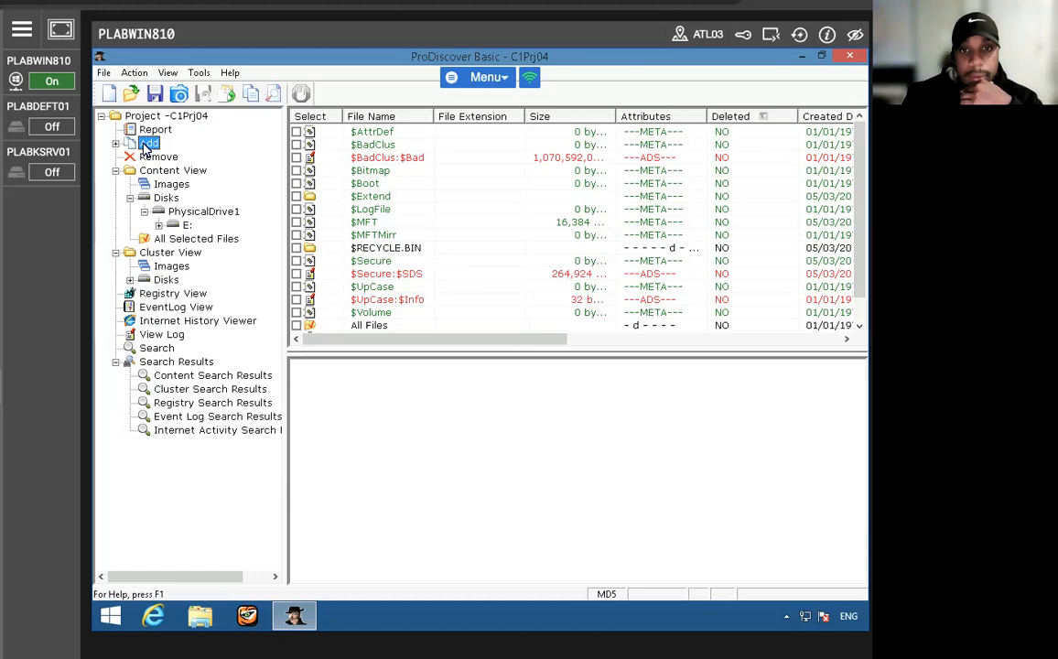
{"action": "left_click", "coordinate": [160, 117]}
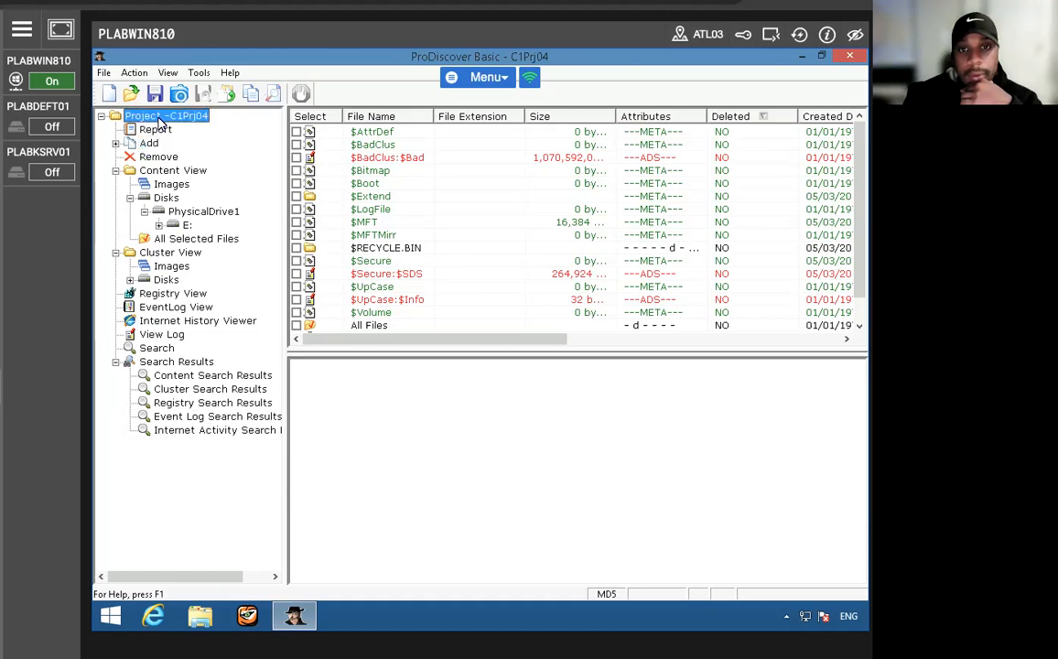
{"action": "left_click", "coordinate": [134, 72]}
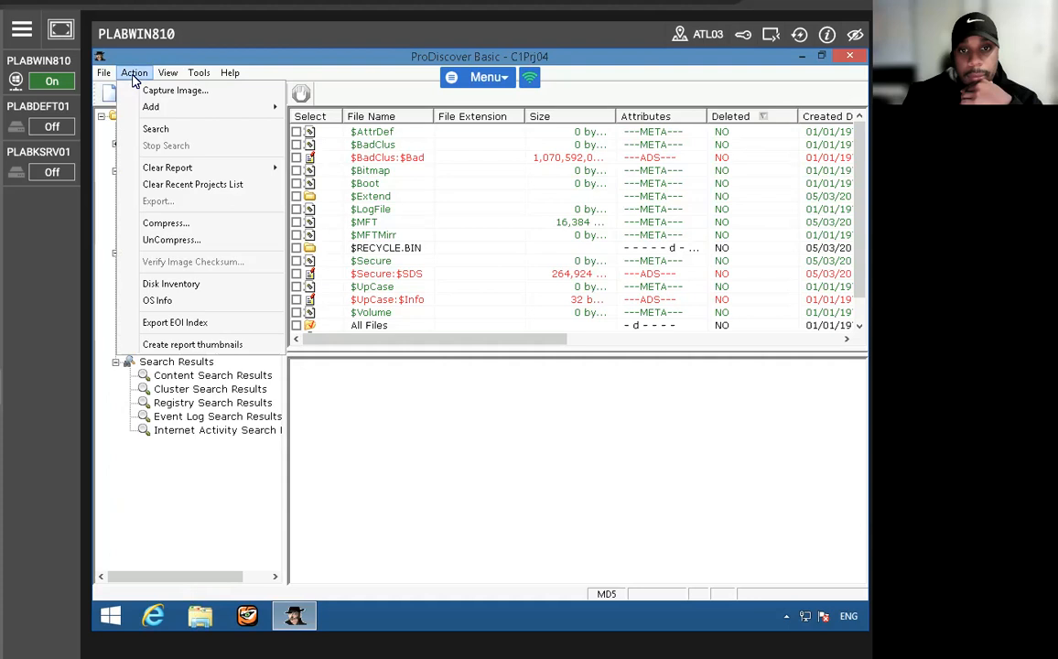
{"action": "mouse_move", "coordinate": [154, 112]}
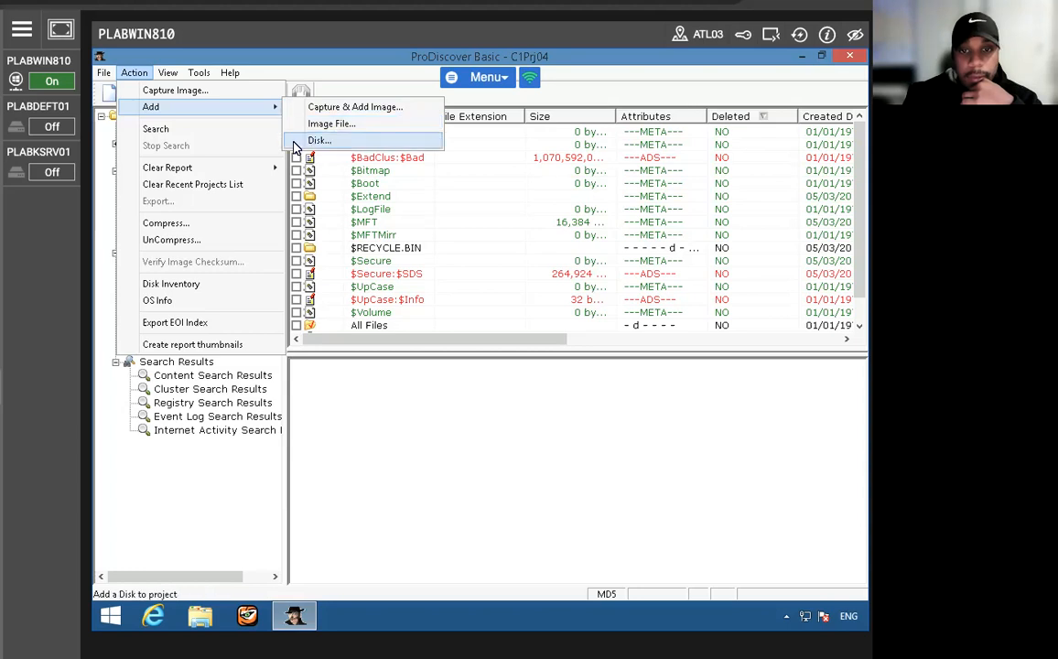
{"action": "left_click", "coordinate": [405, 468]}
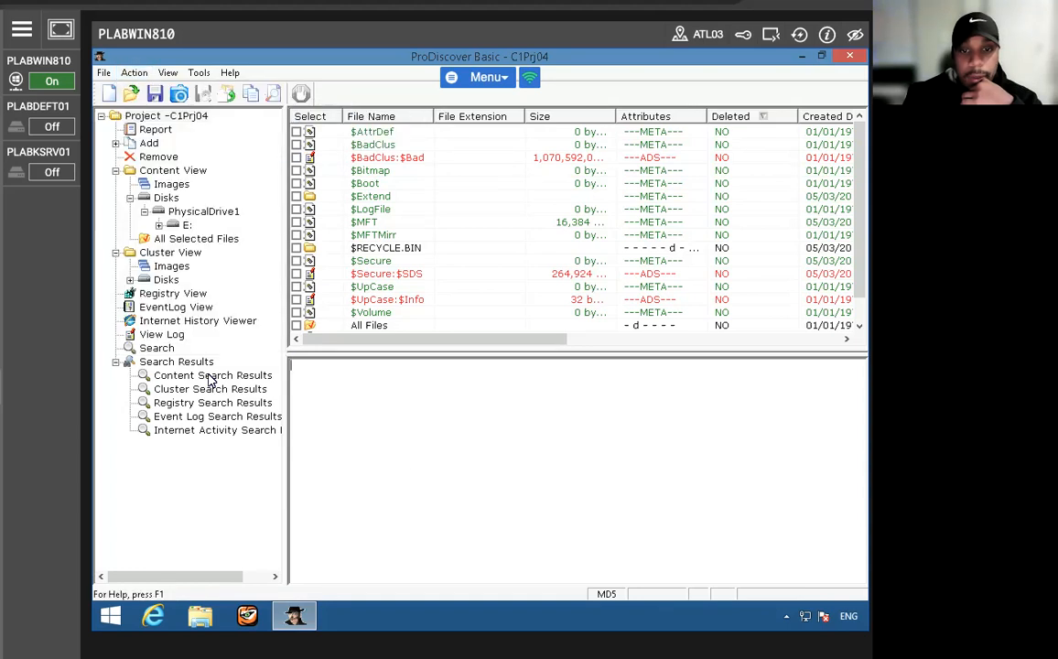
- Expand the E: volume of PhysicalDrive1 in the Content View down to its folders and list its files again
{"action": "left_click", "coordinate": [157, 197]}
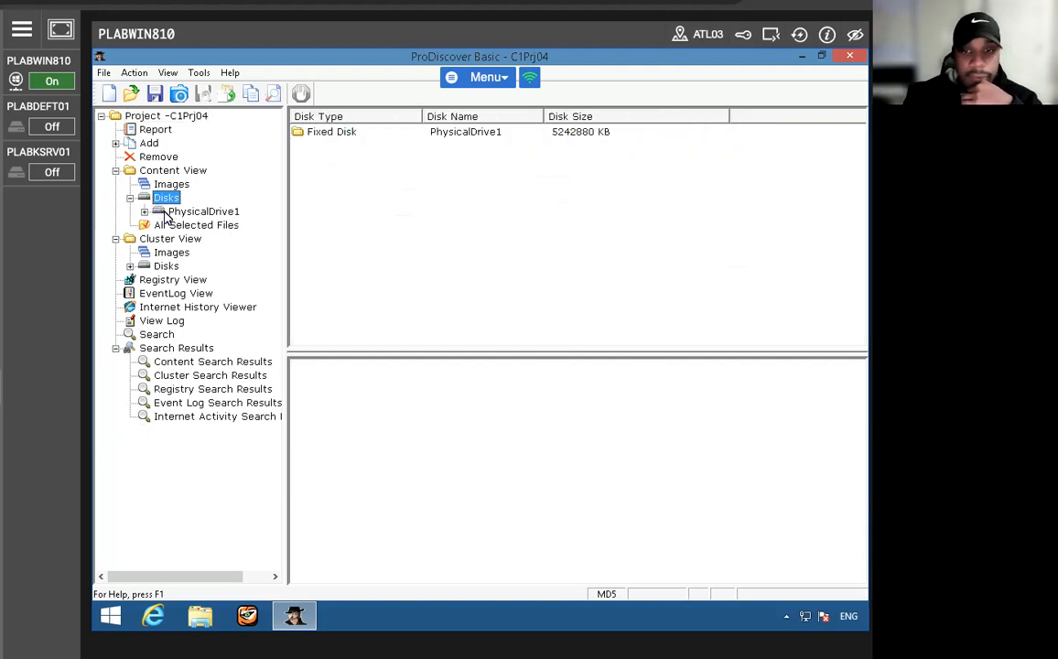
{"action": "left_click", "coordinate": [187, 212]}
{"action": "left_click", "coordinate": [144, 211]}
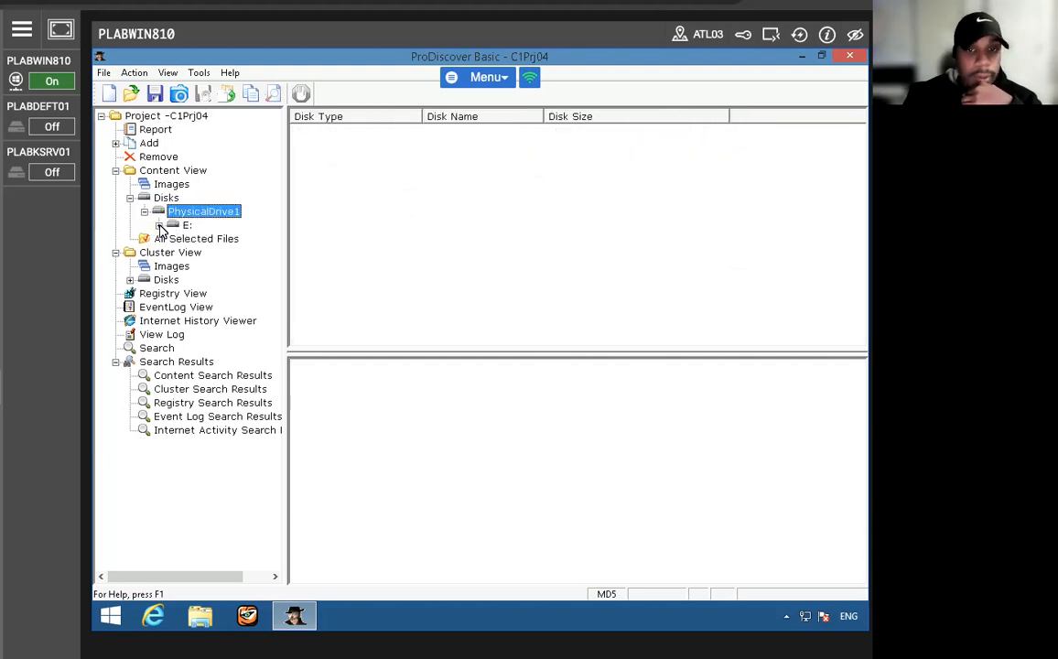
{"action": "left_click", "coordinate": [158, 225]}
{"action": "left_click", "coordinate": [187, 225]}
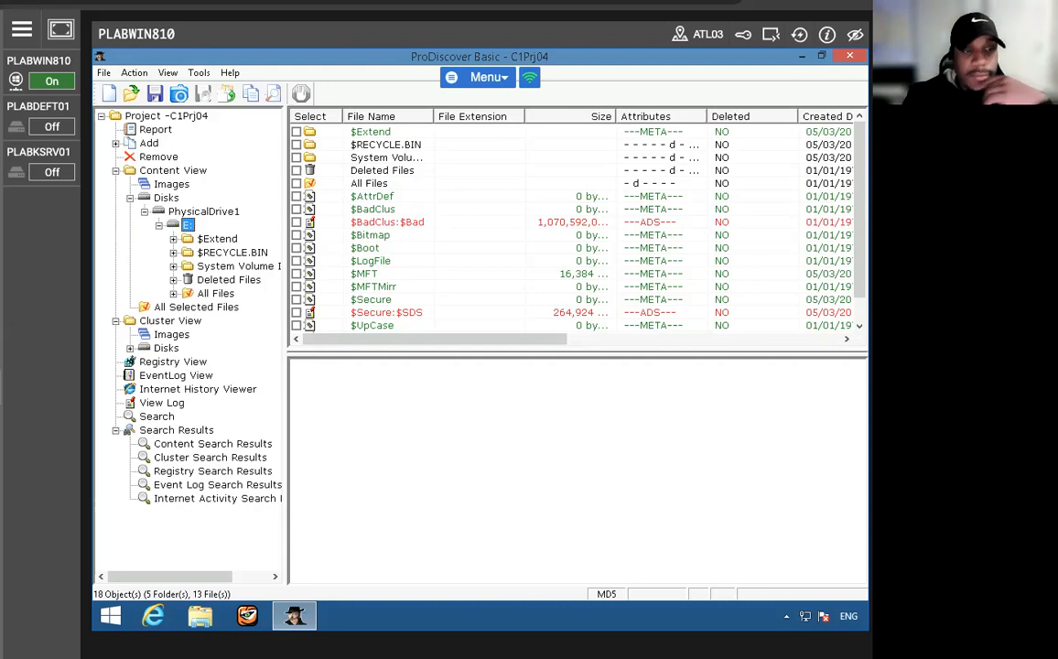
- Select the $Extend folder as evidence and add the investigator comment "blah blah blah"
{"action": "left_click", "coordinate": [297, 133]}
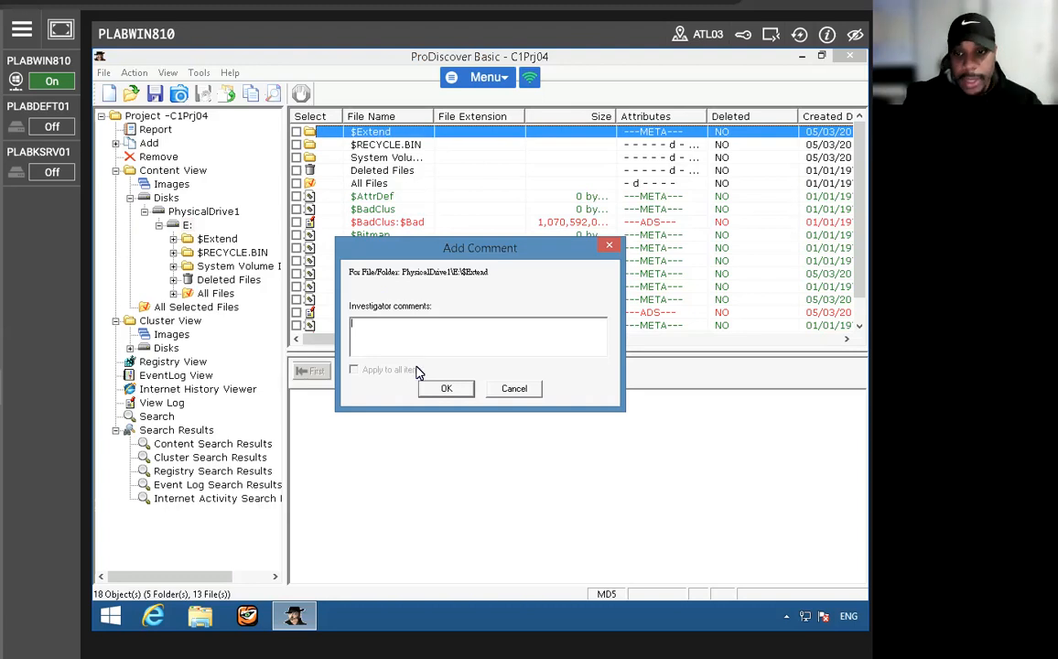
{"action": "type", "text": "blah blah blah"}
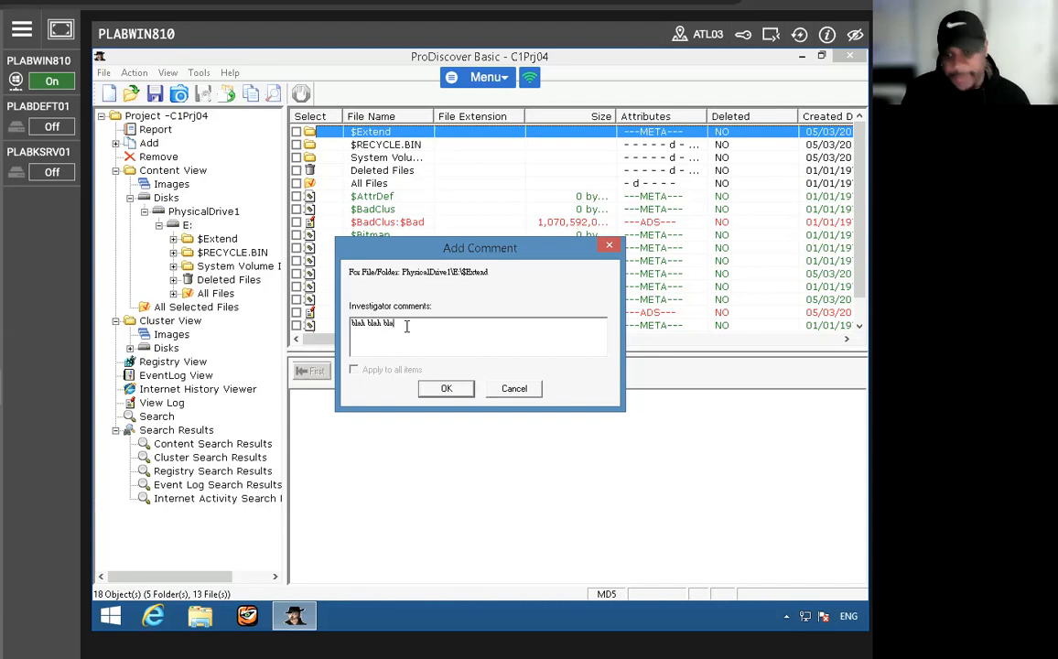
{"action": "left_click", "coordinate": [442, 389]}
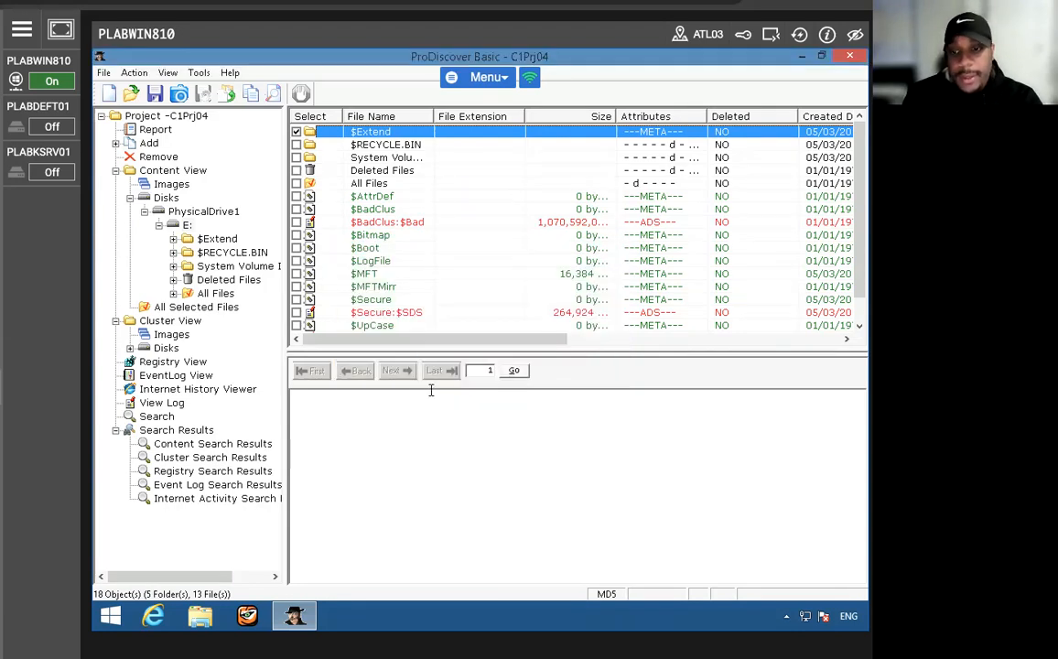